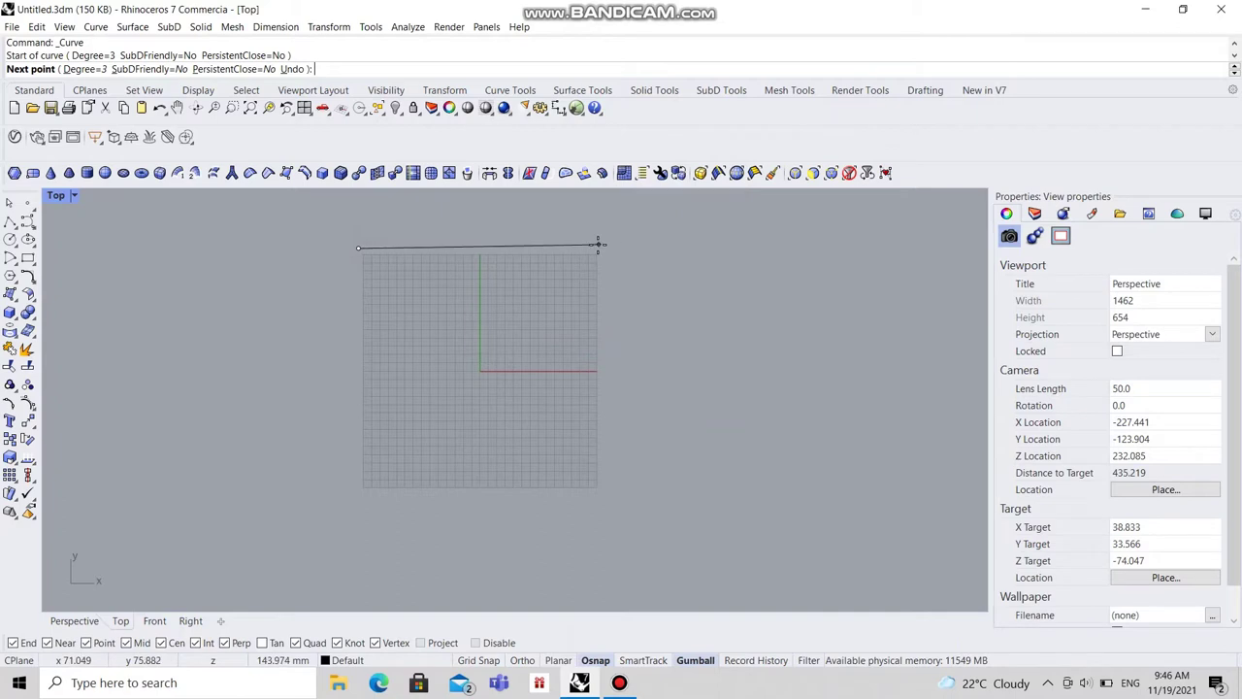
Step: Draw the top and right sides of a degree-3 curve just outside the grid, rounding the upper-right and lower-right corners
click(598, 245)
scroll(597, 246, up, 4)
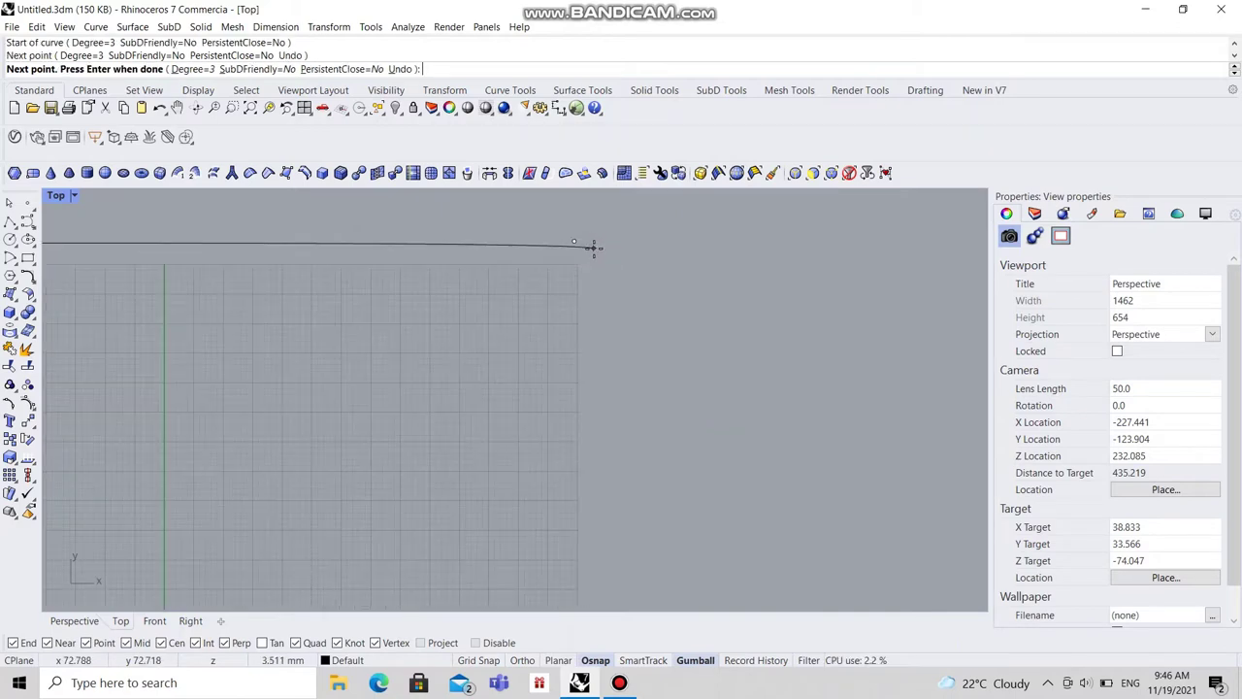
click(592, 253)
click(601, 268)
scroll(608, 242, down, 3)
scroll(626, 368, down, 4)
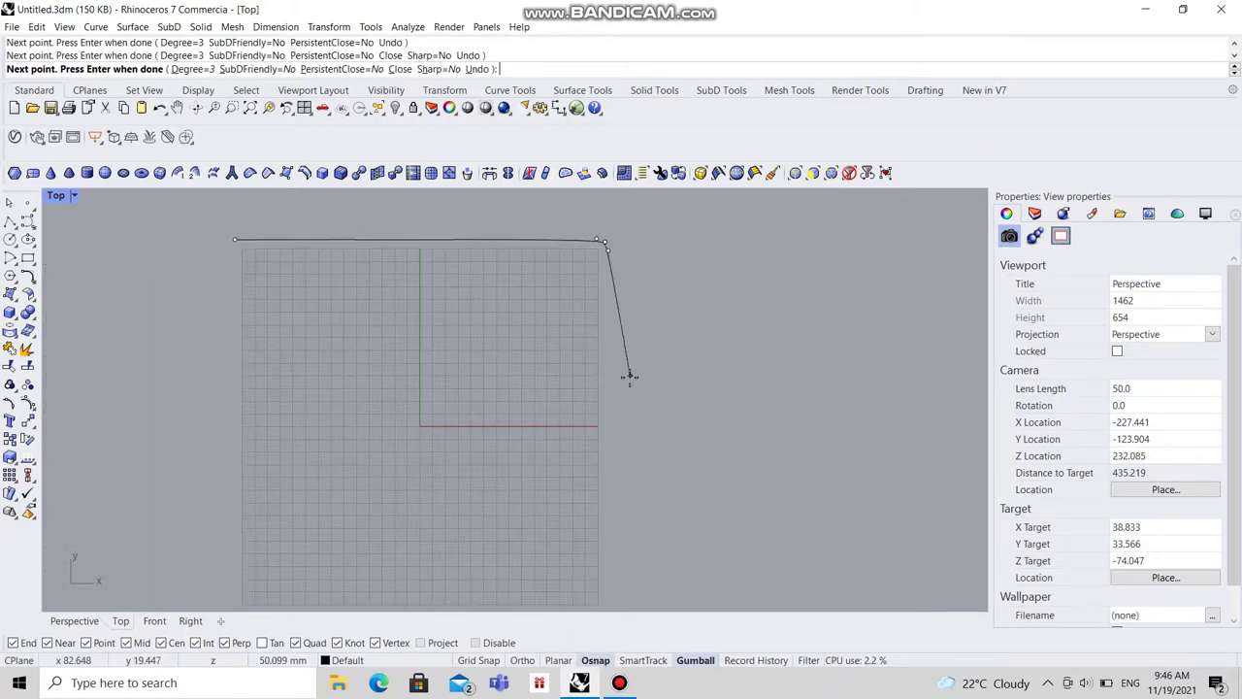
scroll(595, 429, up, 4)
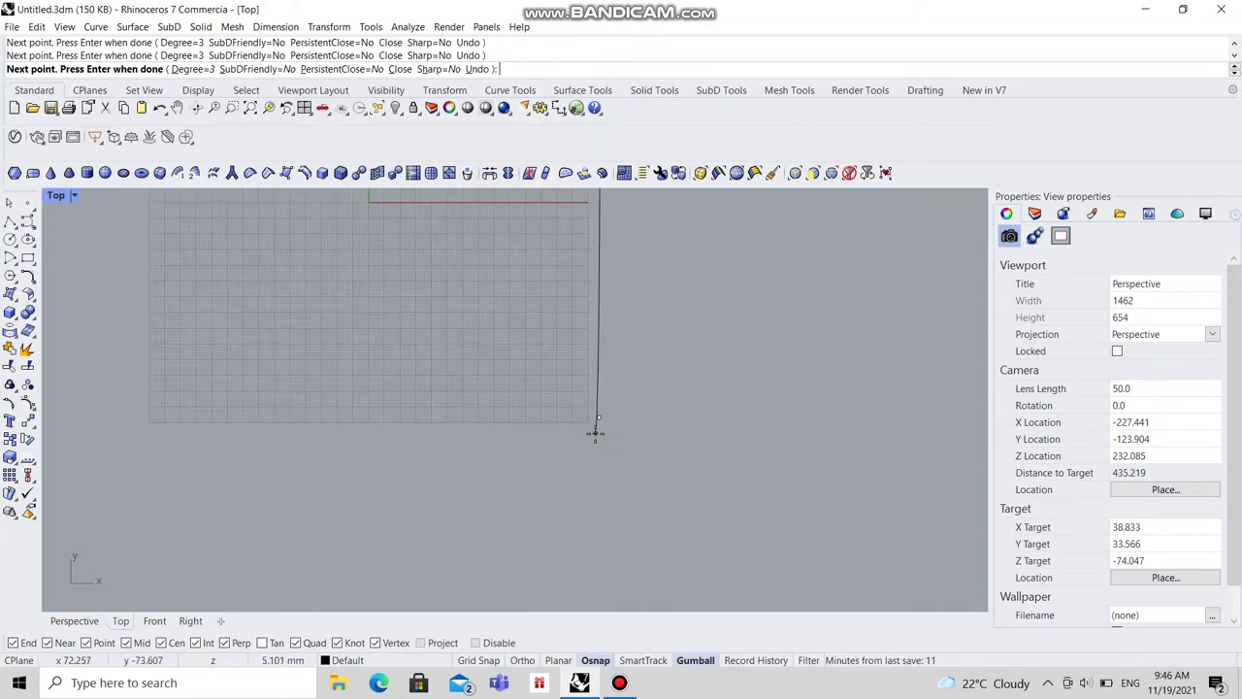
scroll(587, 435, up, 2)
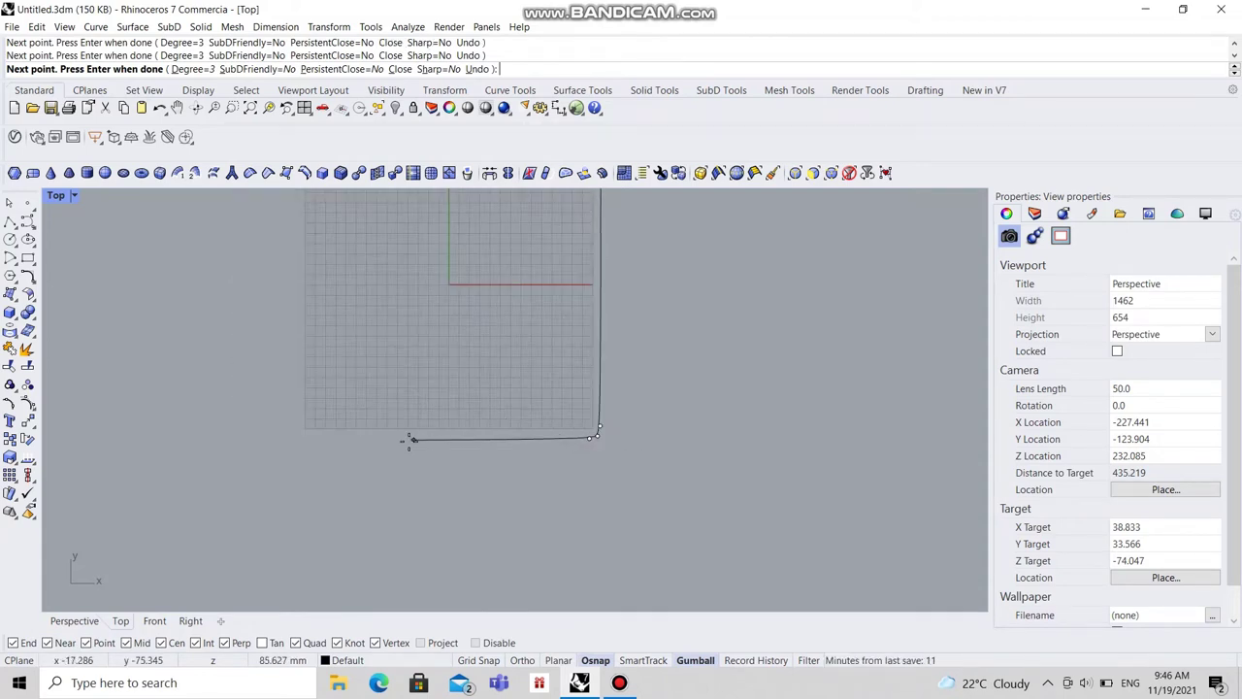
scroll(390, 438, up, 2)
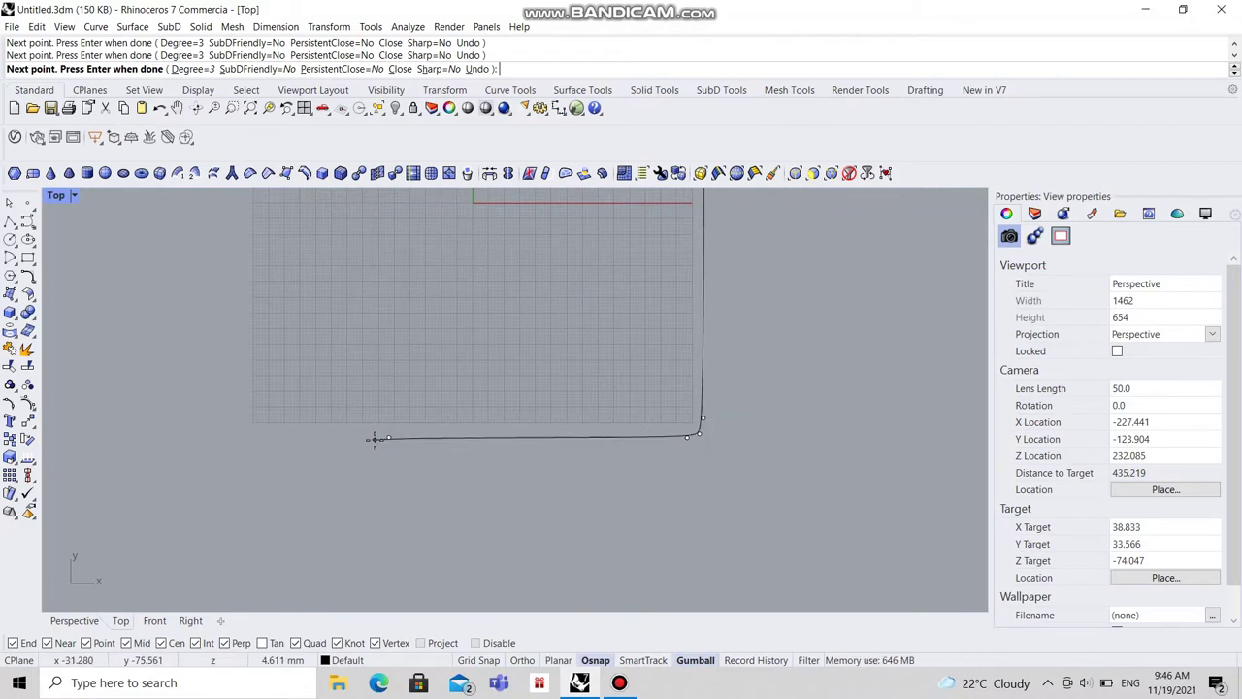
Step: Continue the curve with an angled cut across the grid's lower-left corner and up the left side, closing it with a rounded upper-left corner
click(373, 439)
scroll(371, 407, down, 3)
scroll(315, 374, up, 1)
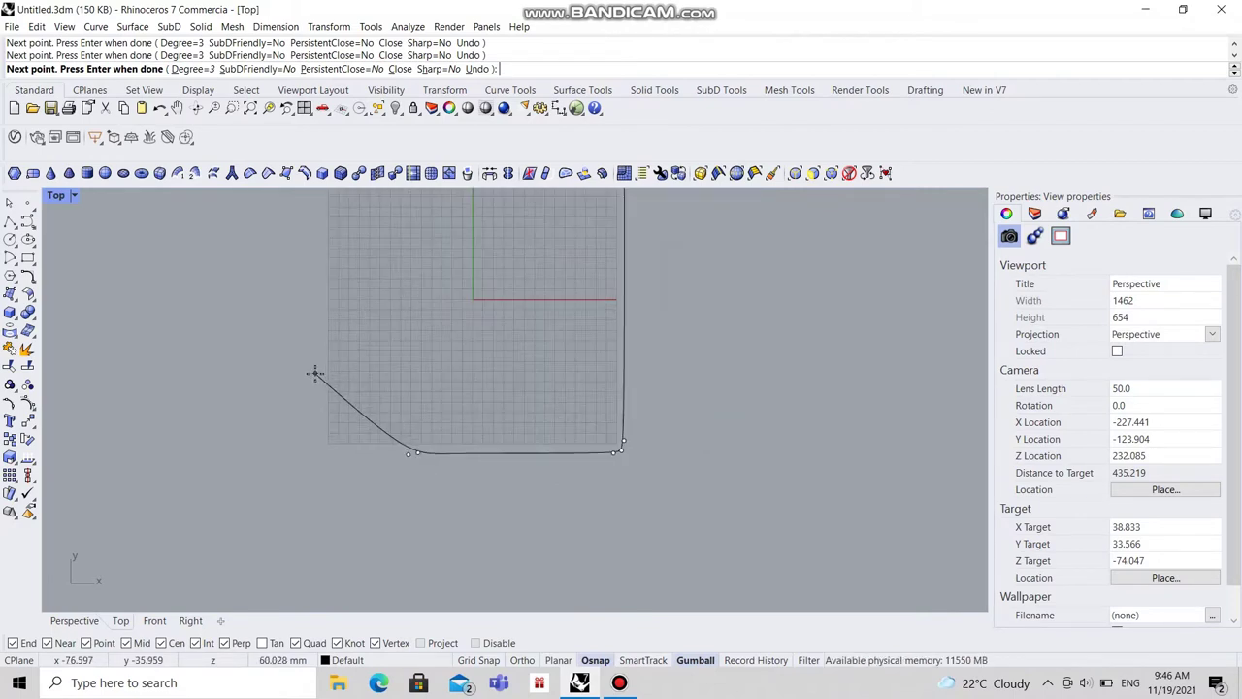
click(315, 373)
scroll(330, 388, down, 2)
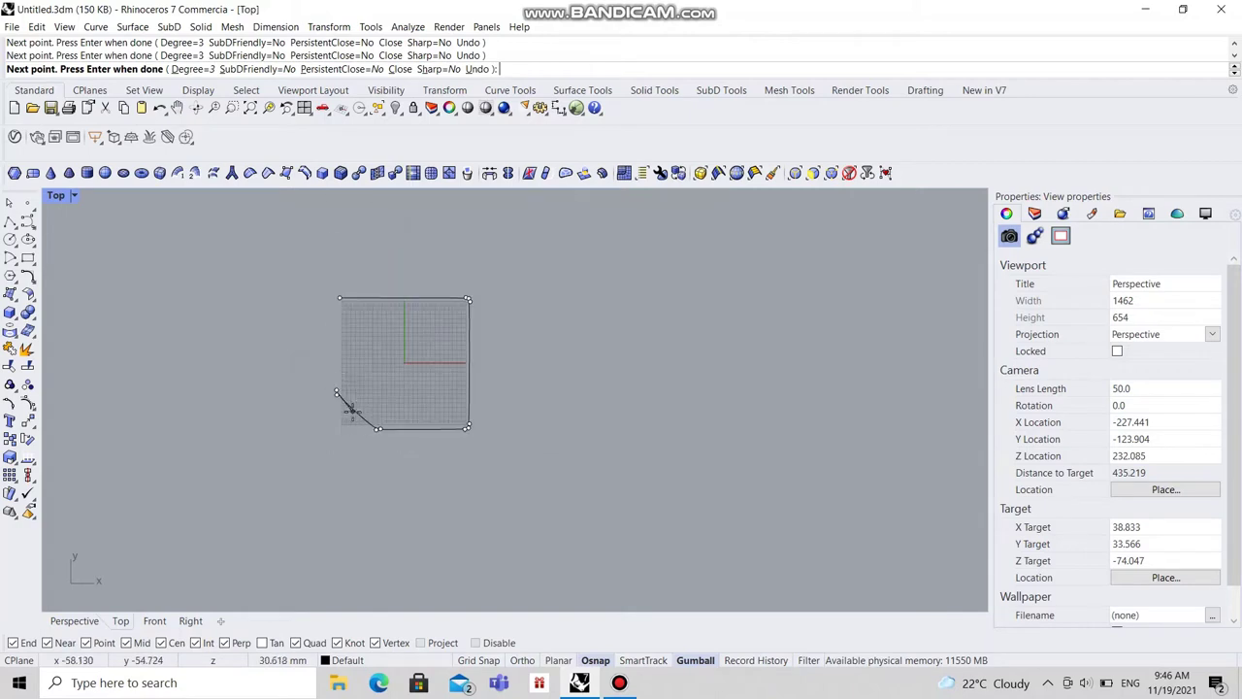
scroll(335, 301, up, 6)
click(352, 319)
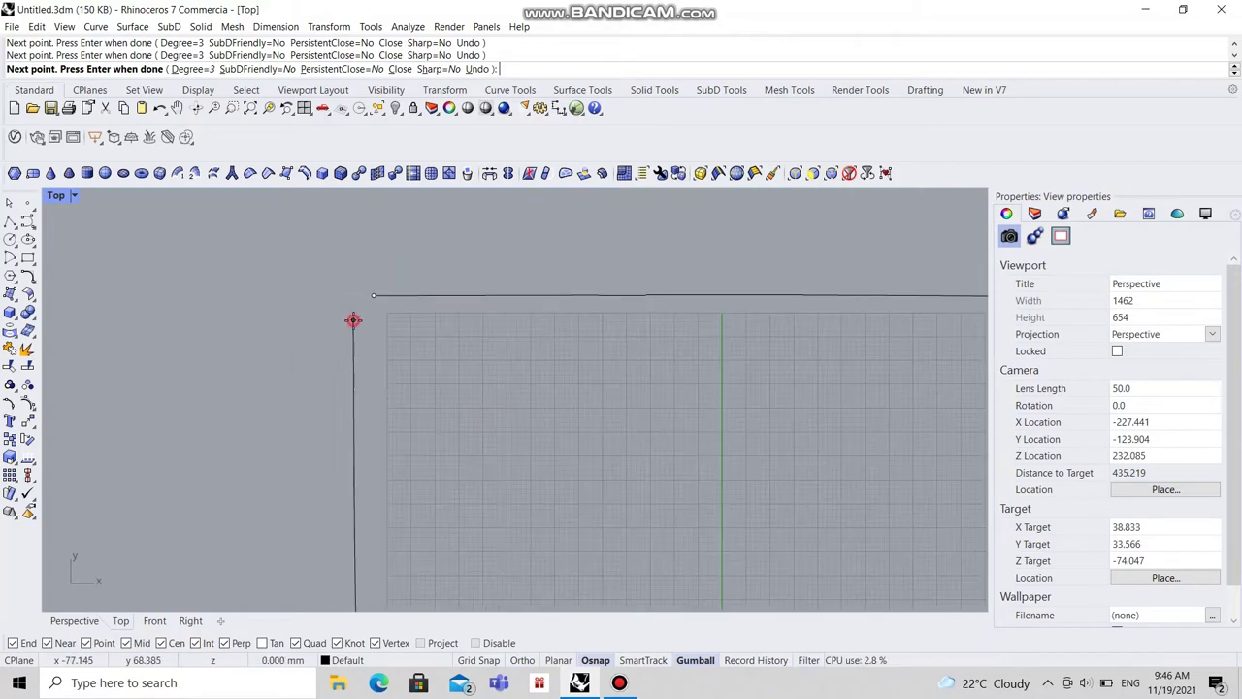
click(362, 296)
scroll(444, 269, down, 6)
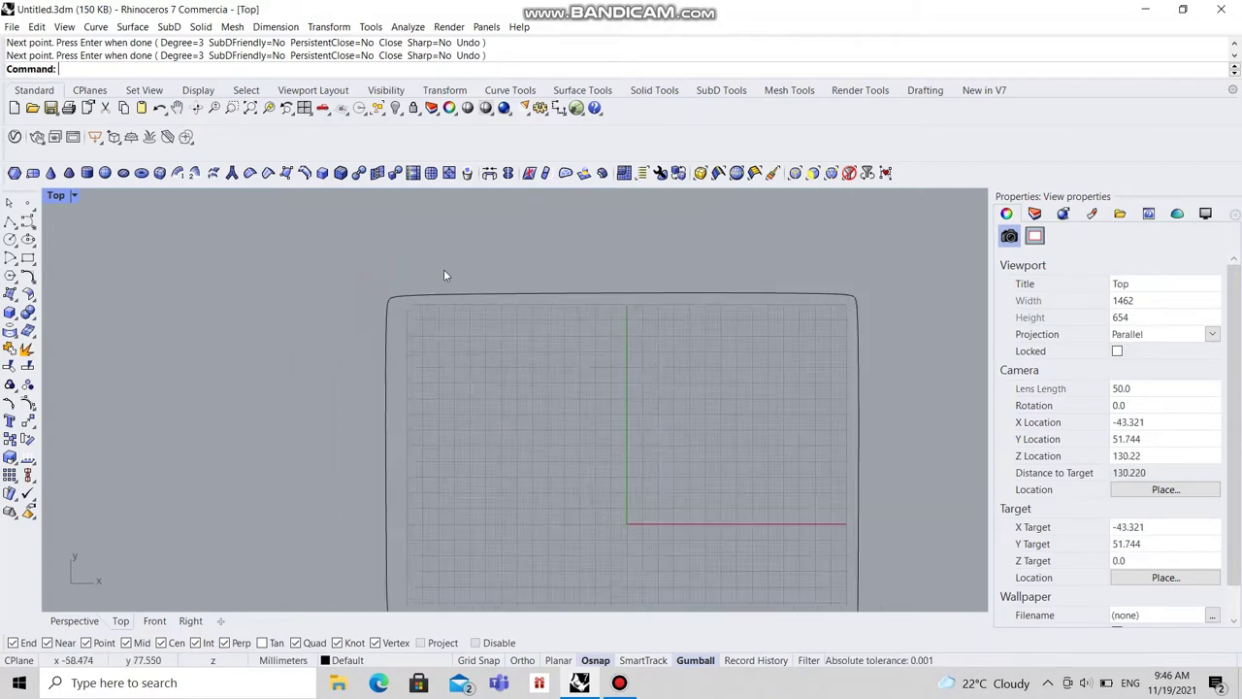
scroll(515, 416, up, 4)
scroll(504, 388, down, 1)
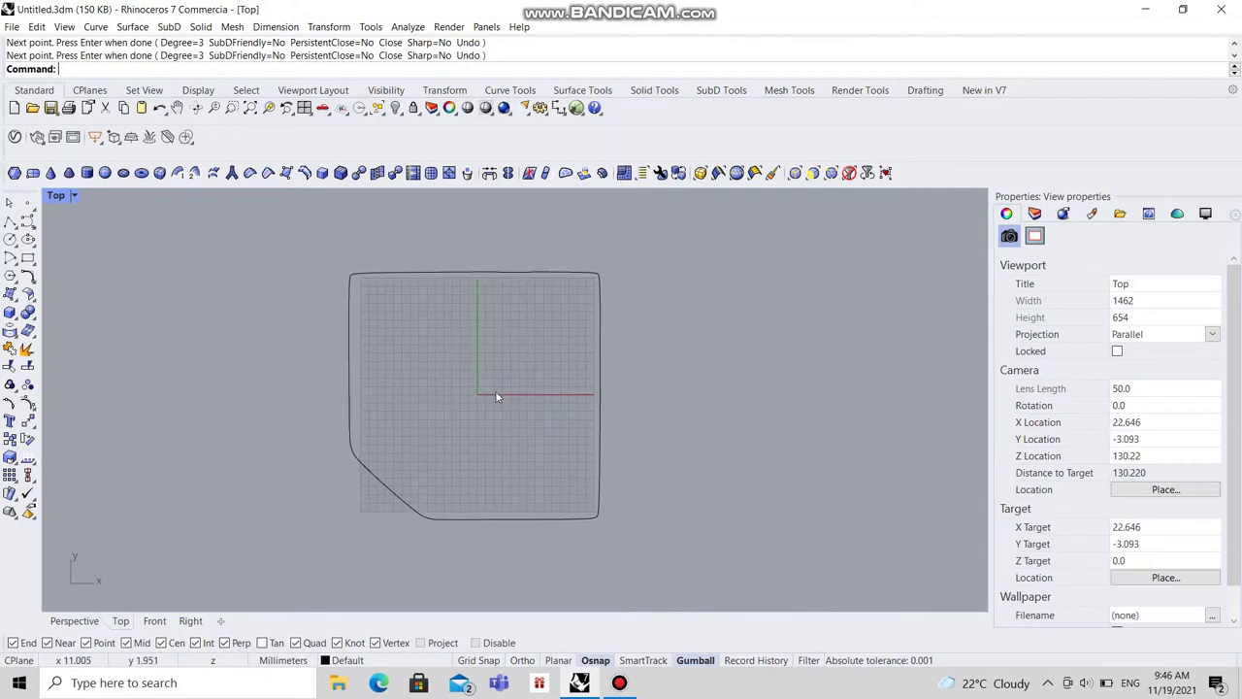
Step: Show the closed outline curve in the Perspective view
click(92, 620)
scroll(500, 410, down, 5)
scroll(580, 361, up, 2)
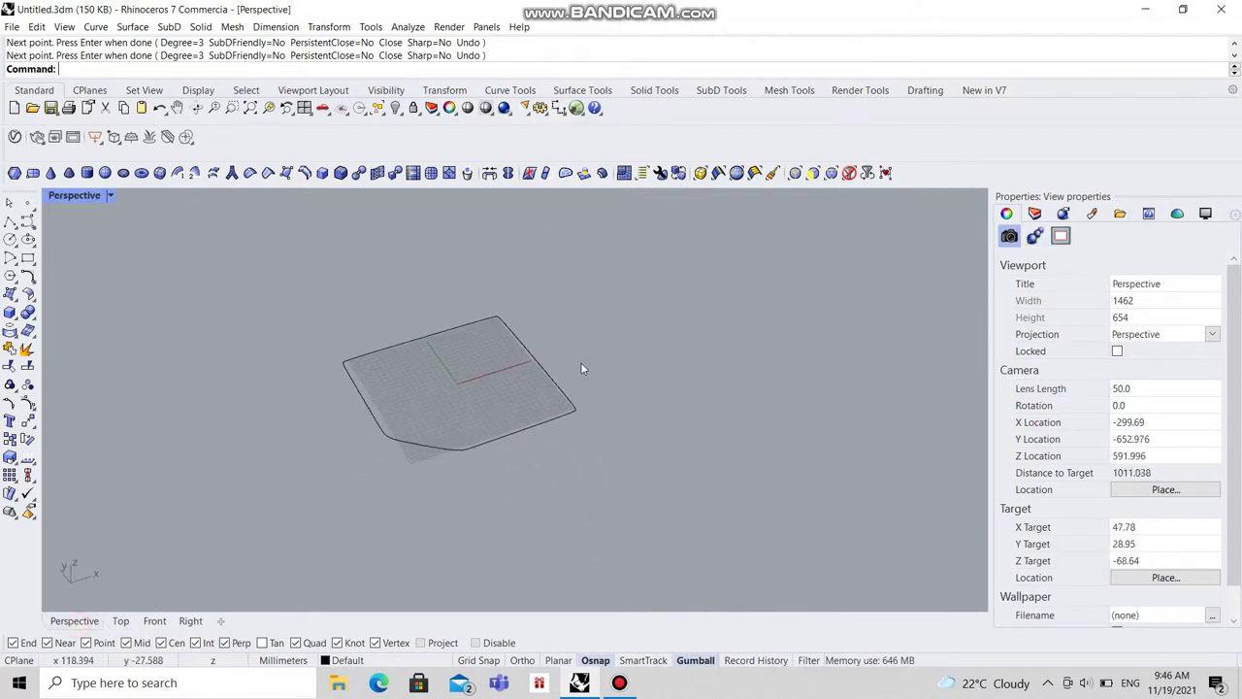
scroll(474, 371, up, 2)
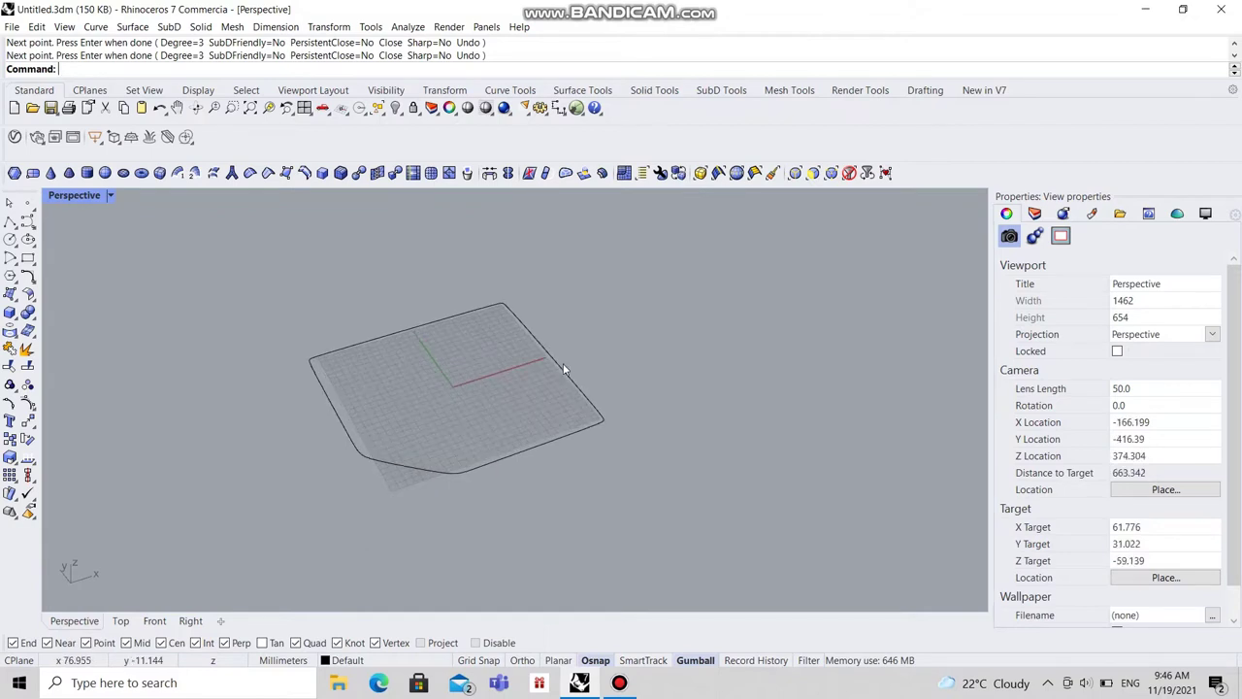
click(409, 467)
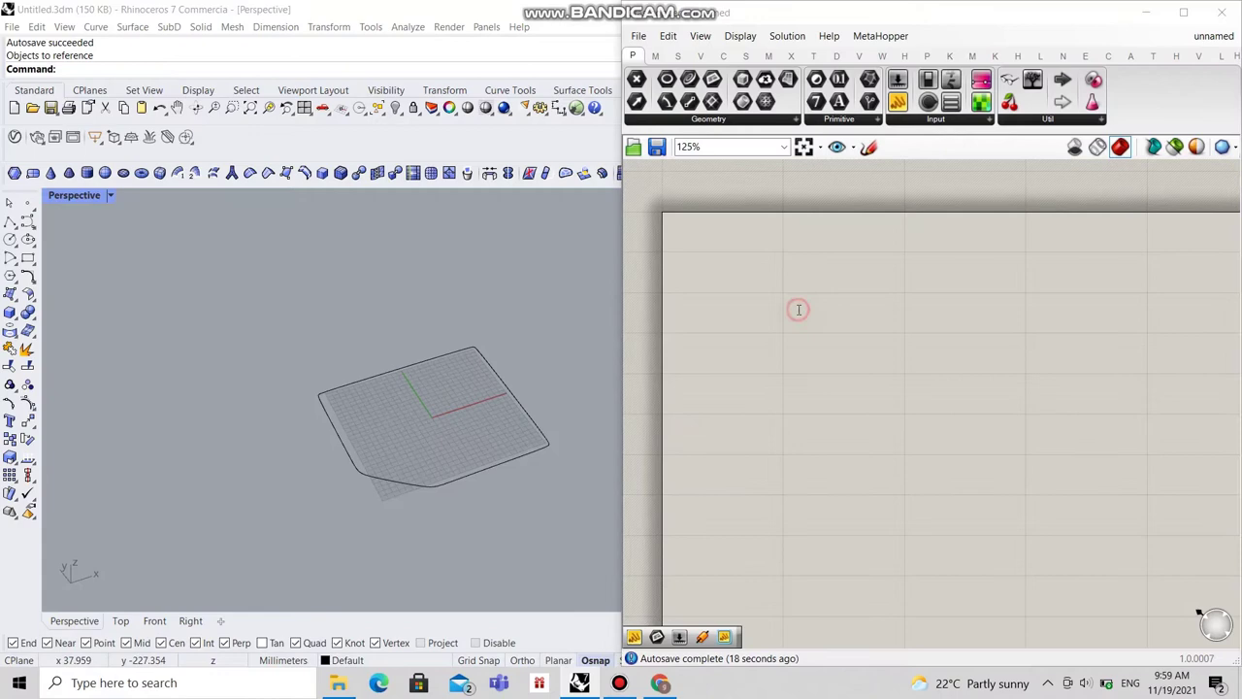
Step: Add a Geometry parameter to the Grasshopper canvas and reference the closed outline curve in it
double_click(798, 309)
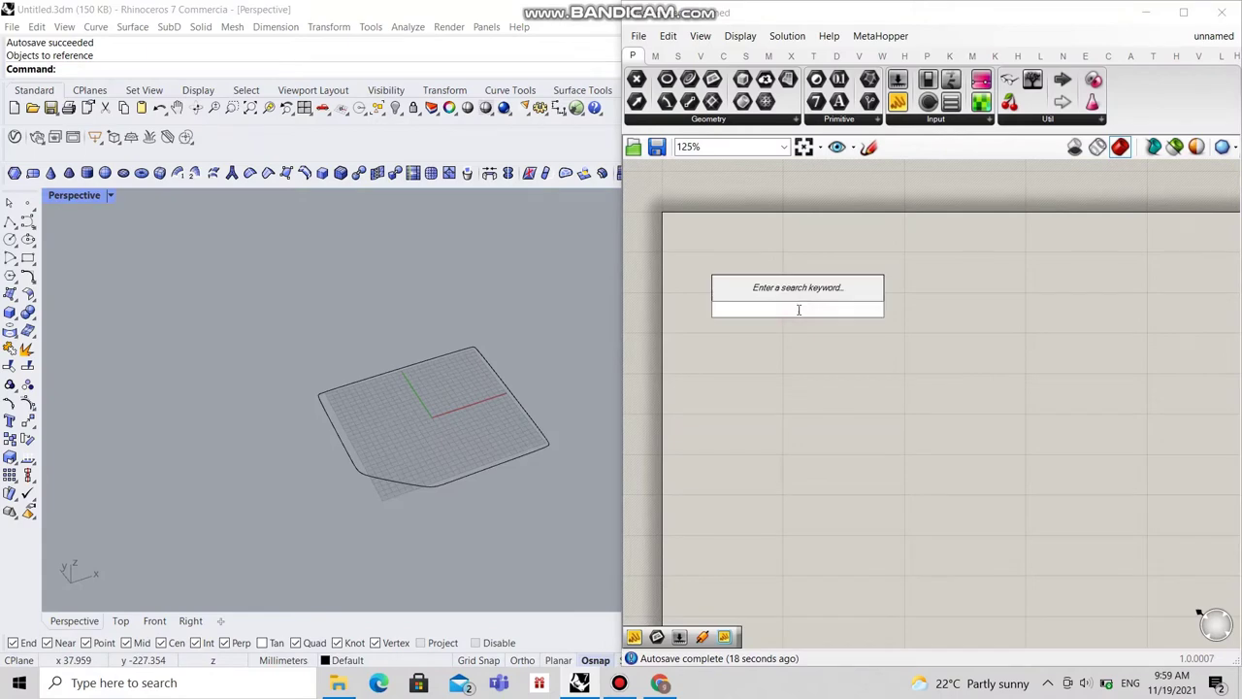
text(geometry)
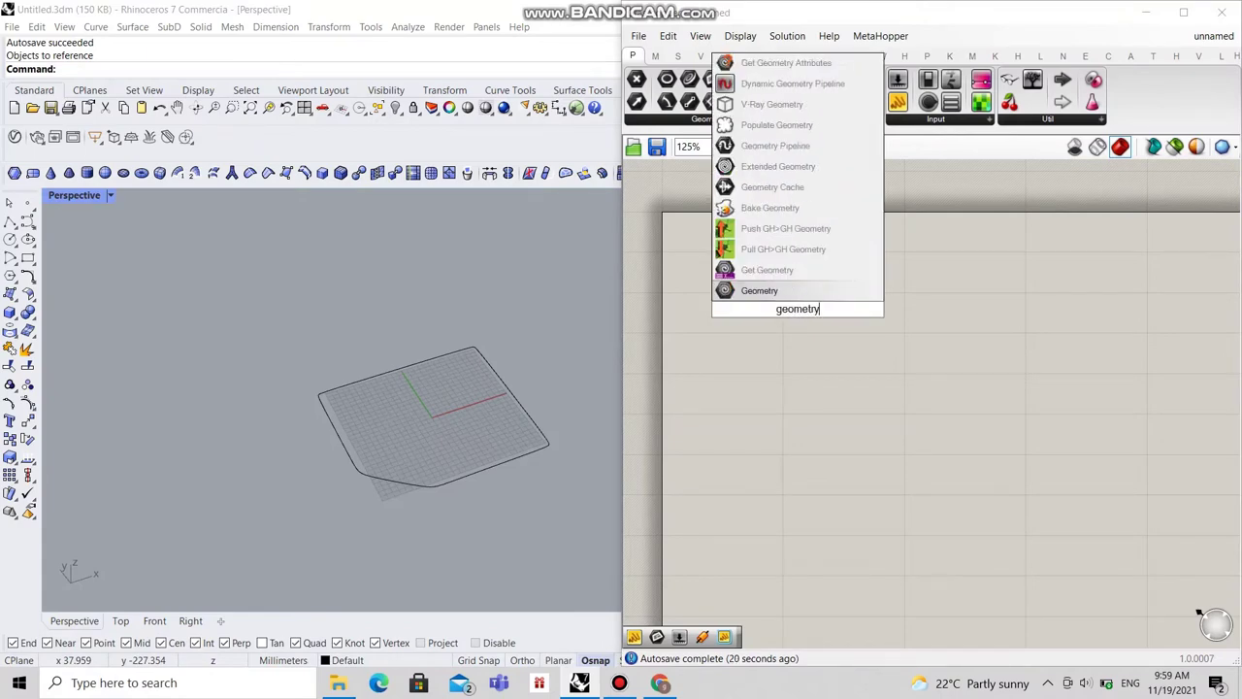
click(757, 290)
right_click(805, 312)
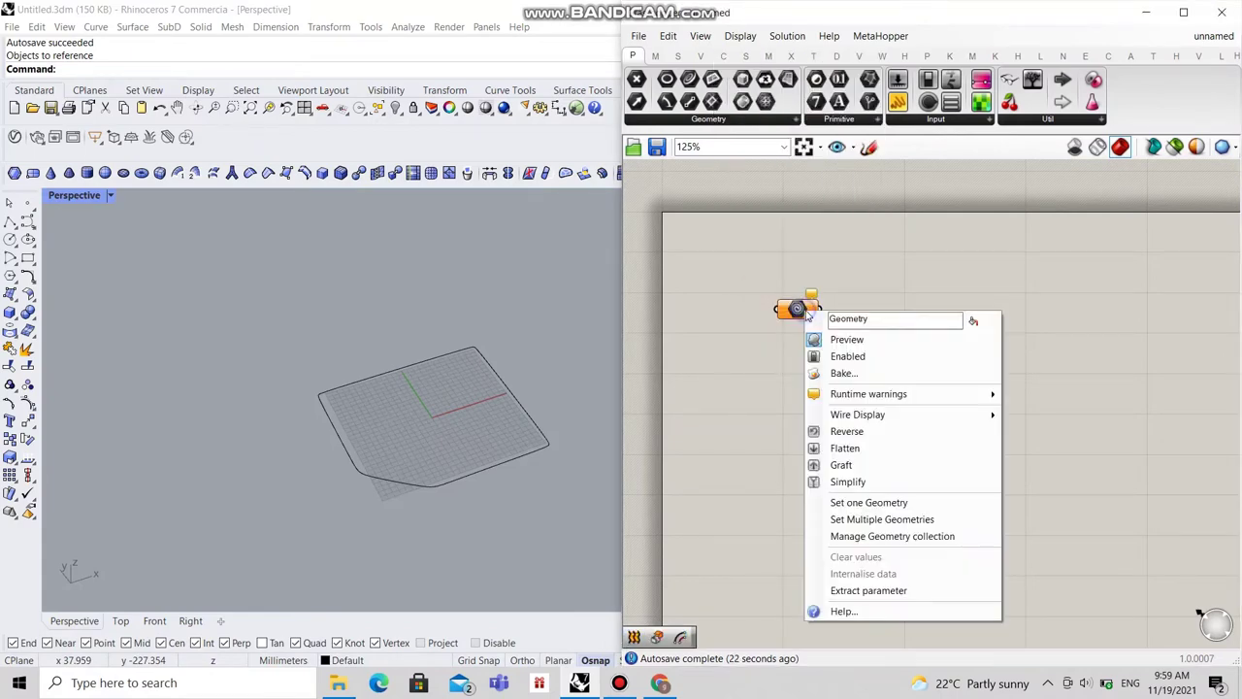
click(854, 501)
click(536, 456)
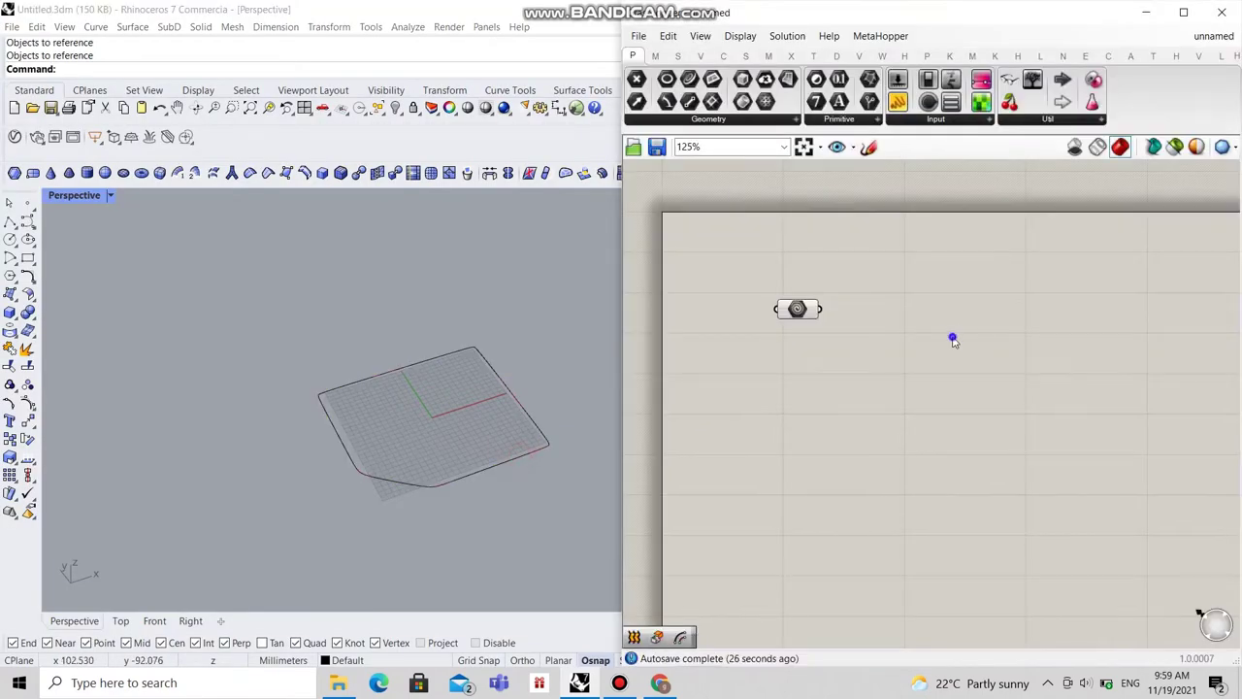
Step: Add an Offset Curve component, feed the Geometry parameter into its Curve input, and place it farther from the parameter
right_drag(951, 339, 913, 353)
double_click(912, 332)
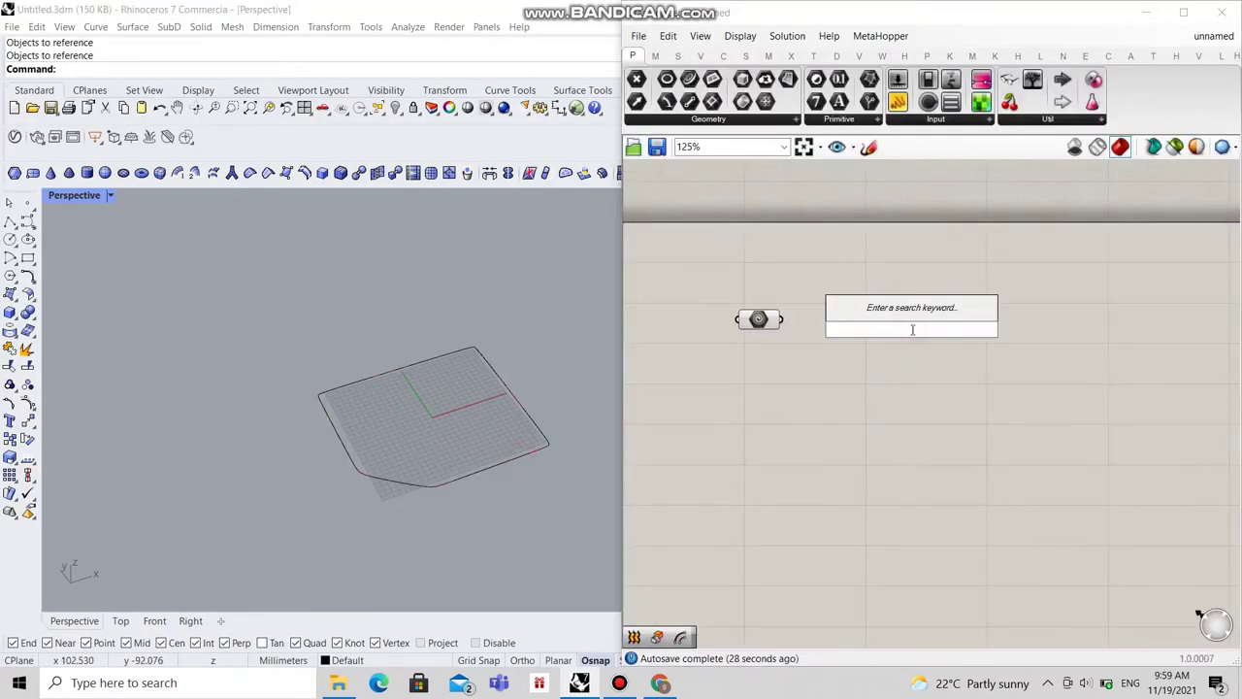
text(offset)
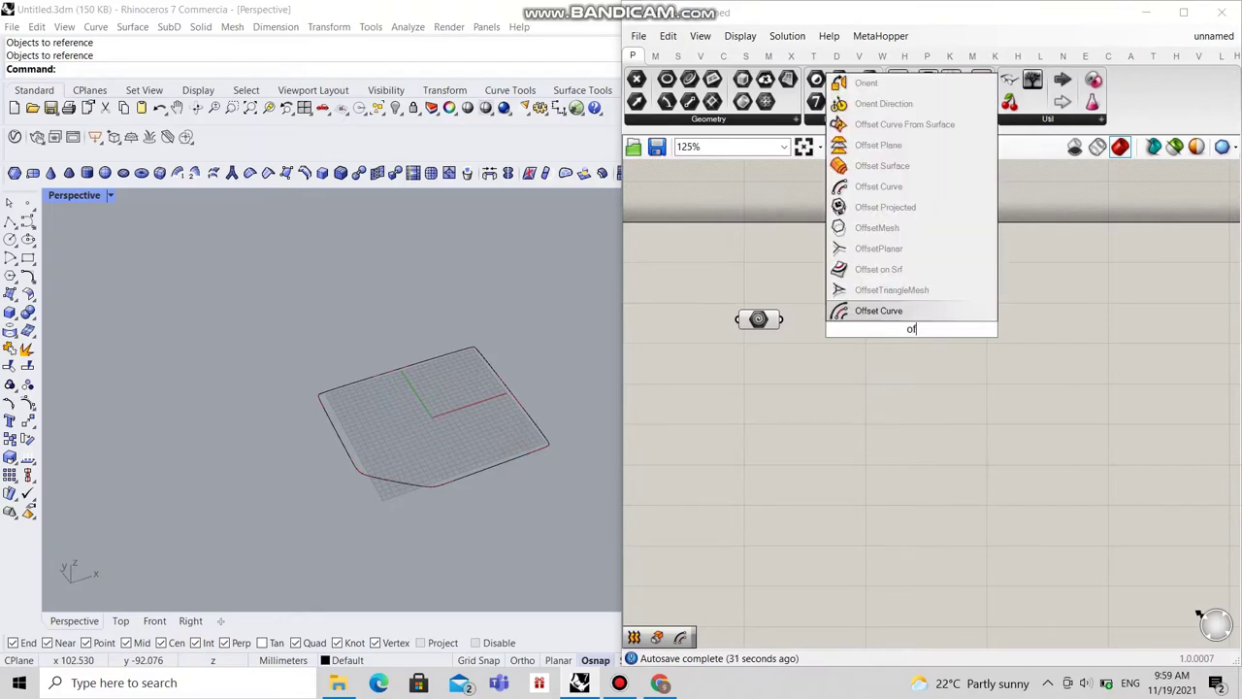
click(883, 290)
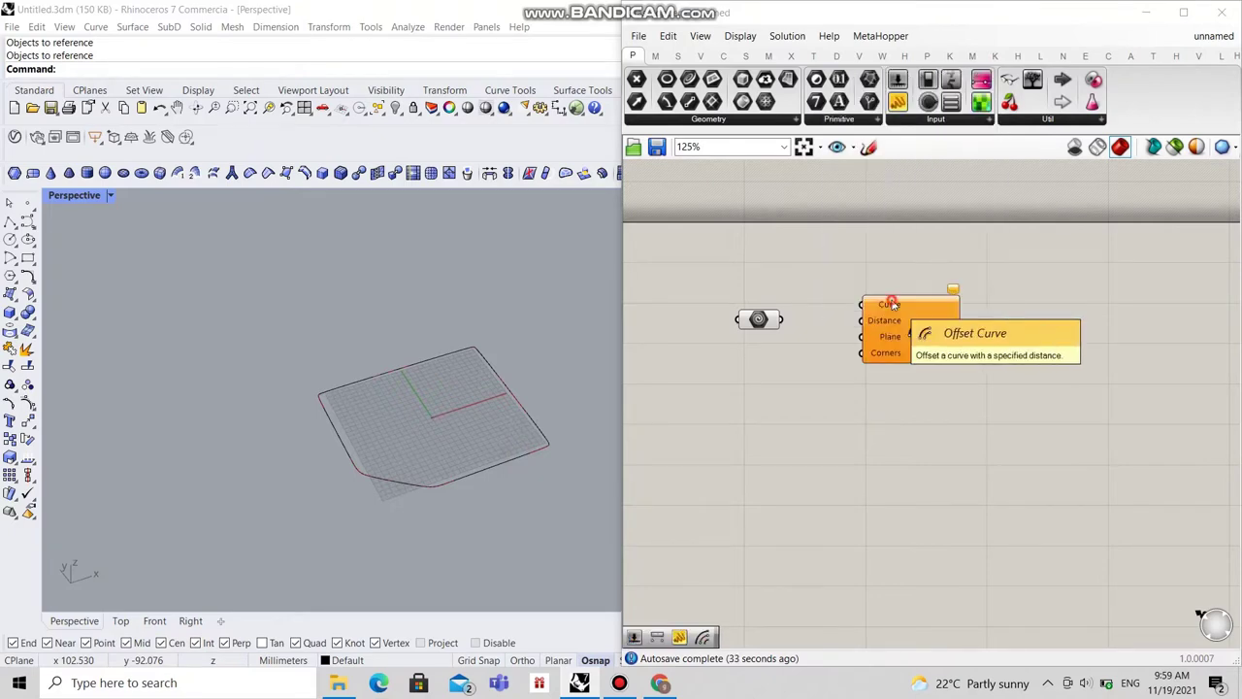
drag(784, 320, 949, 343)
scroll(523, 462, up, 3)
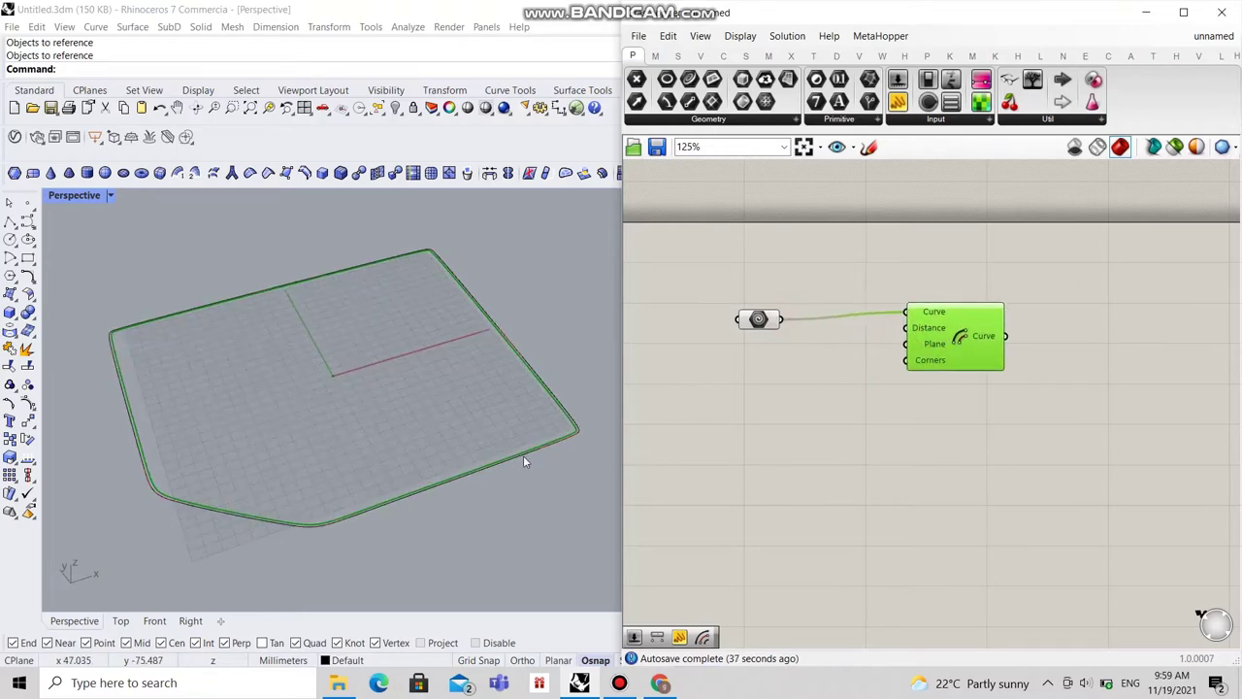
drag(959, 357, 1045, 371)
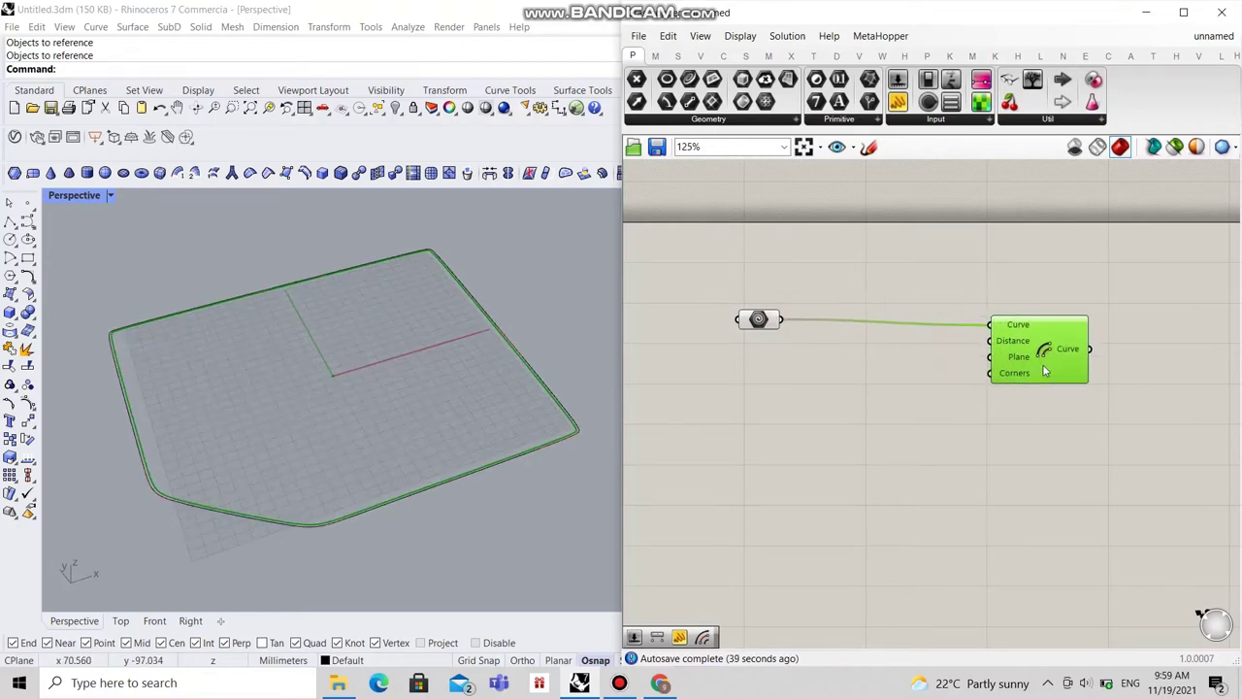
Step: Add a Panel below the Geometry parameter containing the values -2, -2, 2, 4 and 6 on separate lines
double_click(829, 390)
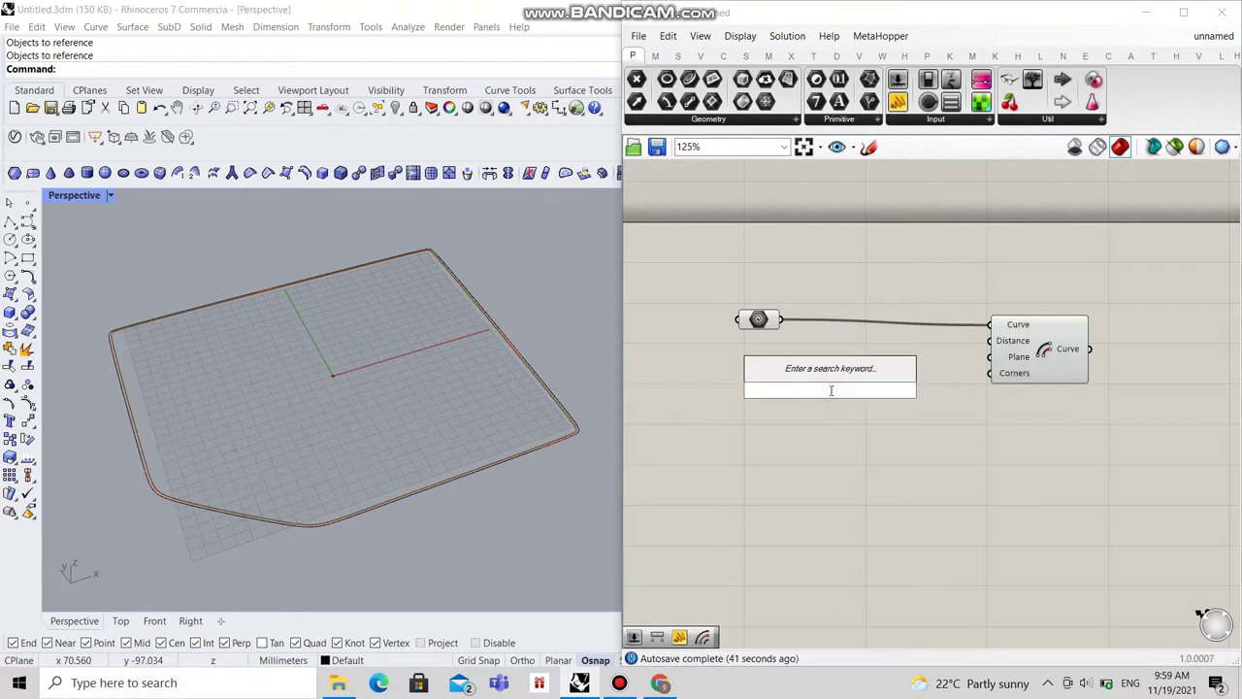
text(panel)
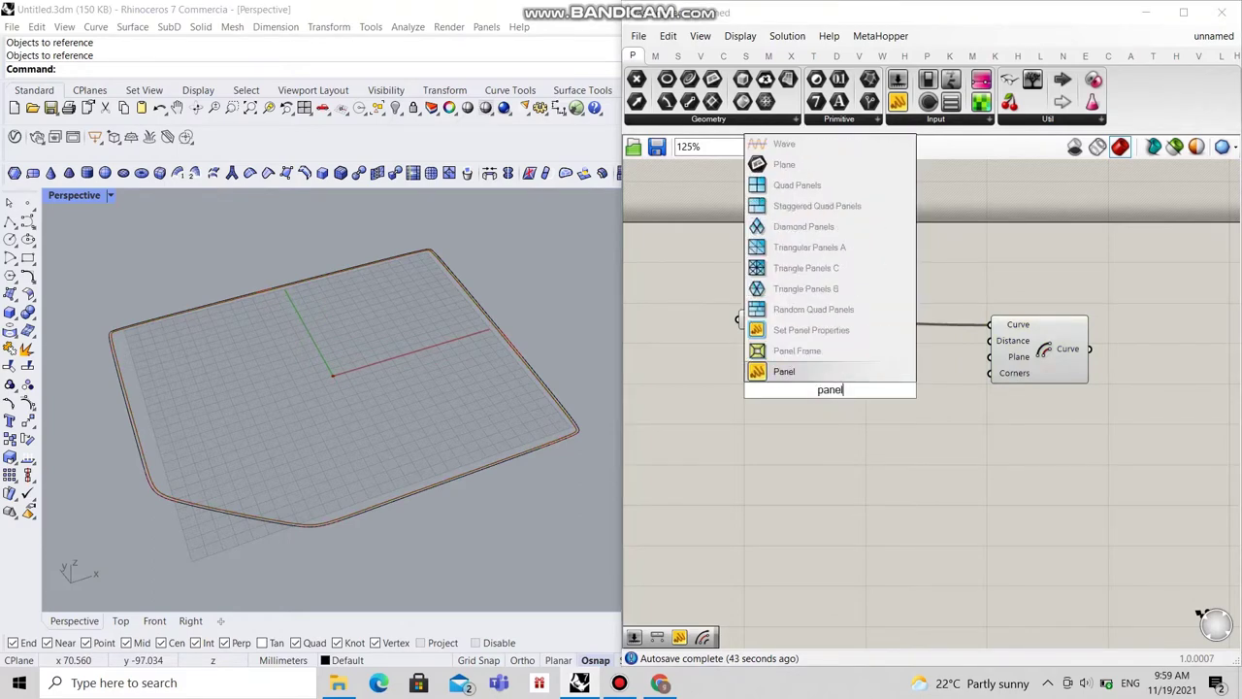
key(Return)
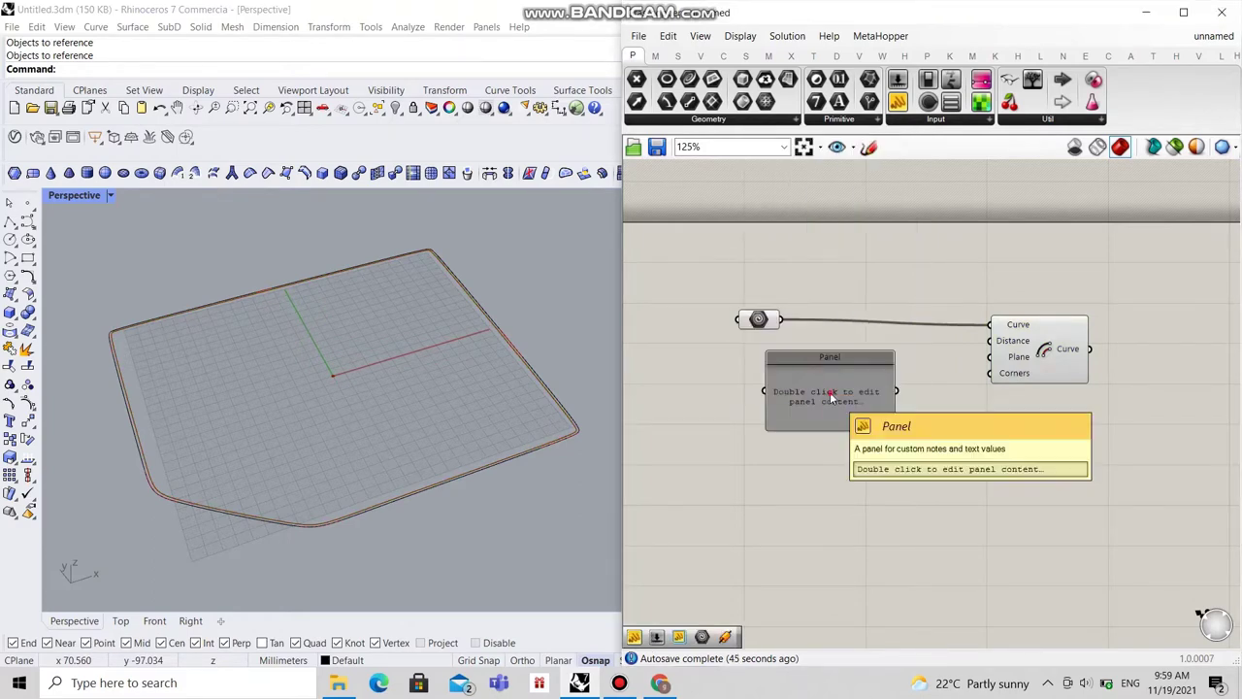
double_click(831, 392)
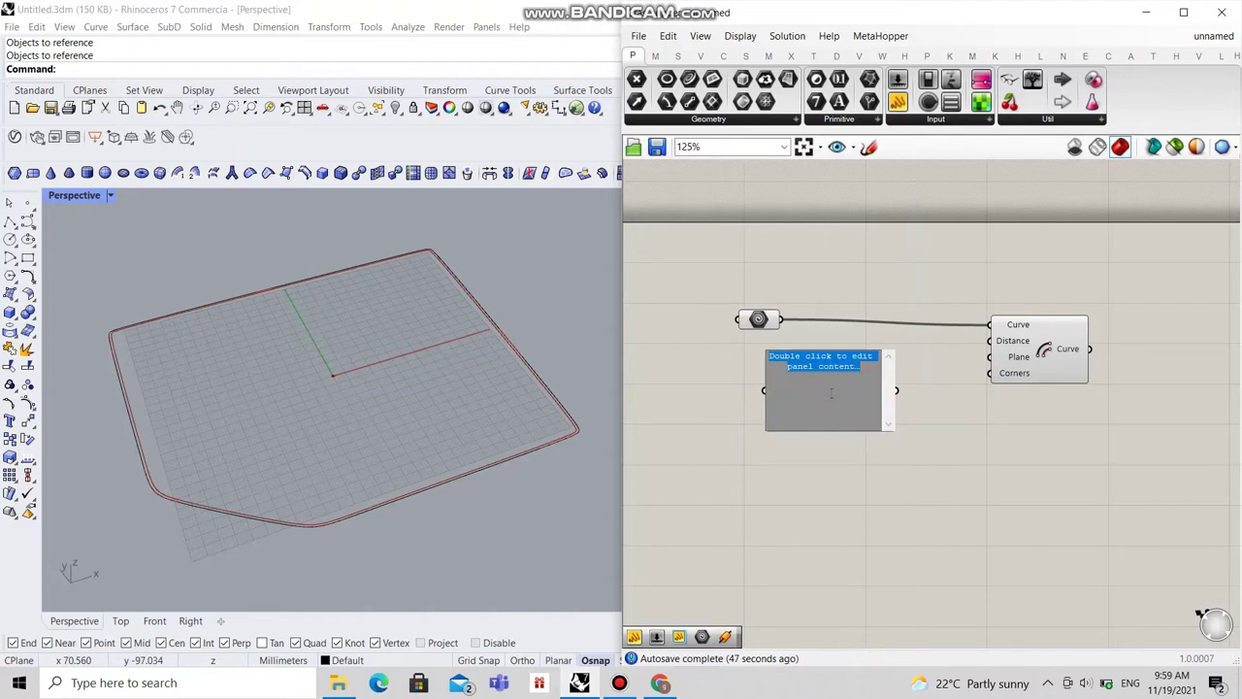
key(BackSpace)
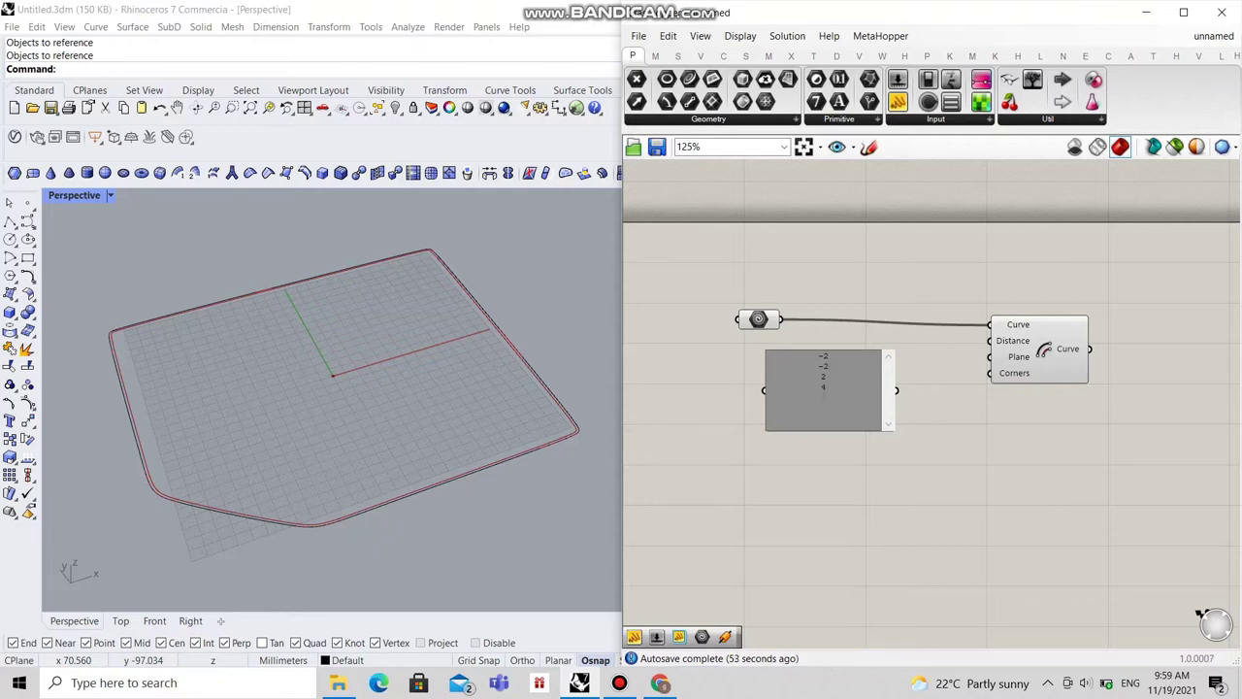
click(965, 410)
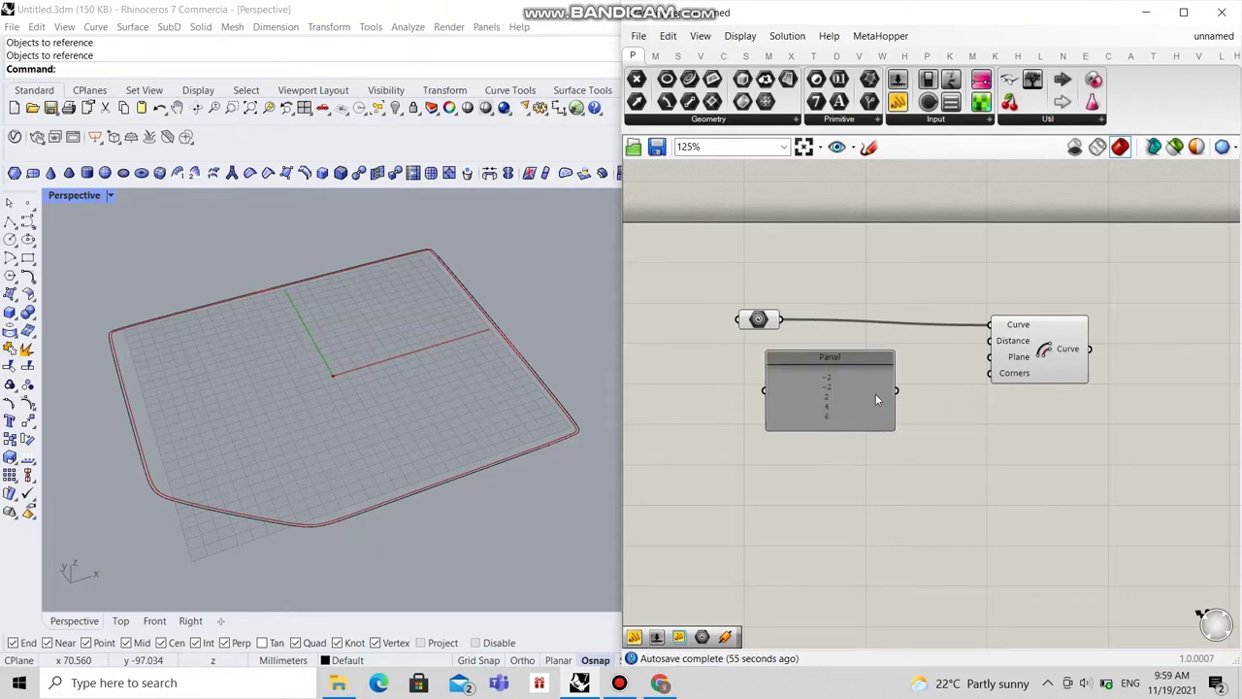
Step: Reposition the value panel beneath the Geometry parameter and change its colour to light pink
drag(875, 393, 835, 415)
right_click(831, 415)
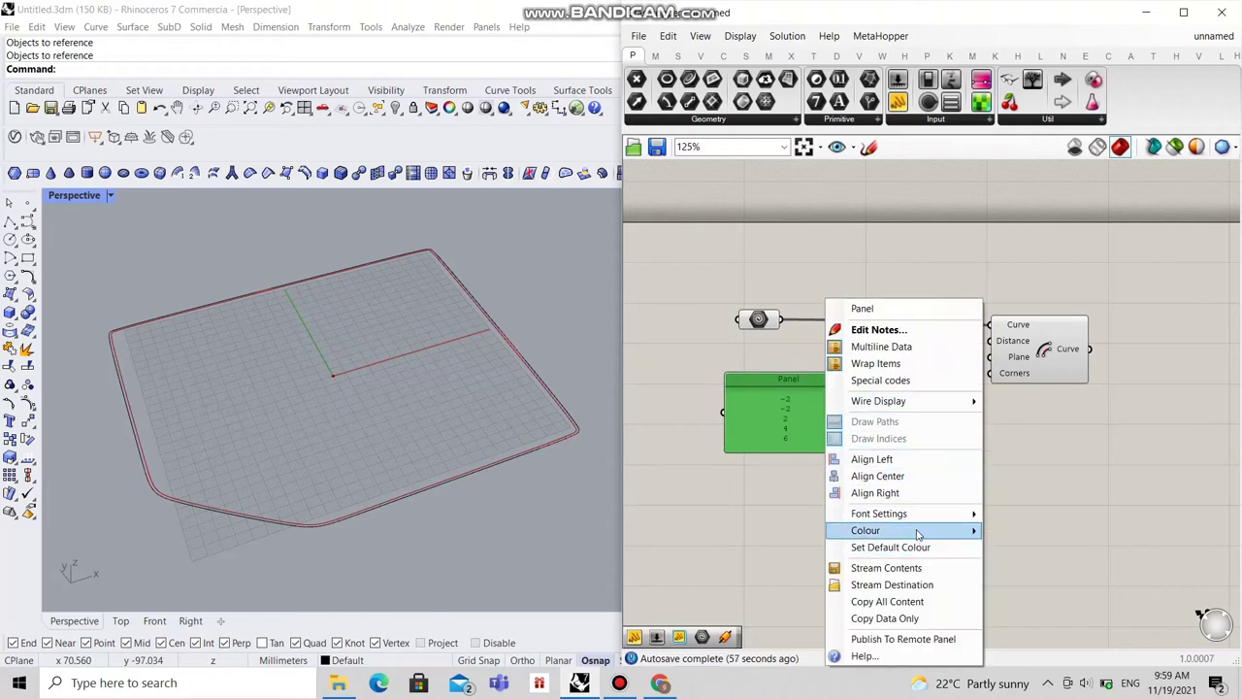
mouse_move(918, 534)
drag(1108, 514, 1113, 468)
click(1122, 389)
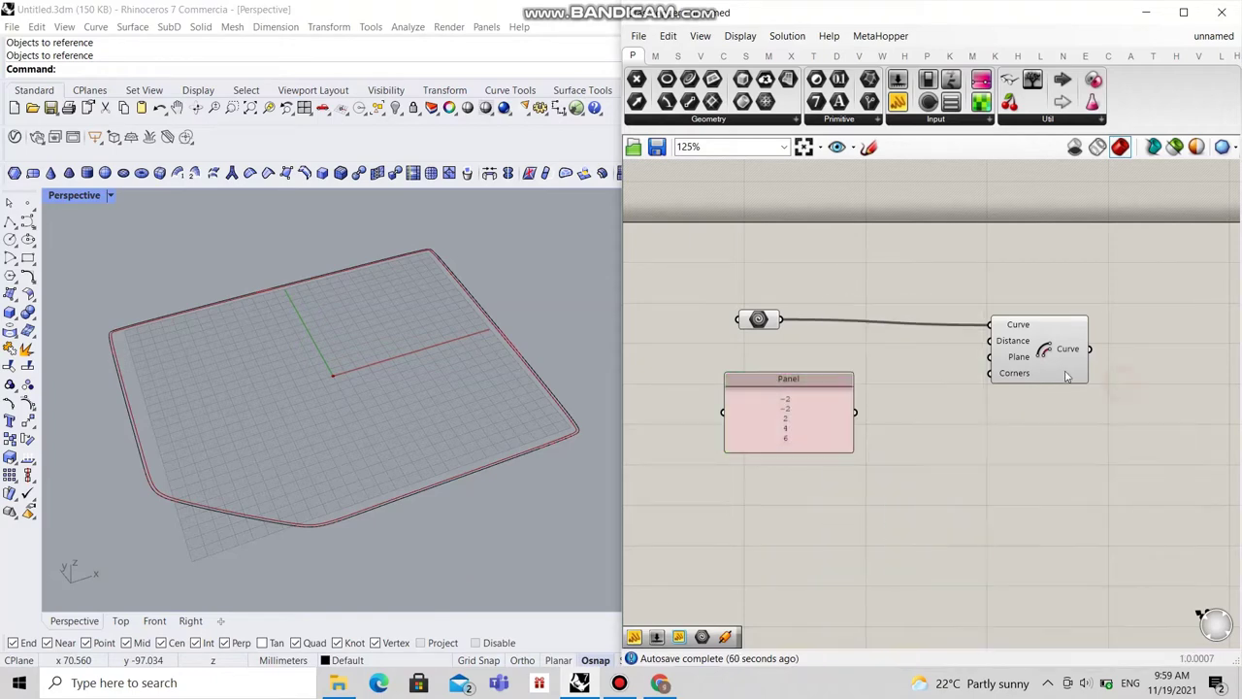
Step: Connect the panel to Offset Curve's Distance input, turn off Multiline Data, and enlarge the panel to fit all five values
drag(856, 413, 990, 340)
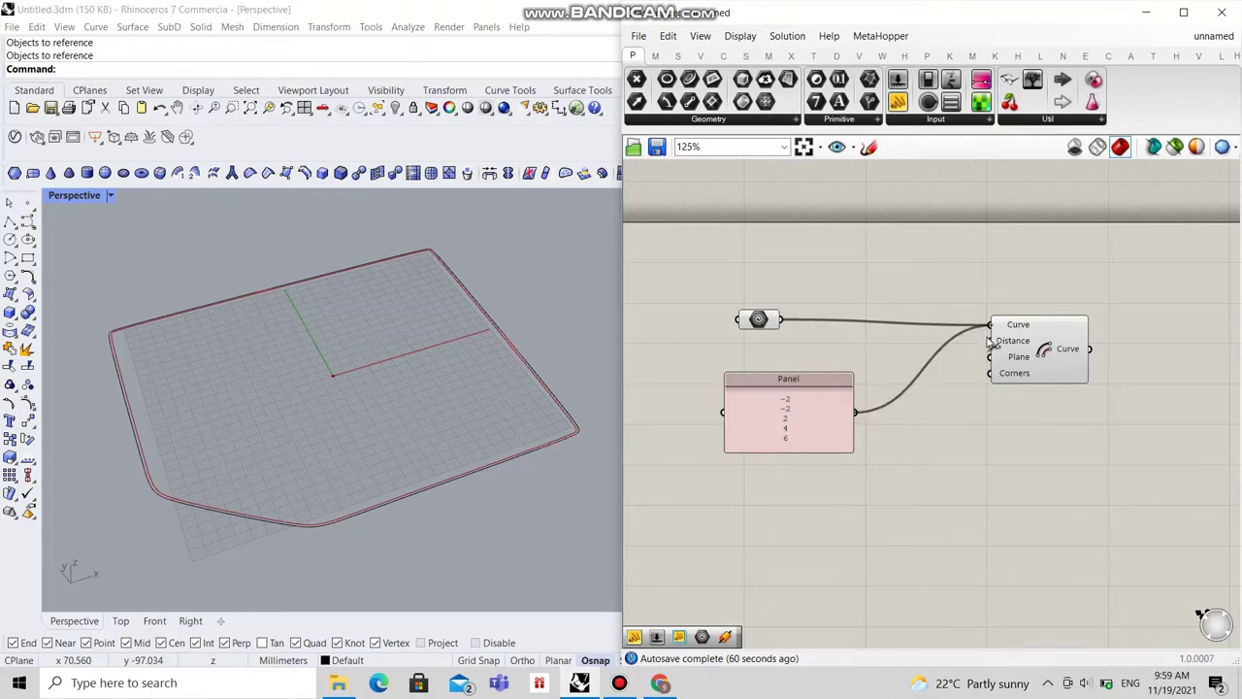
right_click(793, 388)
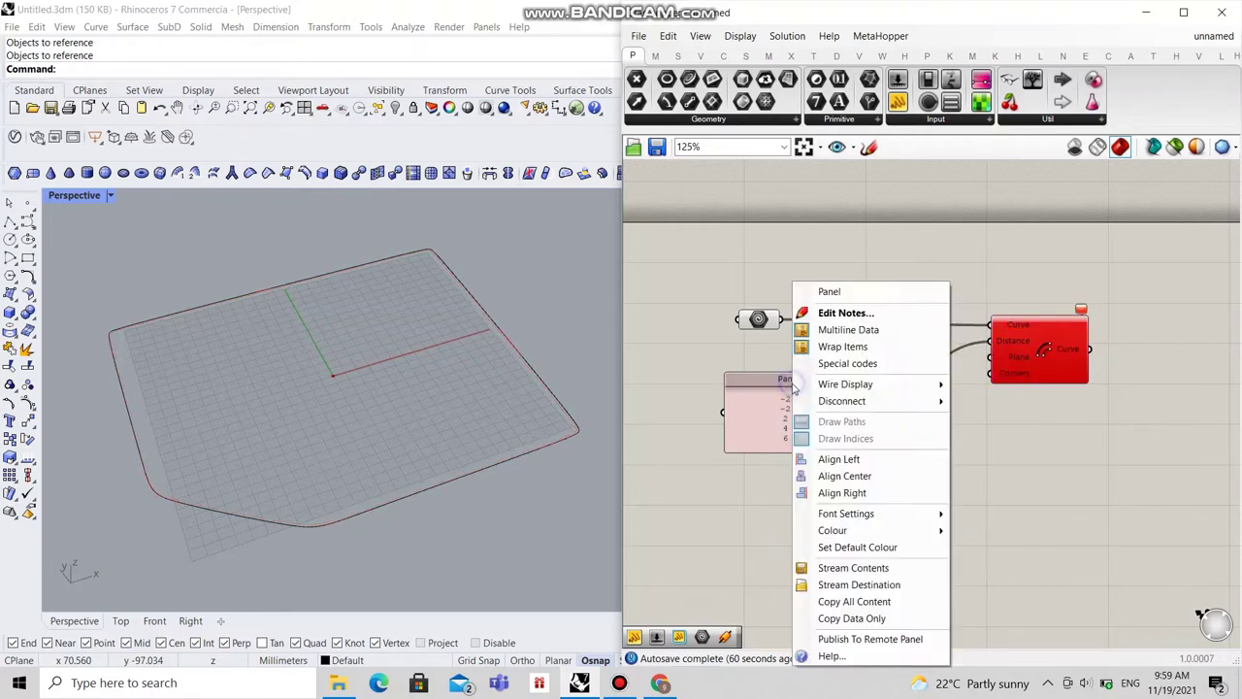
click(840, 330)
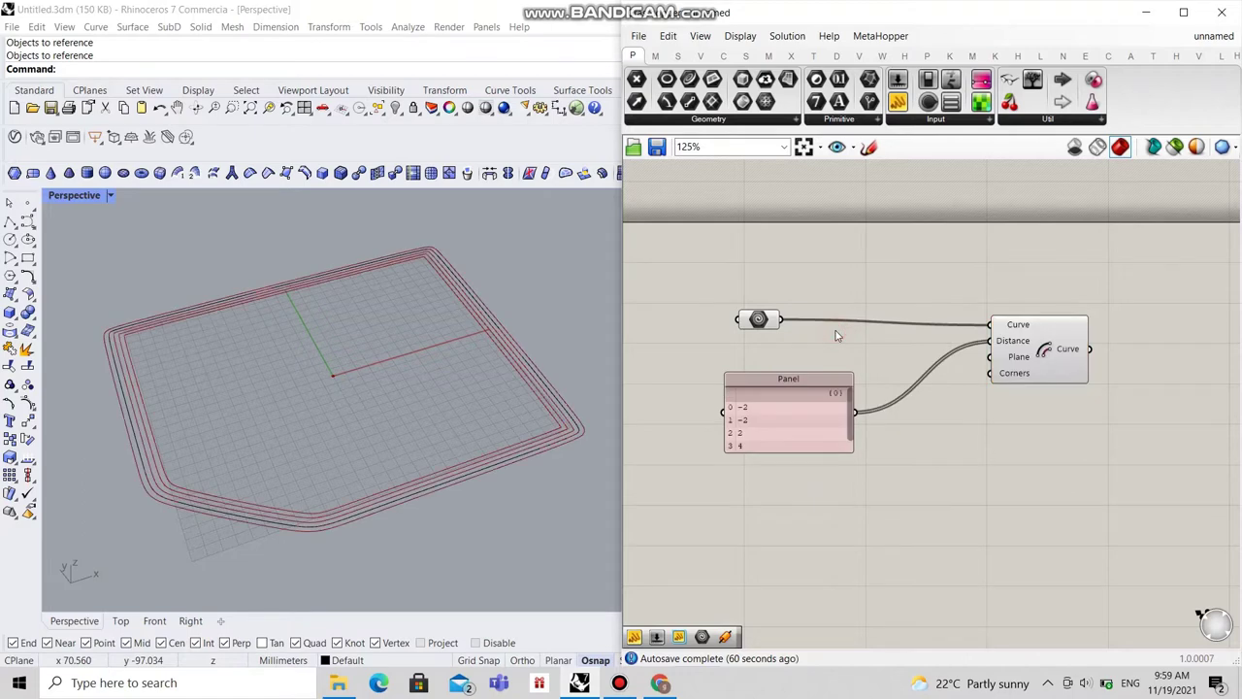
scroll(429, 499, up, 8)
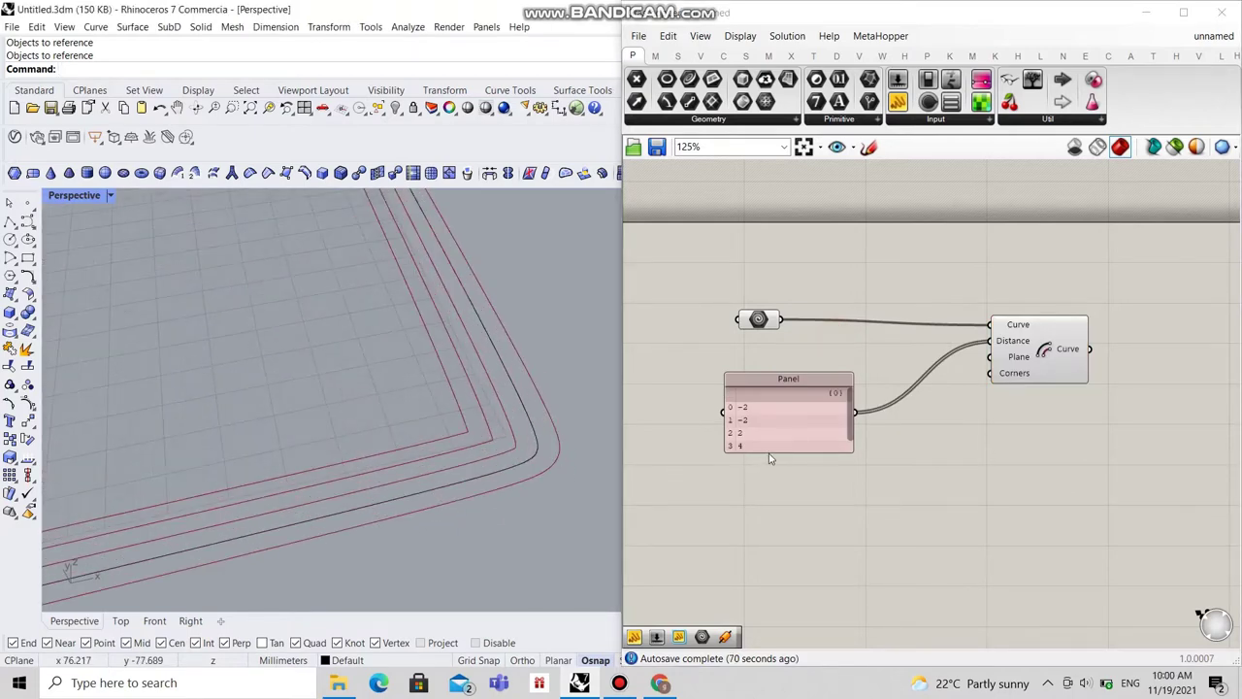
mouse_move(775, 451)
mouse_down()
mouse_move(778, 485)
mouse_move(779, 472)
mouse_up()
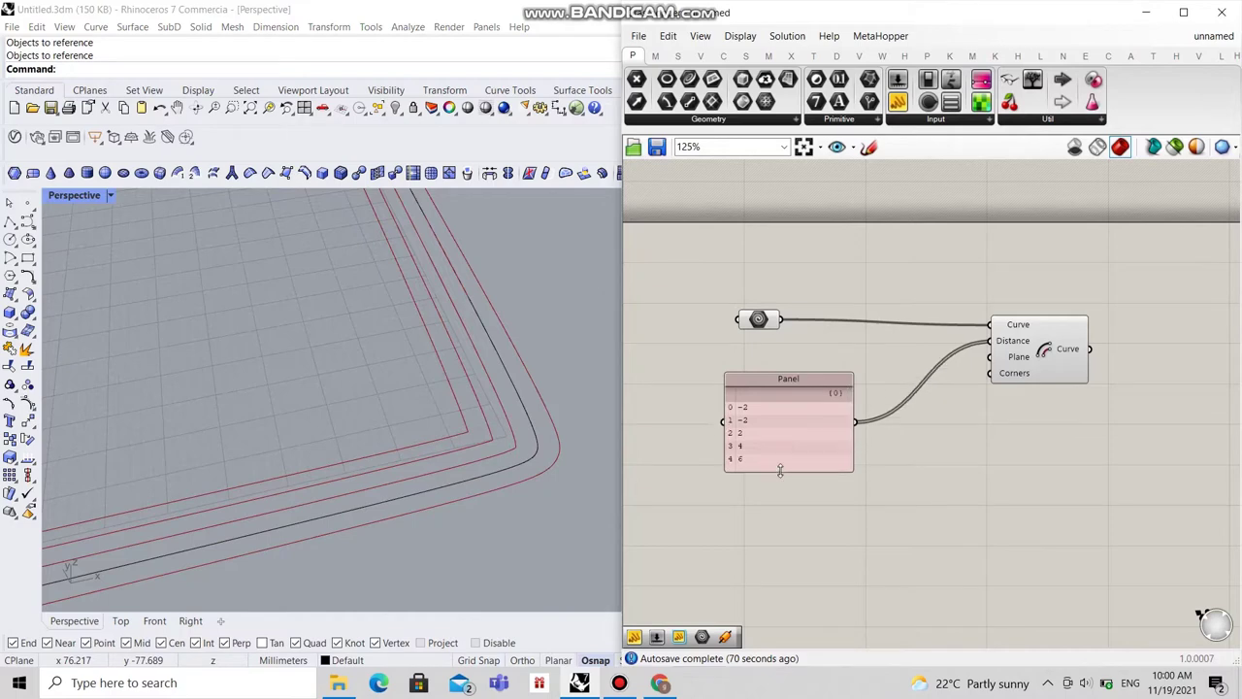
Step: Change the second value in the distance panel to -4 and check the resulting offsets
scroll(560, 472, down, 5)
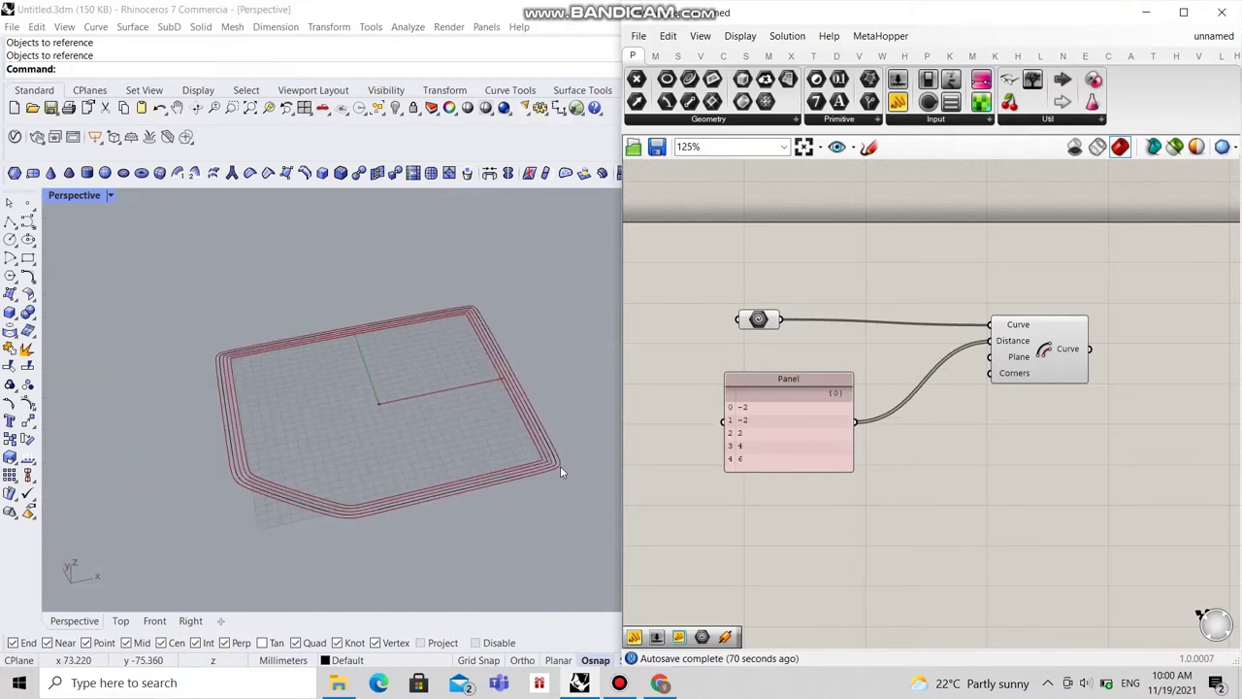
double_click(756, 430)
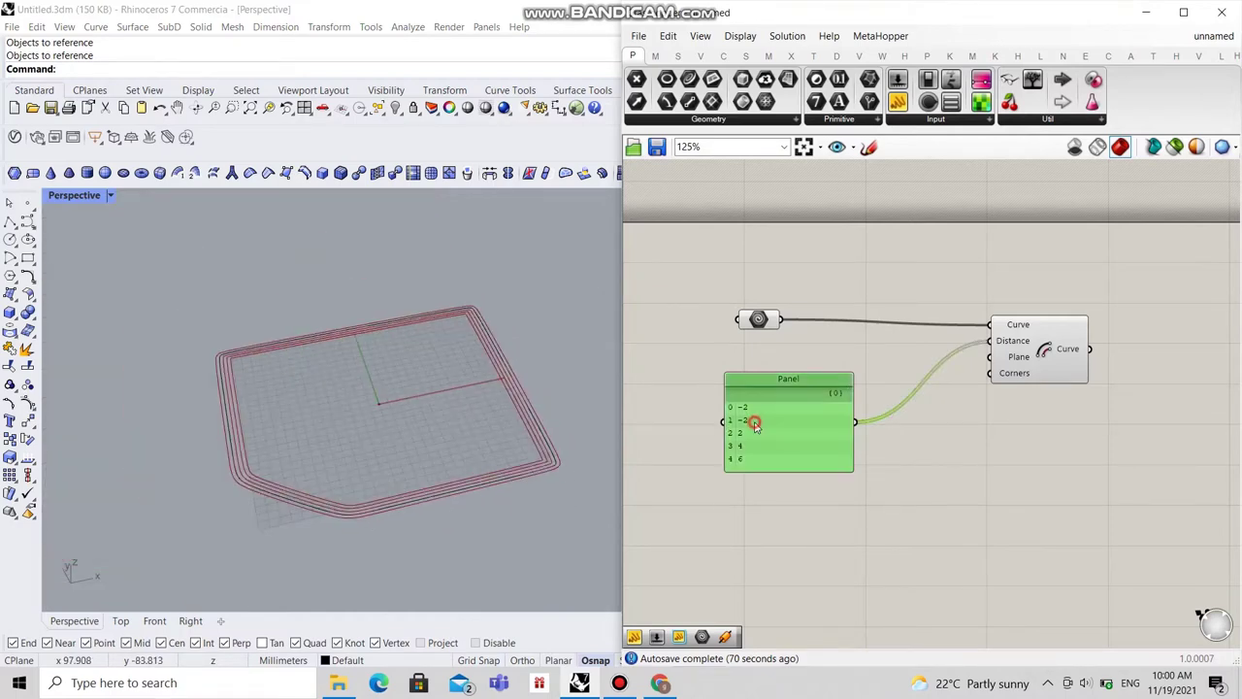
click(793, 391)
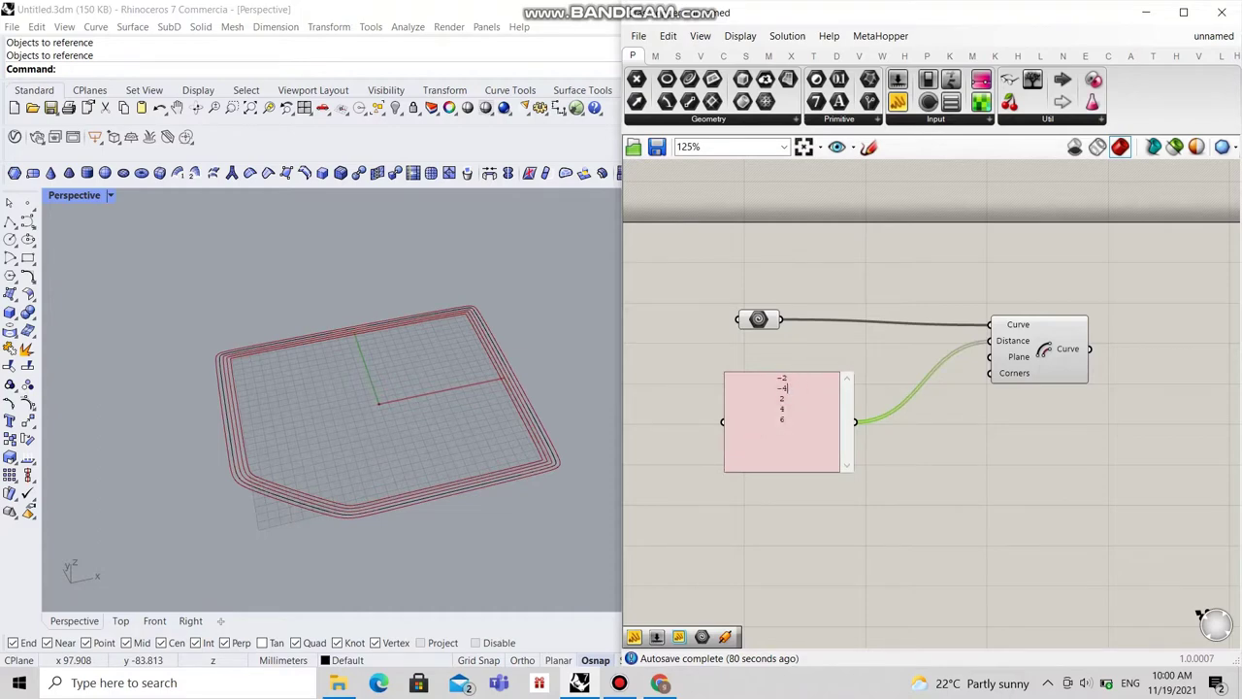
click(899, 456)
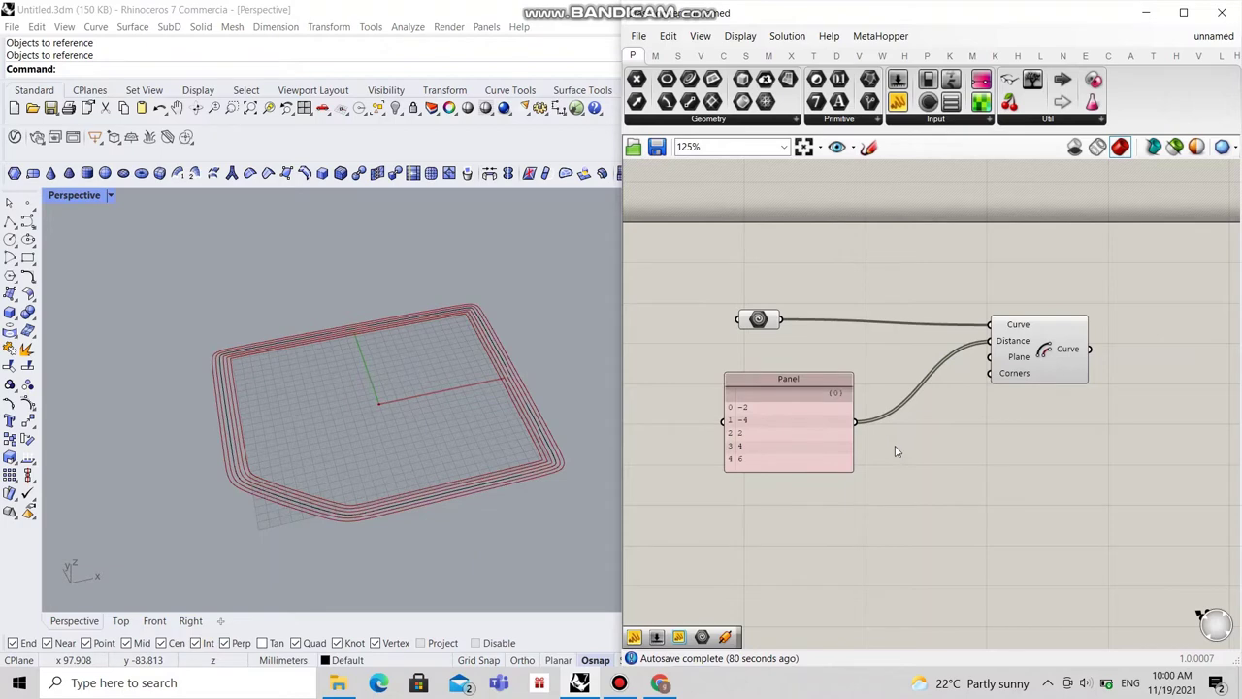
scroll(556, 472, up, 3)
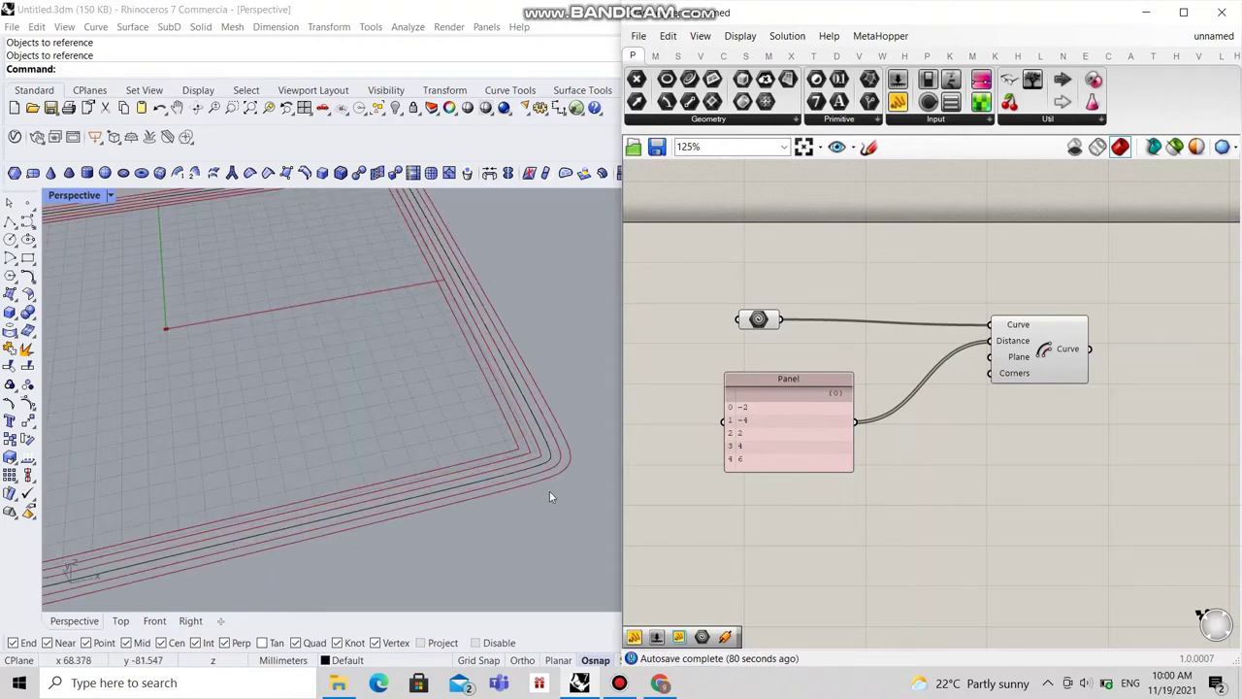
scroll(549, 490, down, 5)
right_drag(524, 469, 444, 443)
scroll(487, 470, down, 3)
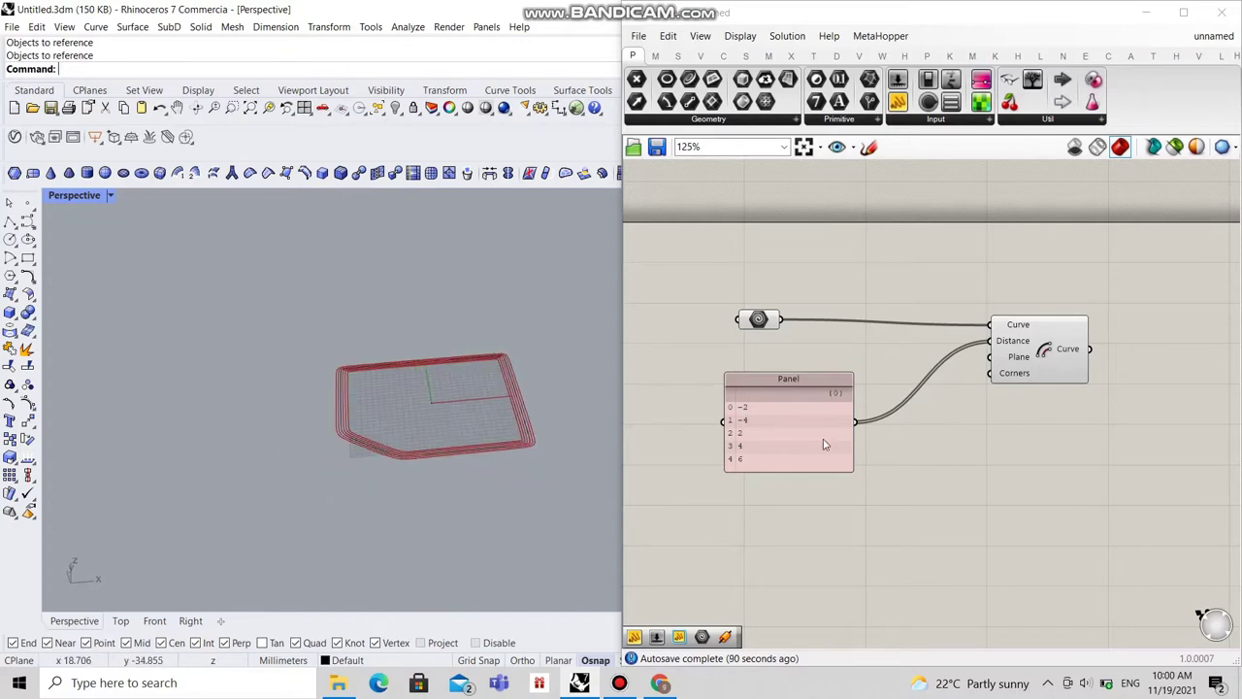
Step: Add a List Item component beyond Offset Curve and feed the offset curves into its List input
right_drag(1013, 447, 900, 453)
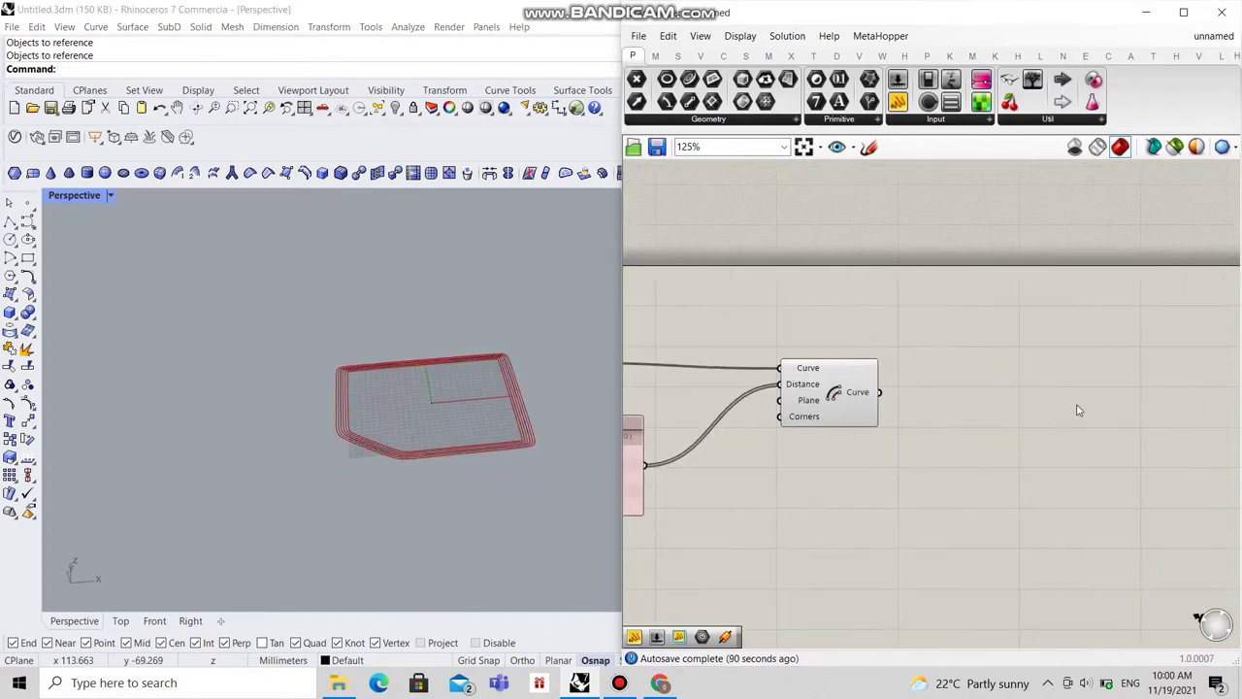
double_click(1067, 409)
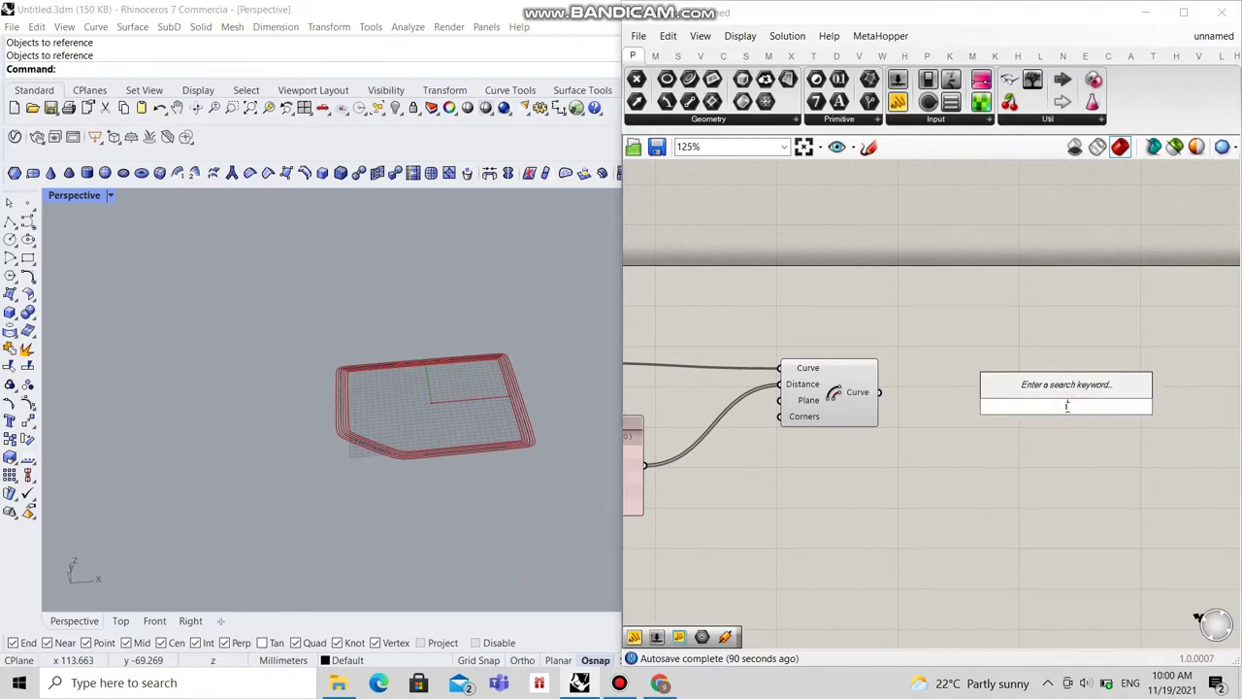
text(item)
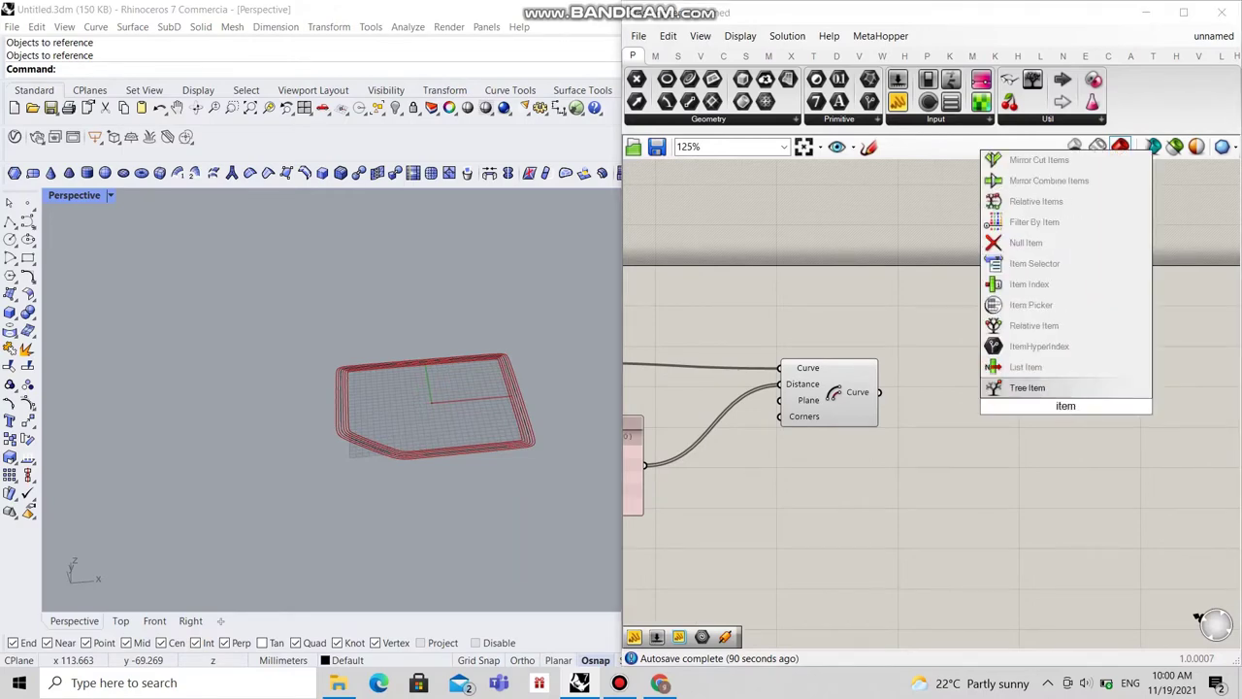
click(1038, 368)
drag(1050, 409, 1012, 401)
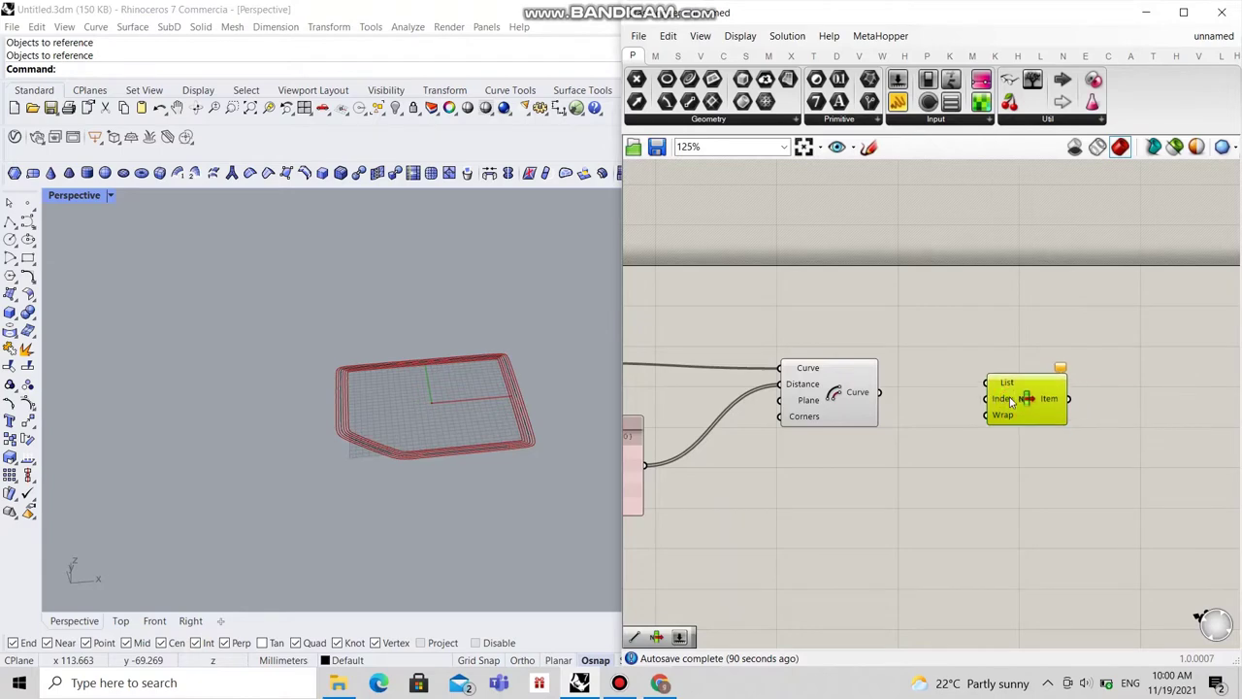
drag(880, 392, 985, 384)
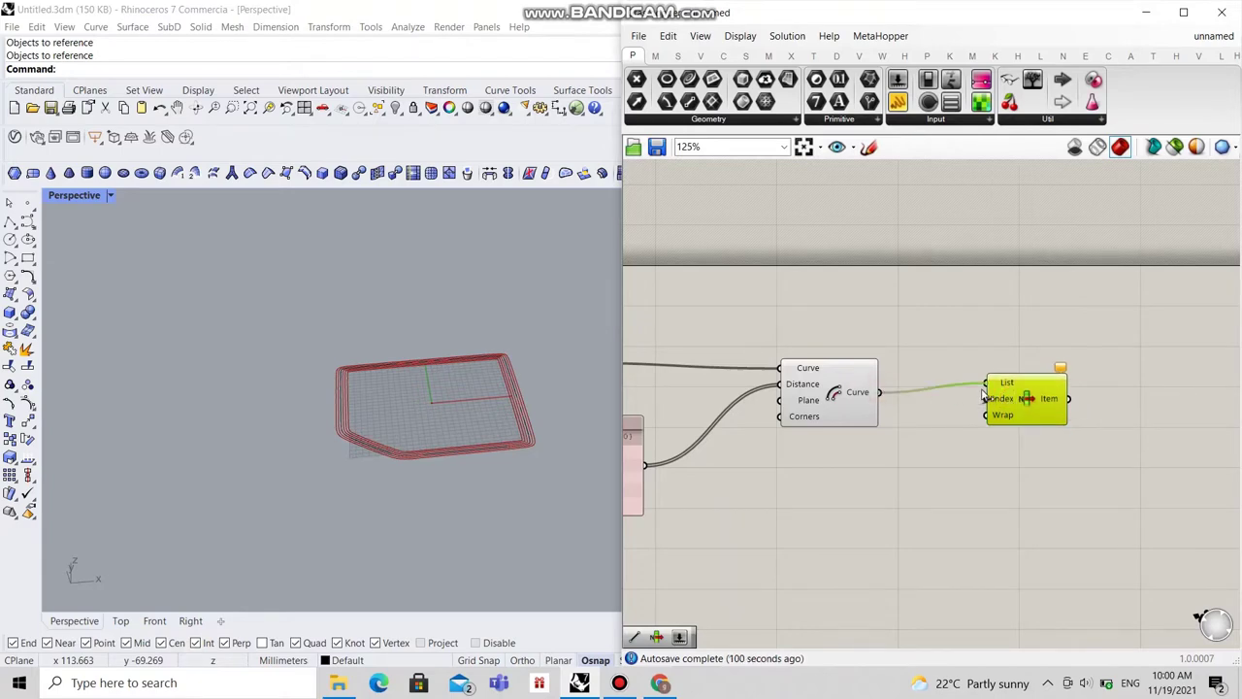
scroll(1060, 391, up, 3)
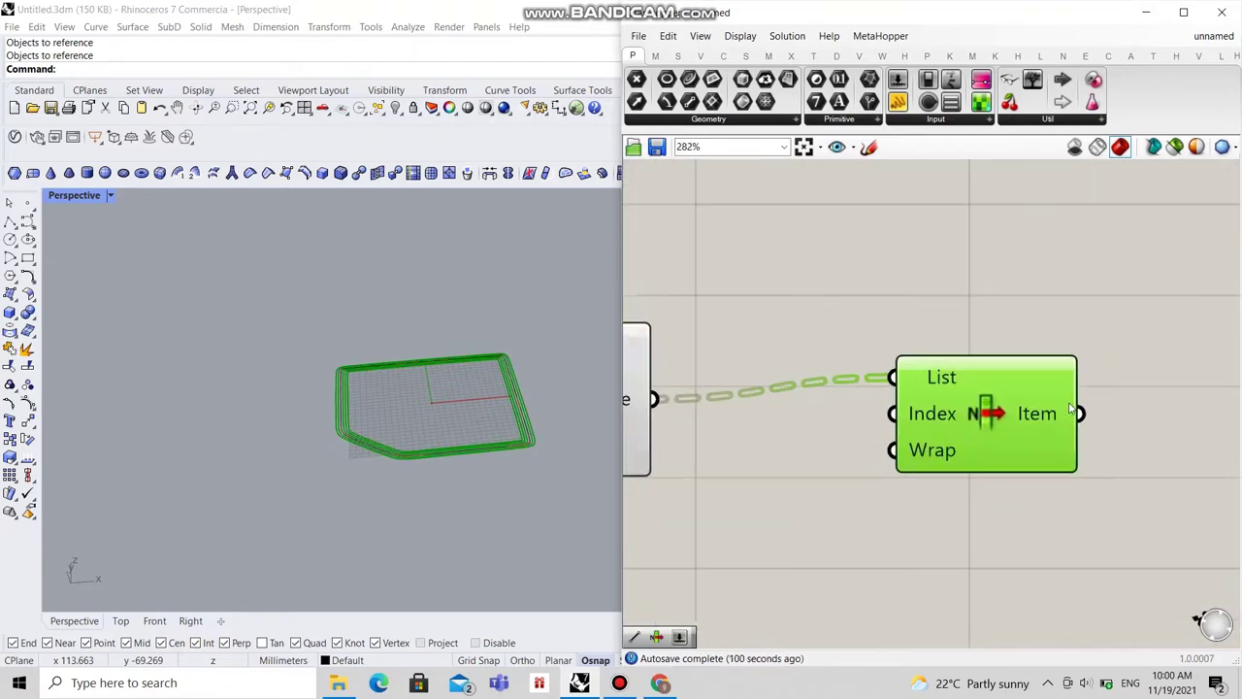
Step: Flatten the Curve output of Offset Curve
right_click(804, 411)
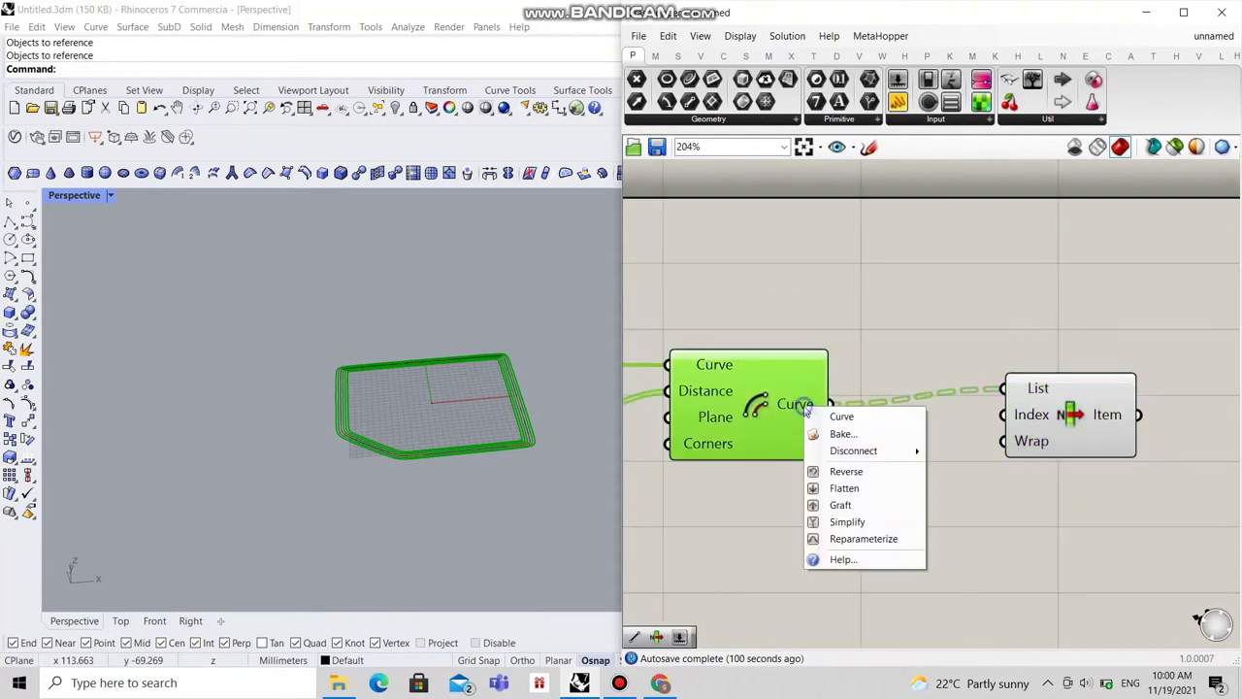
click(842, 485)
click(967, 485)
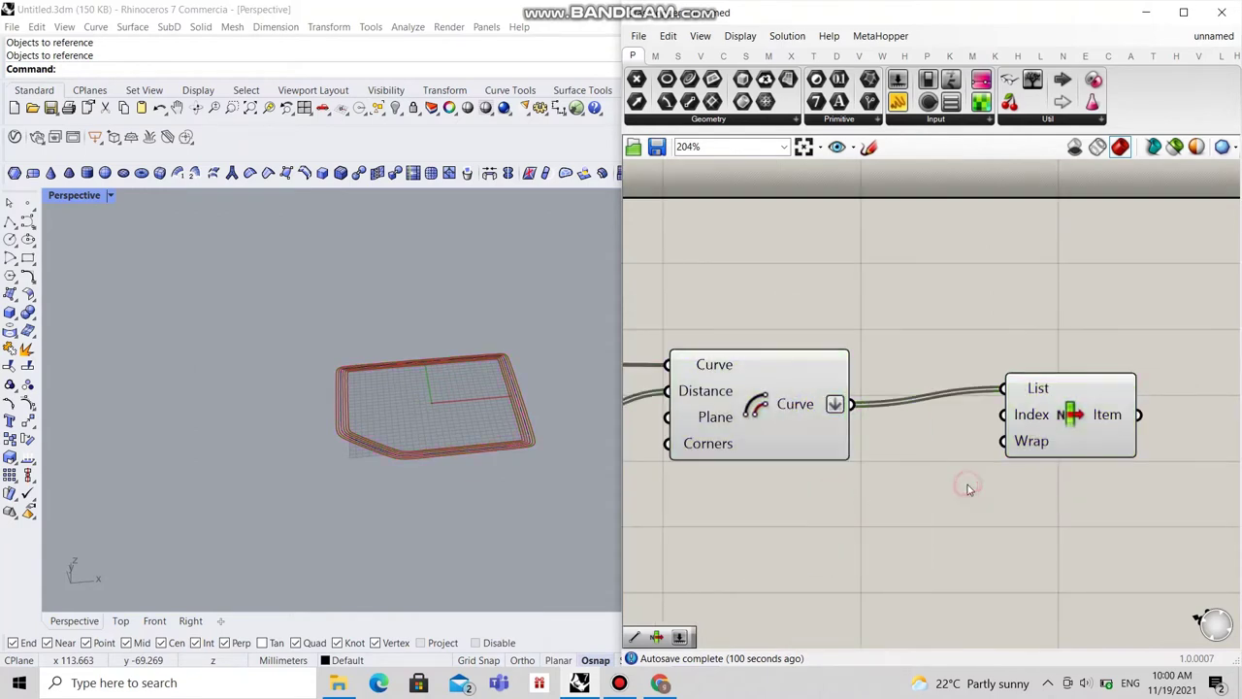
Step: Extend the List Item component with extra outputs so that it offers i and +1 through +4
scroll(1174, 440, up, 8)
click(872, 489)
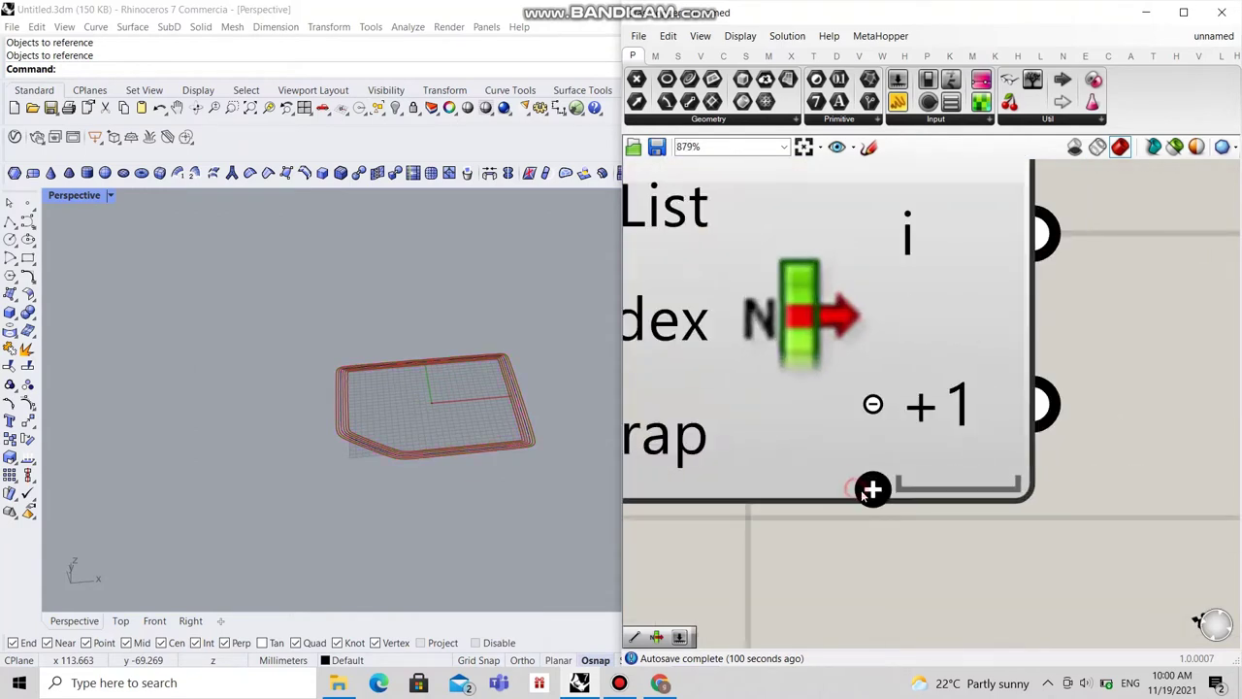
click(873, 491)
click(873, 546)
double_click(872, 546)
click(873, 546)
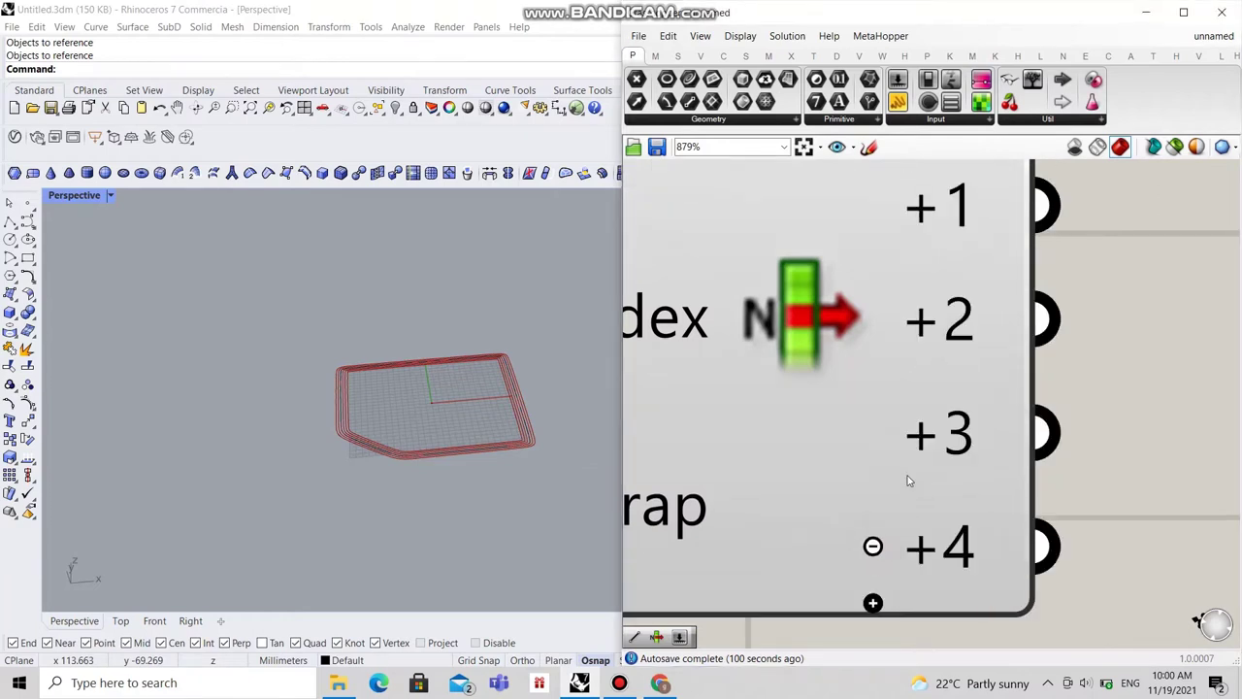
scroll(907, 477, down, 3)
click(886, 553)
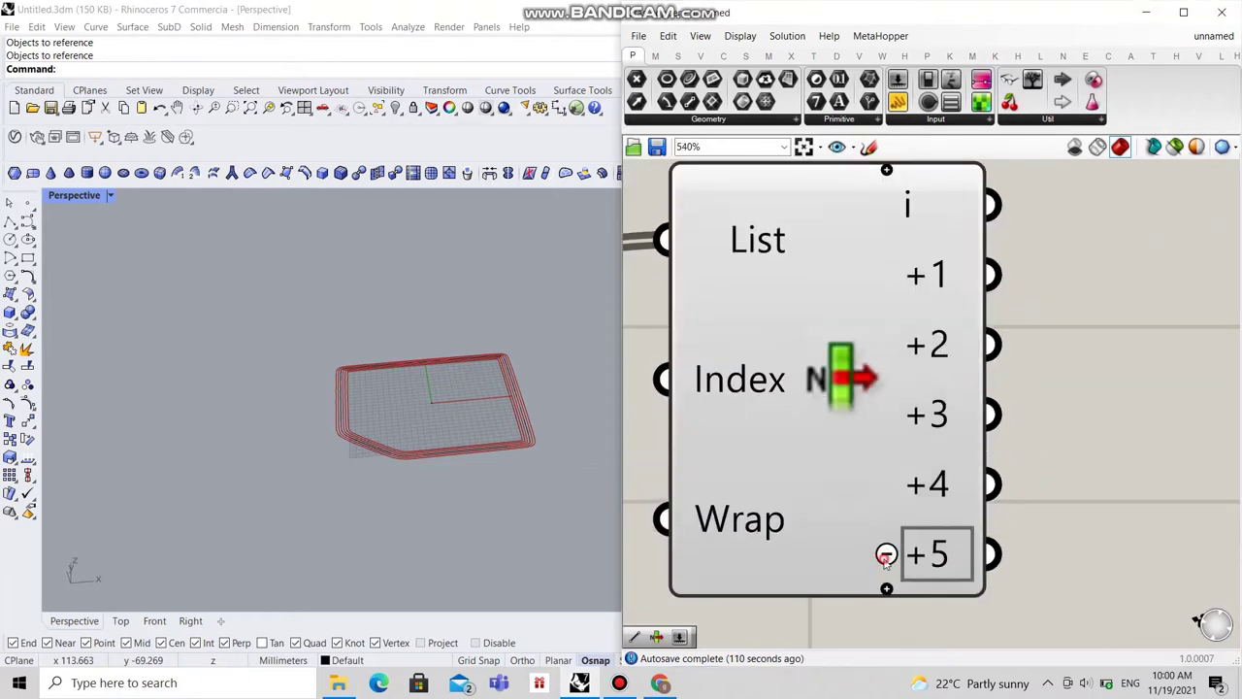
scroll(863, 446, down, 3)
right_drag(906, 466, 881, 453)
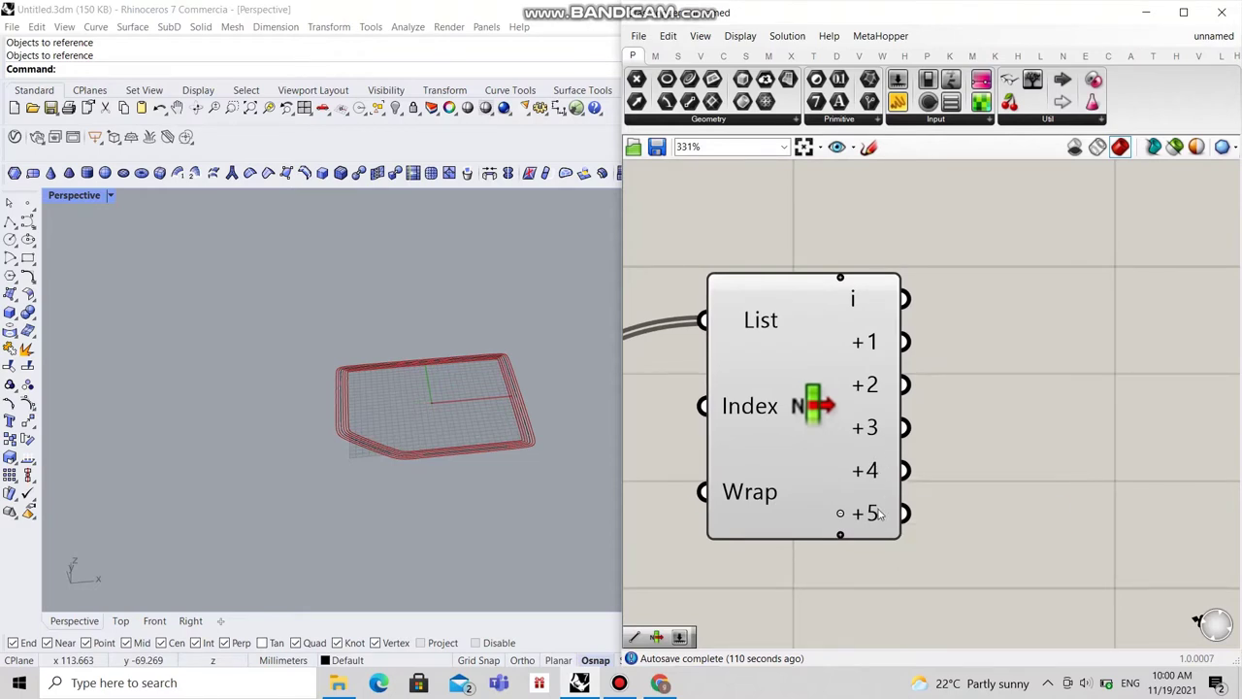
scroll(806, 513, up, 5)
click(804, 514)
scroll(798, 516, down, 10)
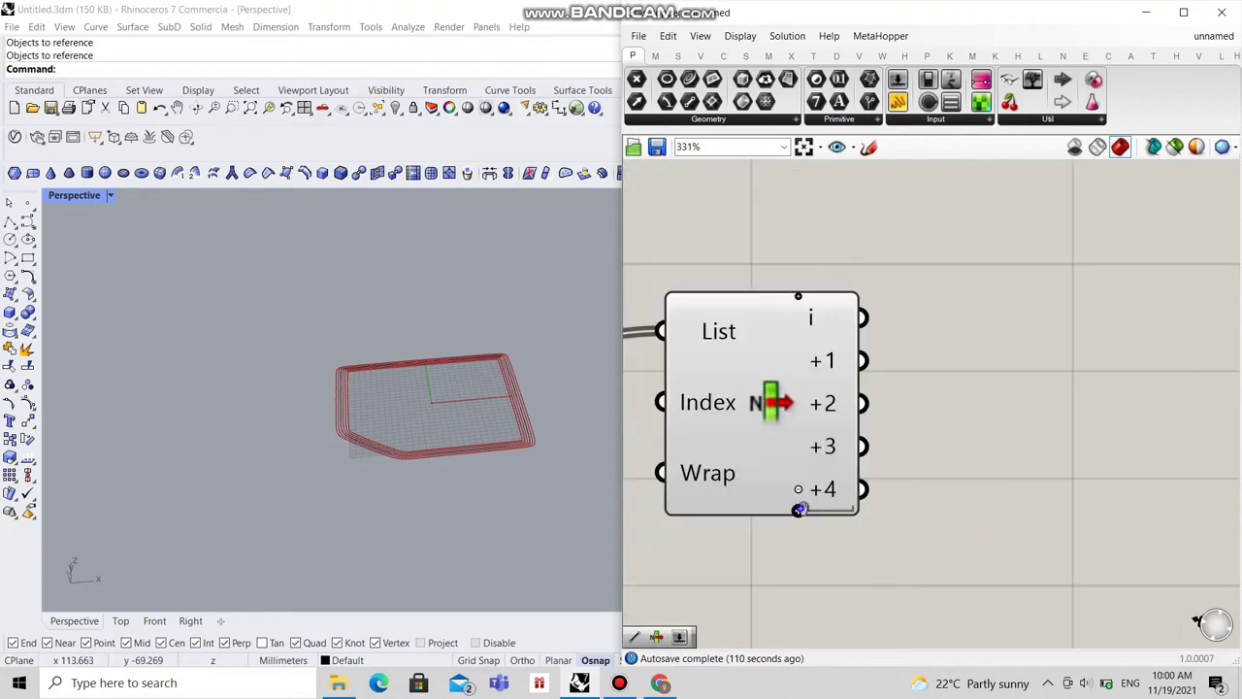
Step: Add a Curve parameter beyond List Item and place a copy of it directly below
scroll(841, 449, up, 1)
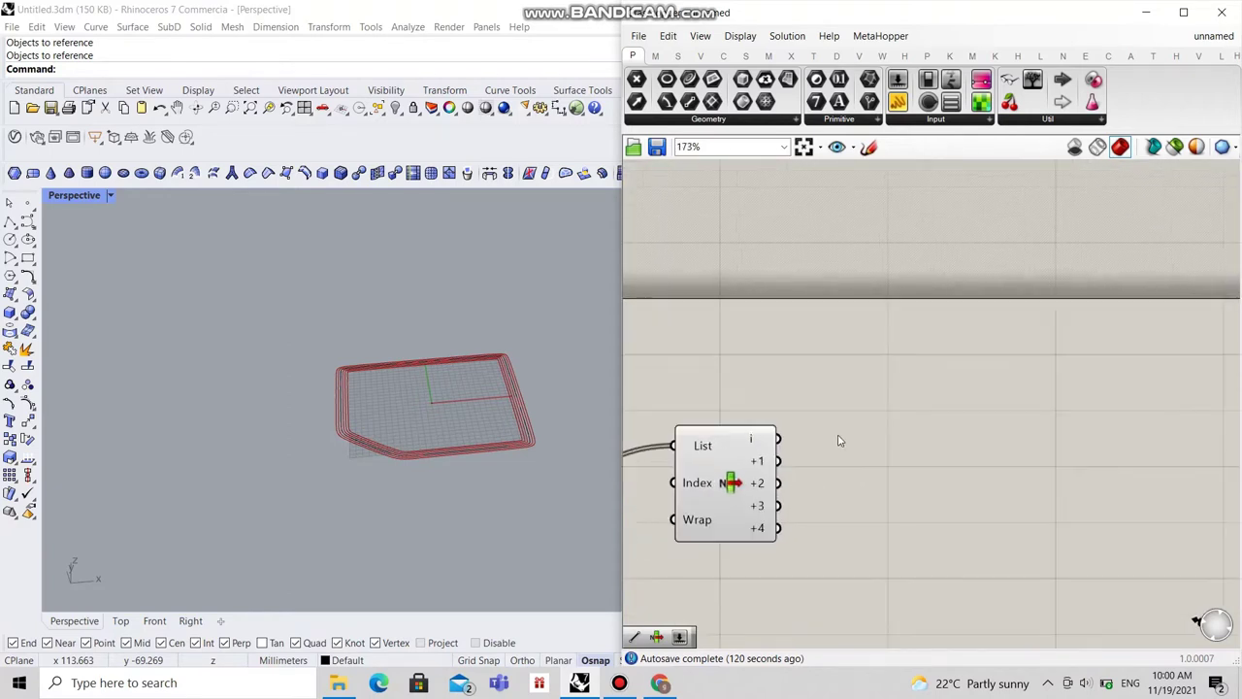
double_click(897, 449)
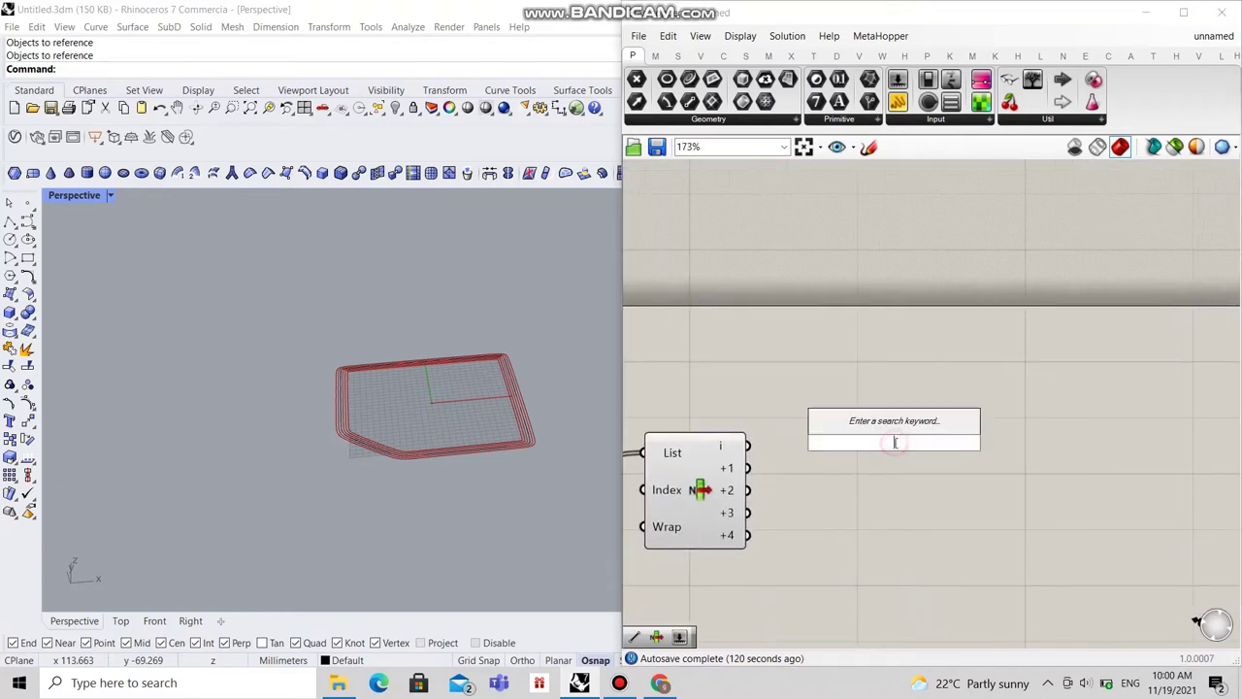
text(curve)
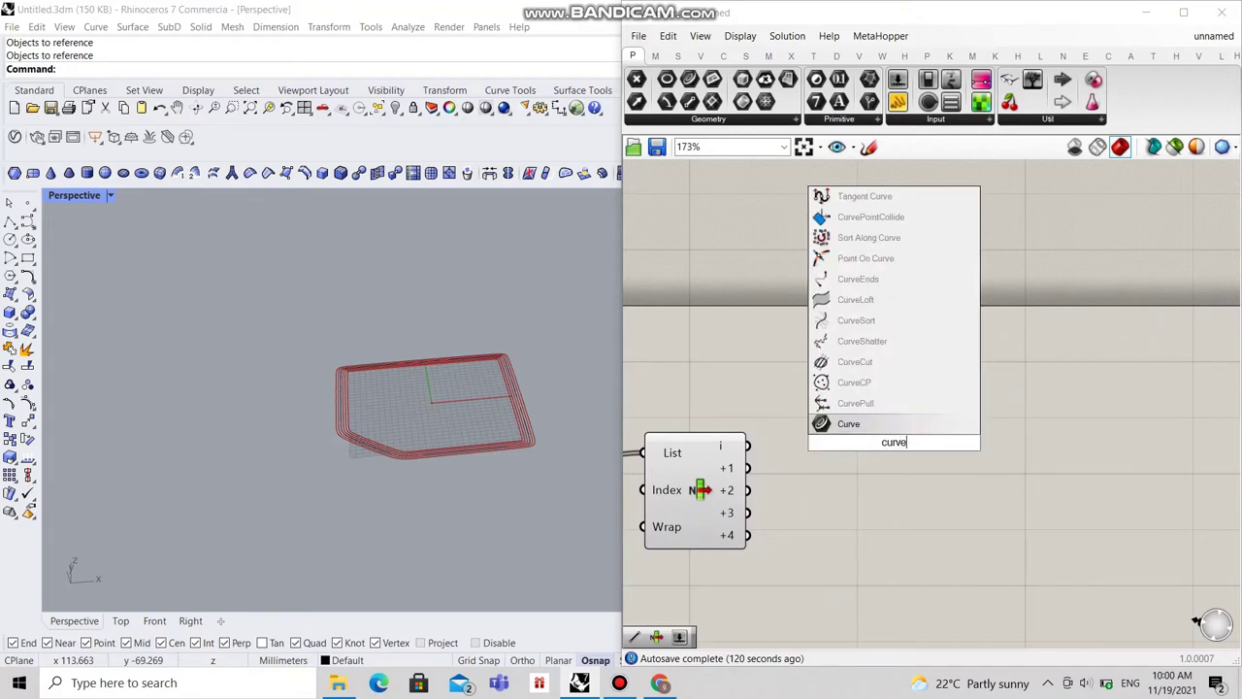
click(884, 428)
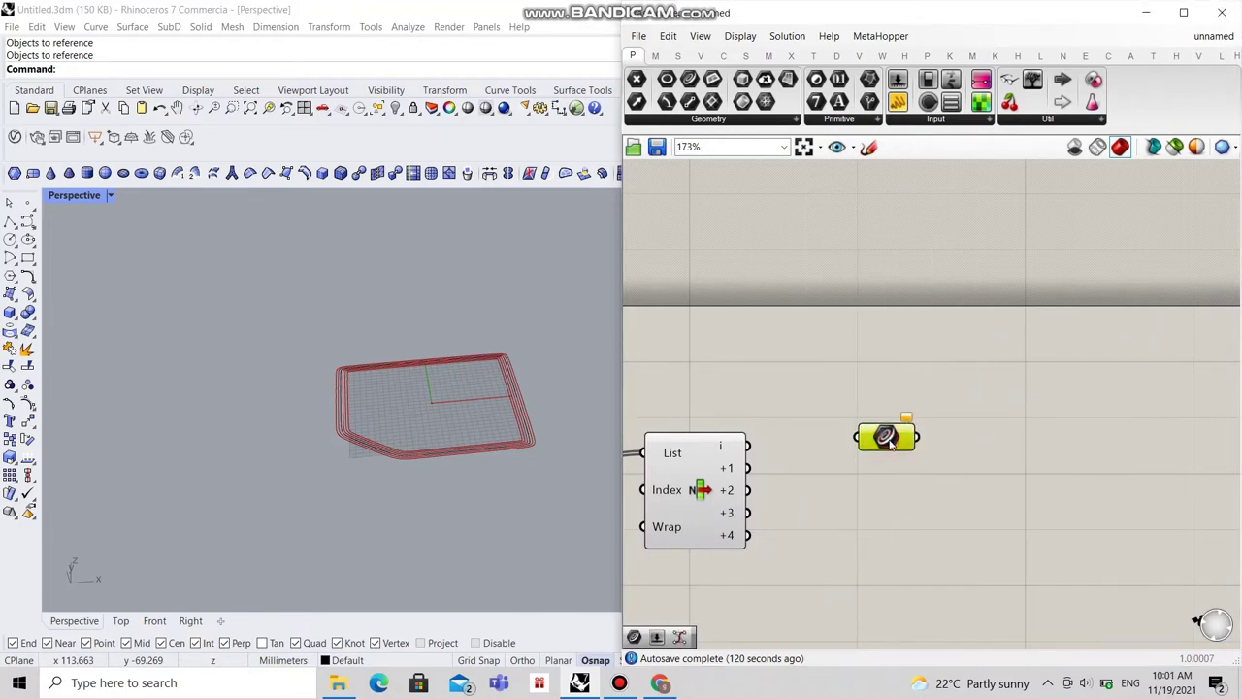
alt+drag(891, 441, 887, 532)
Step: Connect List Item outputs i and +1 to the upper Curve parameter, and +2, +3 and +4 to the lower one
drag(747, 444, 839, 456)
drag(753, 478, 859, 450)
drag(752, 493, 853, 539)
shift+drag(754, 518, 853, 533)
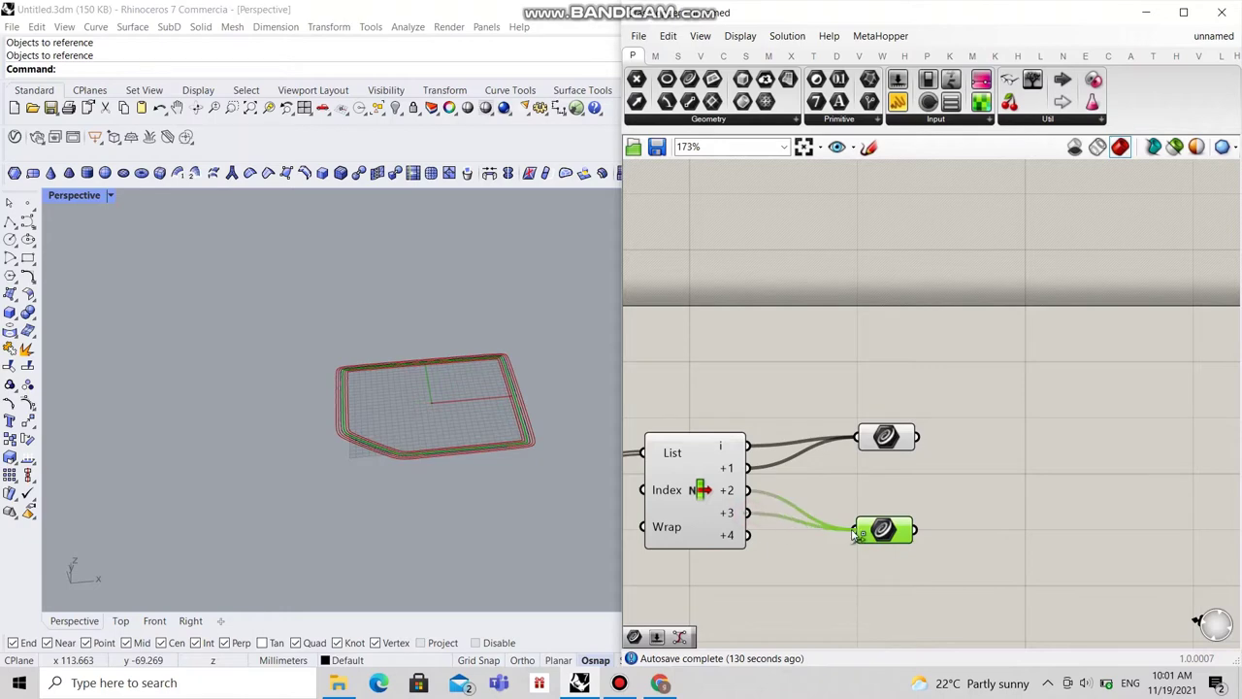
Step: Turn off the preview of the Geometry parameter, panel, Offset Curve and List Item together
scroll(942, 453, down, 6)
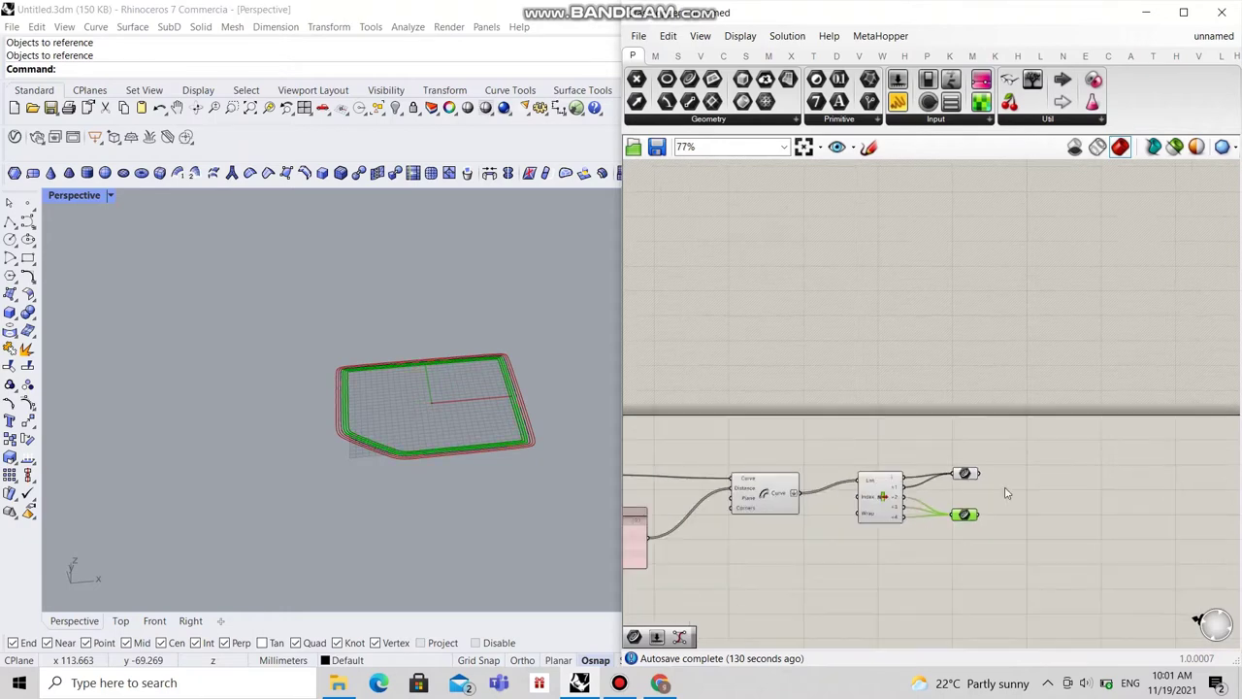
drag(796, 433, 961, 526)
scroll(894, 493, up, 6)
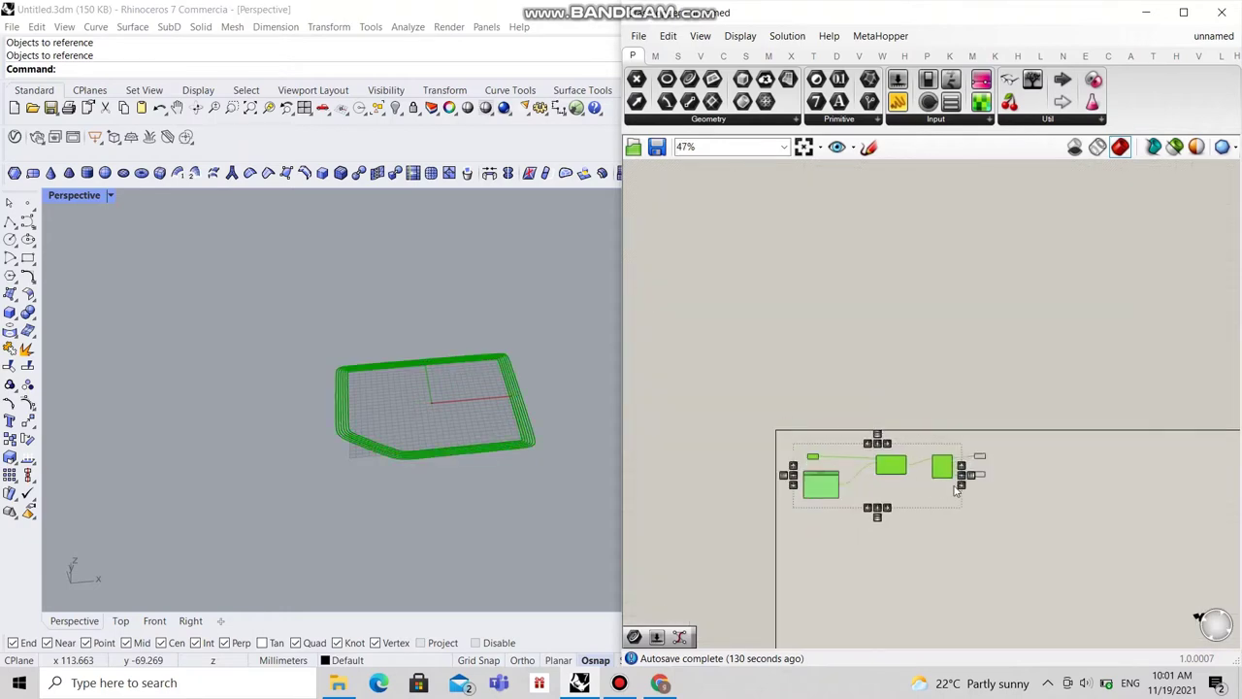
right_click(893, 494)
click(912, 448)
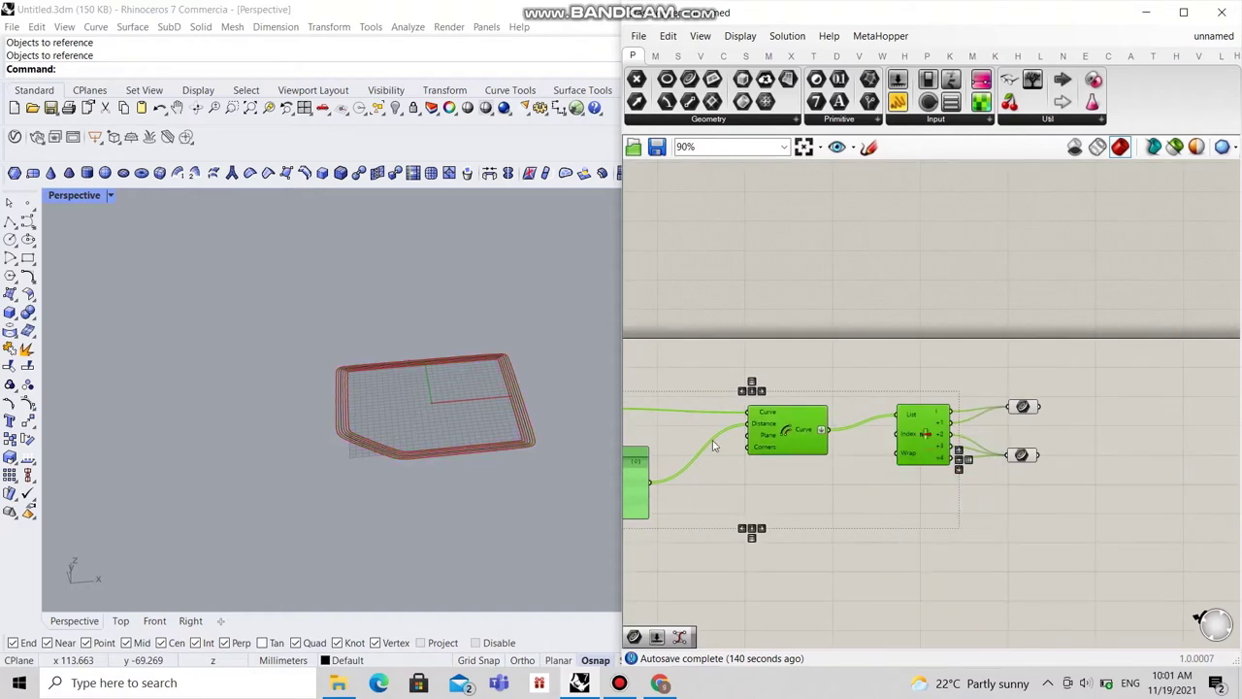
scroll(529, 437, up, 2)
scroll(529, 436, up, 3)
click(1048, 546)
scroll(1040, 442, up, 3)
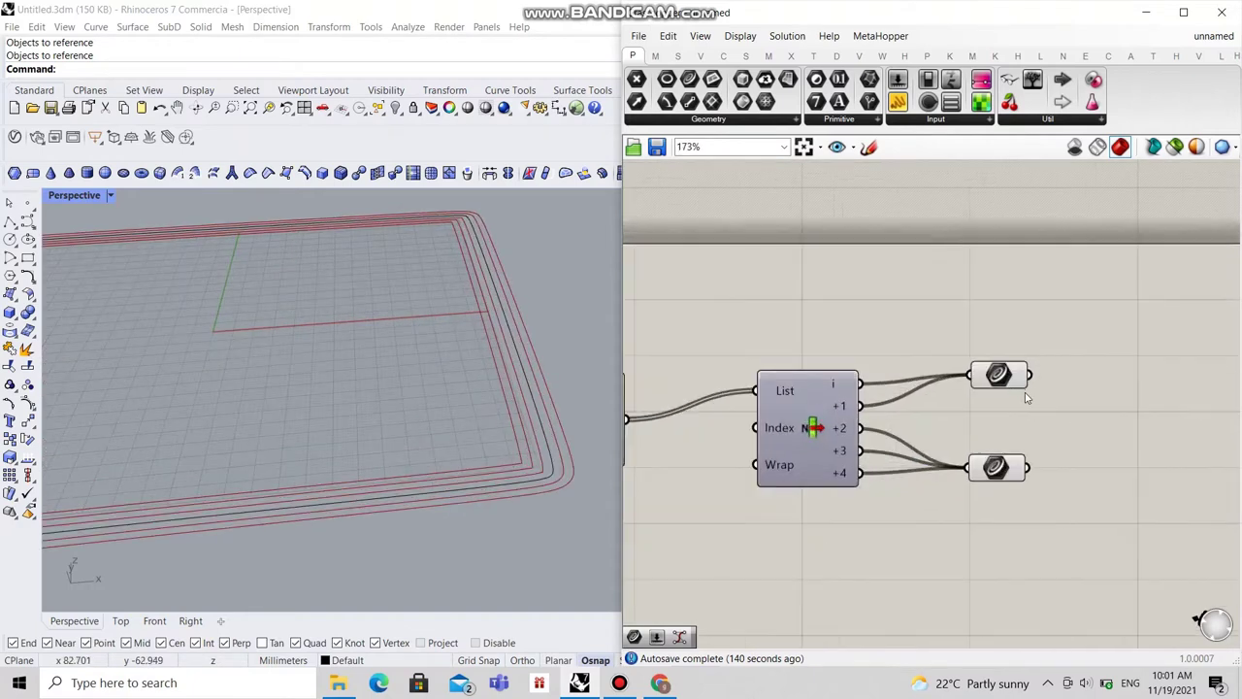
Step: Check which offsets each Curve parameter holds and nudge the lower parameter into line with the upper one
click(1000, 377)
click(999, 469)
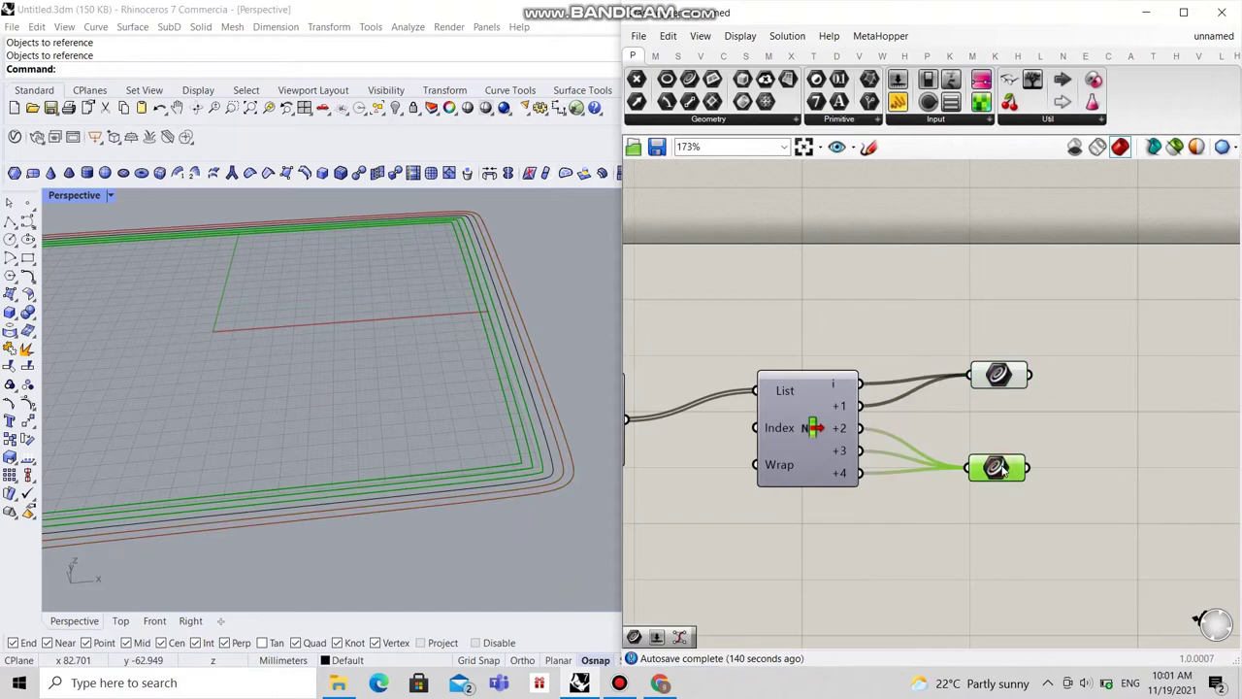
click(1000, 419)
click(1005, 472)
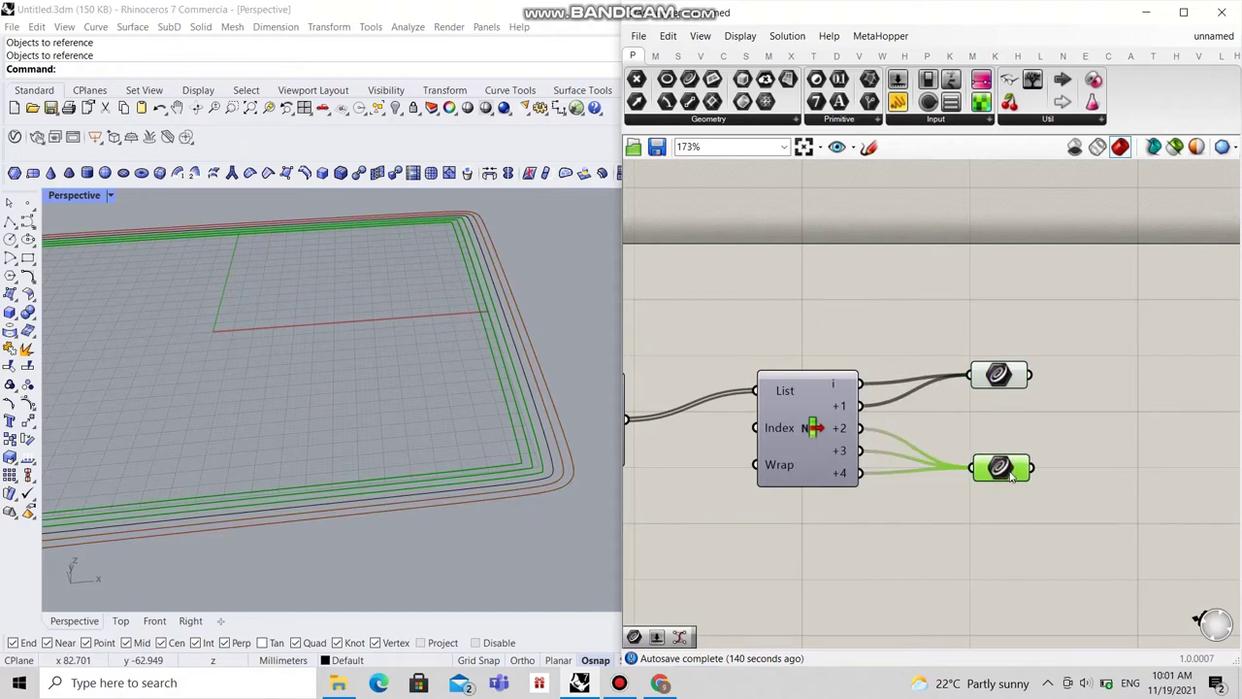
click(973, 541)
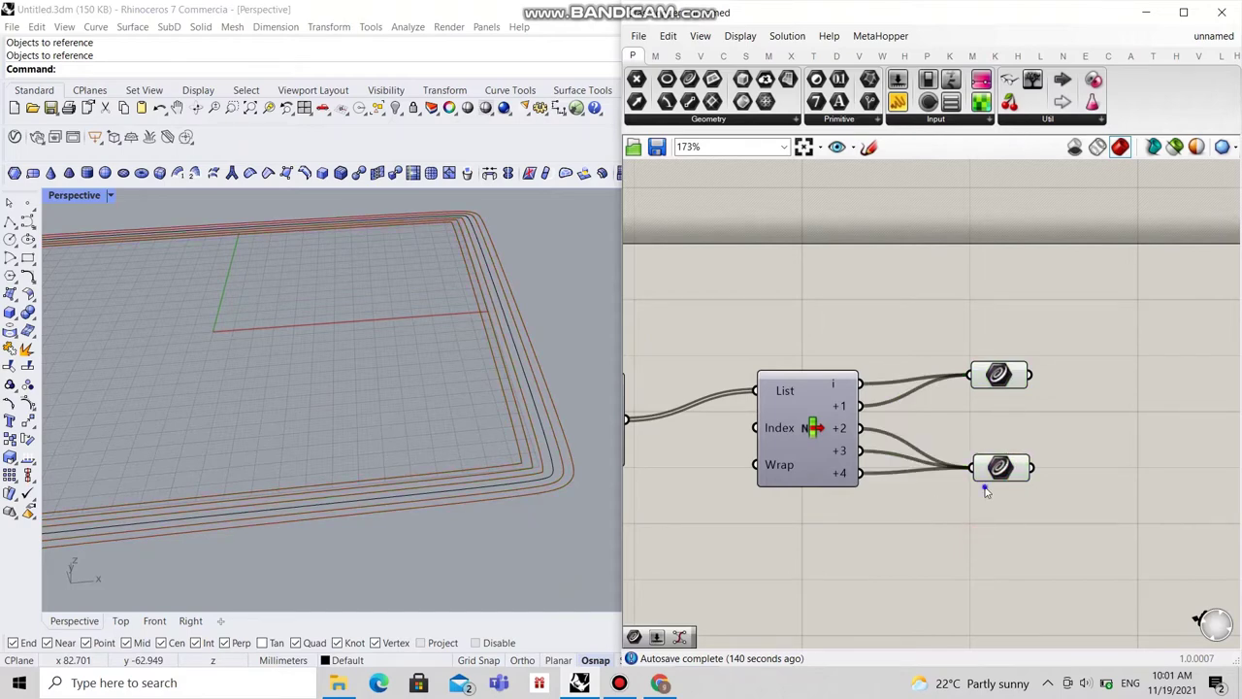
Step: Add an Extrude component, feed the upper Curve parameter into its Base input, and place it farther from the parameters
right_drag(986, 492, 849, 514)
right_drag(1042, 449, 854, 422)
double_click(962, 396)
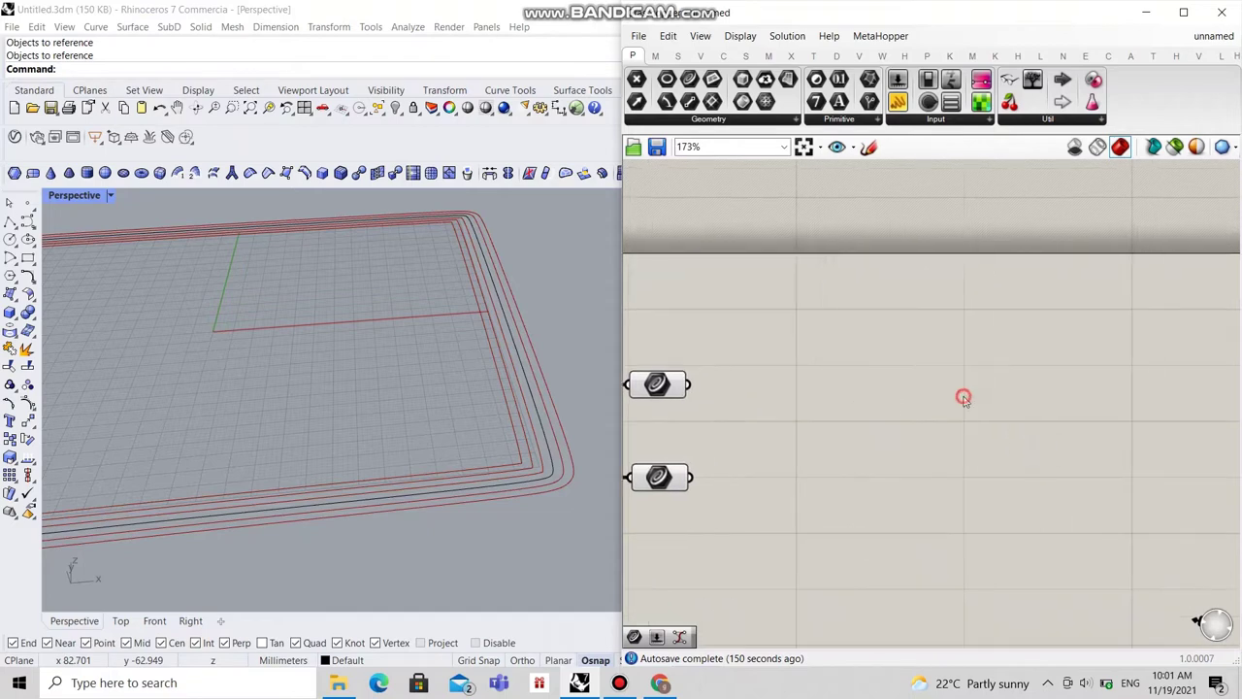
text(extrude)
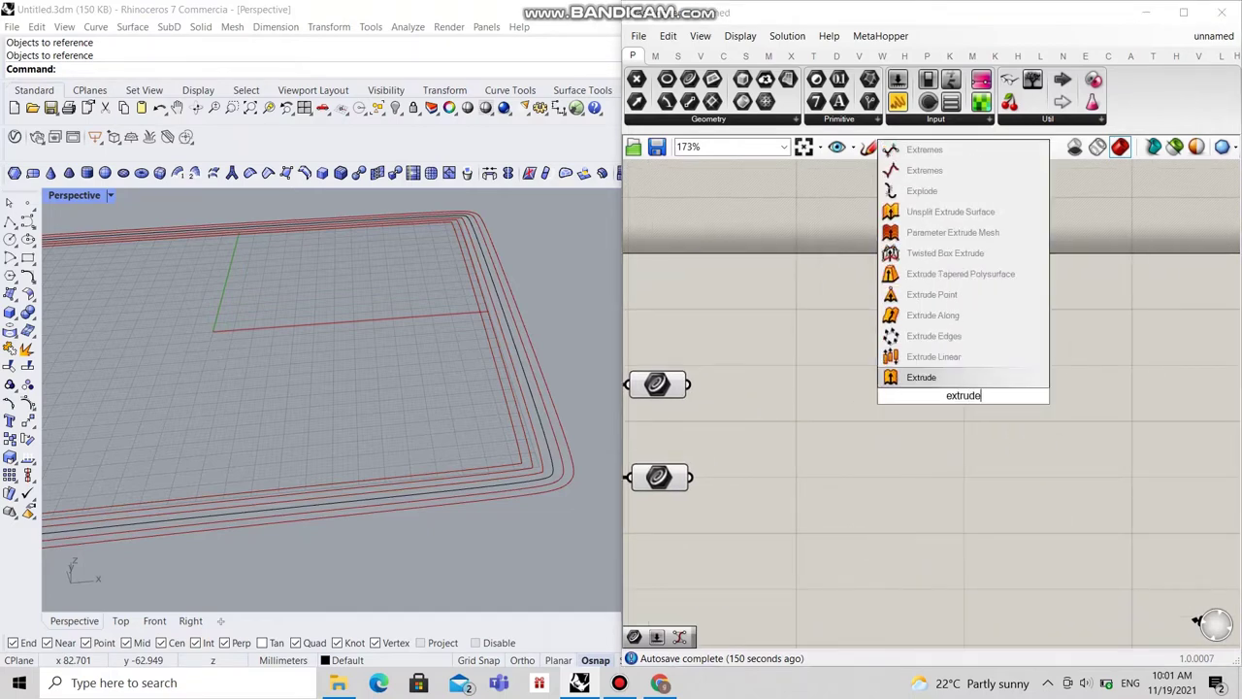
click(956, 378)
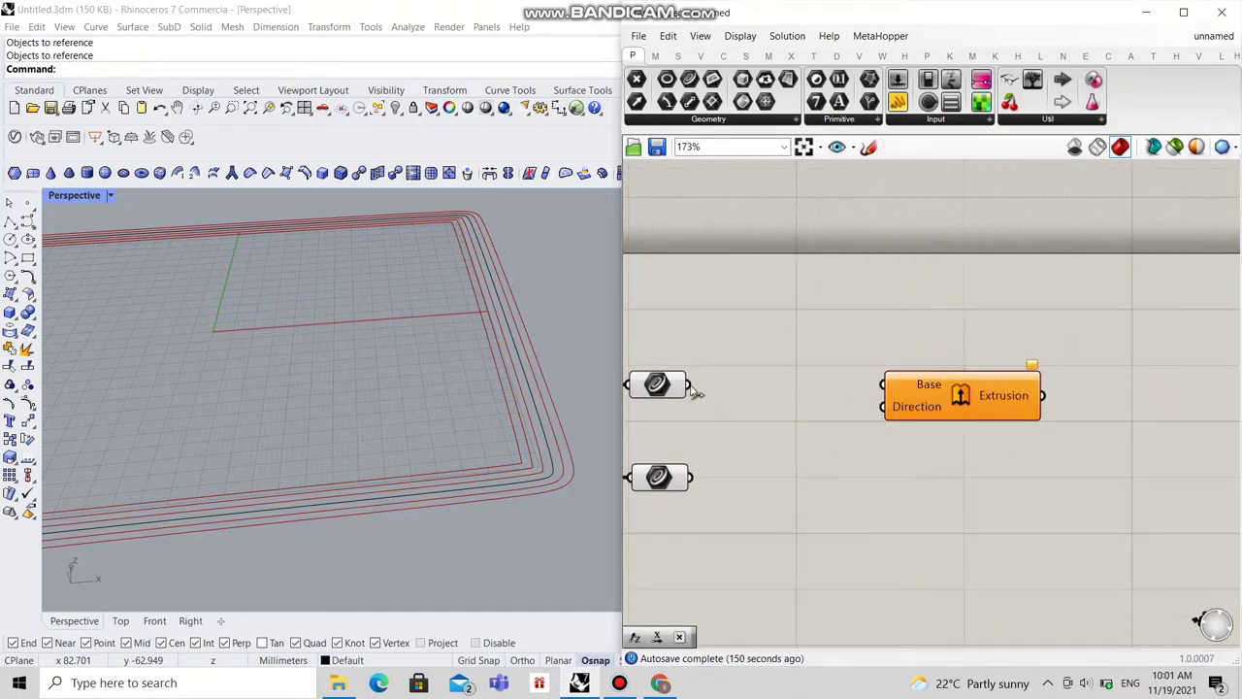
drag(695, 392, 883, 385)
drag(1025, 395, 1147, 380)
Step: Add a Unit Z vector, connect its output to the Extrude component's Direction input, and place it just before that component
double_click(932, 427)
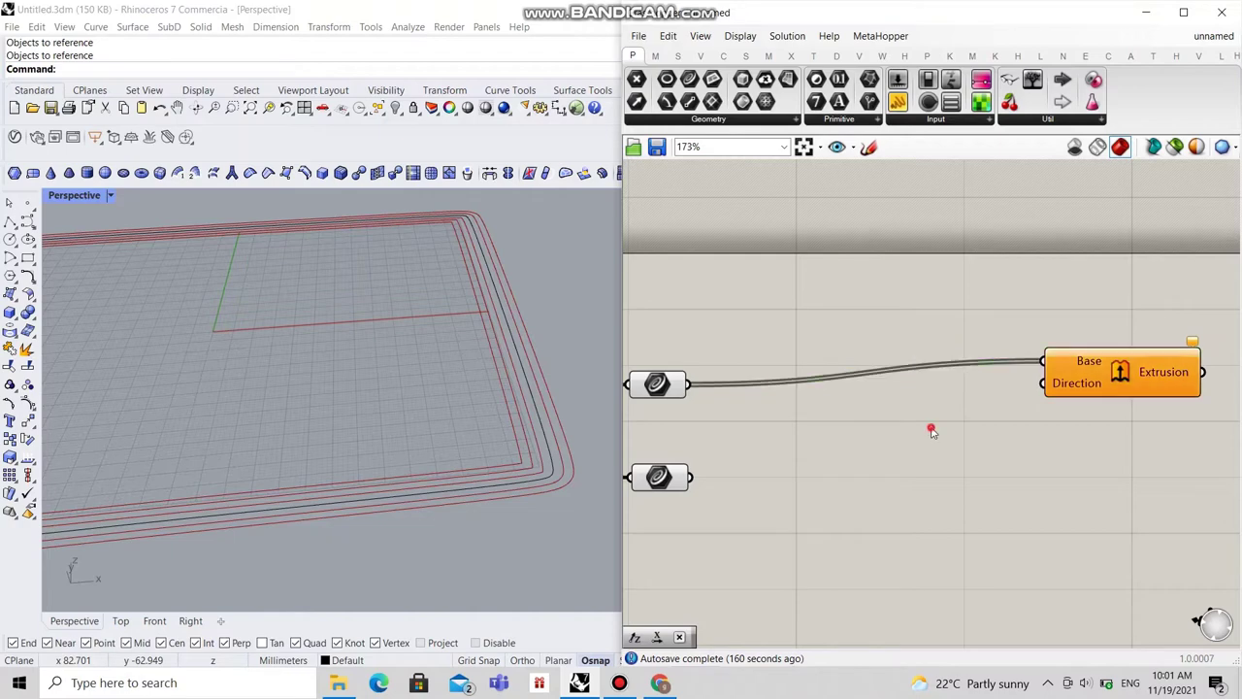
text(unit)
key(Return)
drag(940, 426, 1043, 382)
scroll(1062, 438, down, 1)
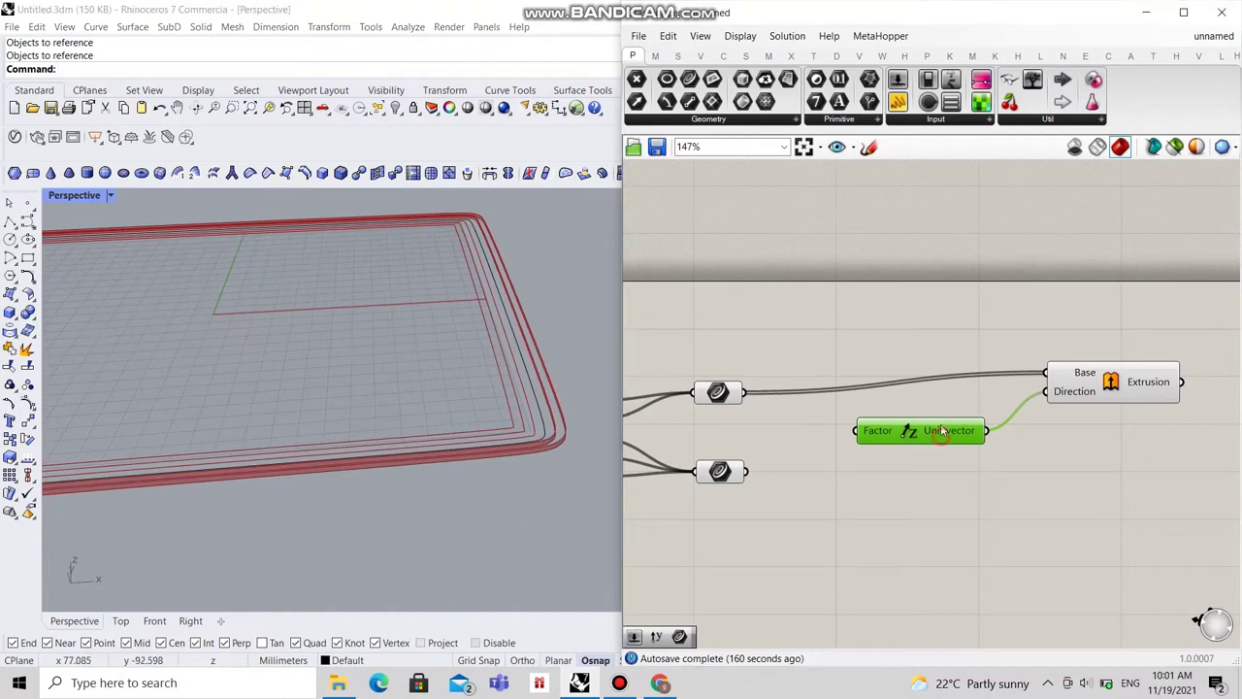
drag(946, 443, 967, 433)
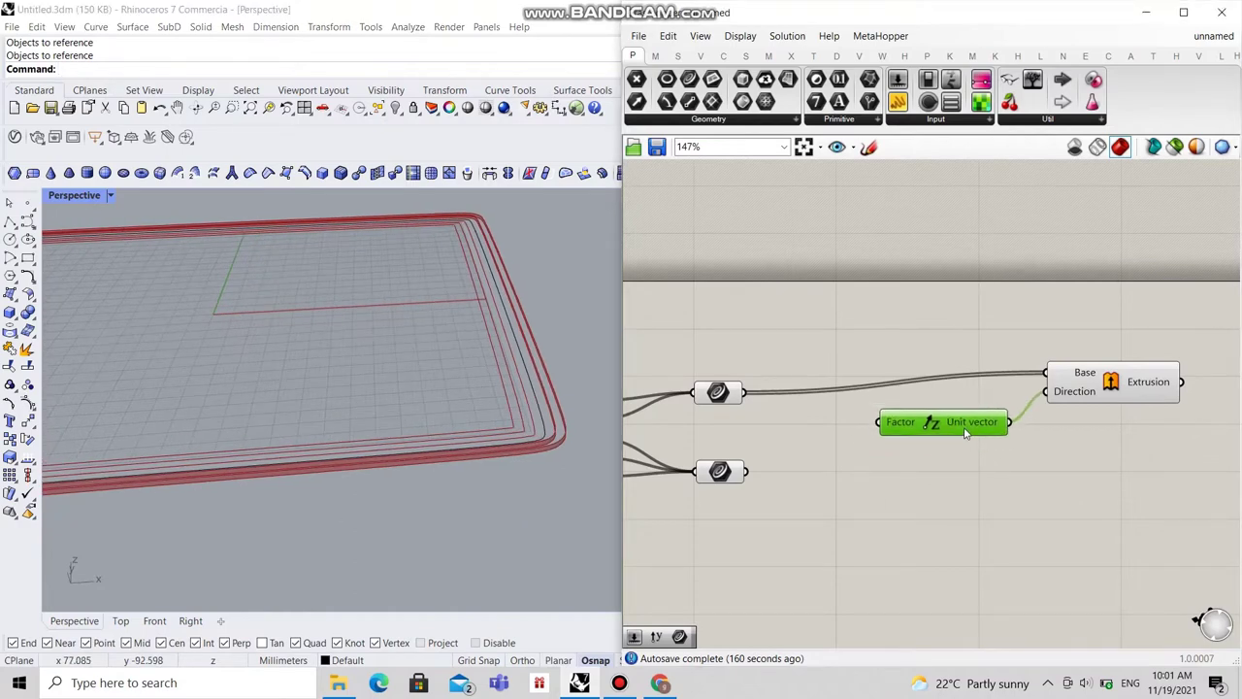
Step: Add a number slider with the value 14 in front of the Unit Z component
double_click(777, 428)
text(14)
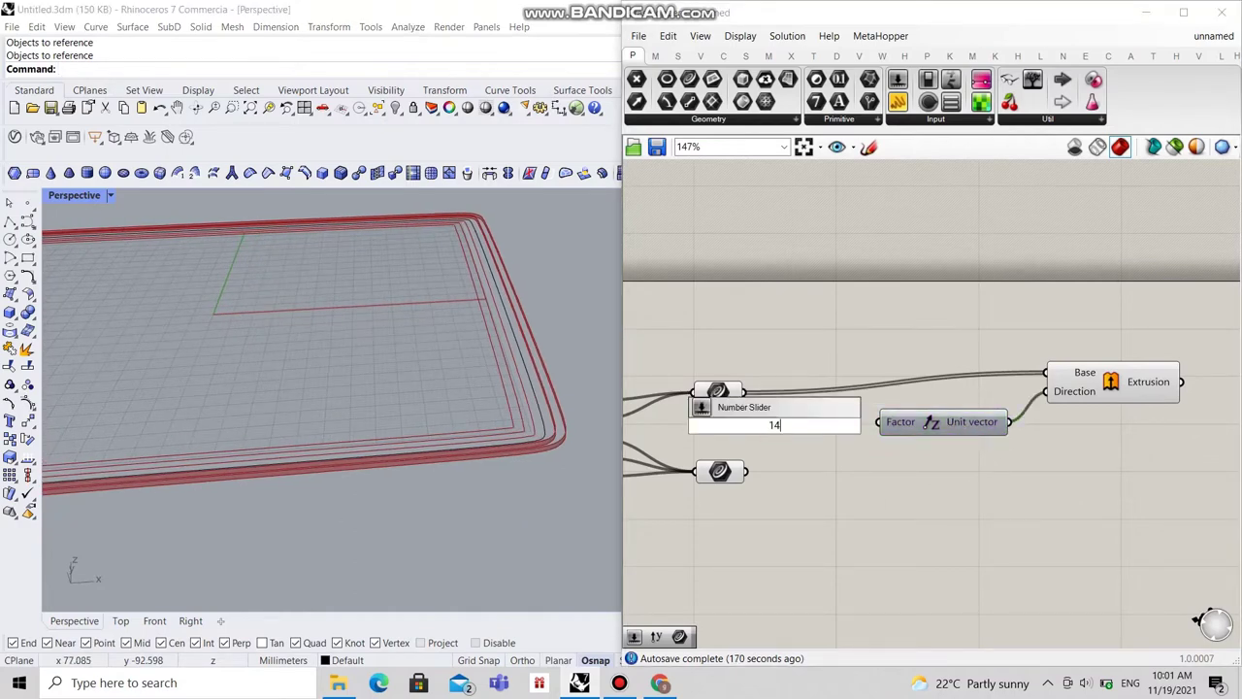
key(Return)
click(755, 428)
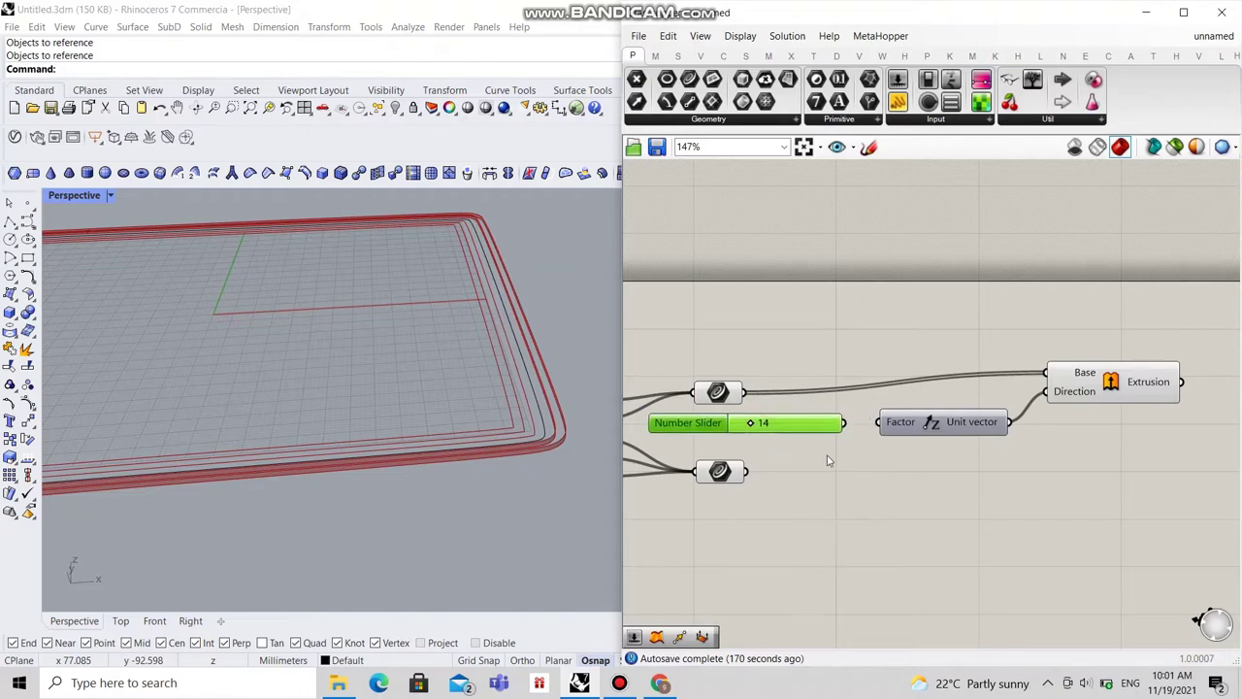
Step: Move the lower Curve parameter down, duplicate the 14 slider beneath the original, and connect both sliders to the Unit Z Factor input
scroll(825, 462, down, 3)
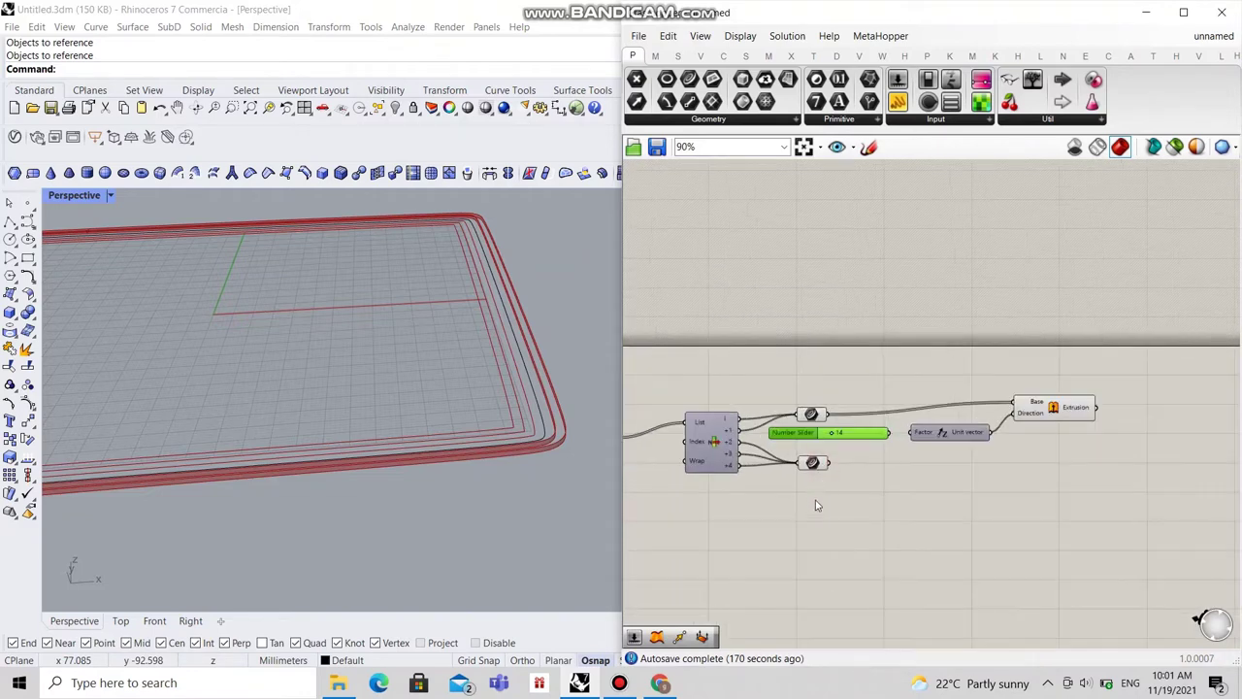
drag(814, 472, 813, 517)
click(803, 433)
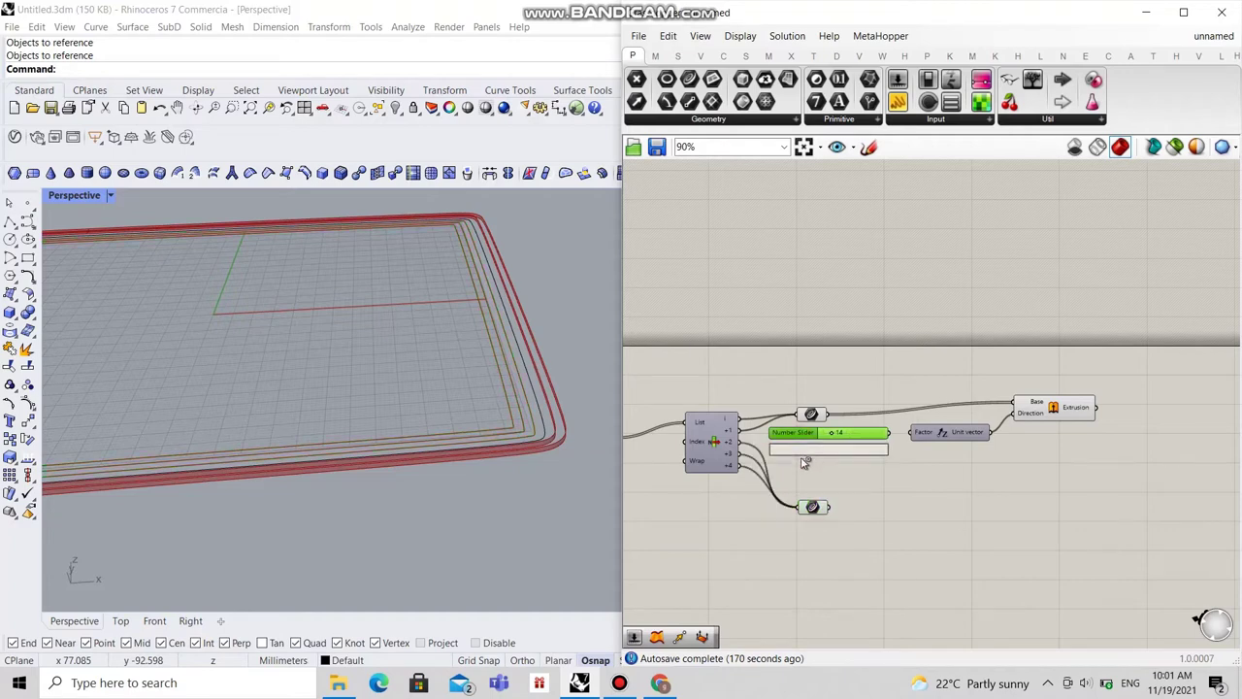
alt+drag(802, 432, 803, 456)
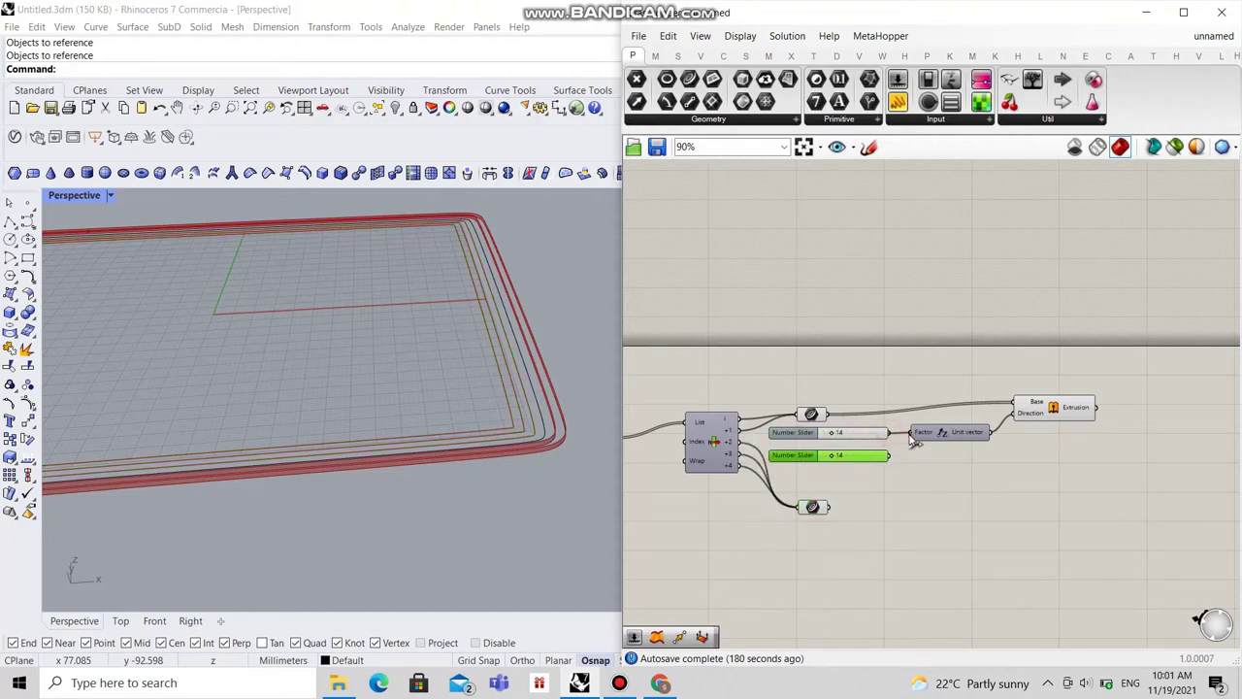
scroll(897, 439, up, 3)
drag(883, 464, 907, 448)
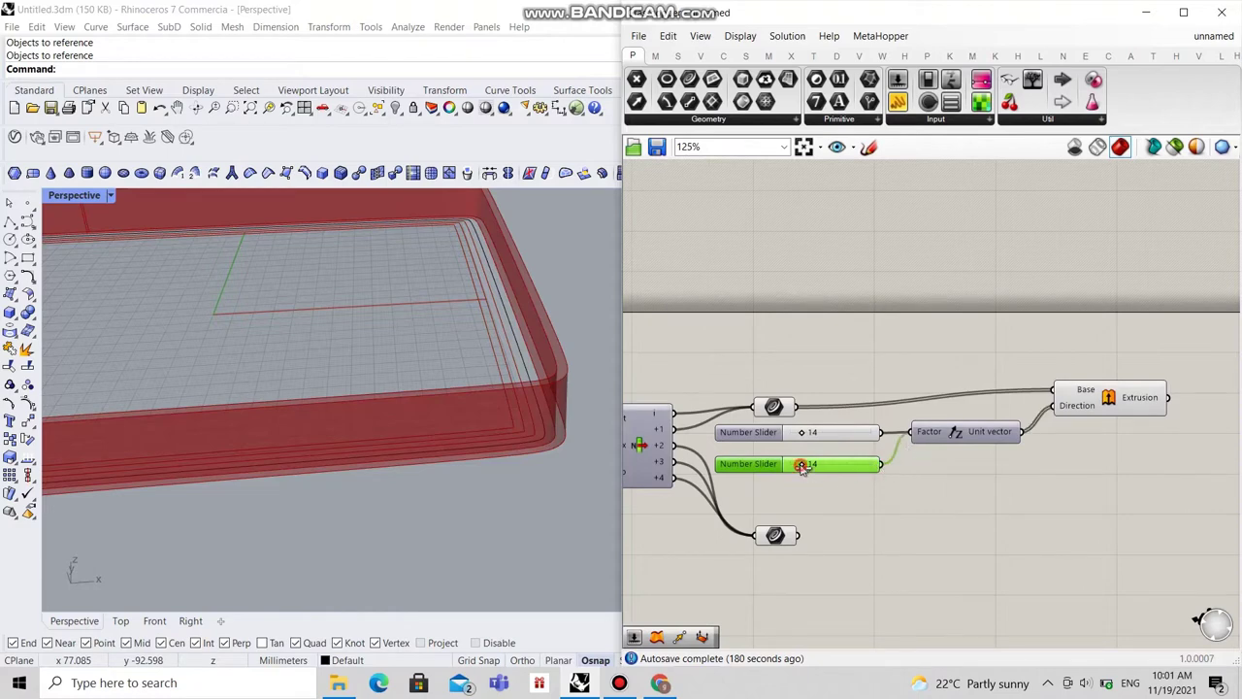
Step: Set the duplicated number slider to 7
drag(801, 466, 798, 468)
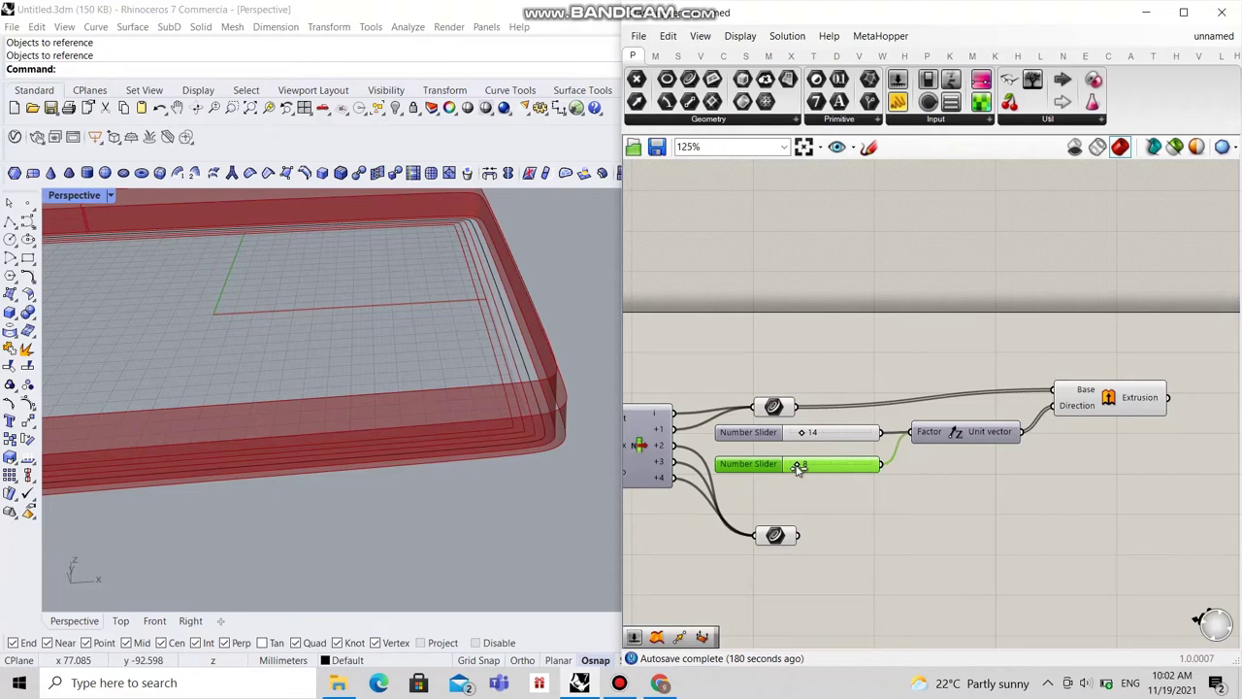
scroll(797, 468, up, 4)
drag(802, 462, 798, 464)
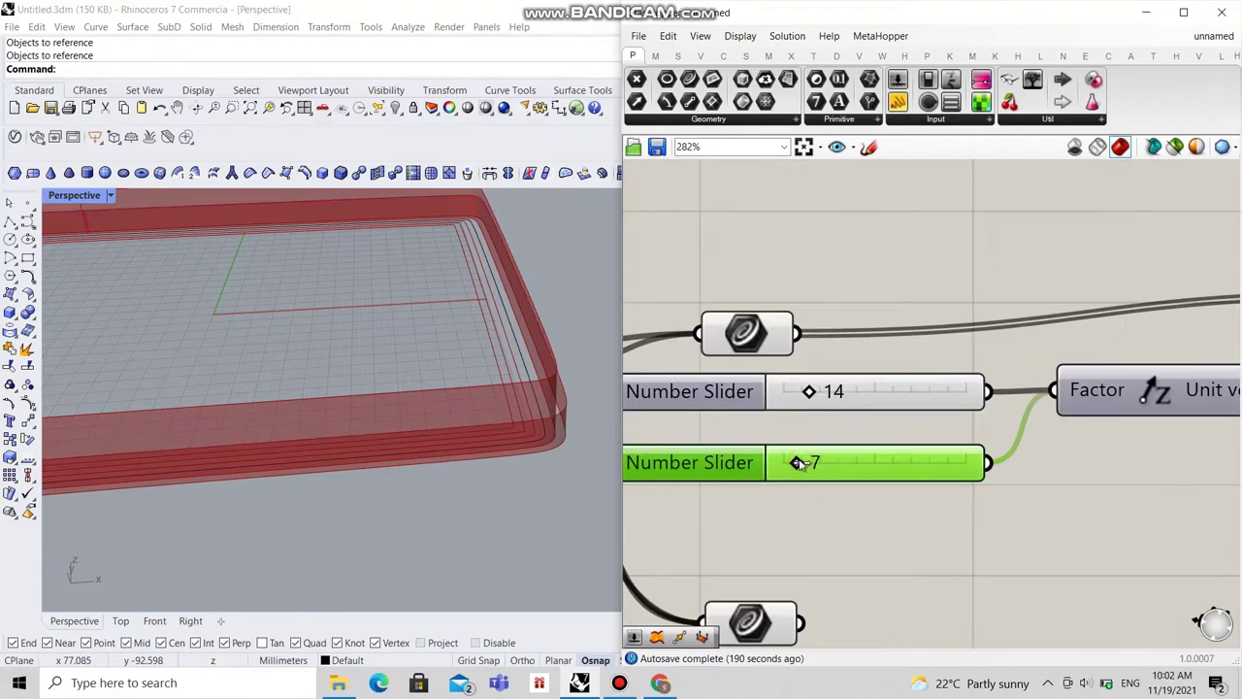
click(851, 532)
Step: Flatten the Factor input of the Unit Z component
scroll(851, 532, down, 4)
scroll(921, 433, up, 4)
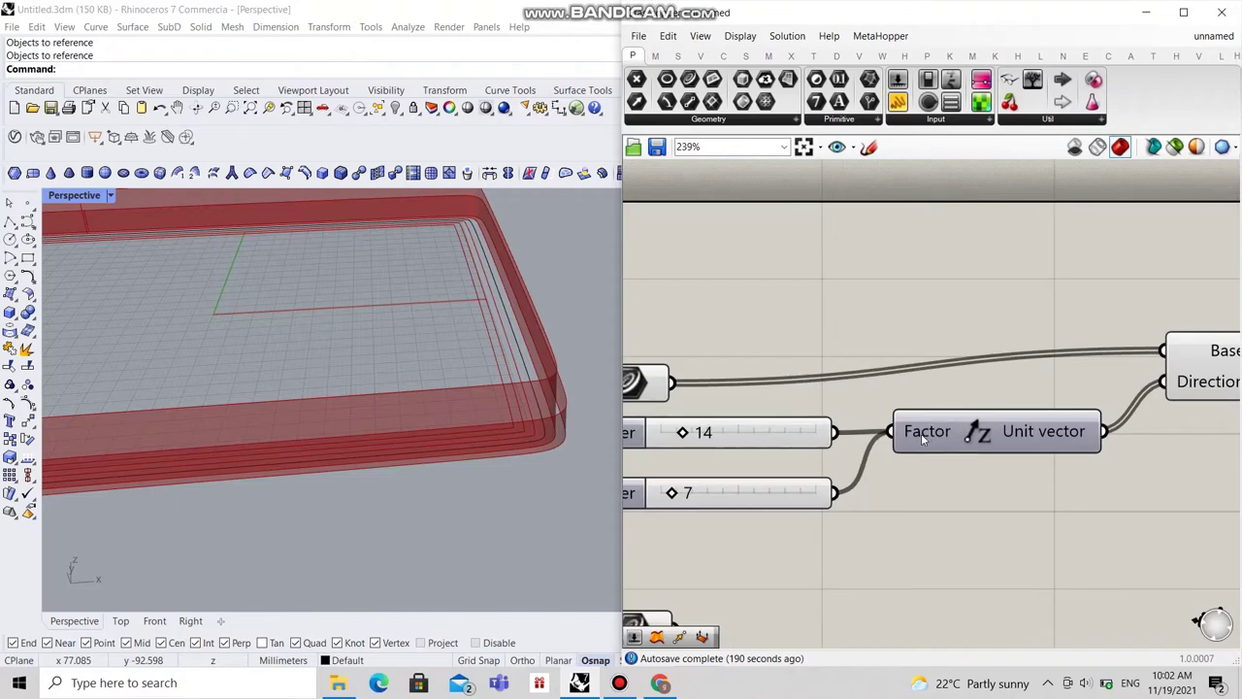
right_click(921, 433)
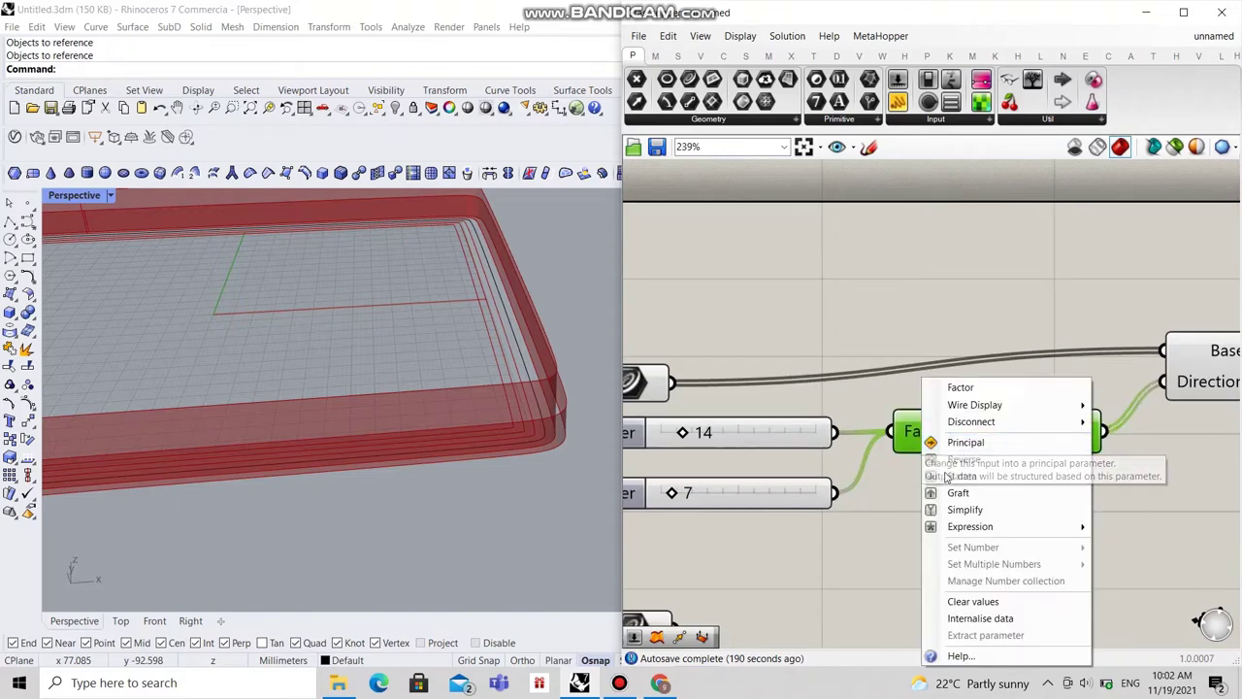
click(946, 475)
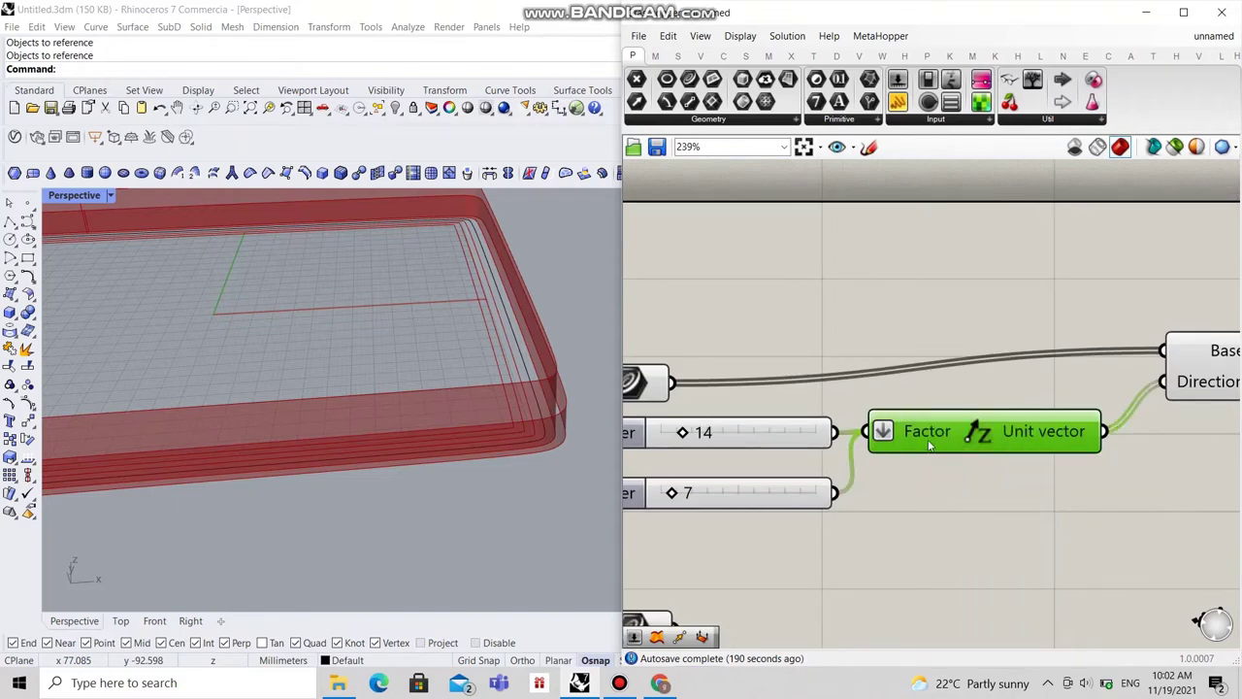
Step: Apply the expression -x to the Unit Z Factor input so the extrusion direction is reversed
right_click(921, 437)
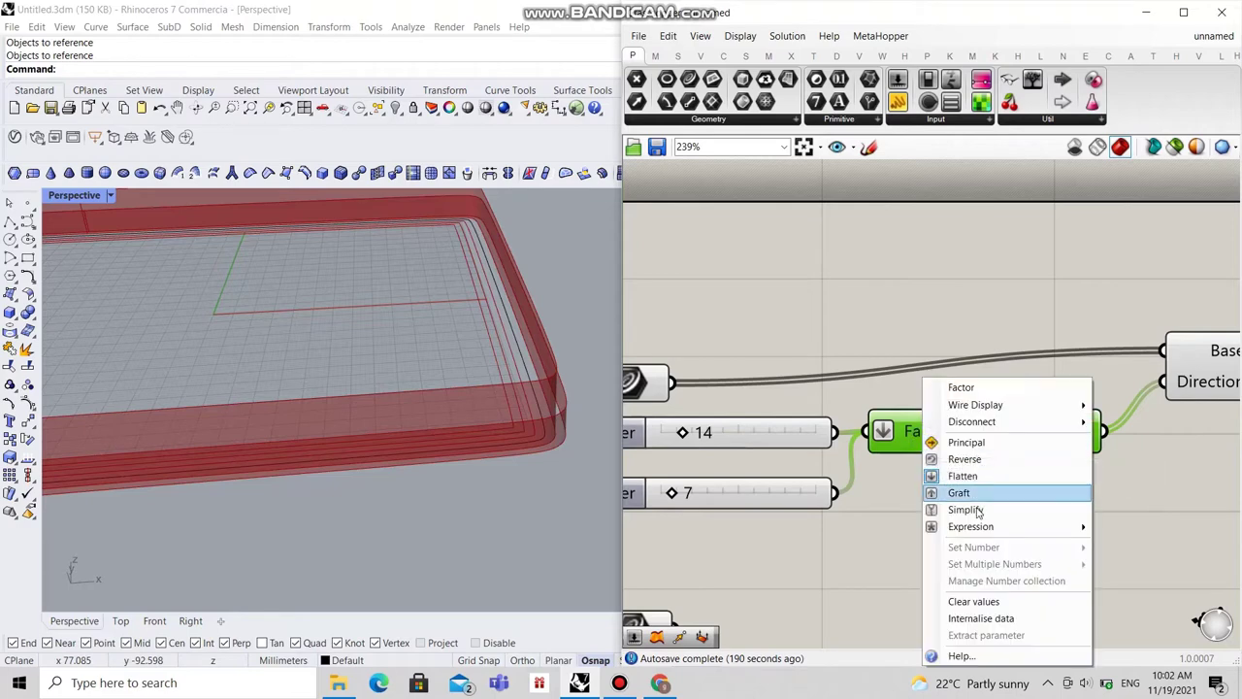
mouse_move(975, 526)
click(872, 545)
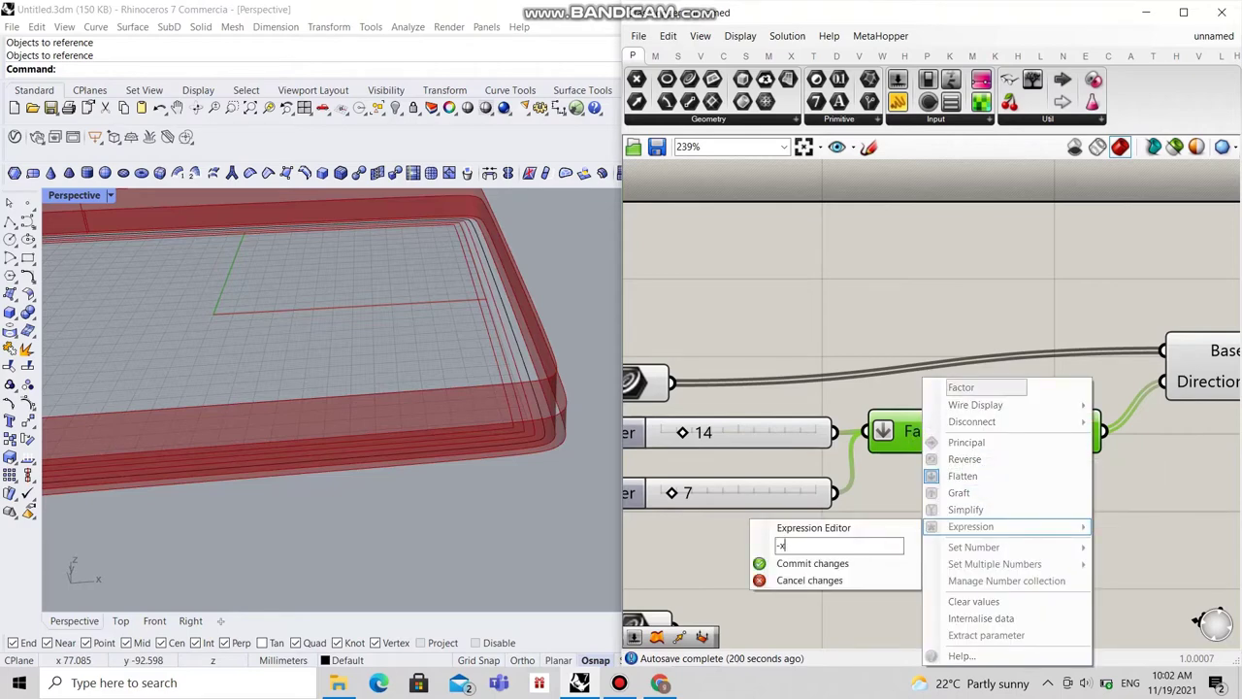
text(-x)
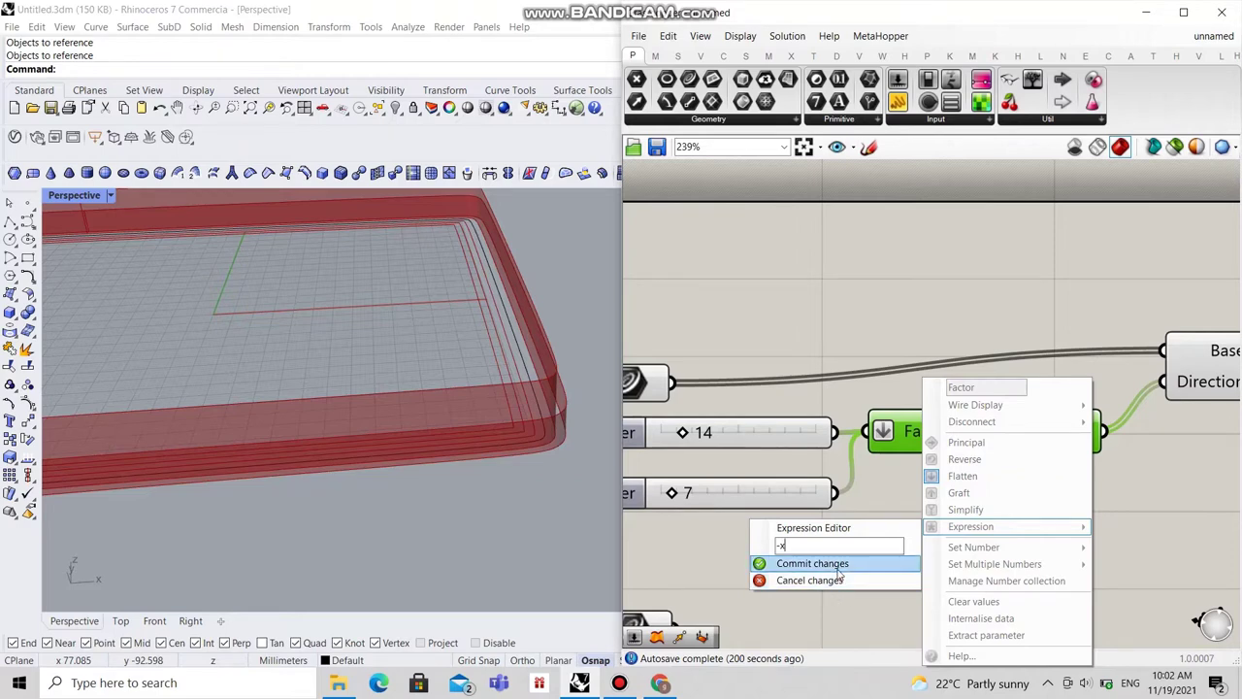
click(837, 569)
click(928, 535)
Step: Check the downward extrusions in the model, and space the Unit Z and Extrude components farther from the sliders
scroll(456, 465, down, 5)
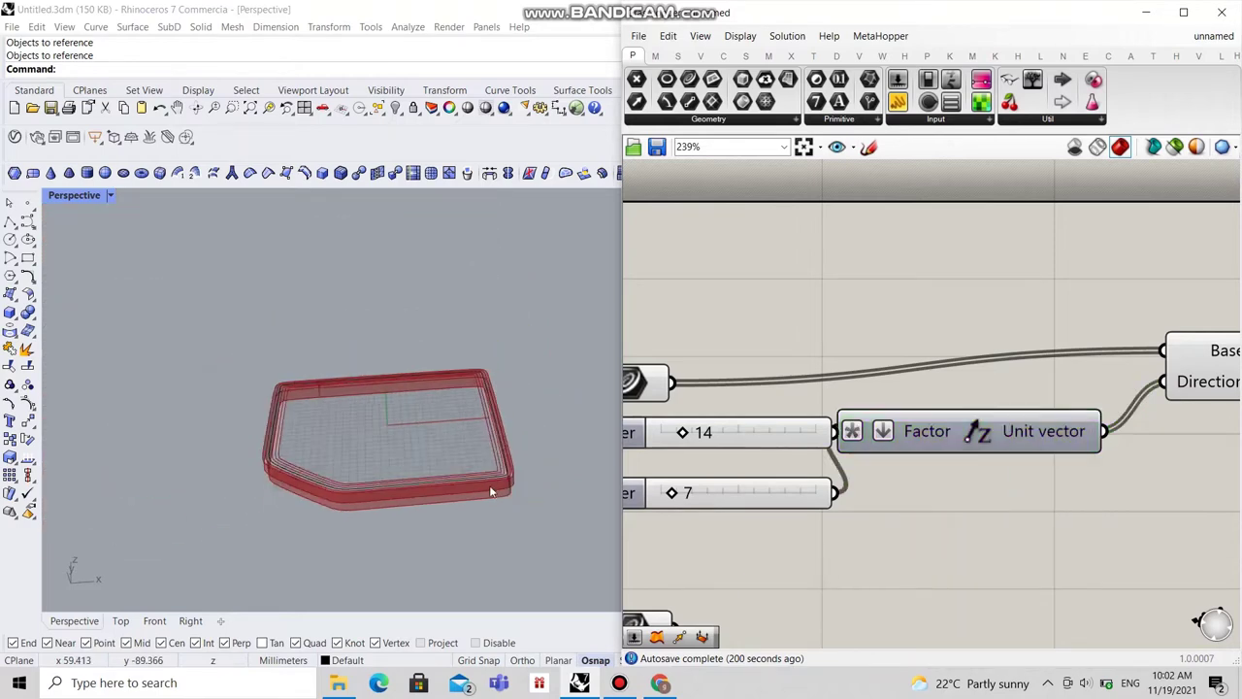
scroll(288, 436, up, 5)
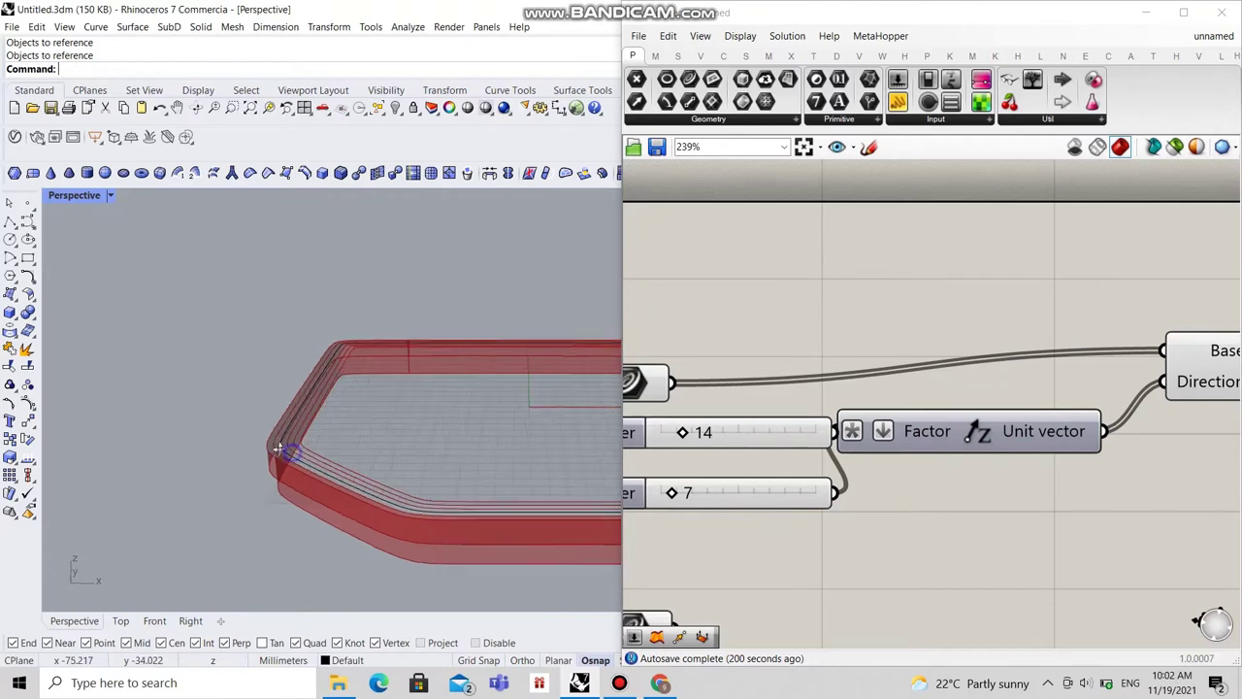
mouse_move(278, 449)
right_down()
mouse_move(231, 425)
mouse_move(277, 430)
right_up()
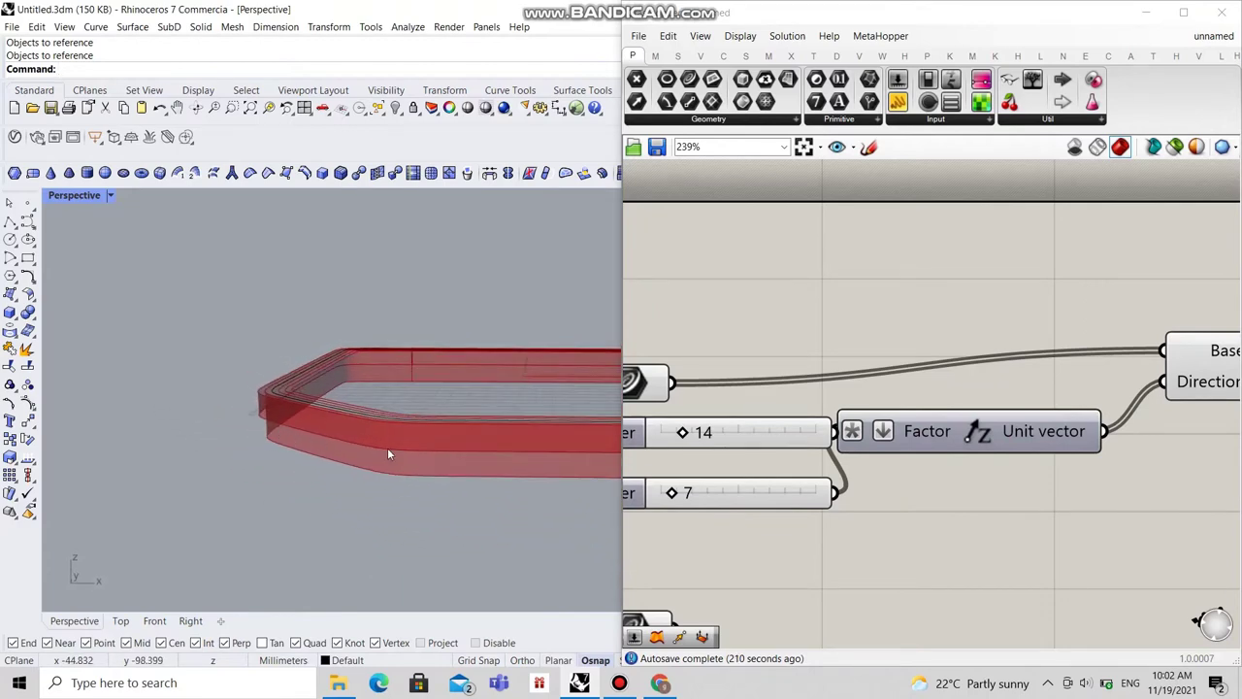
scroll(883, 517, down, 4)
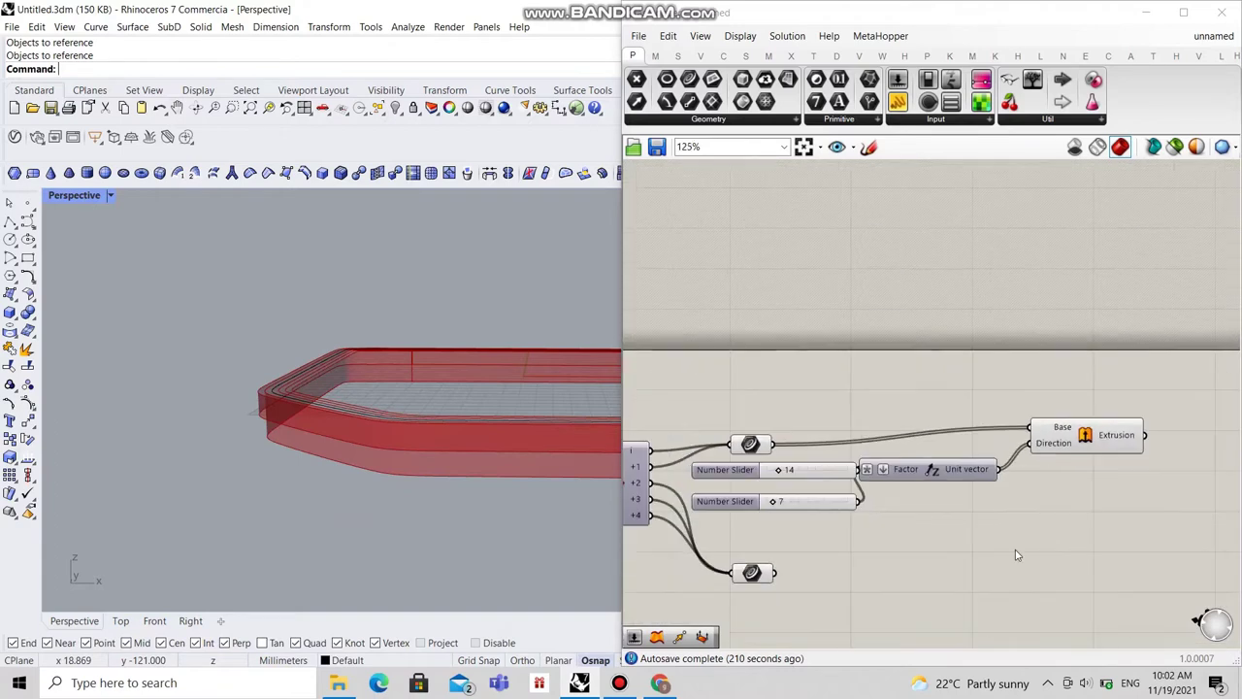
drag(896, 457, 921, 464)
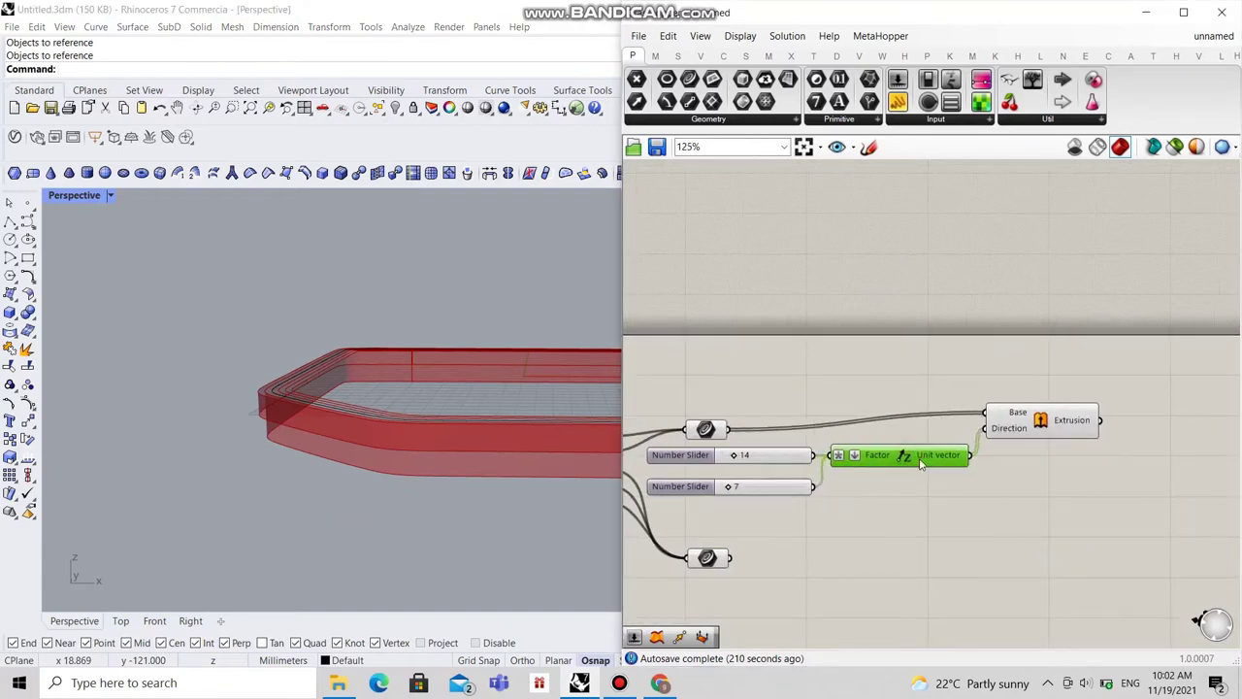
scroll(389, 423, down, 3)
right_drag(389, 423, 386, 443)
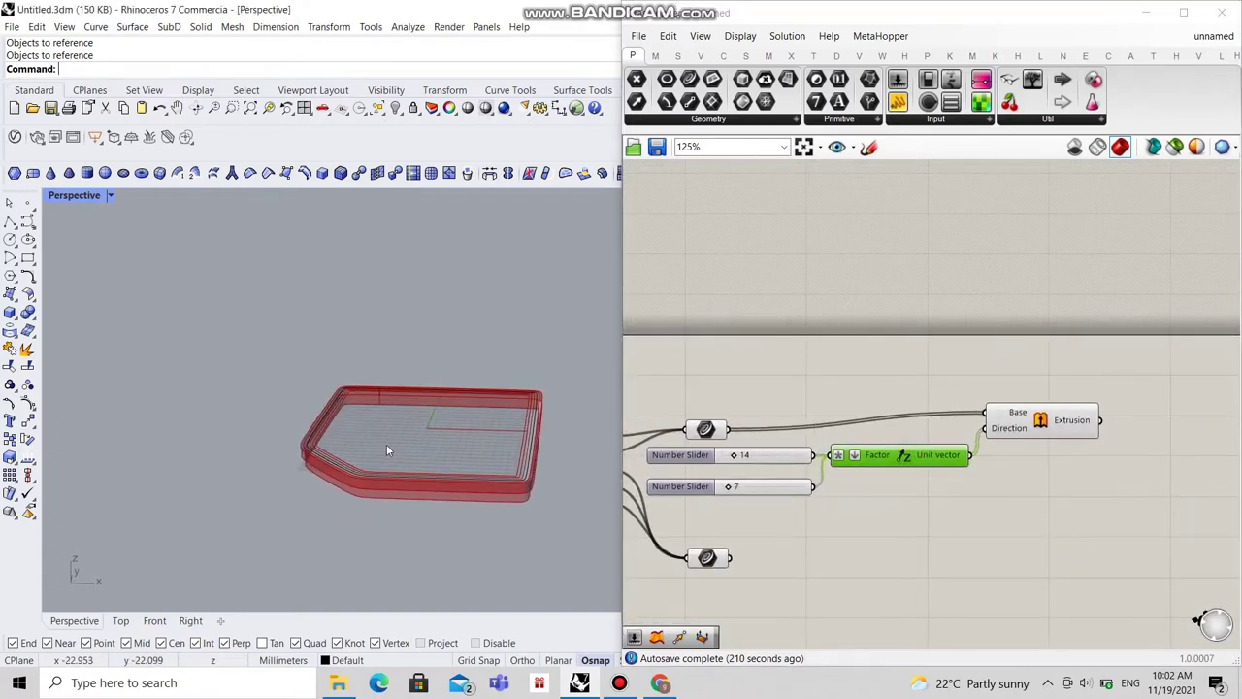
mouse_move(451, 473)
right_down()
mouse_move(443, 437)
mouse_move(455, 470)
right_up()
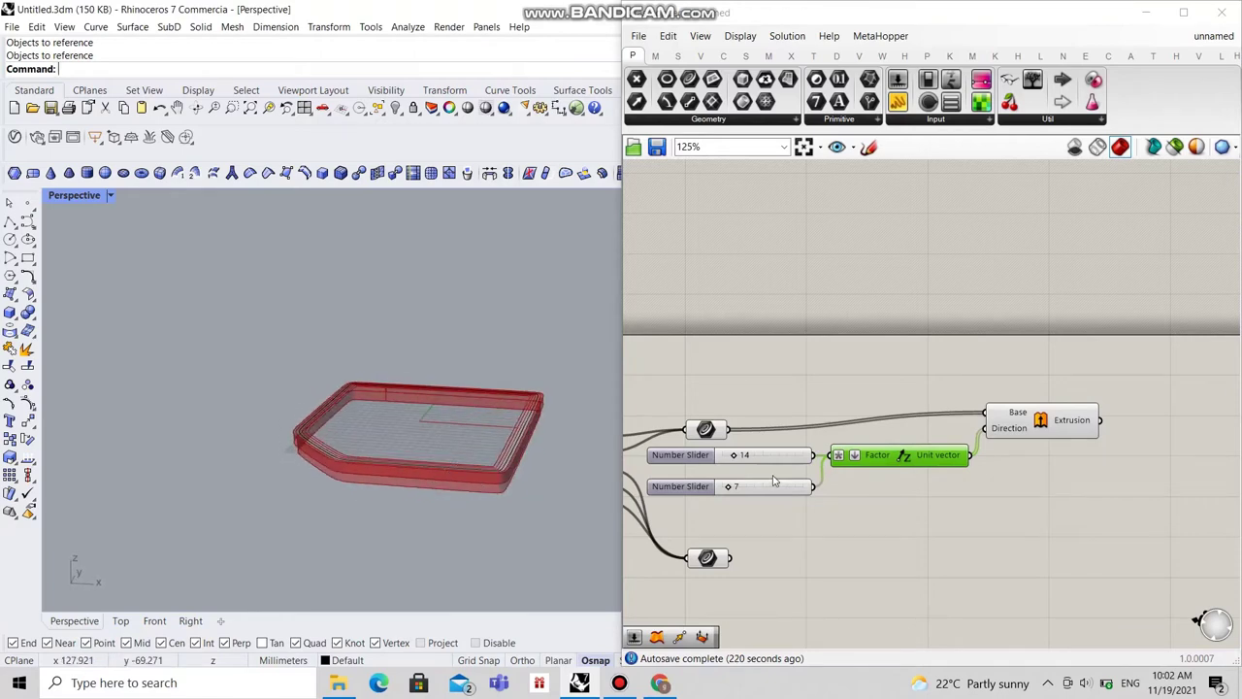
drag(1034, 418, 1121, 419)
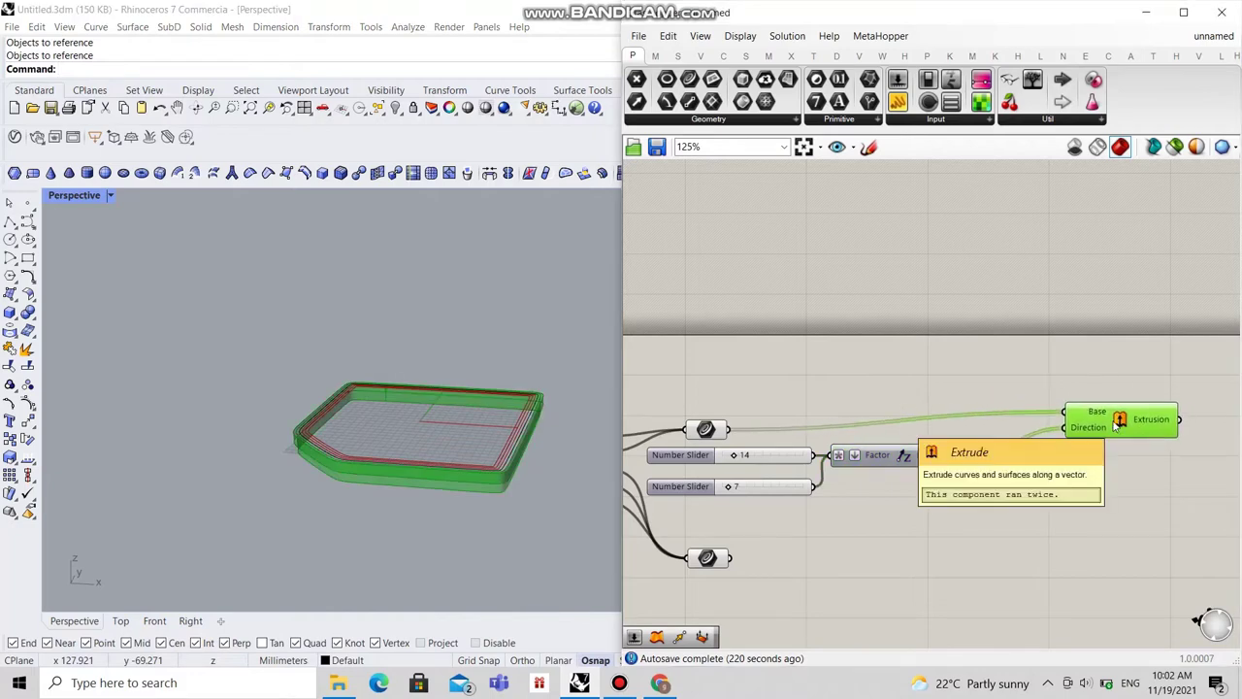
Step: Add a Divide Curve component, feed the lower Curve parameter into its Curve input, and place it farther from the parameter
right_drag(953, 505, 952, 473)
double_click(845, 549)
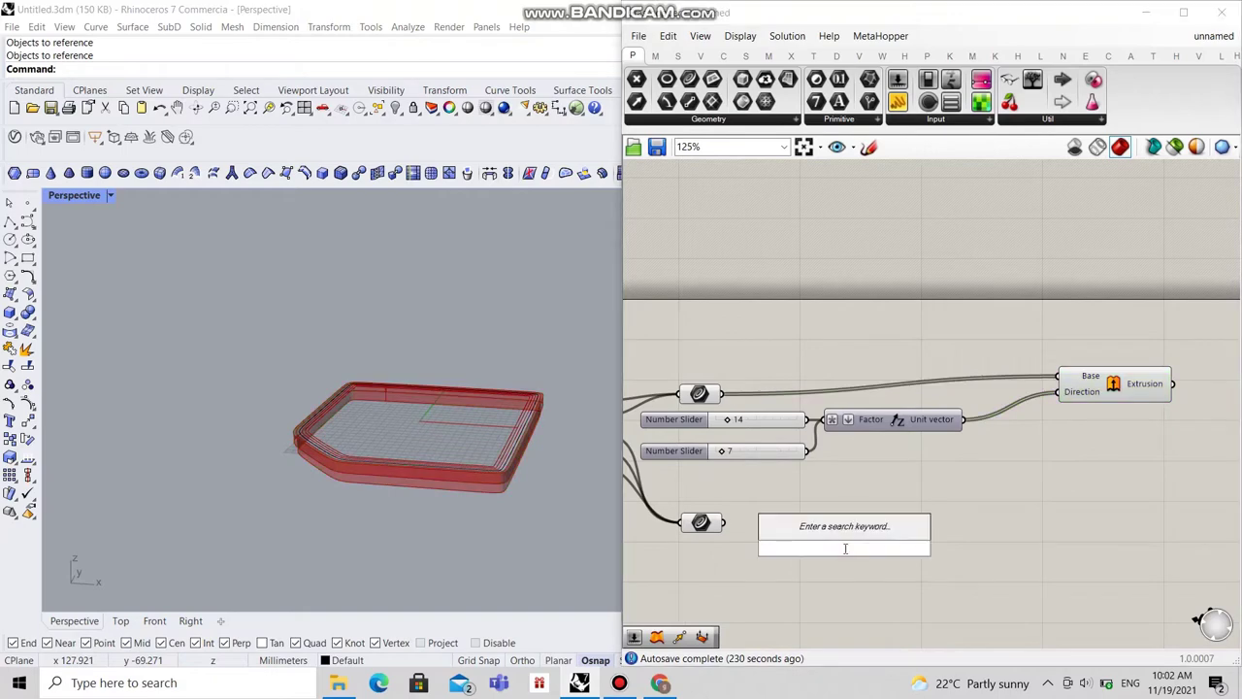
text(divide)
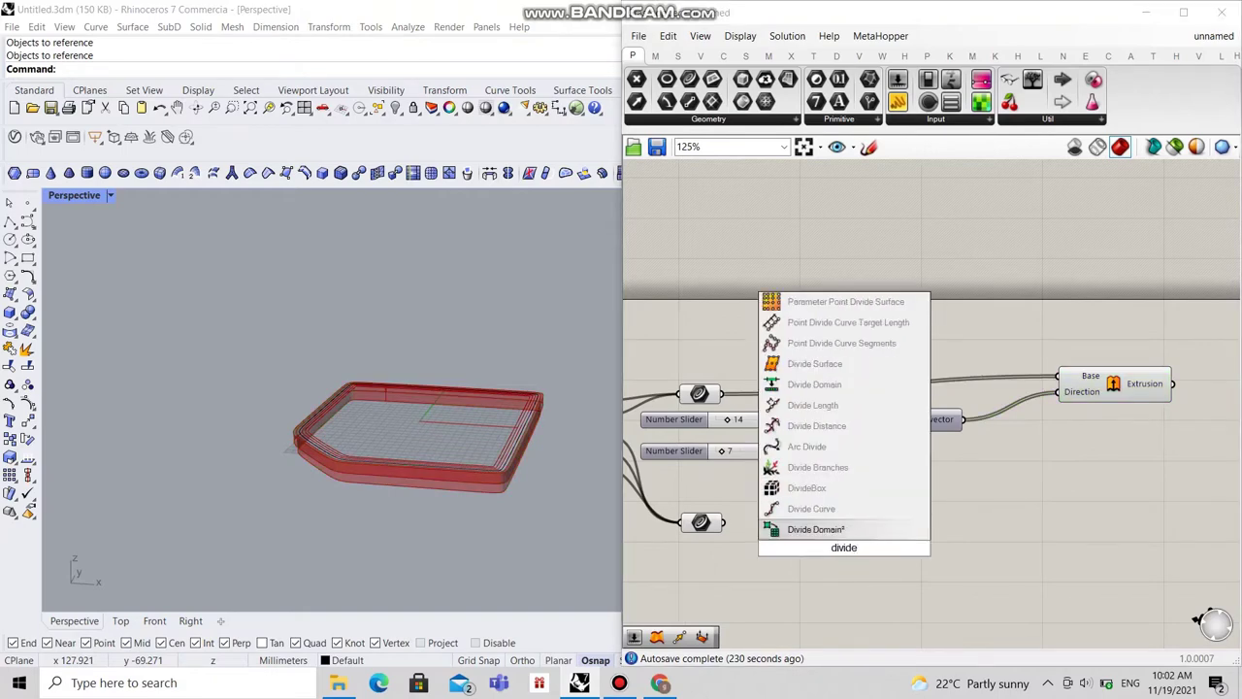
click(812, 509)
drag(842, 544, 861, 527)
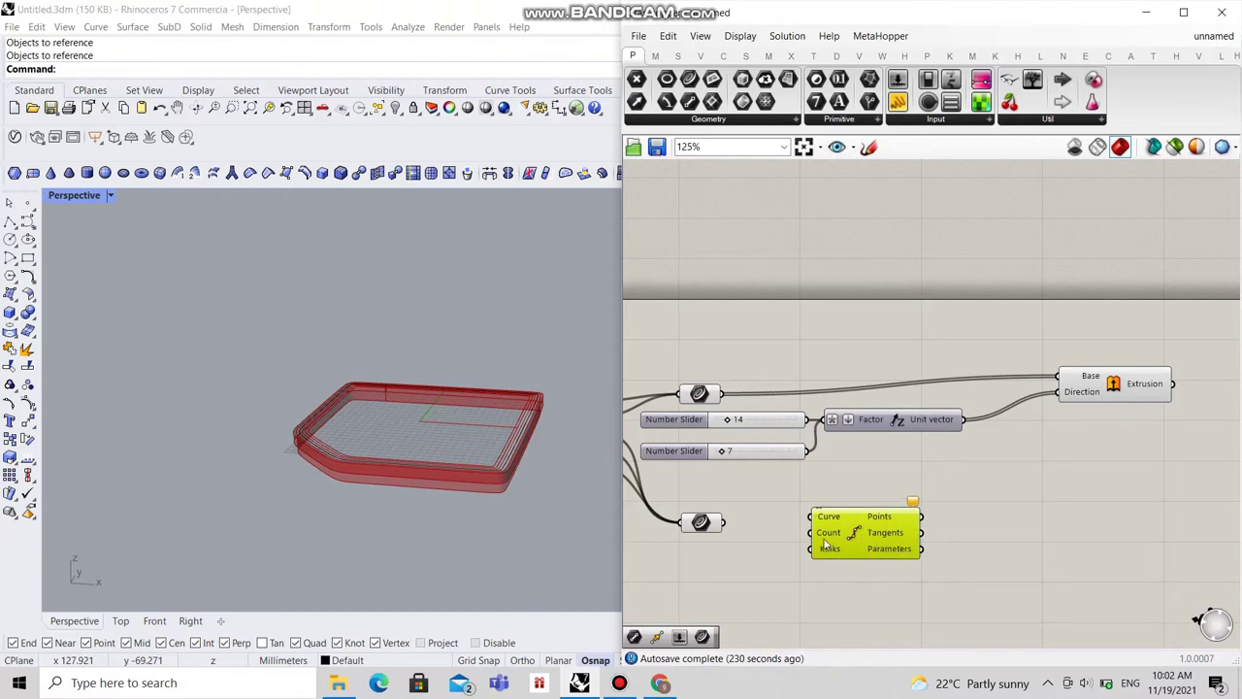
drag(723, 522, 926, 539)
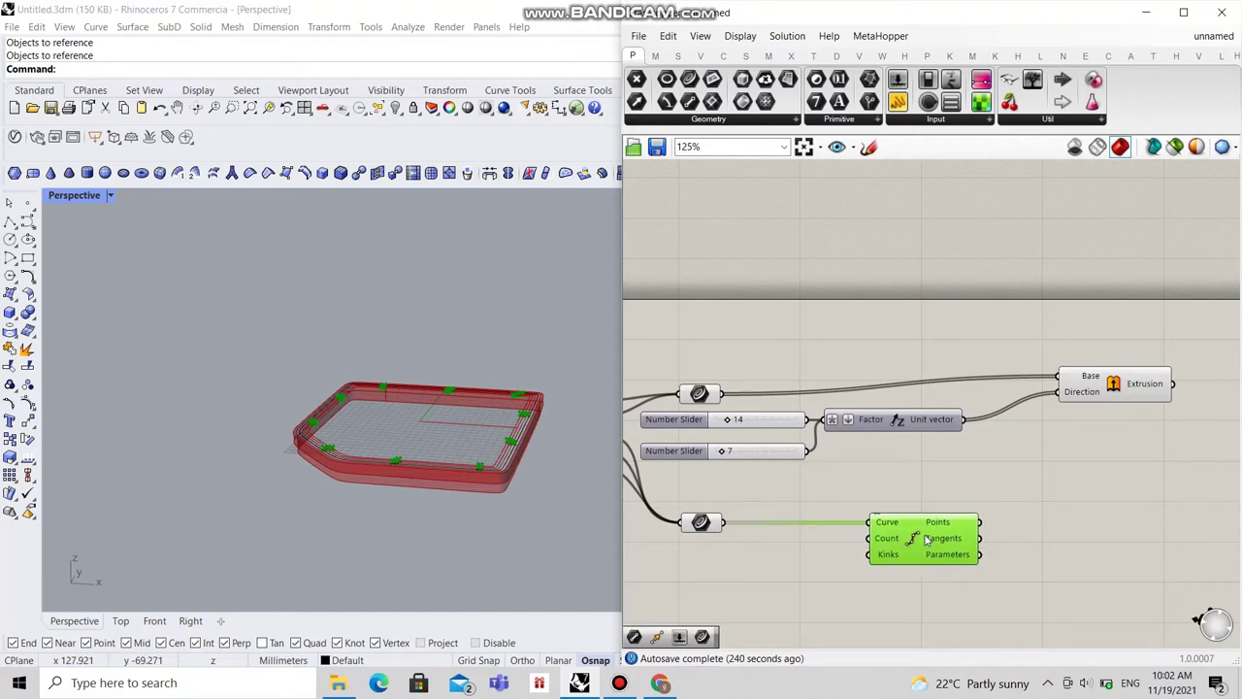
Step: Add a number slider with the value 200 and connect it to the Divide Curve Count input
right_drag(840, 554, 977, 514)
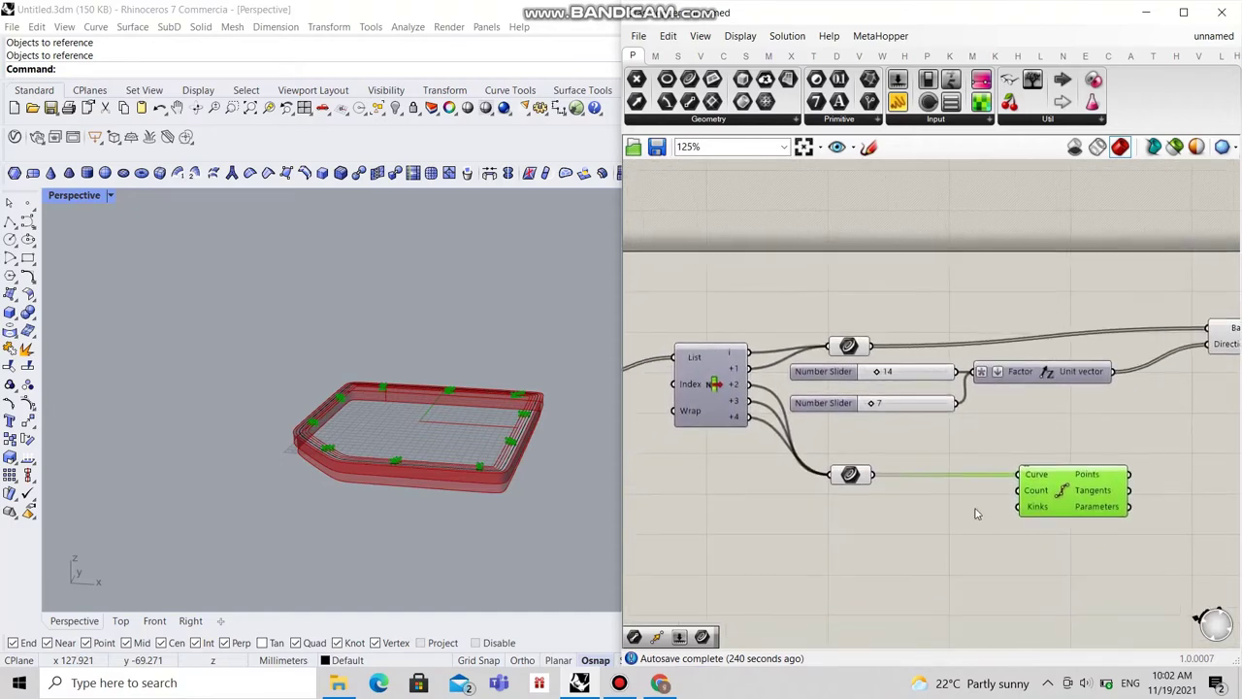
double_click(855, 534)
text(200)
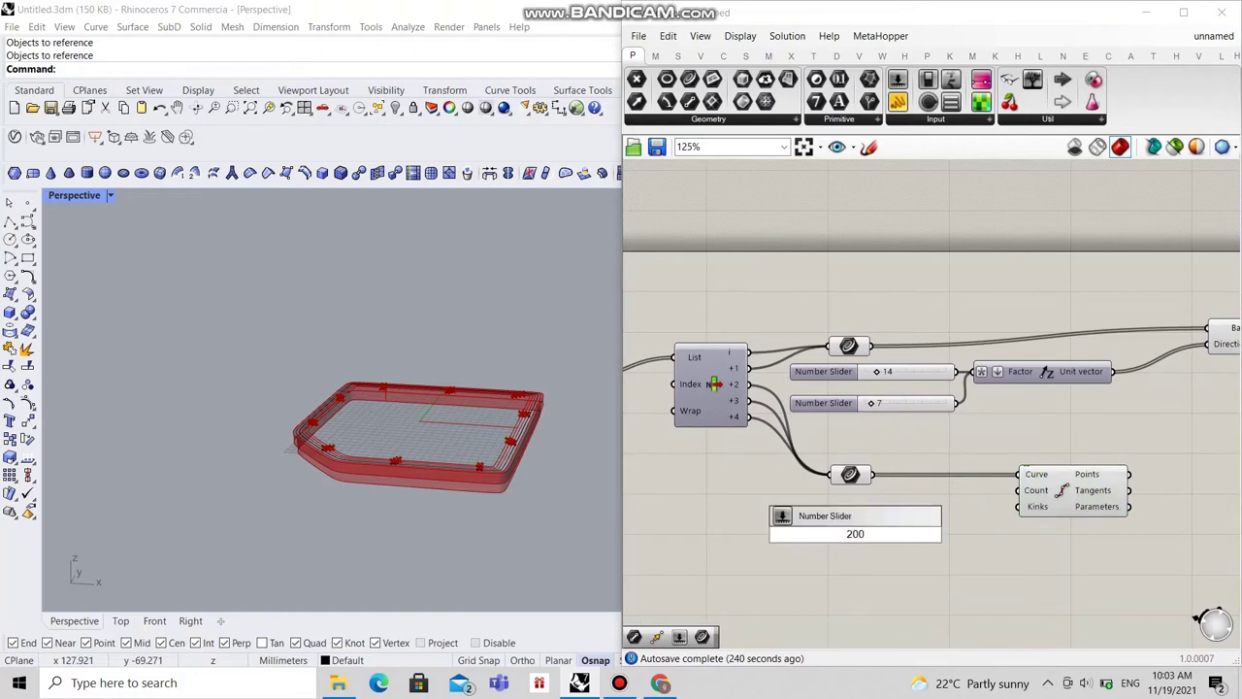
key(Return)
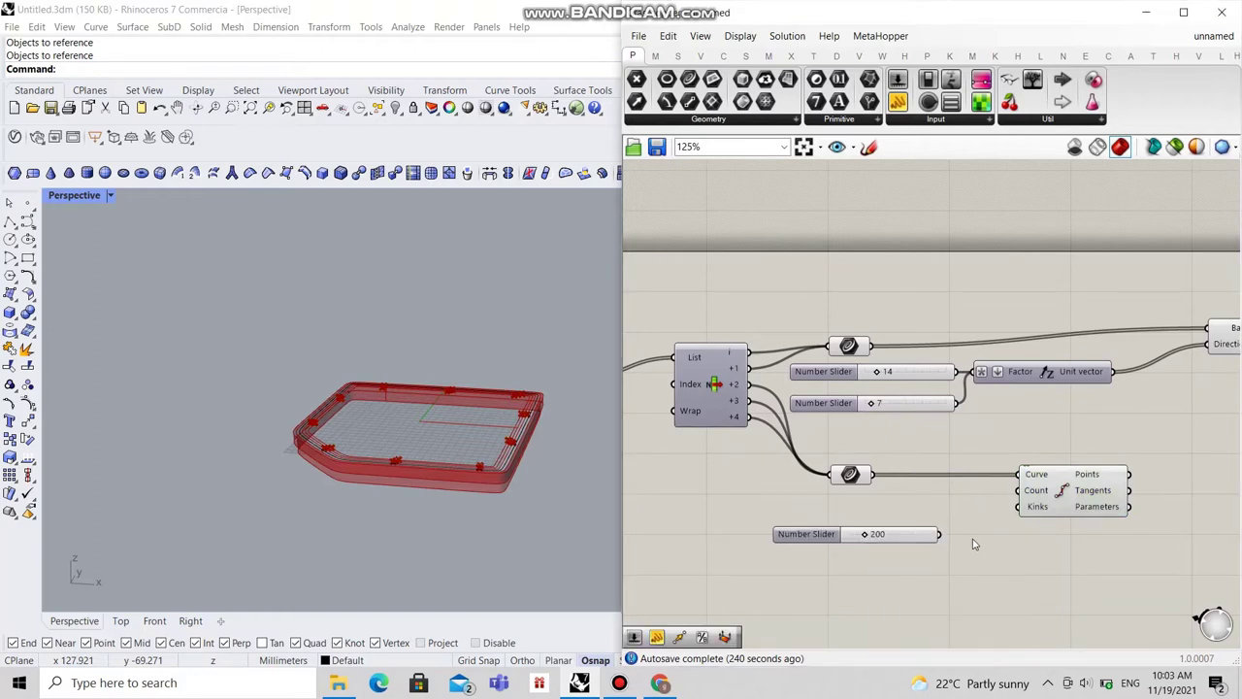
drag(939, 533, 1016, 492)
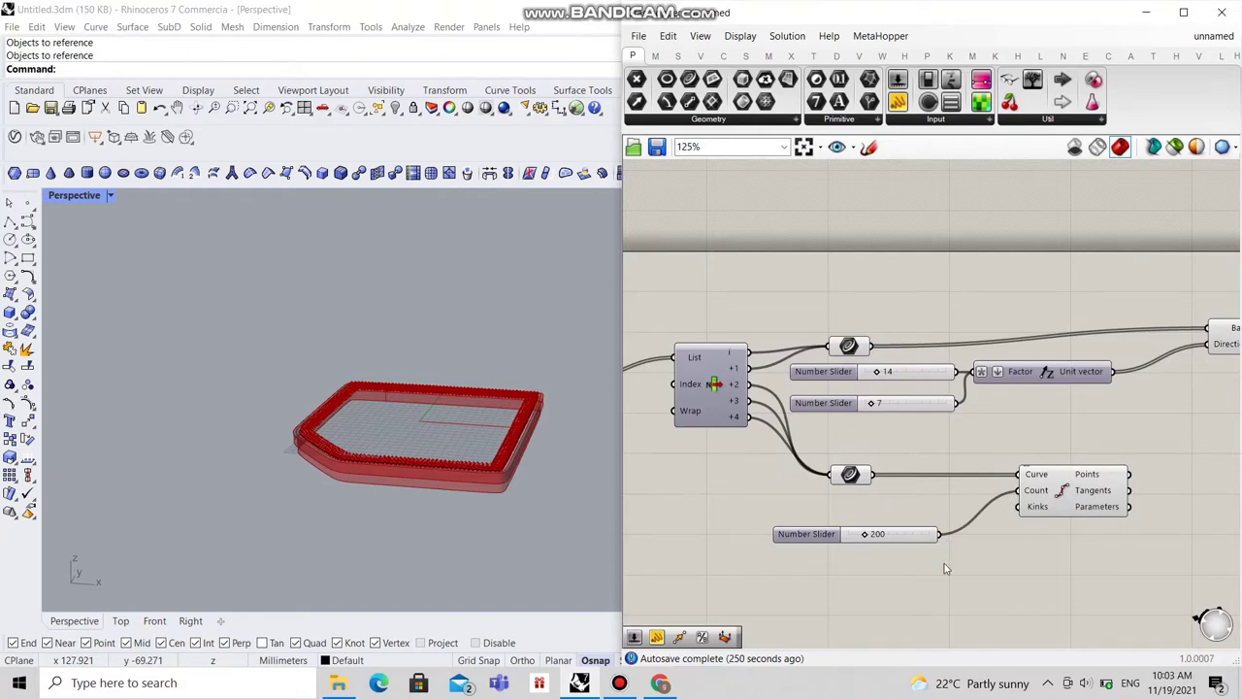
Step: Add a Division component below the Divide Curve component
right_drag(947, 569, 903, 537)
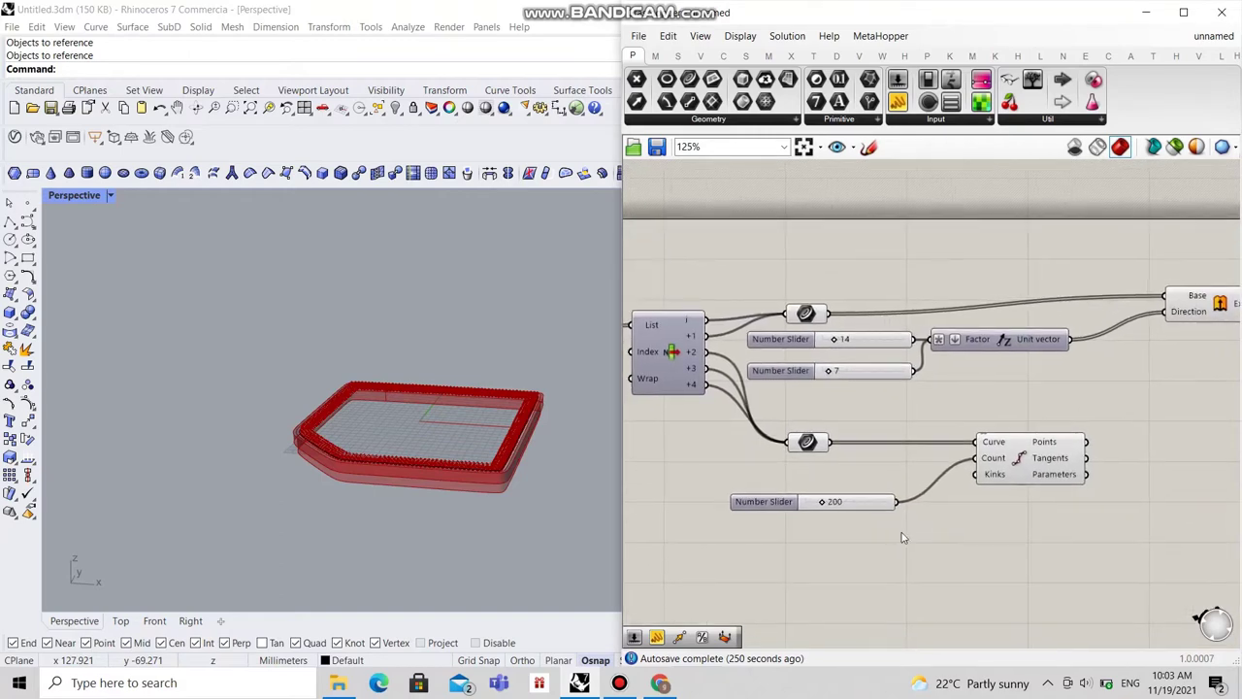
double_click(1026, 558)
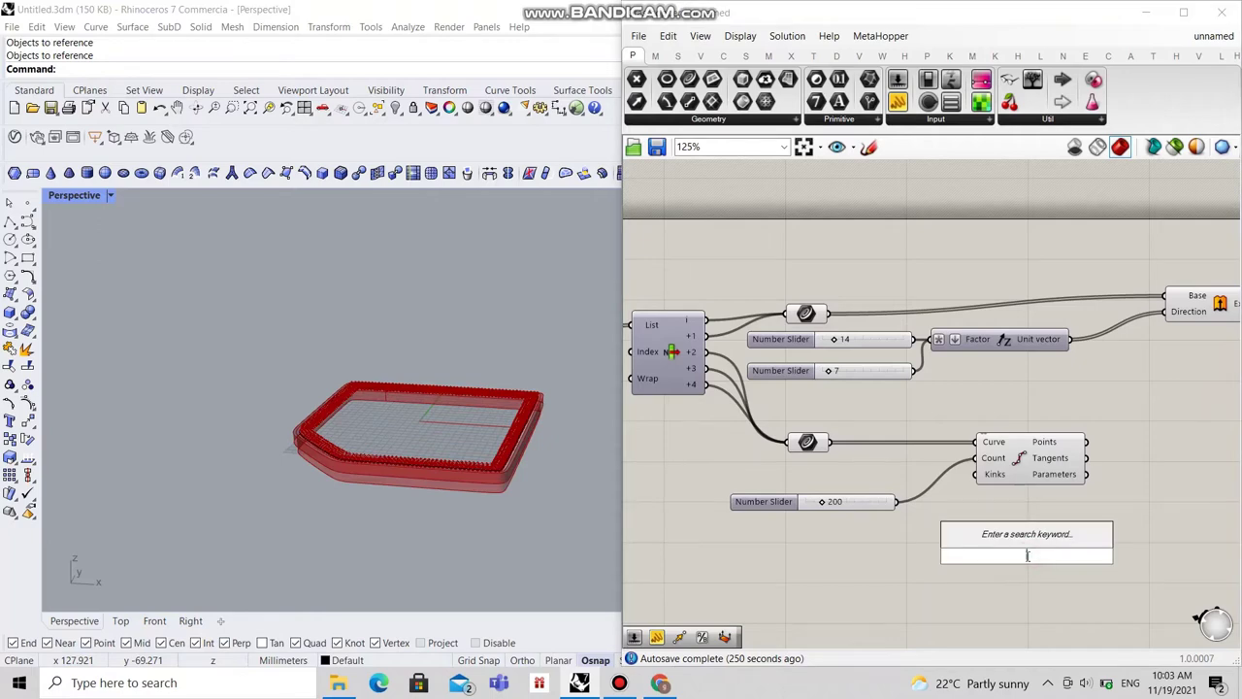
text(divi)
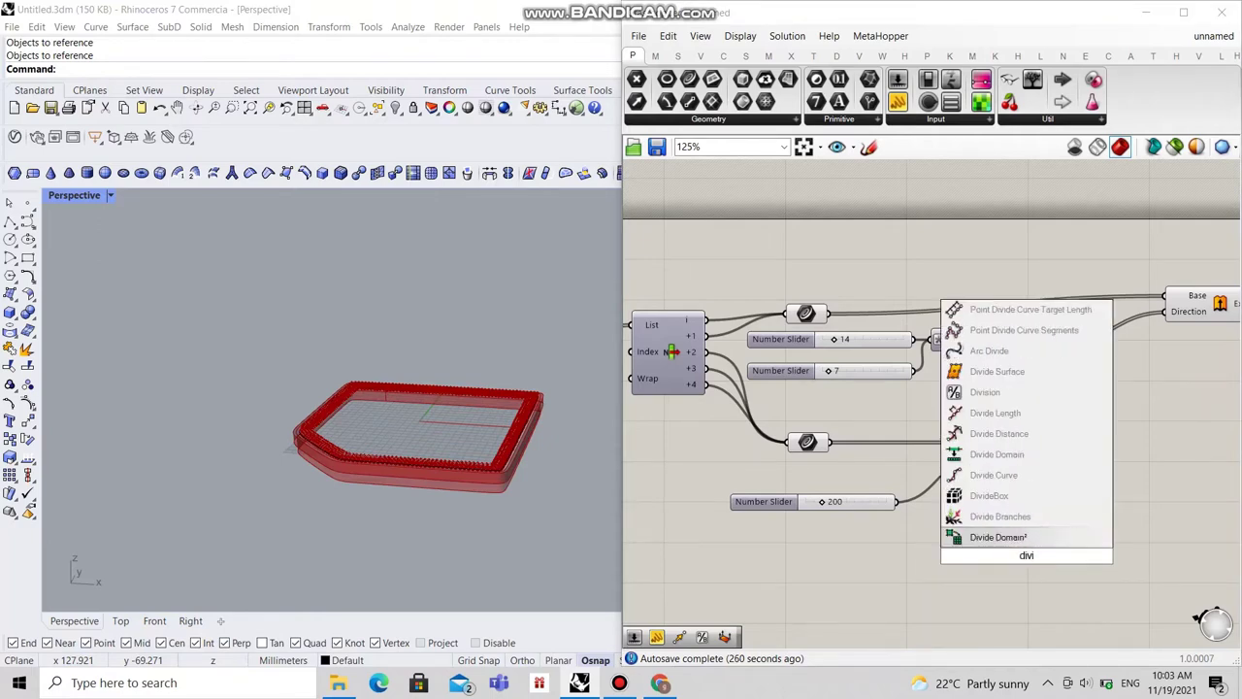
text(sion)
key(Return)
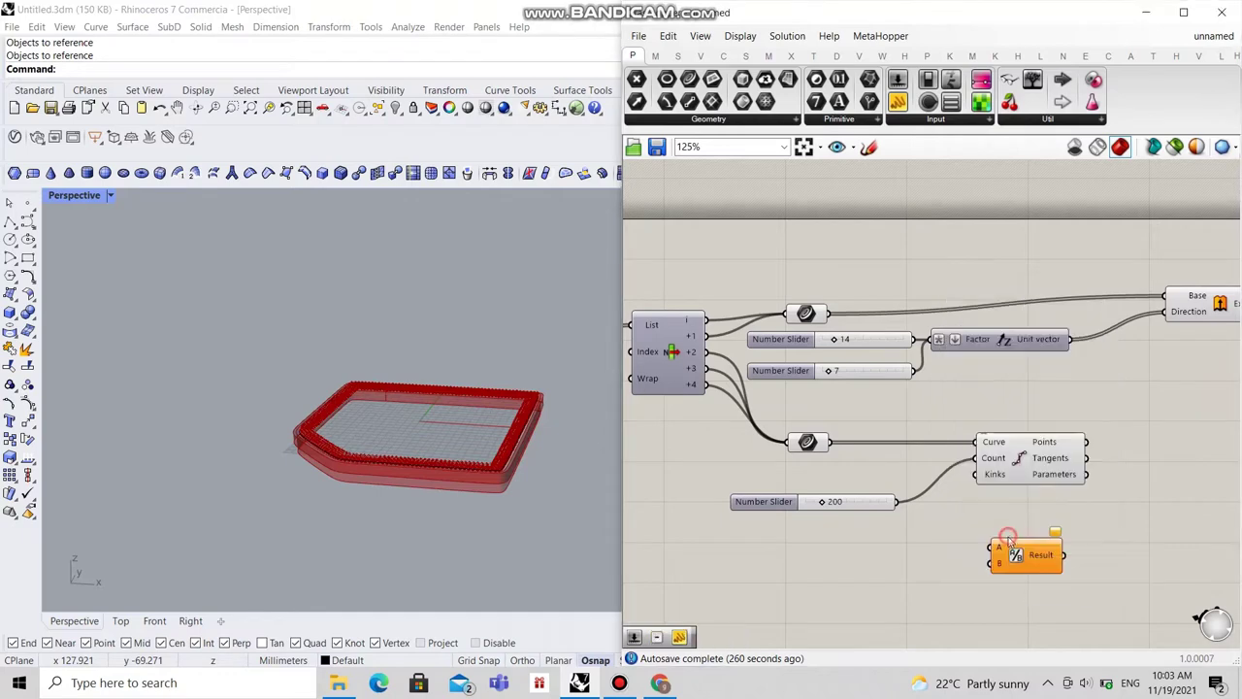
Step: Add a number slider with the value 2, connect it to Division input B, and connect the 200 slider to input A
double_click(815, 569)
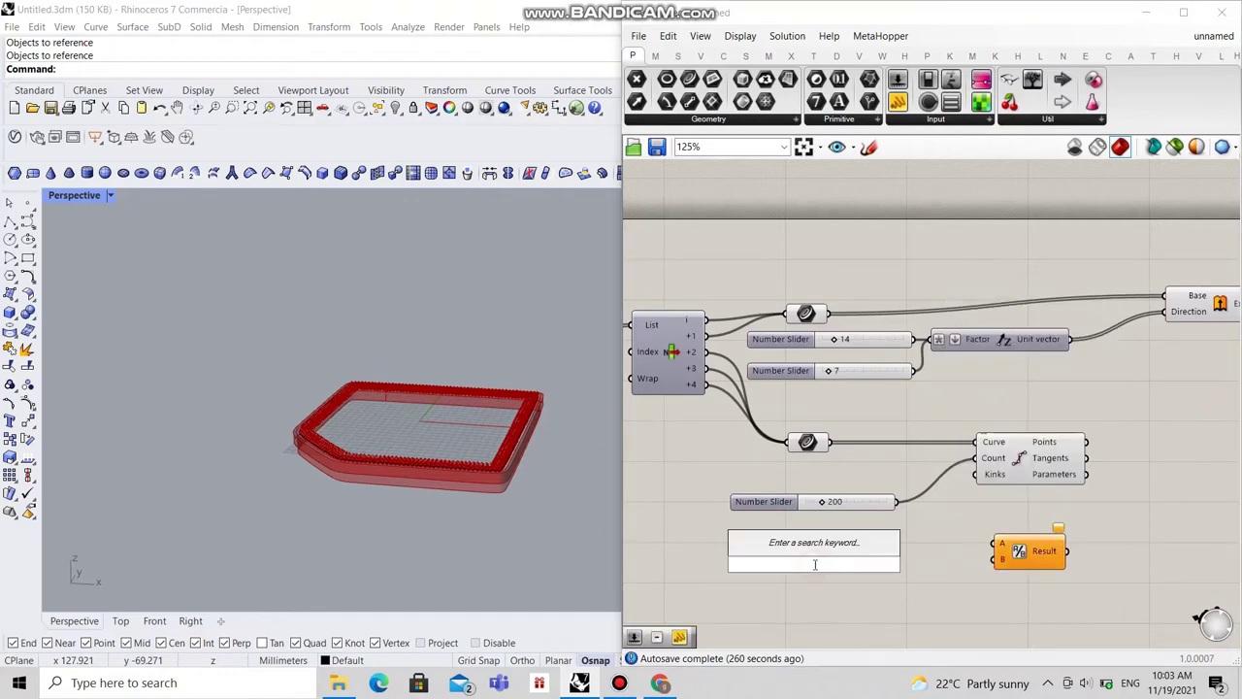
text(2)
key(Return)
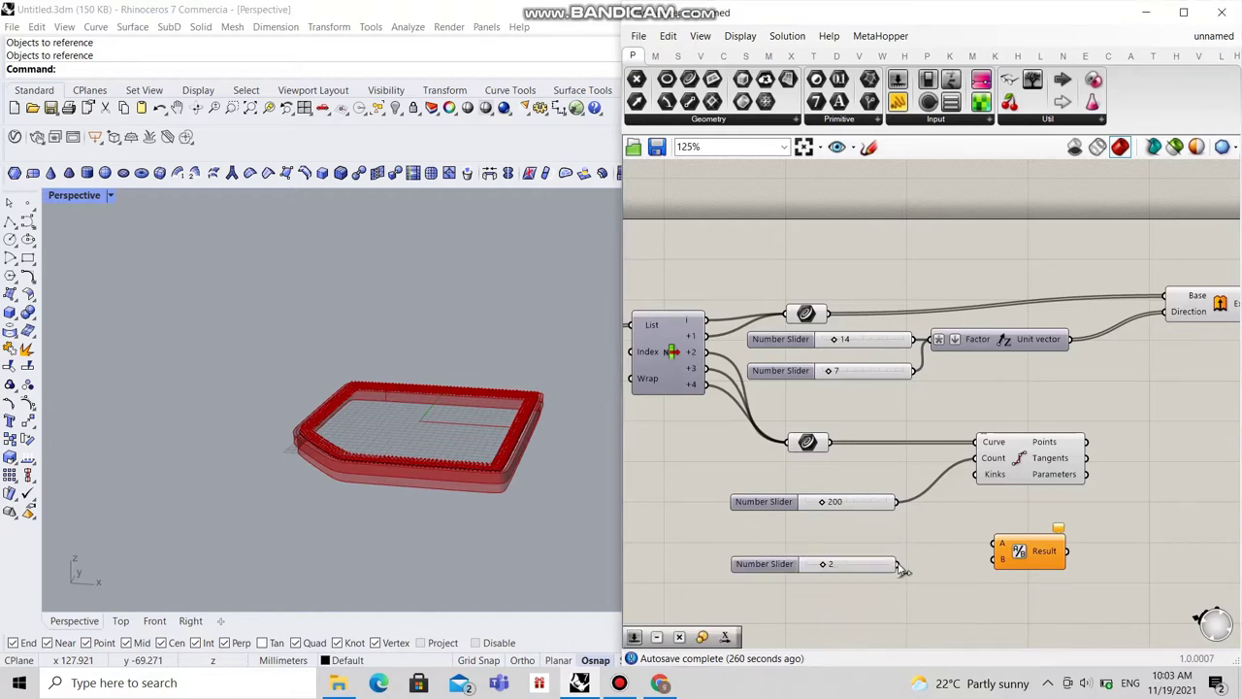
drag(896, 564, 992, 559)
drag(898, 504, 999, 544)
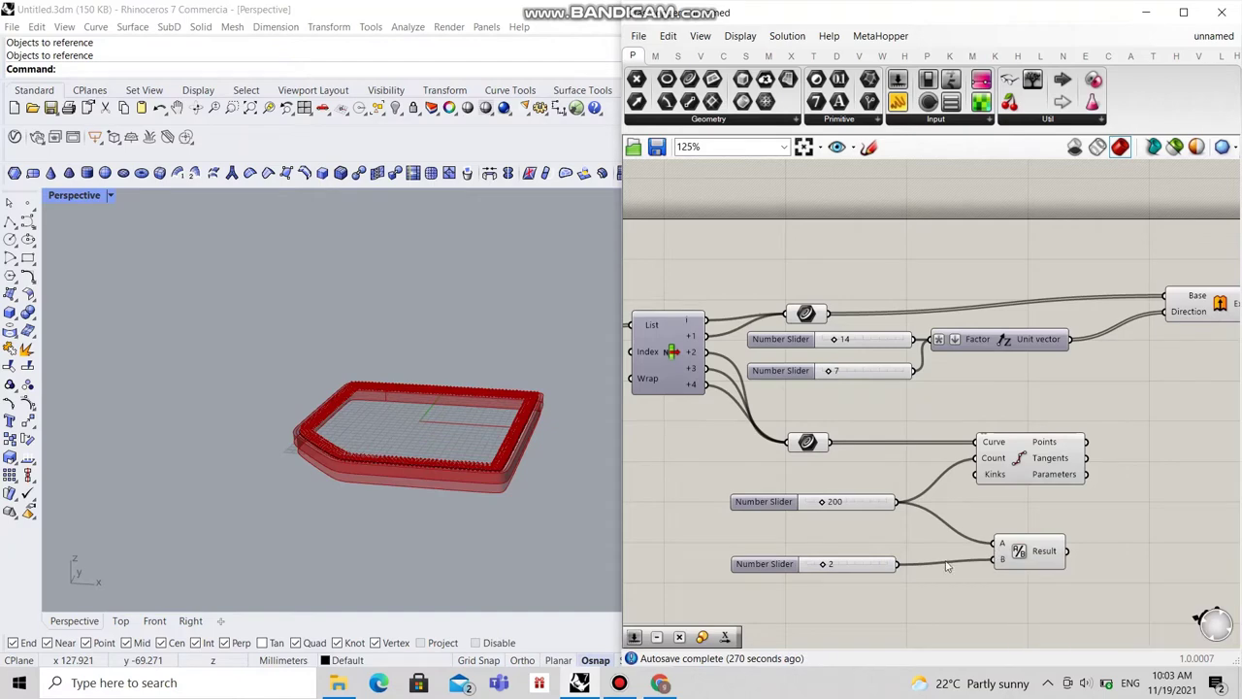
Step: Set the slider feeding Division input B to 1 and shift it slightly closer to the Division component
scroll(795, 565, up, 3)
drag(845, 570, 831, 570)
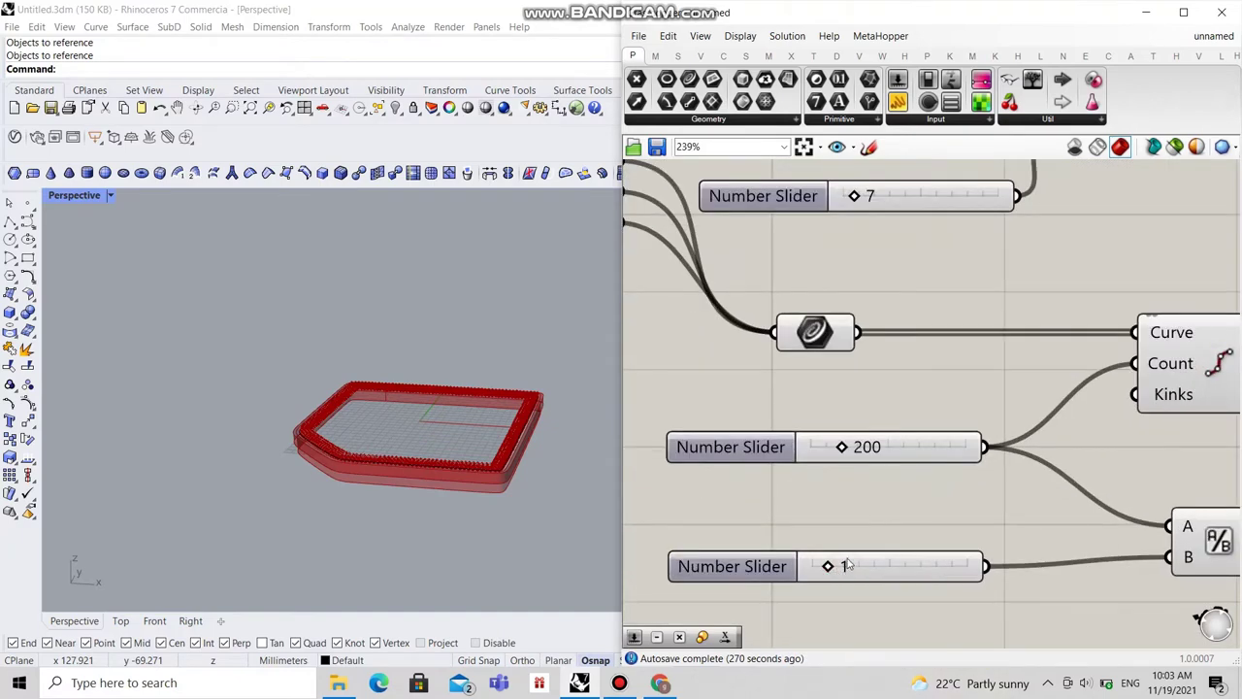
scroll(845, 559, down, 2)
mouse_move(858, 567)
mouse_down()
mouse_move(869, 454)
mouse_move(863, 561)
mouse_up()
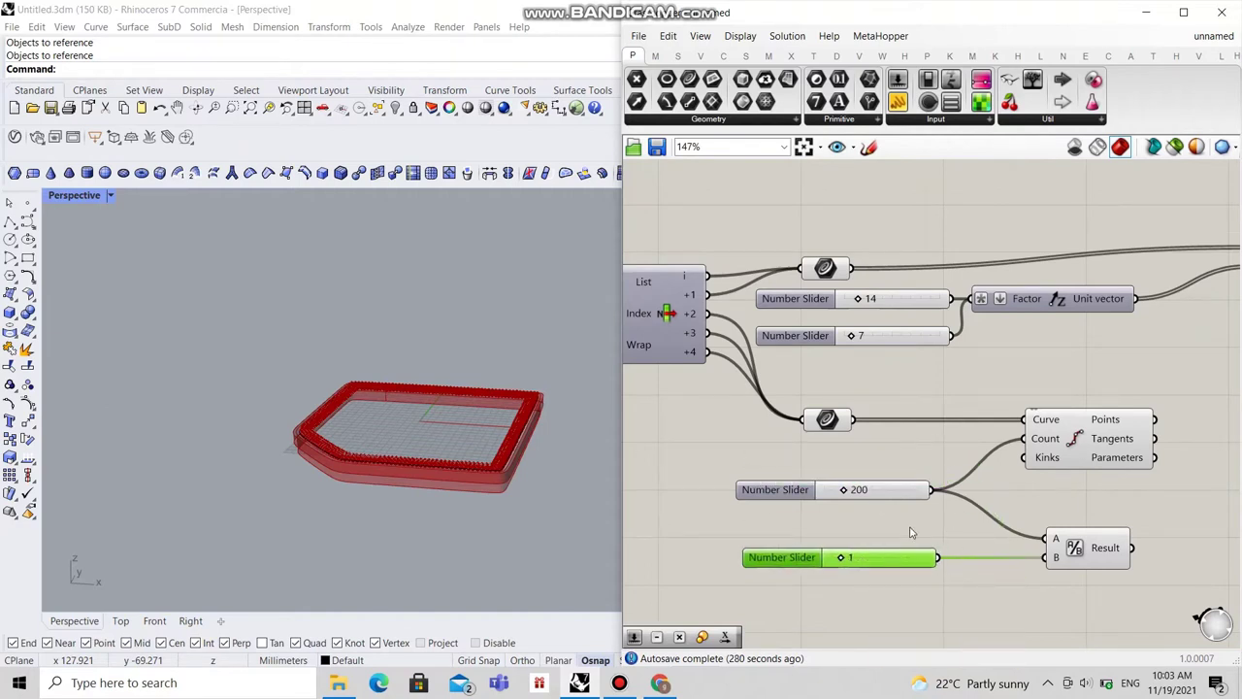
right_drag(909, 529, 881, 516)
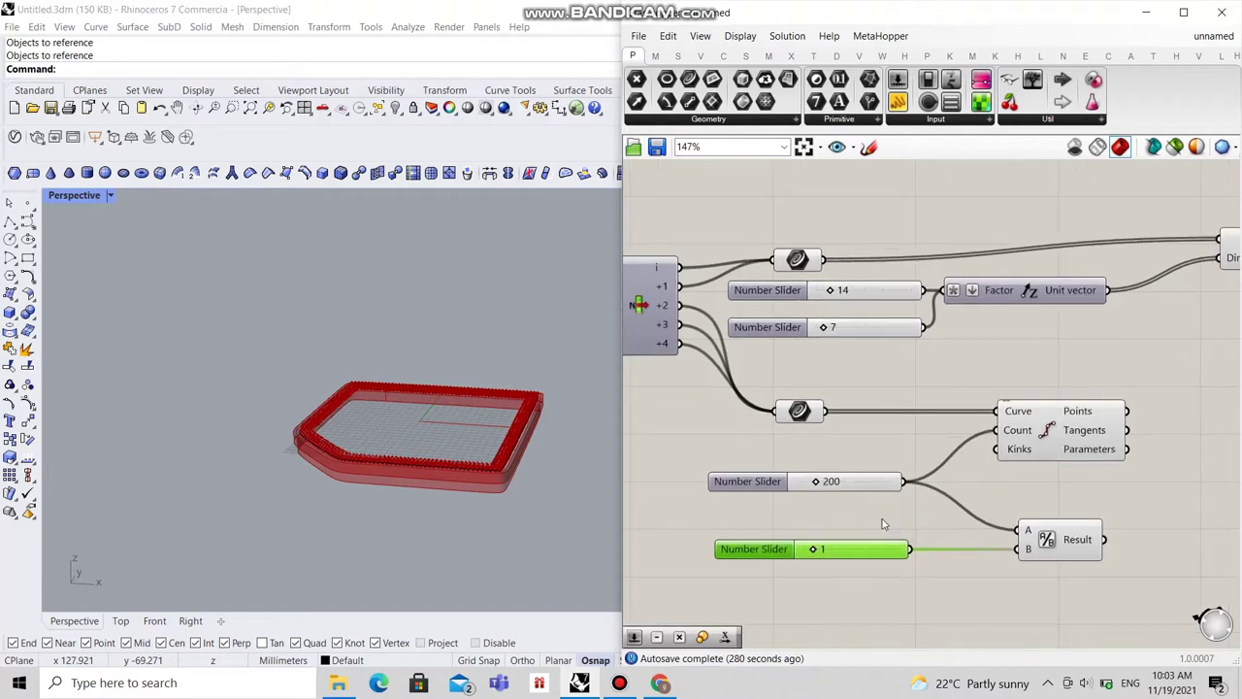
Step: Add a Series component beyond the Division component
scroll(916, 558, down, 2)
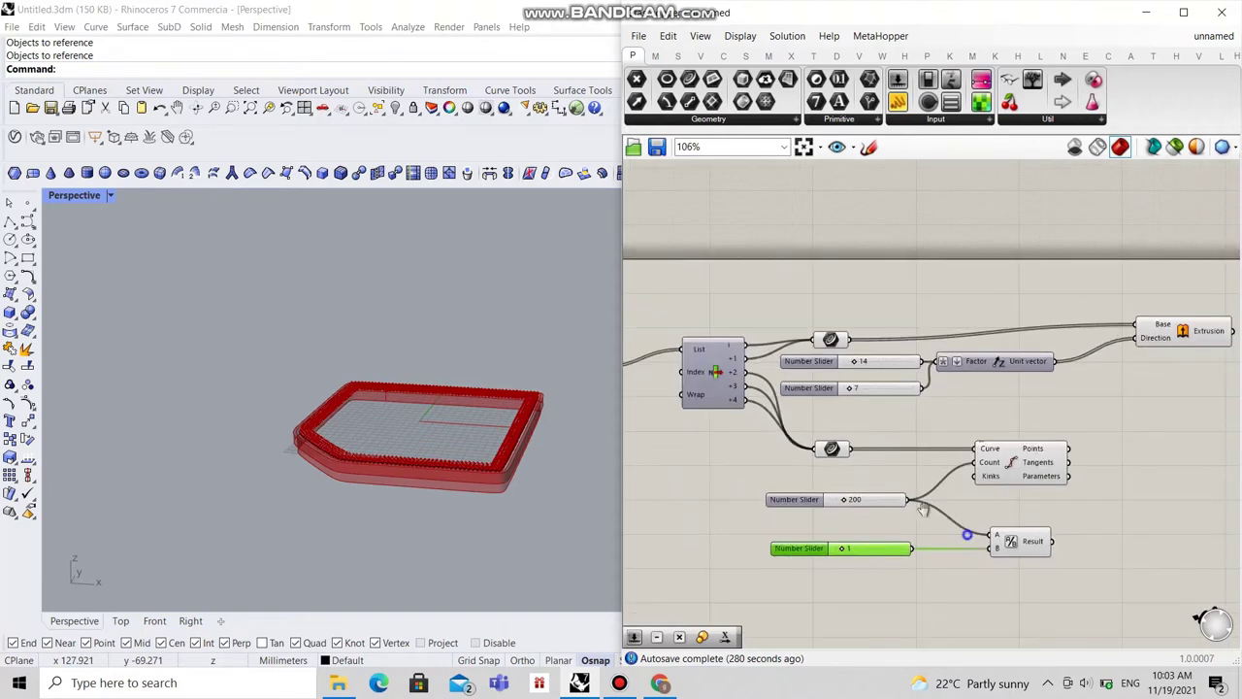
click(1116, 484)
double_click(1116, 485)
text(s)
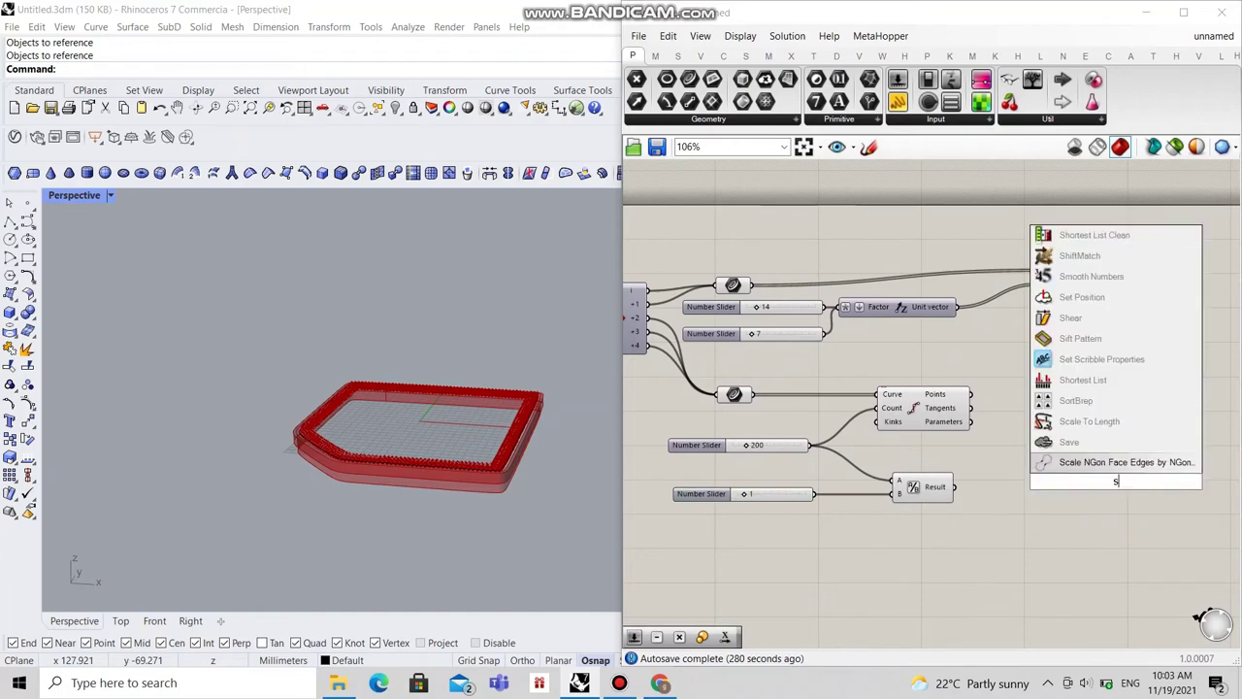
text(erie)
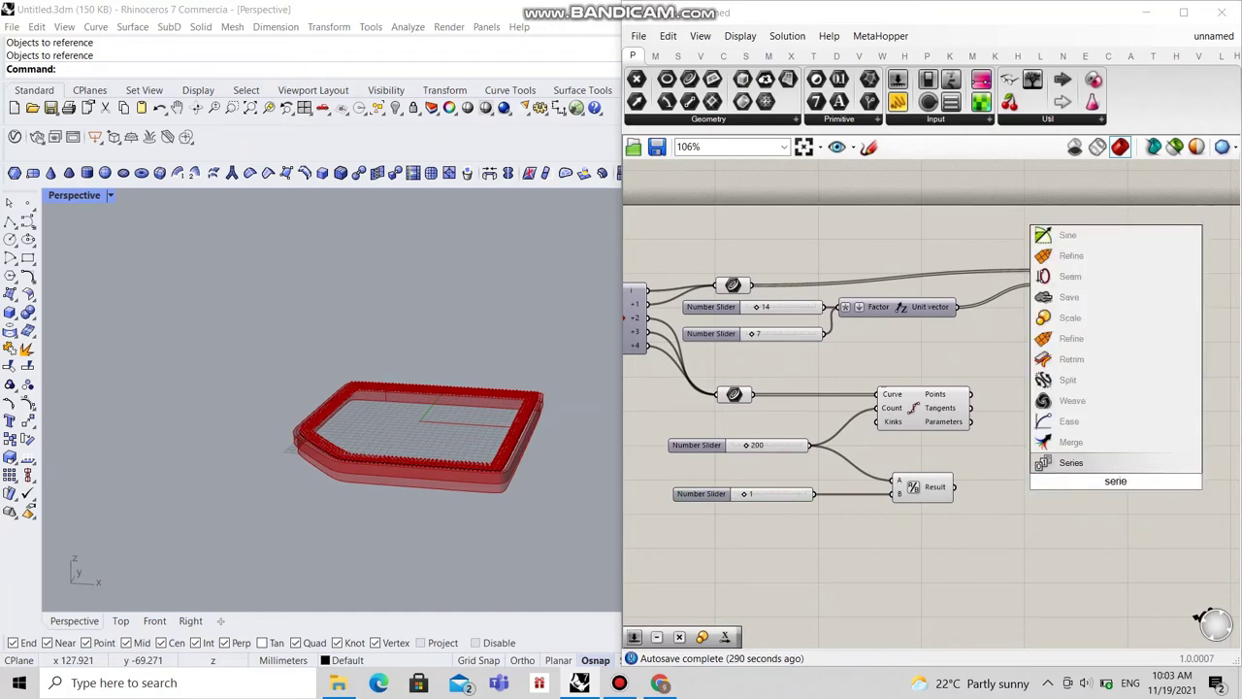
click(1077, 463)
drag(1110, 493, 1086, 495)
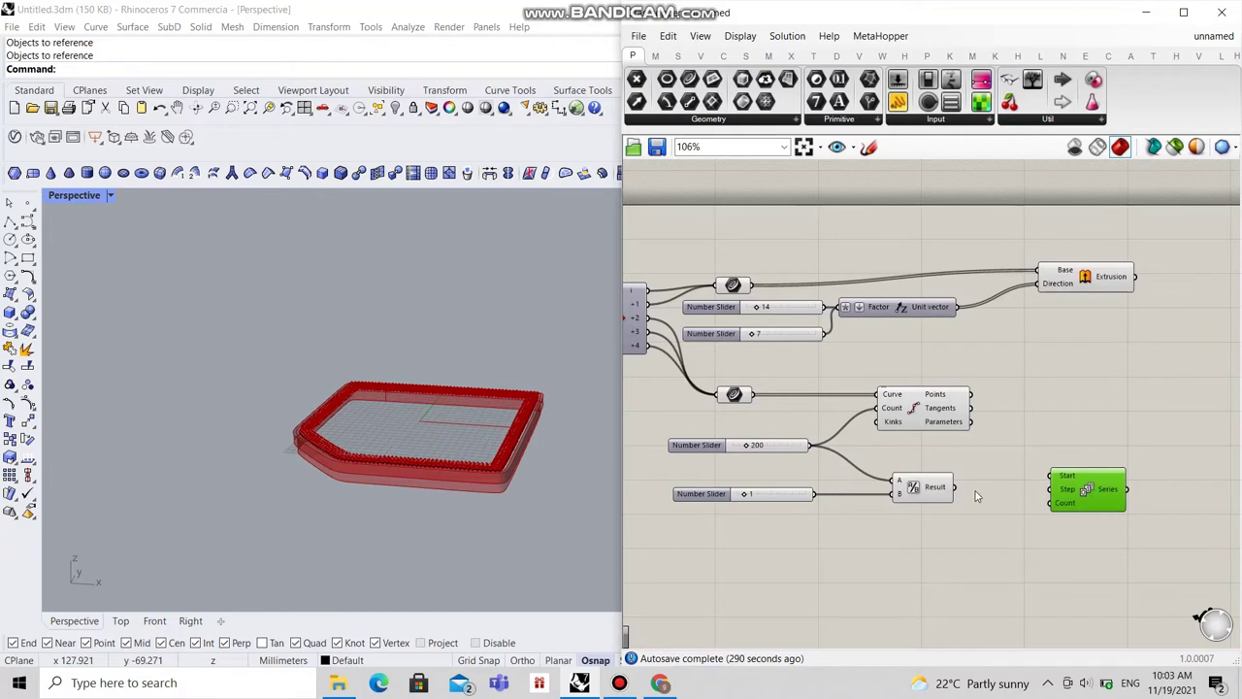
Step: Connect the Division Result to the Series Step input and the 200 slider to its Count input, and raise the Series component slightly
drag(955, 487, 1053, 495)
drag(813, 445, 1077, 472)
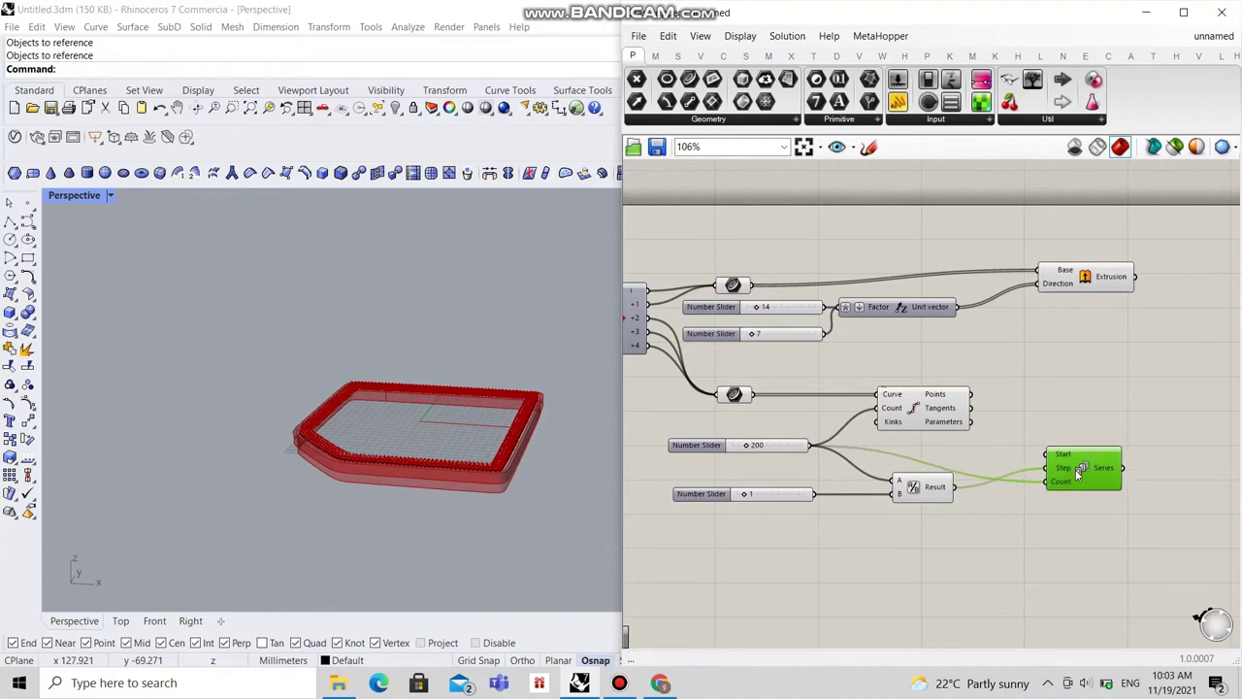
right_drag(1091, 511, 977, 520)
scroll(520, 436, up, 4)
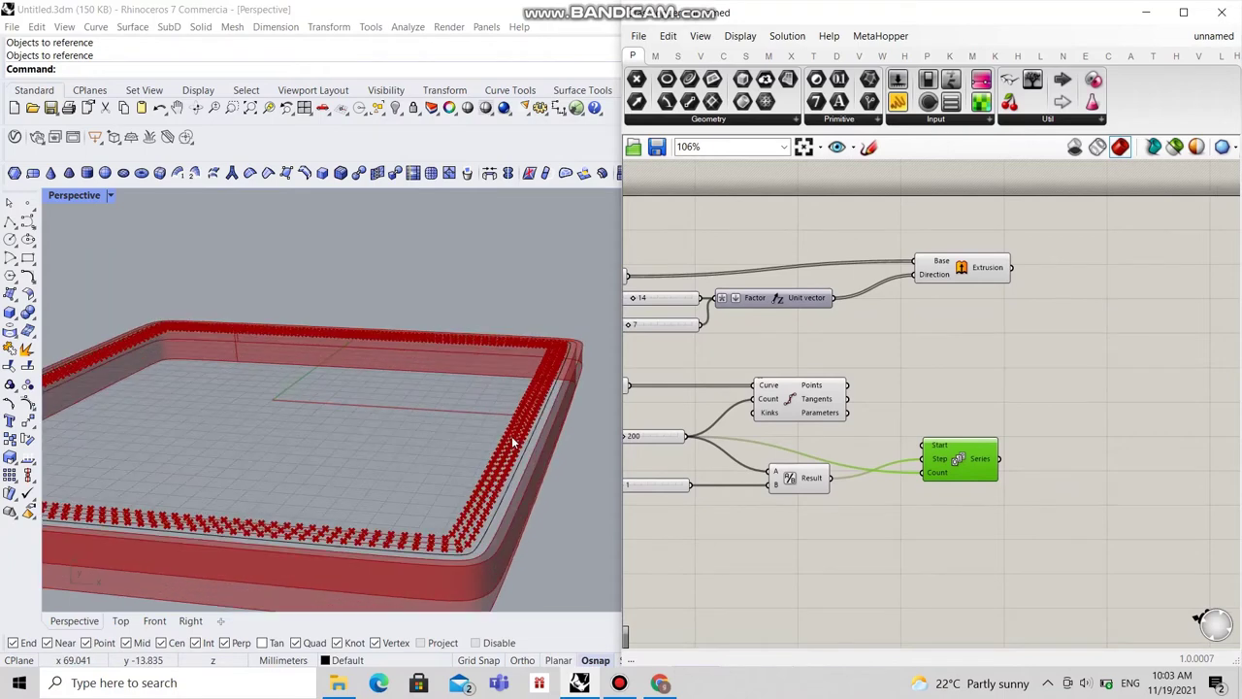
scroll(869, 477, down, 2)
Step: Add a Graph Mapper beyond the Series component and set its graph type to Sinc
click(870, 476)
right_drag(948, 505, 959, 446)
double_click(977, 427)
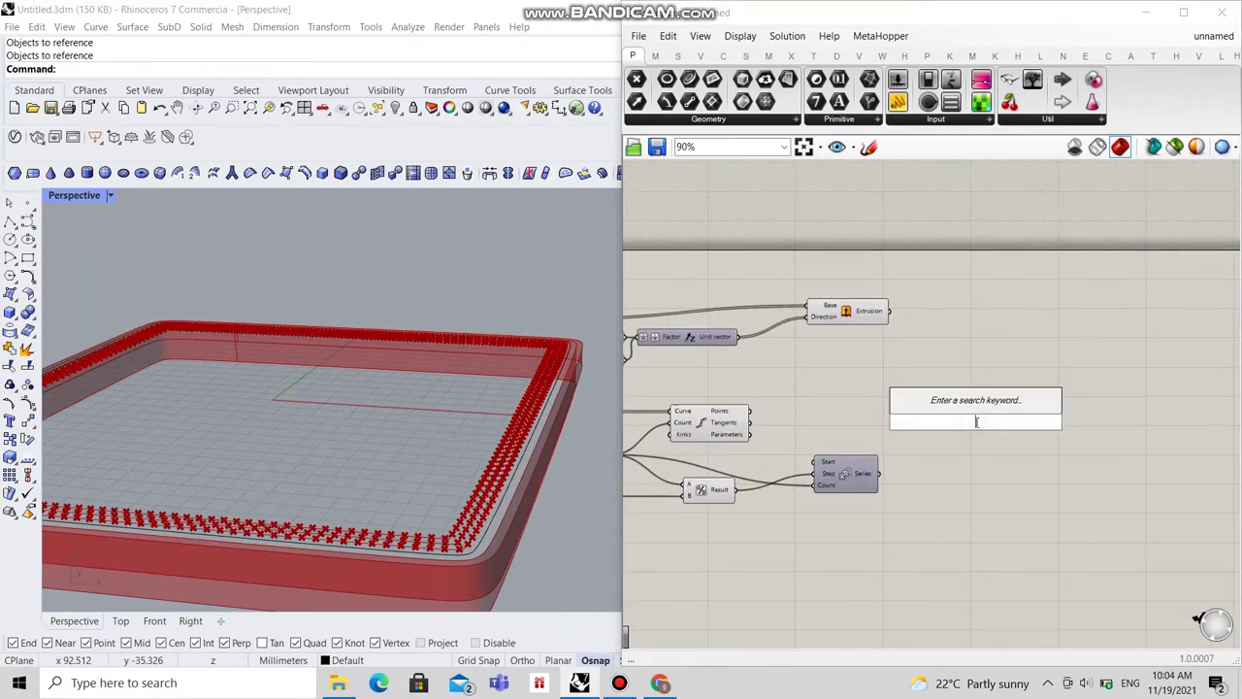
text(graph)
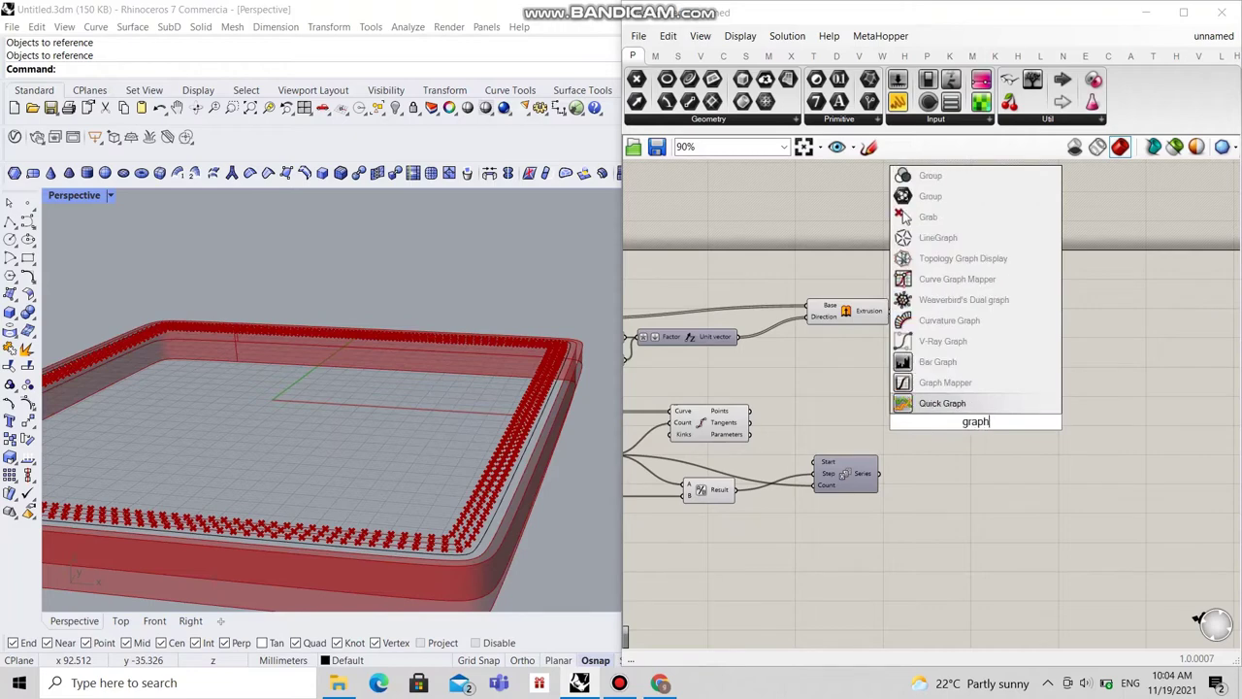
click(981, 386)
drag(992, 423, 1014, 449)
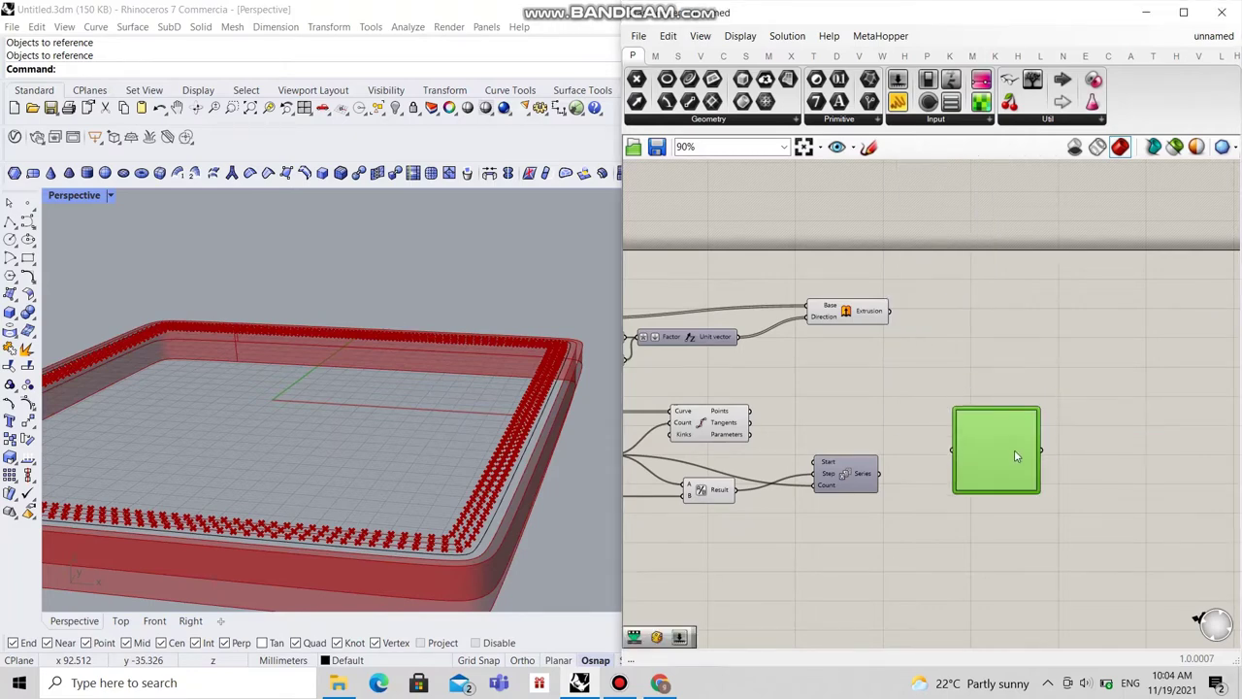
scroll(1009, 448, up, 2)
right_click(990, 447)
mouse_move(1046, 632)
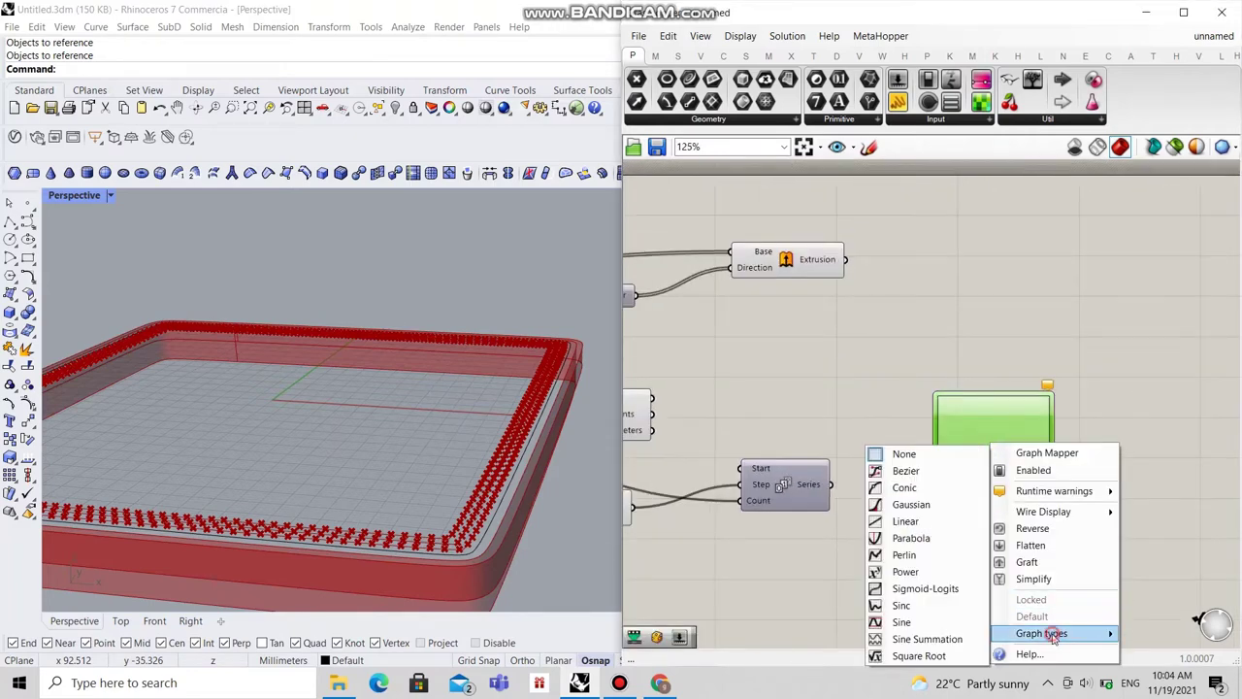
click(943, 618)
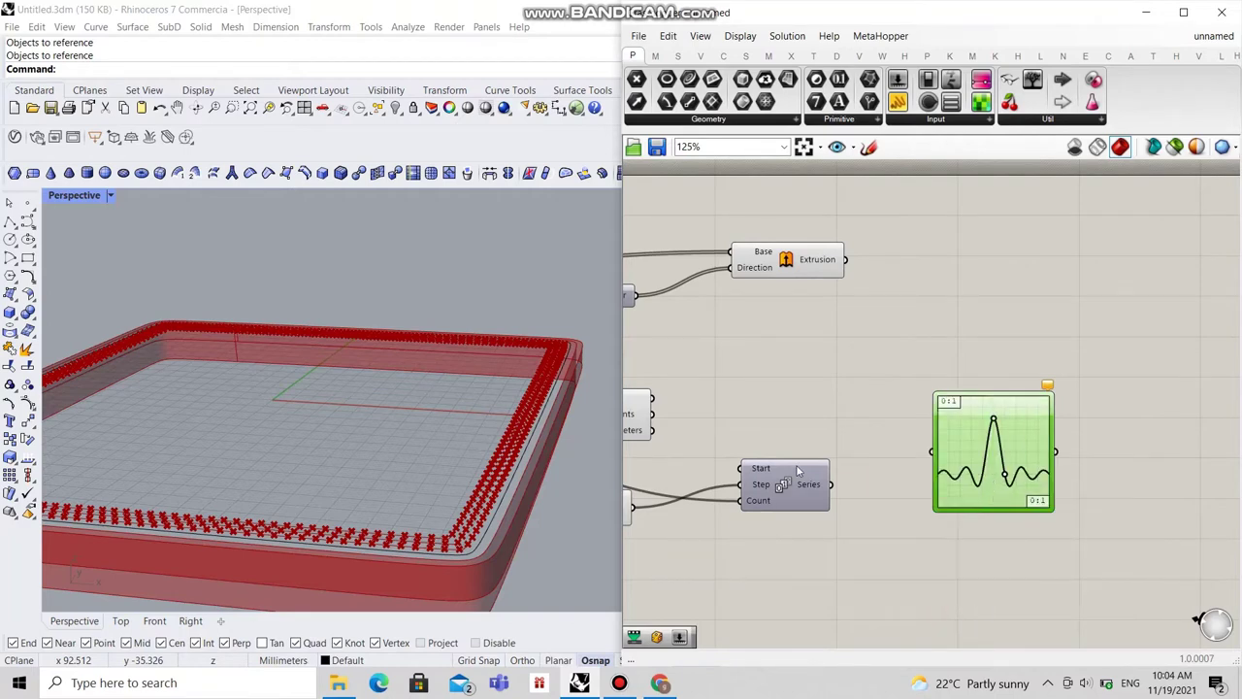
Step: Feed the Series output into the Graph Mapper and reshape the Sinc curve into a taller, wider central peak
drag(830, 485, 919, 455)
drag(1025, 439, 1010, 416)
drag(1018, 485, 1028, 484)
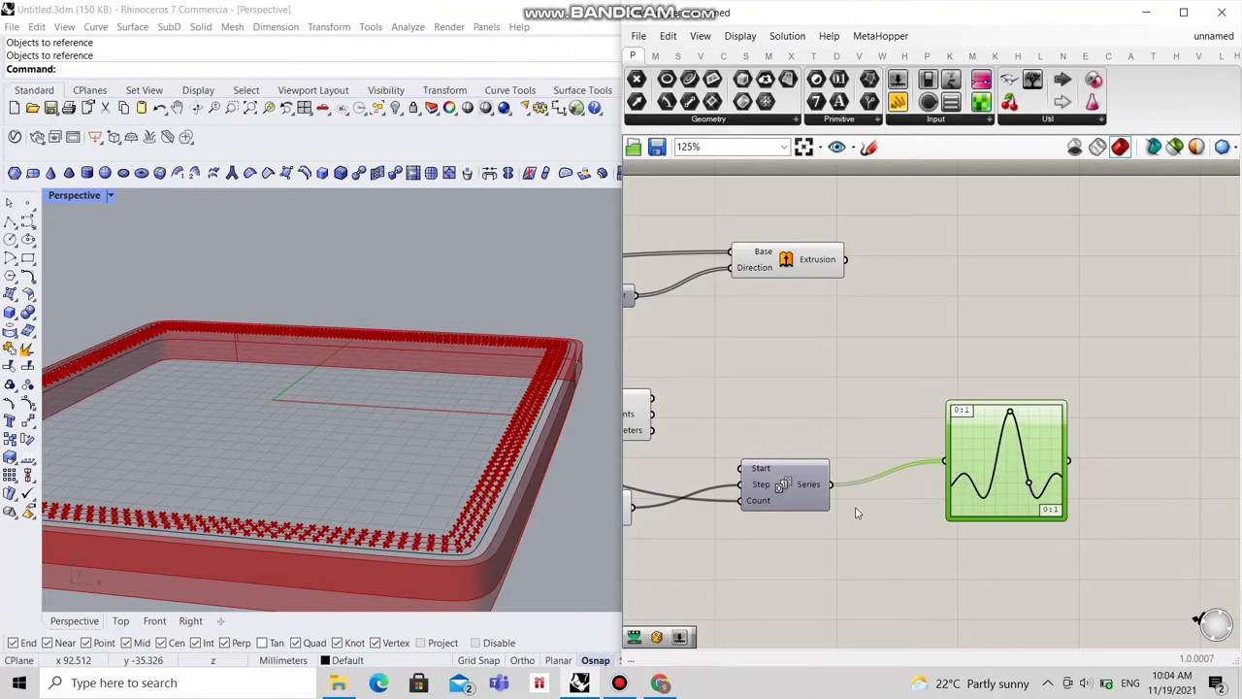
Step: Add a Remap Numbers component beyond the Graph Mapper and connect the graph output to its Value input
scroll(855, 512, down, 3)
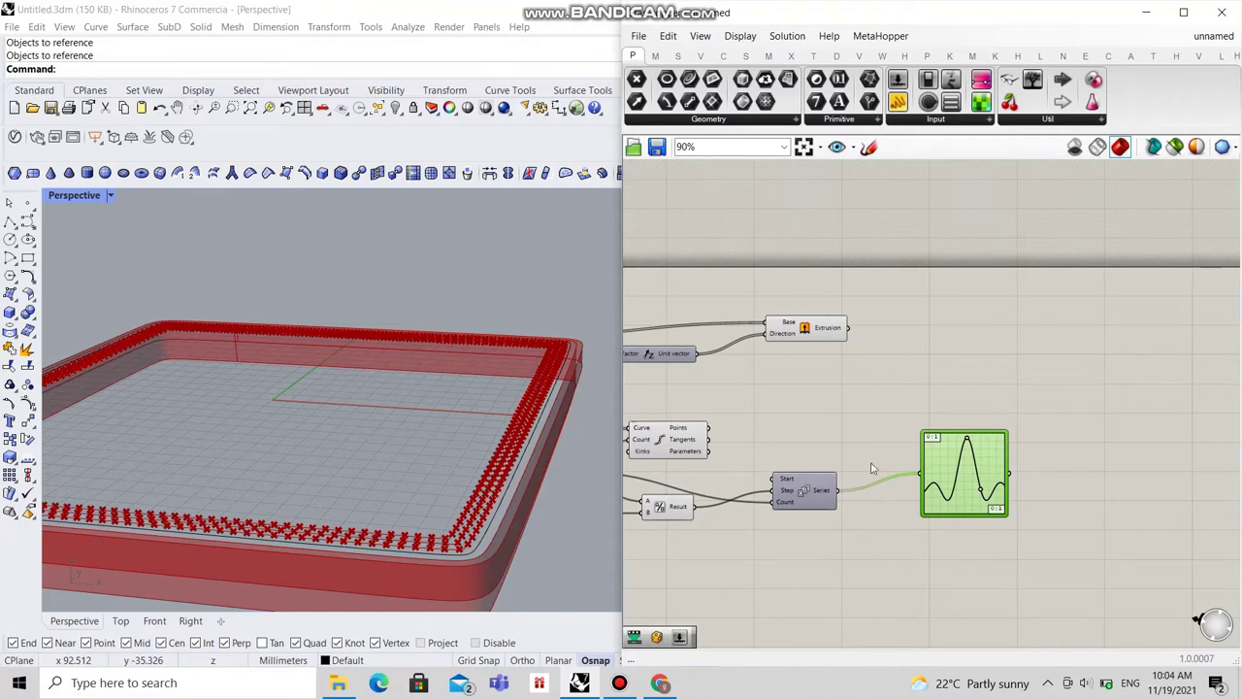
scroll(872, 468, down, 3)
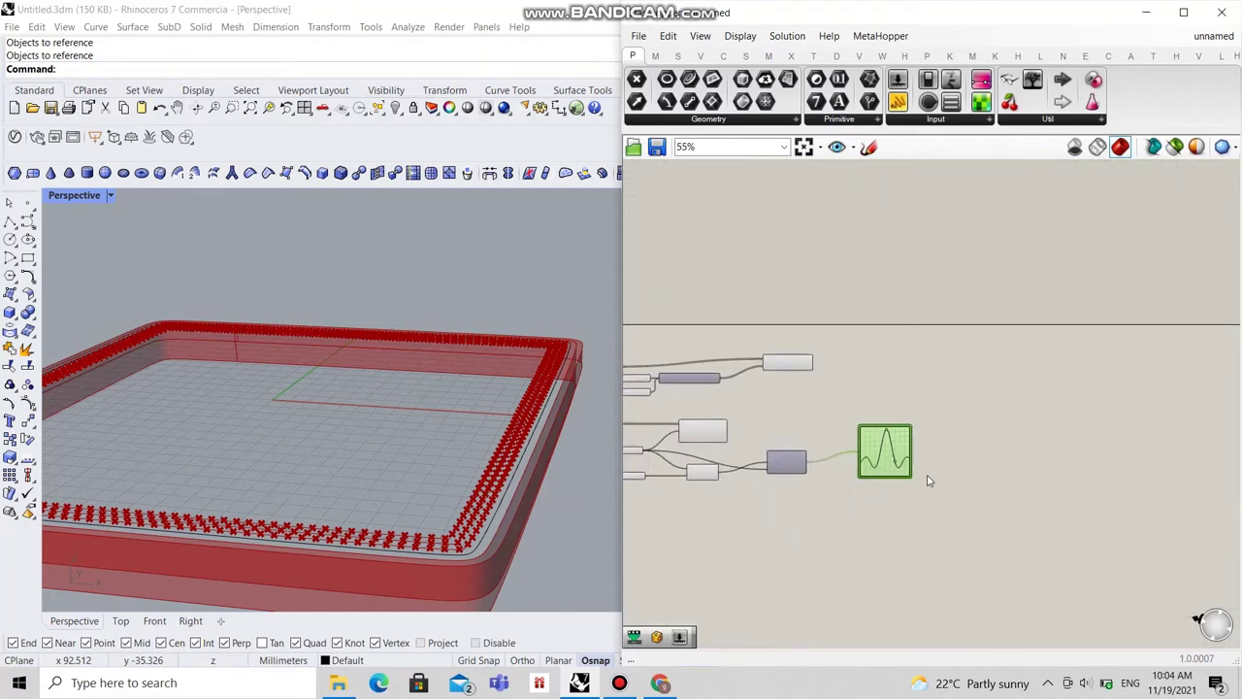
scroll(928, 480, up, 5)
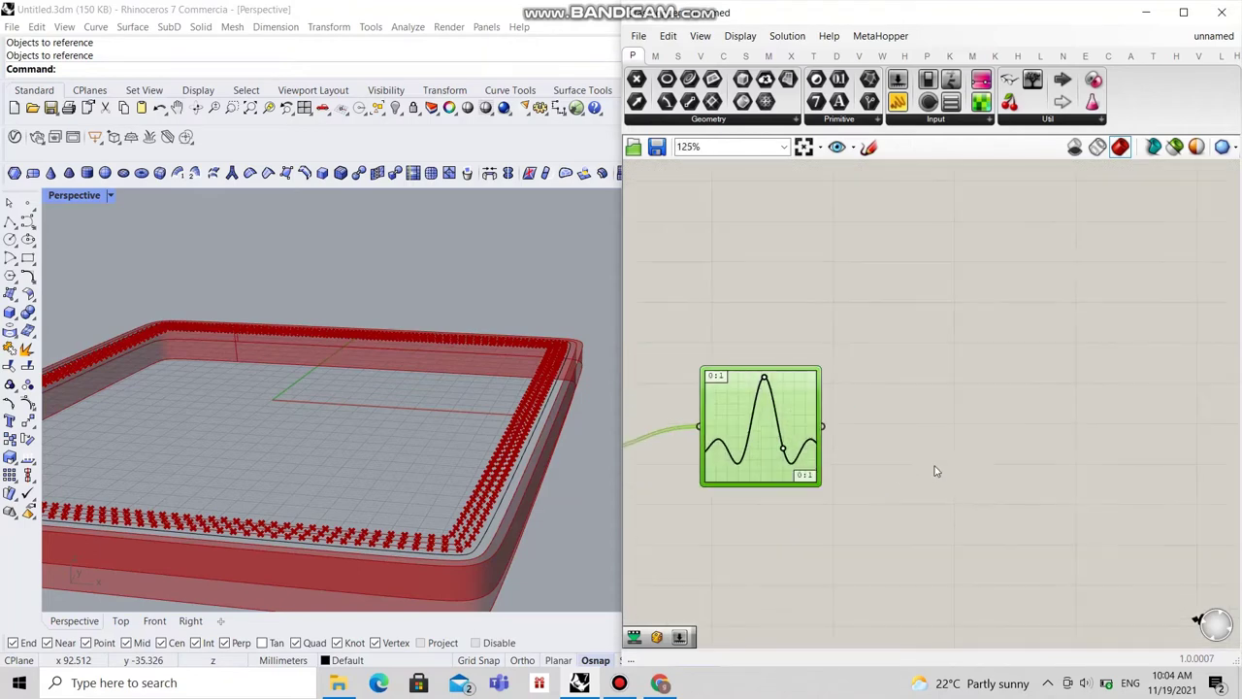
double_click(993, 496)
text(remap)
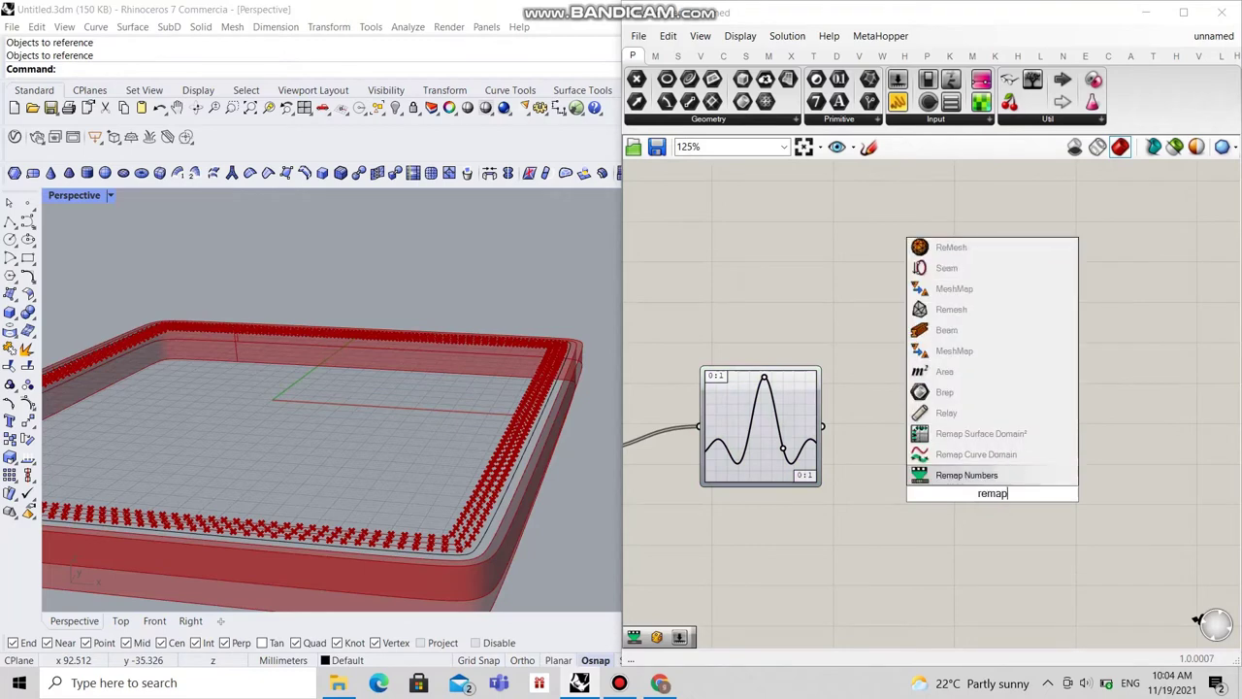
key(Return)
drag(992, 496, 1015, 518)
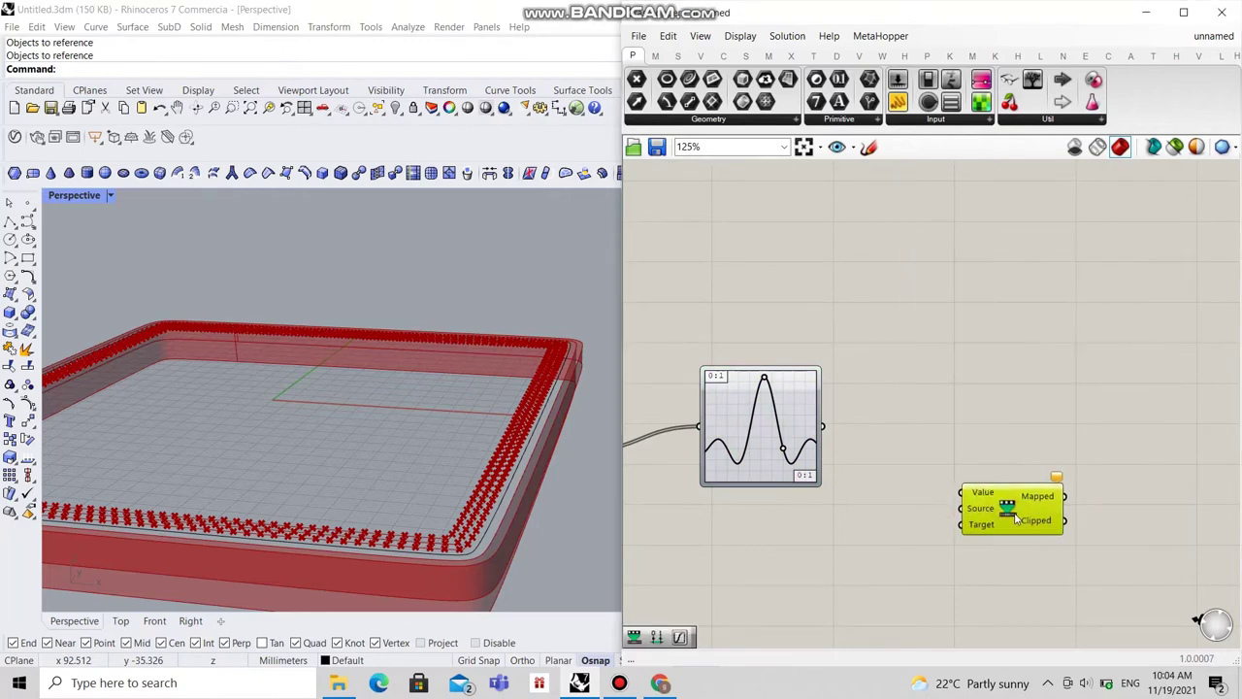
drag(824, 427, 1029, 519)
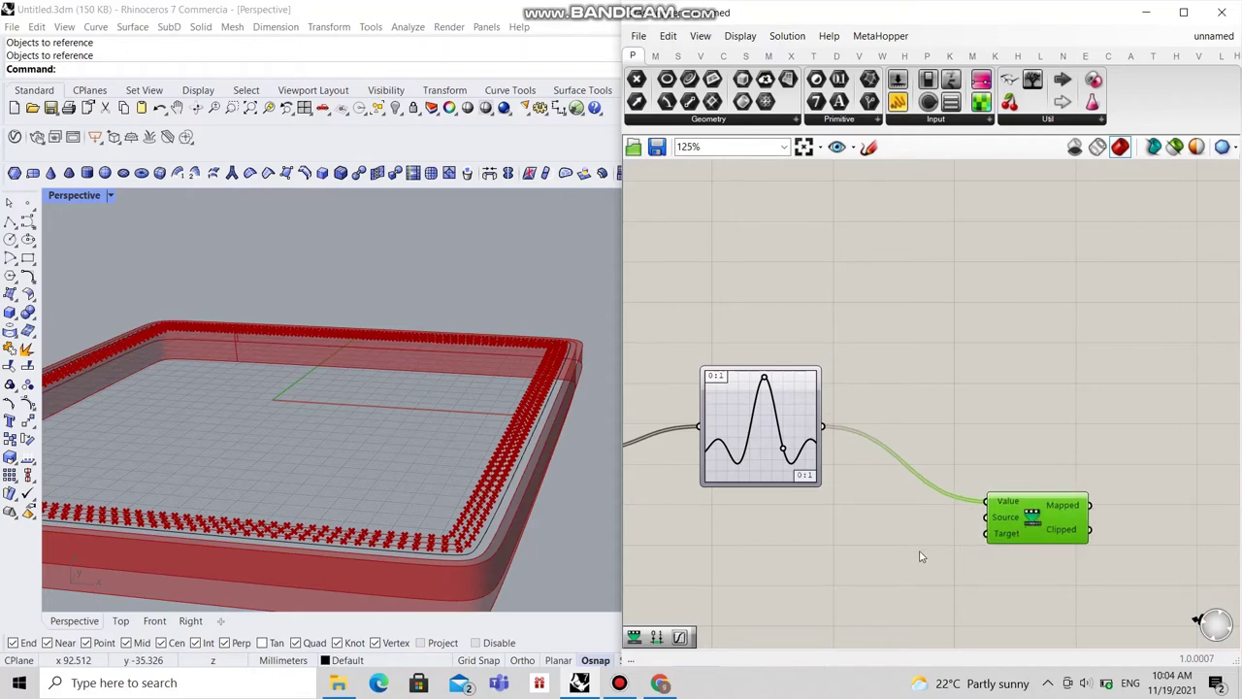
Step: Add a Construct Domain component below the Graph Mapper and connect its Domain output to the Remap Numbers Target input
right_drag(883, 553, 958, 490)
double_click(861, 510)
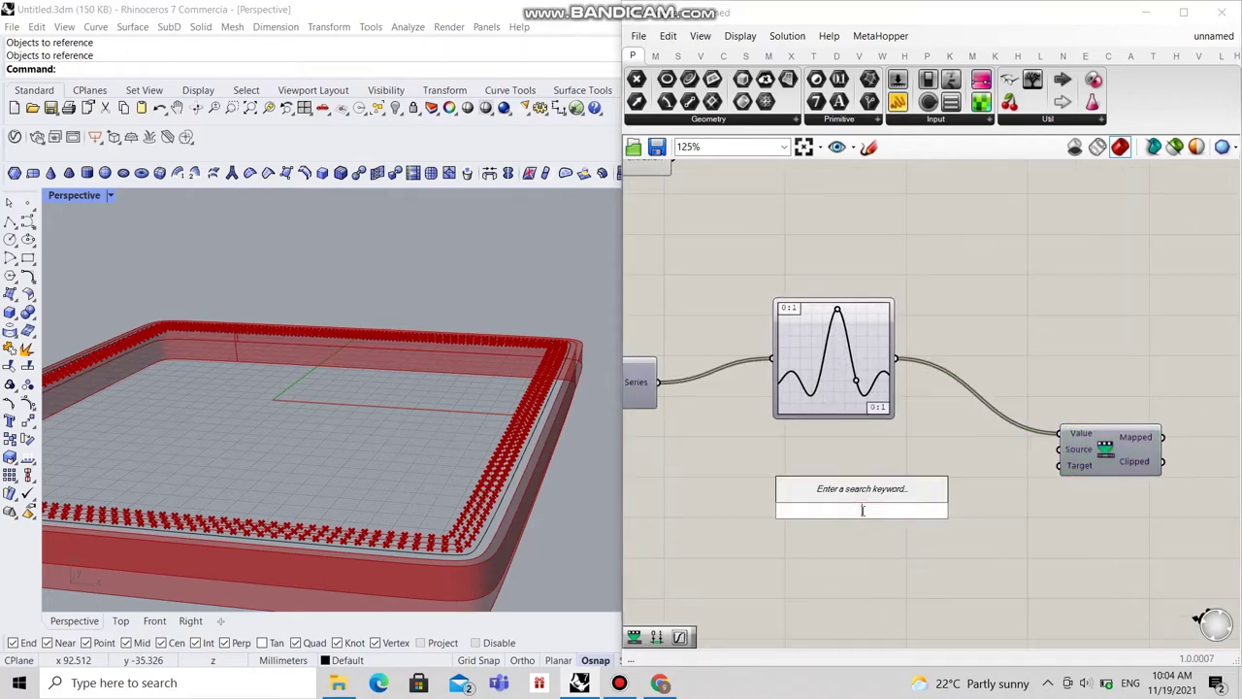
text(constru)
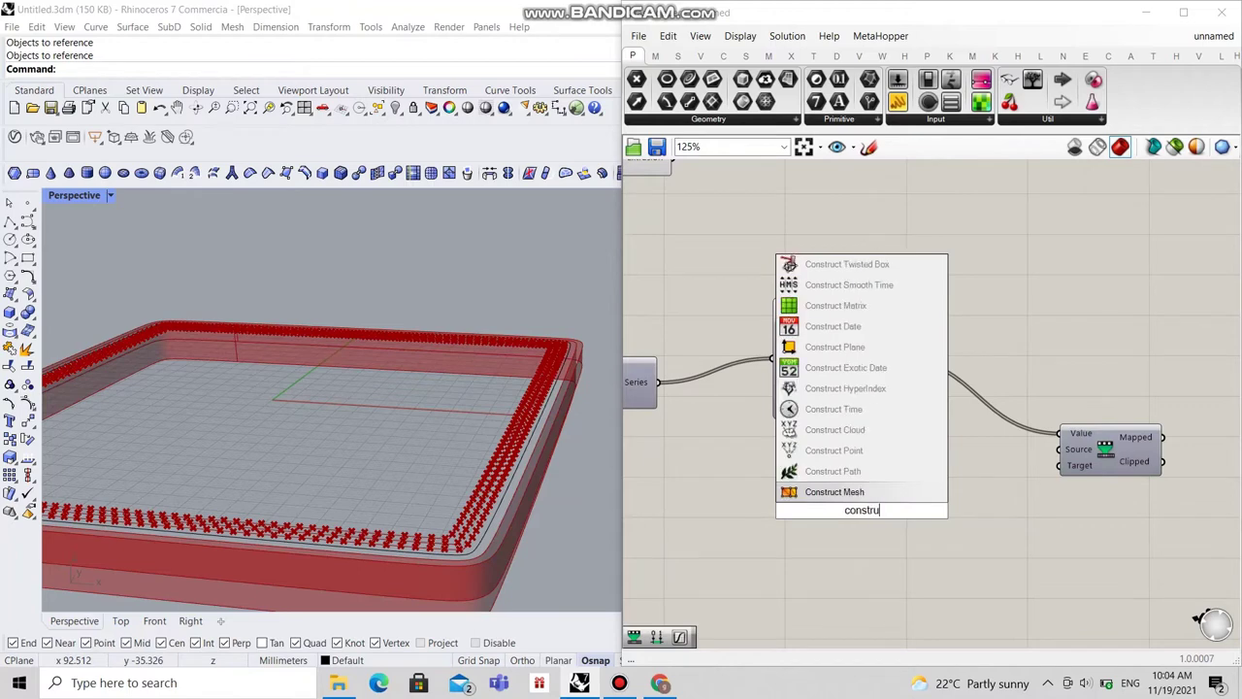
text(ct doma)
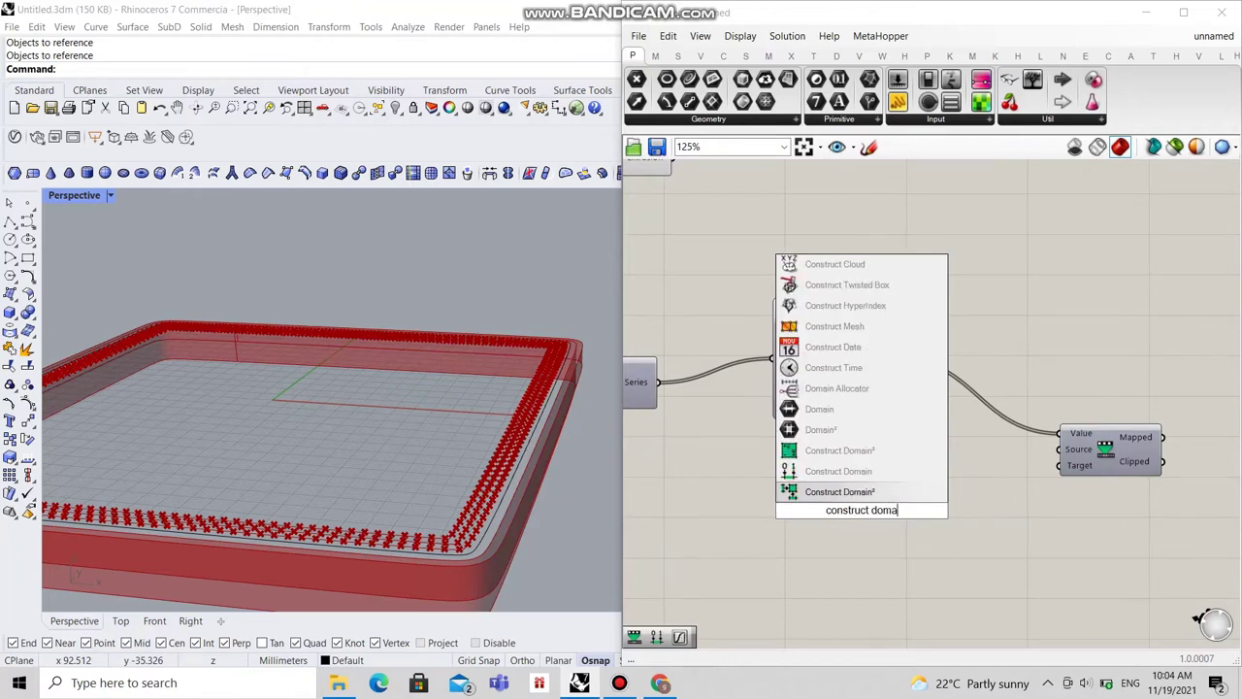
click(835, 472)
drag(870, 501, 1059, 465)
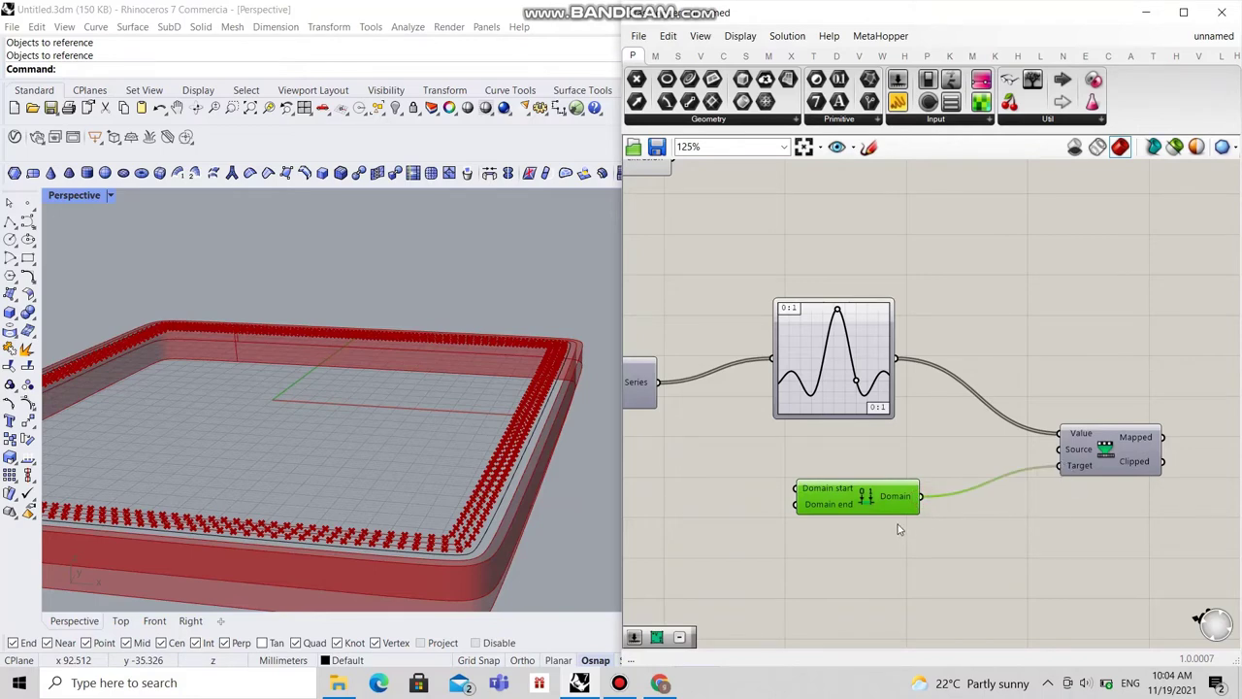
Step: Make two copies of the Construct Domain component below the original and add both Domain outputs to the Remap Numbers Target input
key(ctrl+c)
key(ctrl+v)
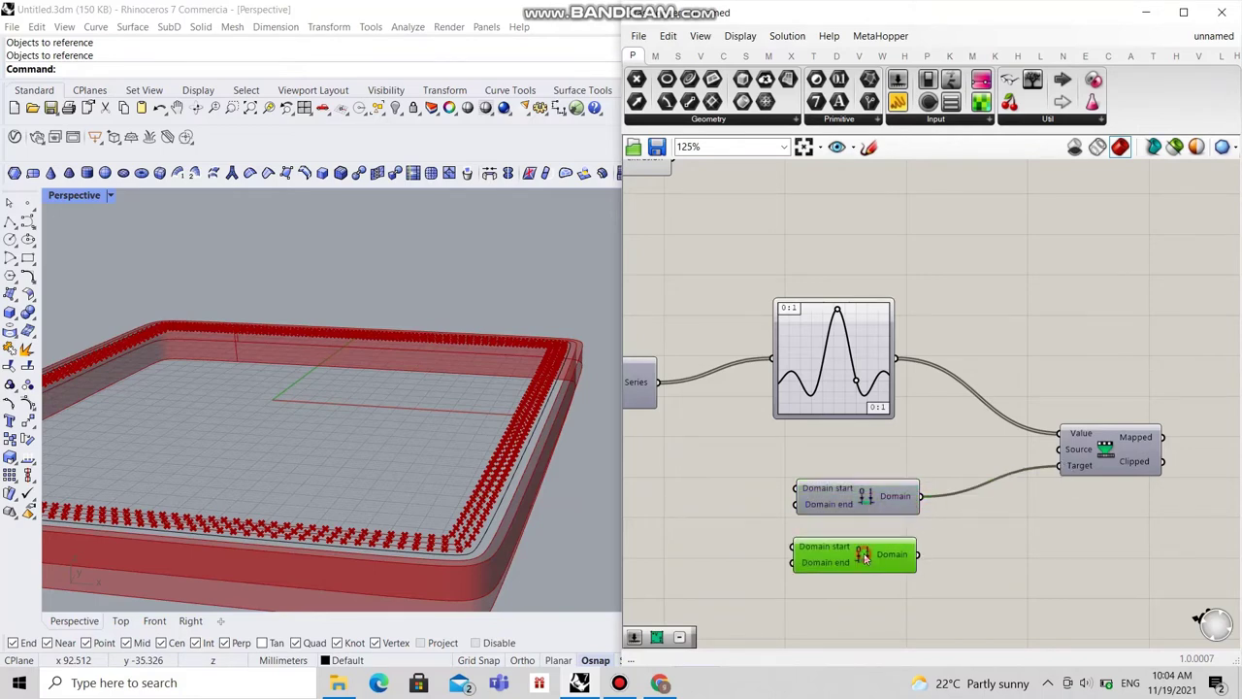
key(ctrl+v)
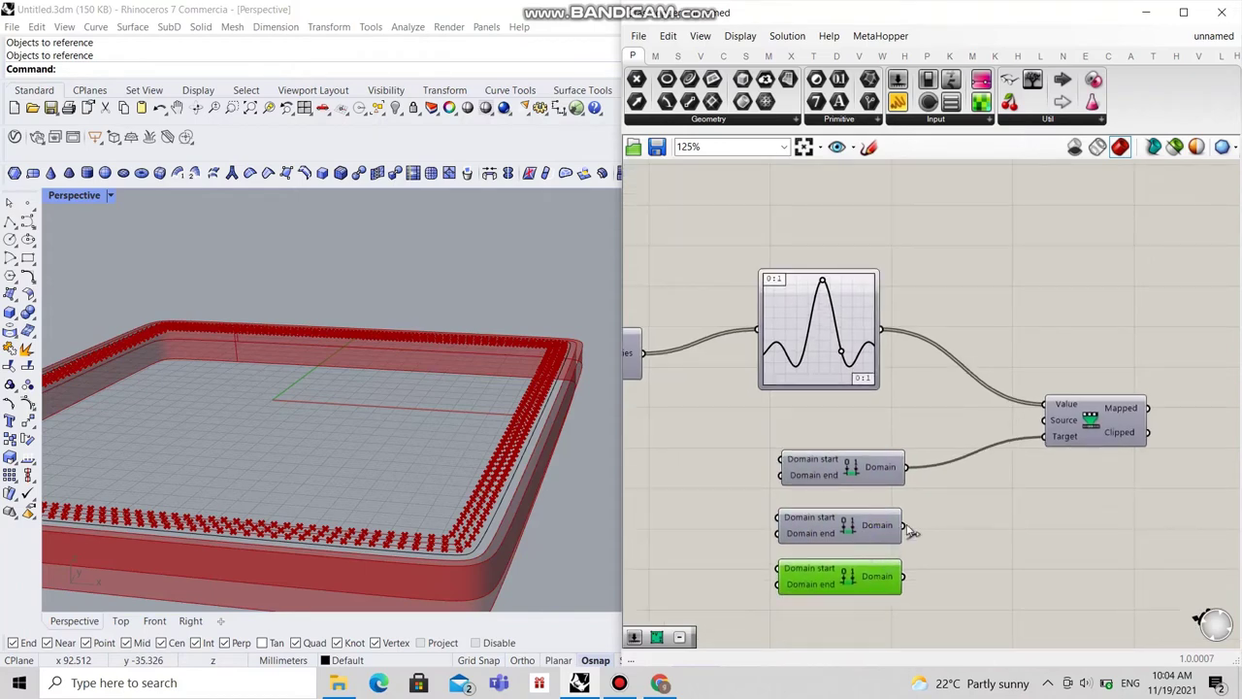
shift+drag(912, 530, 1046, 437)
shift+drag(910, 581, 1042, 442)
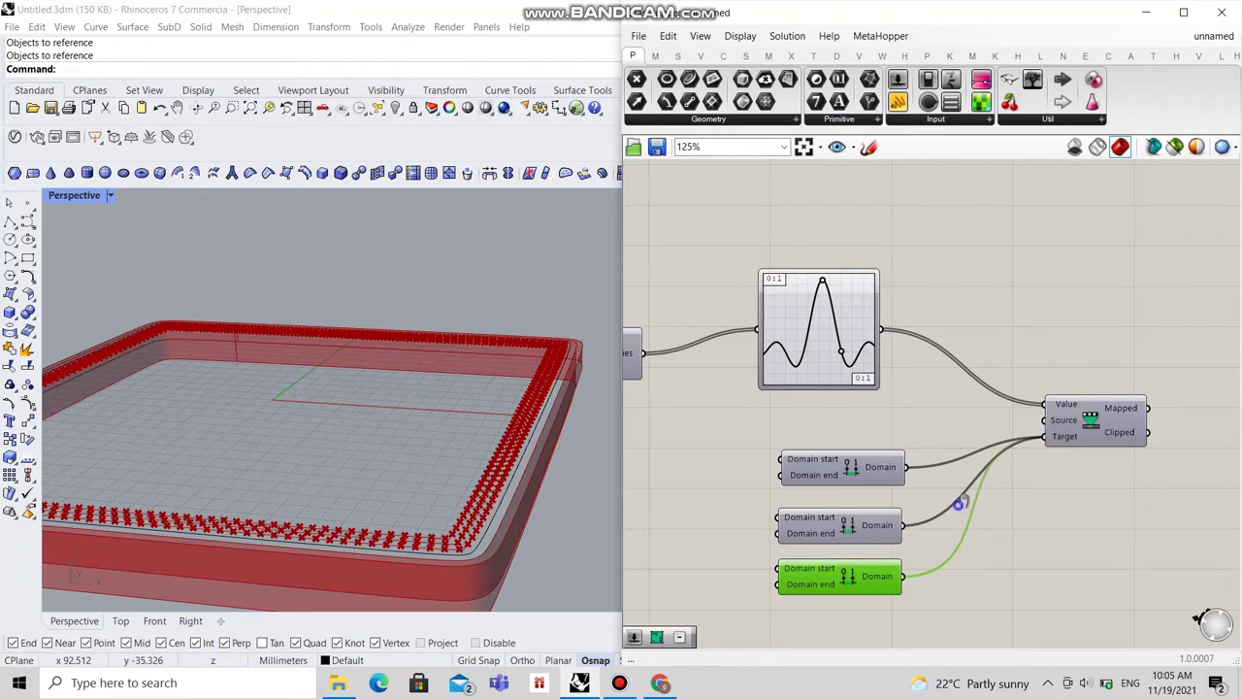
Step: Add number sliders set to 11 and 90 and connect them to the uppermost Construct Domain's Domain start and Domain end inputs
right_drag(959, 501, 992, 498)
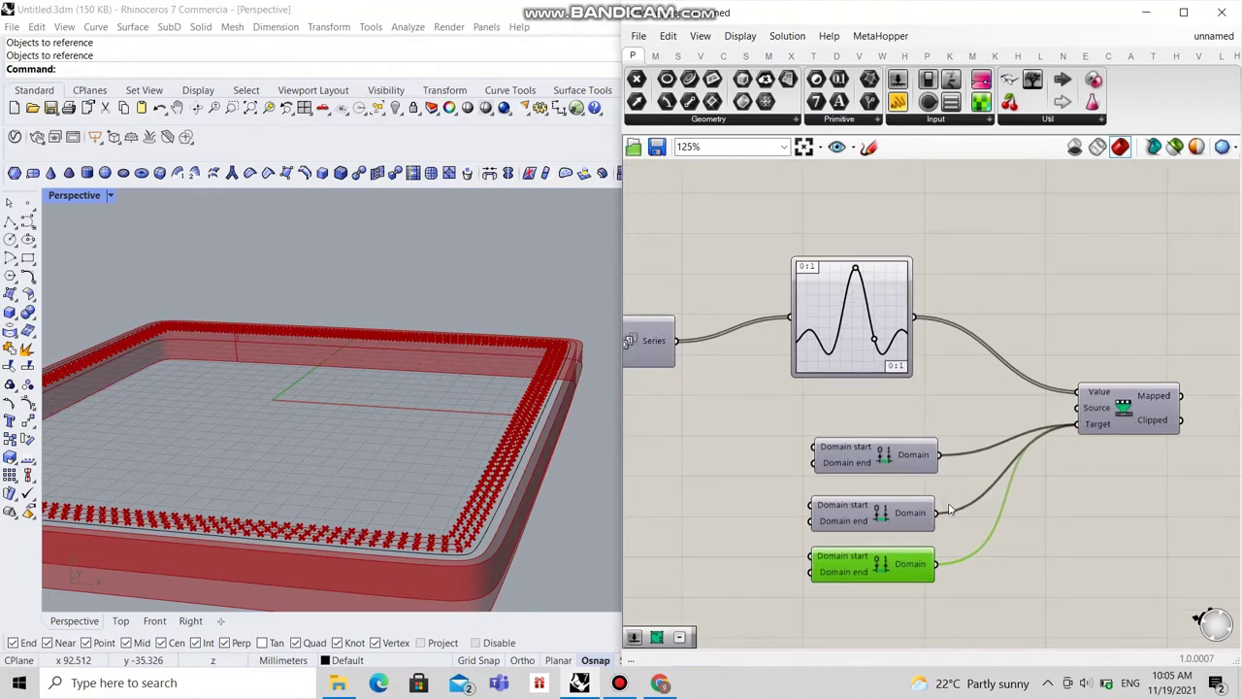
scroll(799, 502, left, 3)
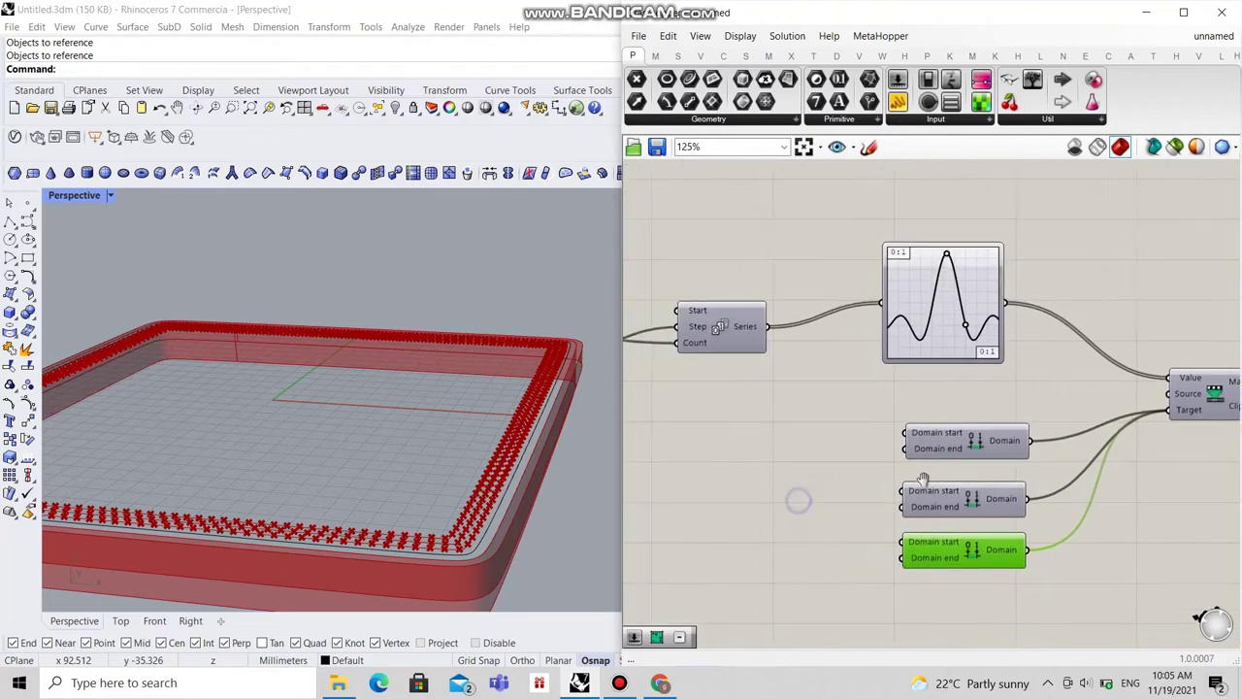
double_click(815, 433)
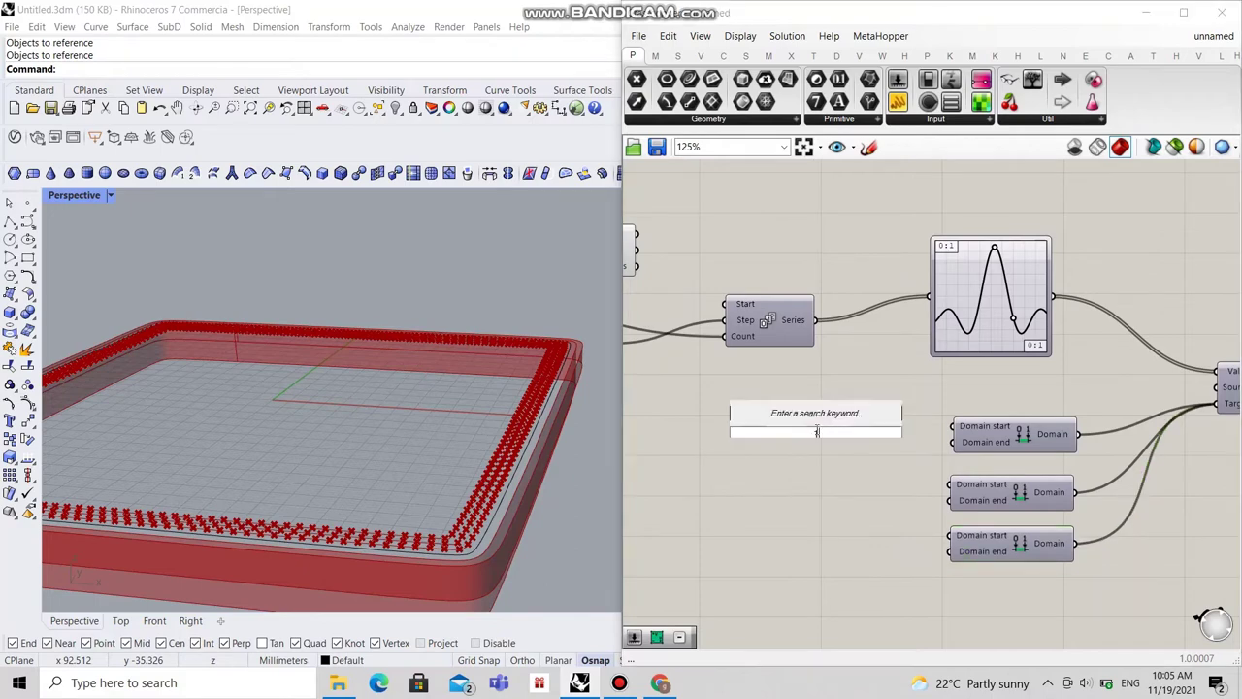
text(11)
key(Return)
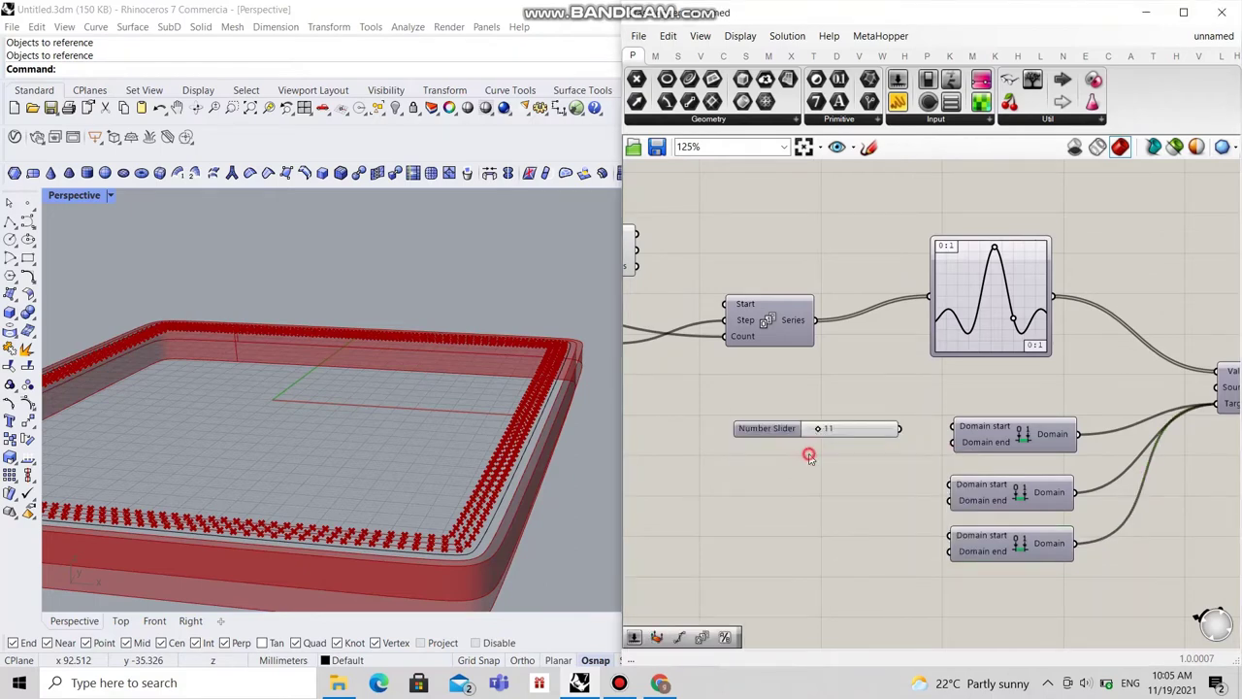
double_click(809, 456)
text(90)
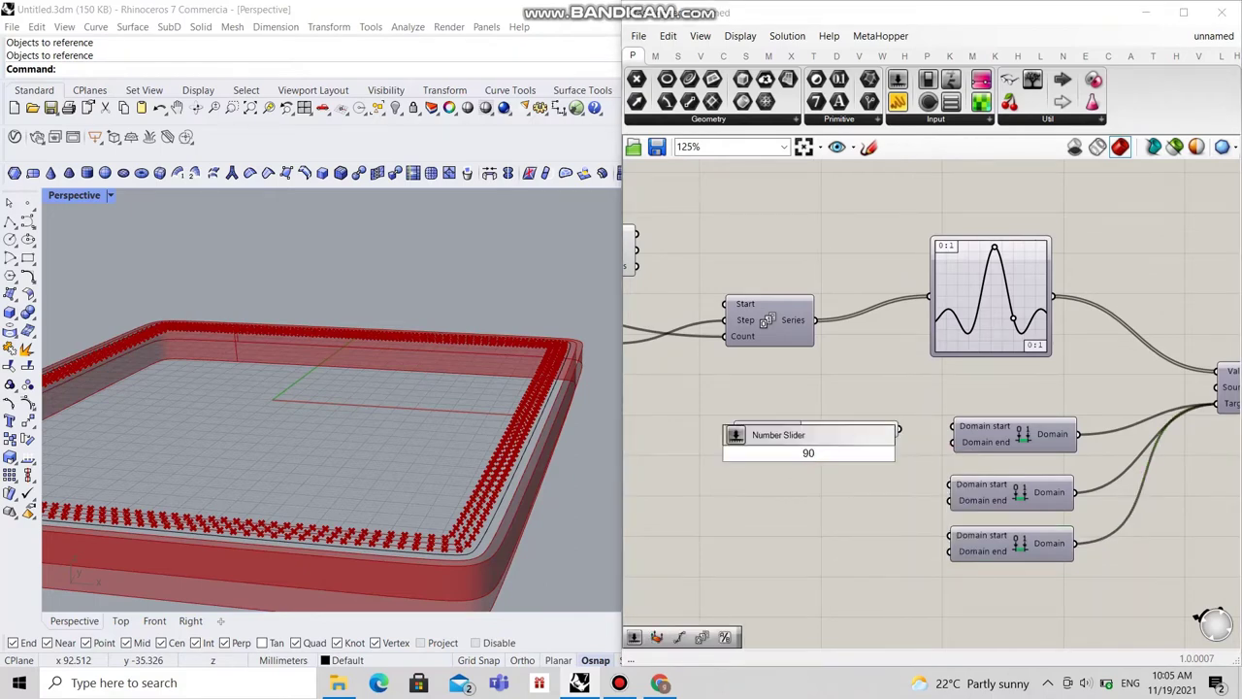
key(Return)
drag(899, 428, 954, 428)
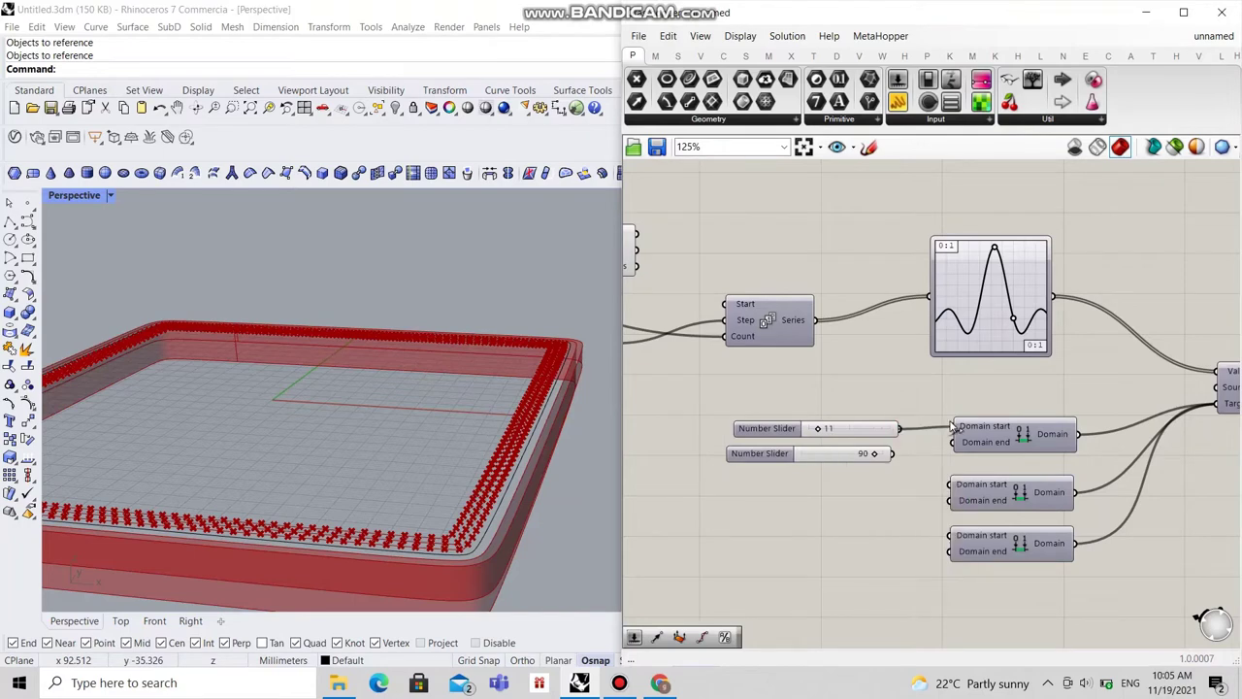
drag(896, 462, 954, 443)
Step: Copy the 90 slider twice, wiring the copies to the other two Construct Domains' Domain end inputs and the 11 slider to both Domain starts
click(789, 458)
drag(789, 458, 784, 557)
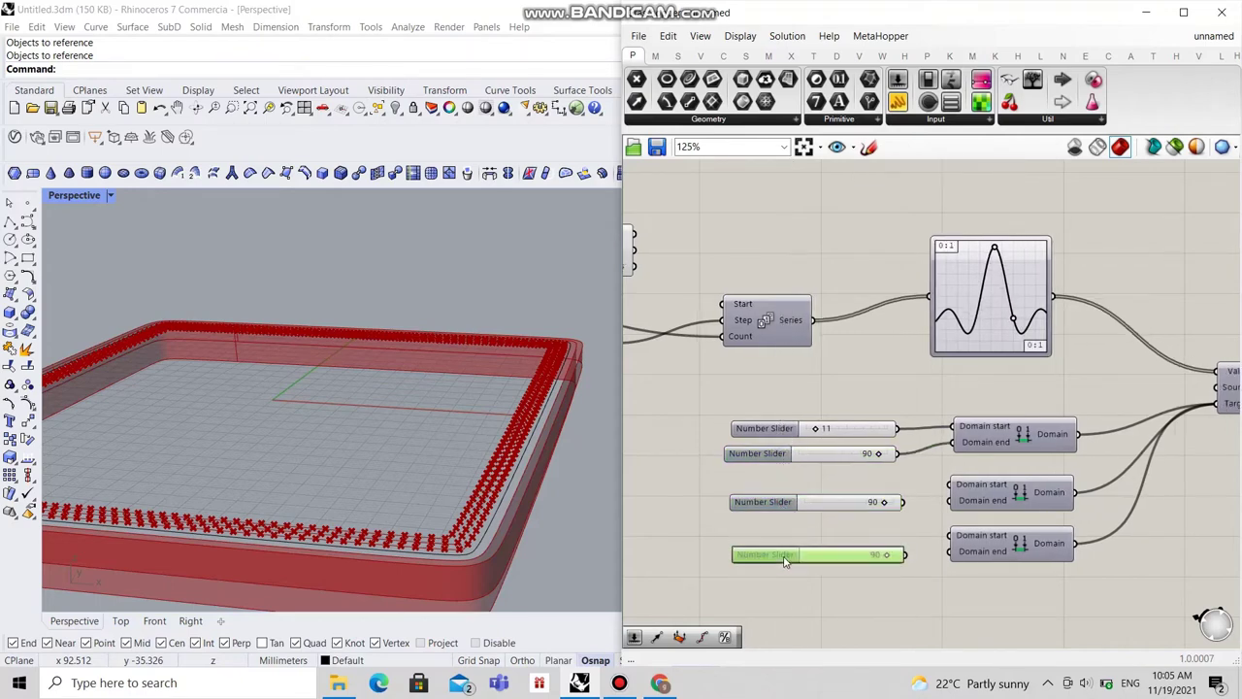
drag(898, 430, 951, 485)
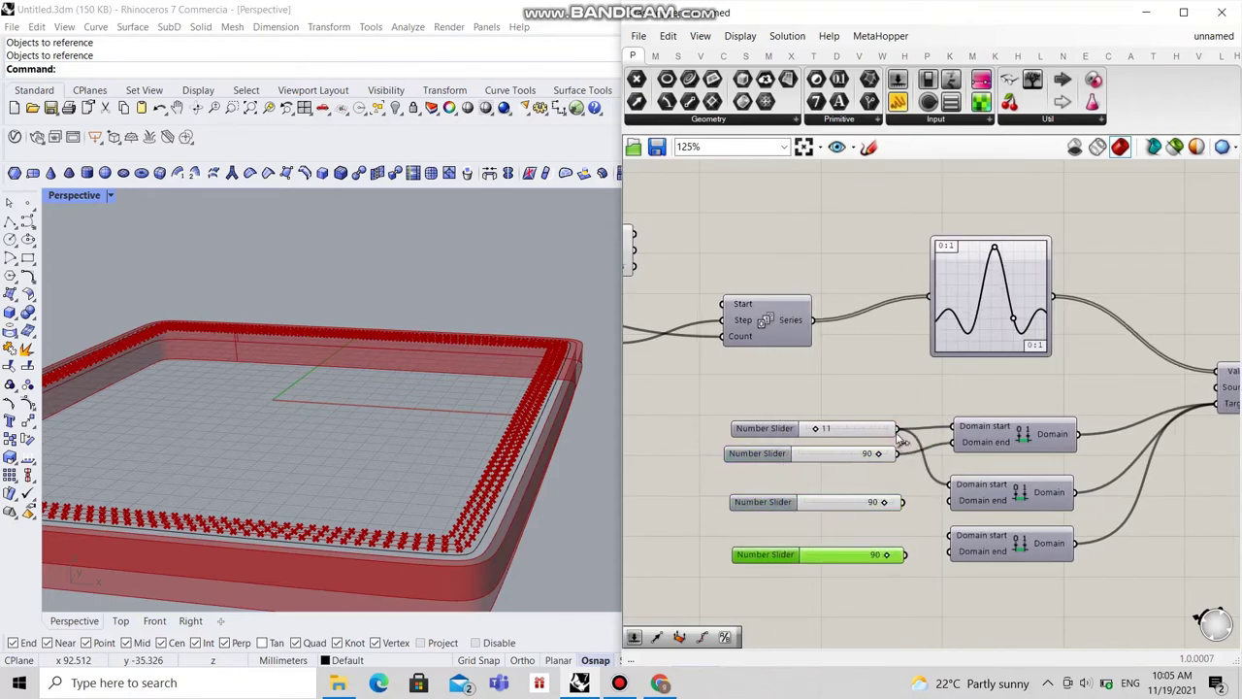
drag(898, 430, 946, 501)
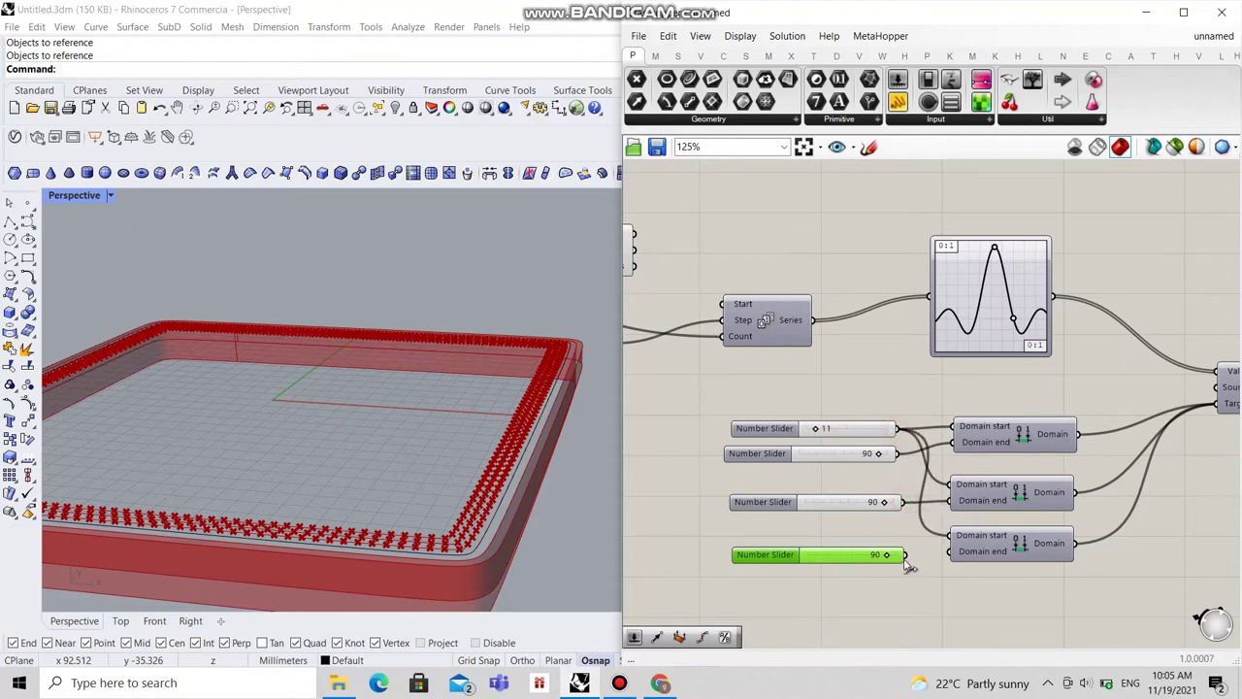
drag(906, 555, 954, 555)
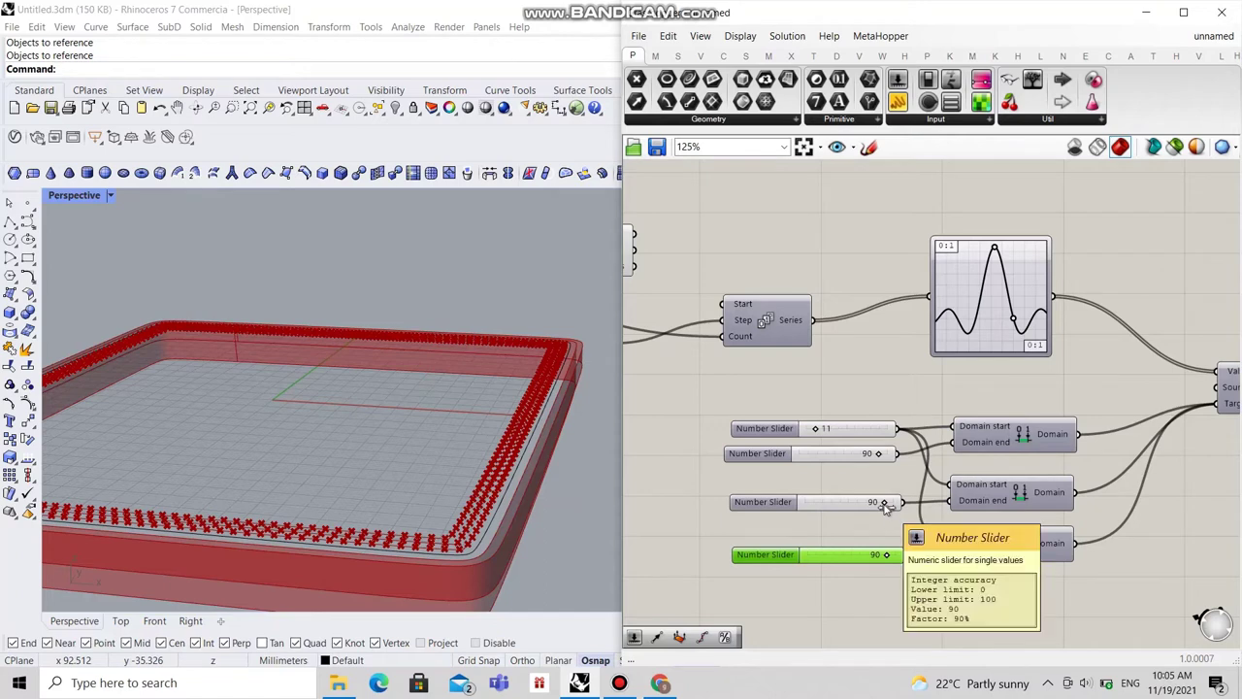
Step: Set the two copied sliders to 69 for the middle Construct Domain and 52 for the lowest one
drag(883, 503, 863, 505)
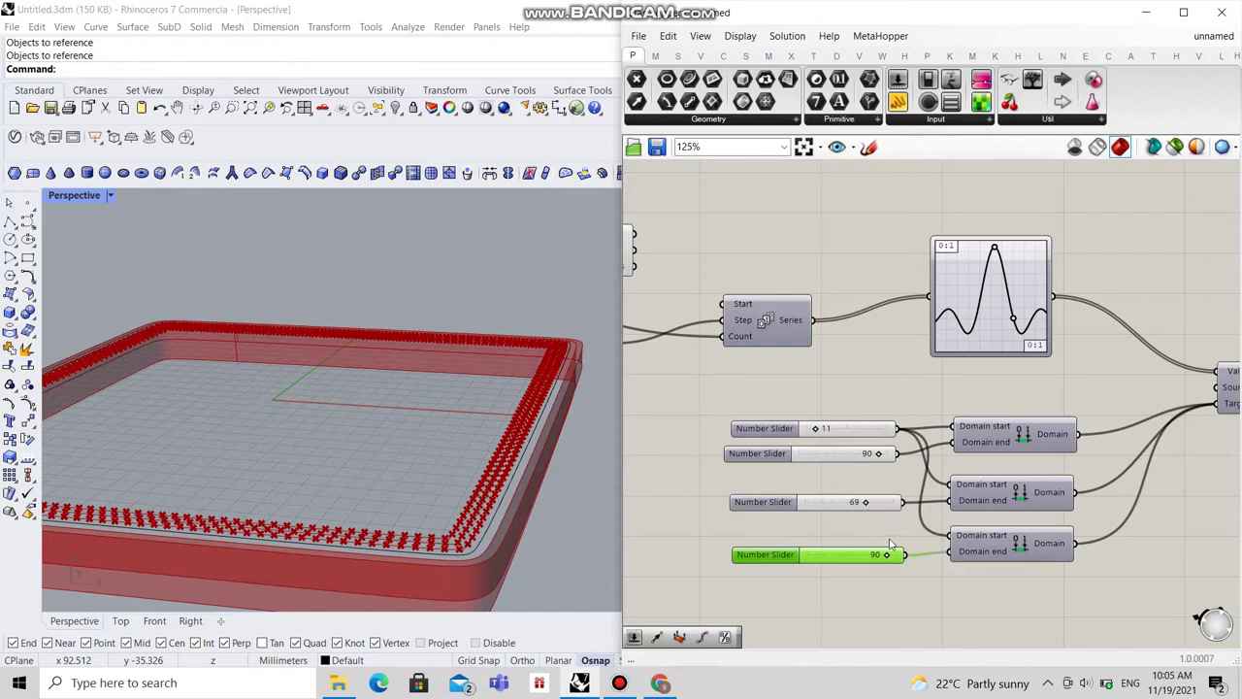
drag(884, 556, 835, 561)
Step: Graft the Target input of the Remap Numbers component
scroll(858, 504, down, 2)
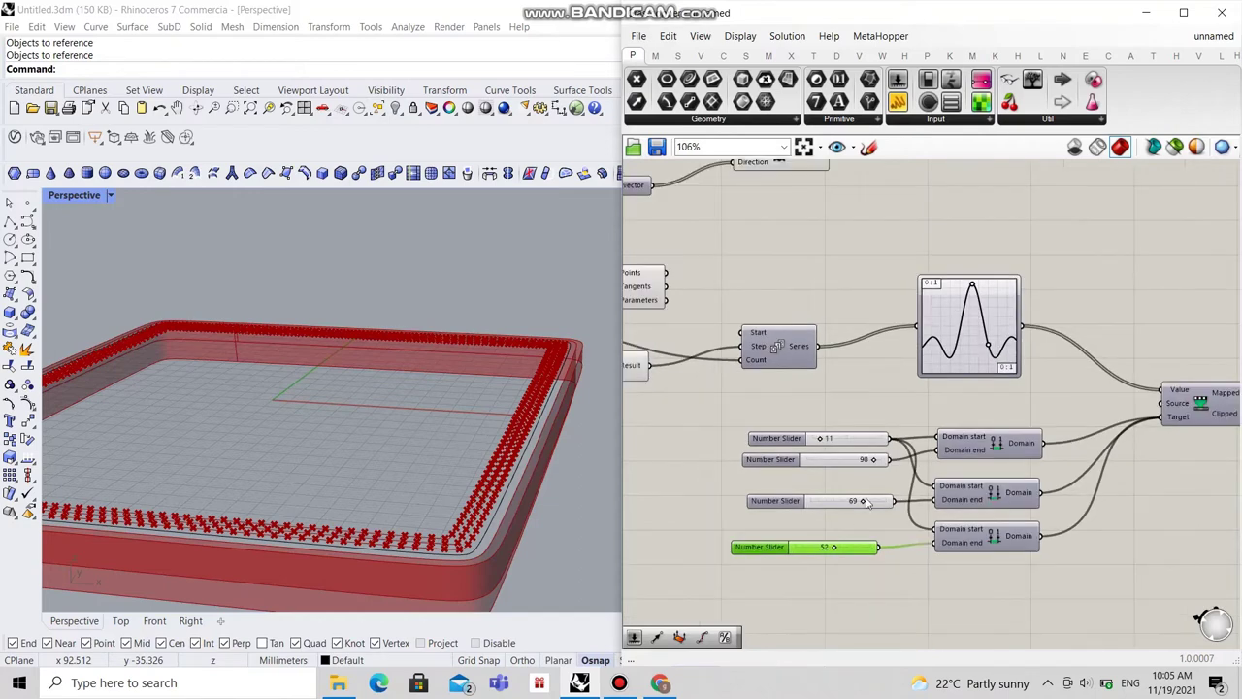
right_click(1085, 408)
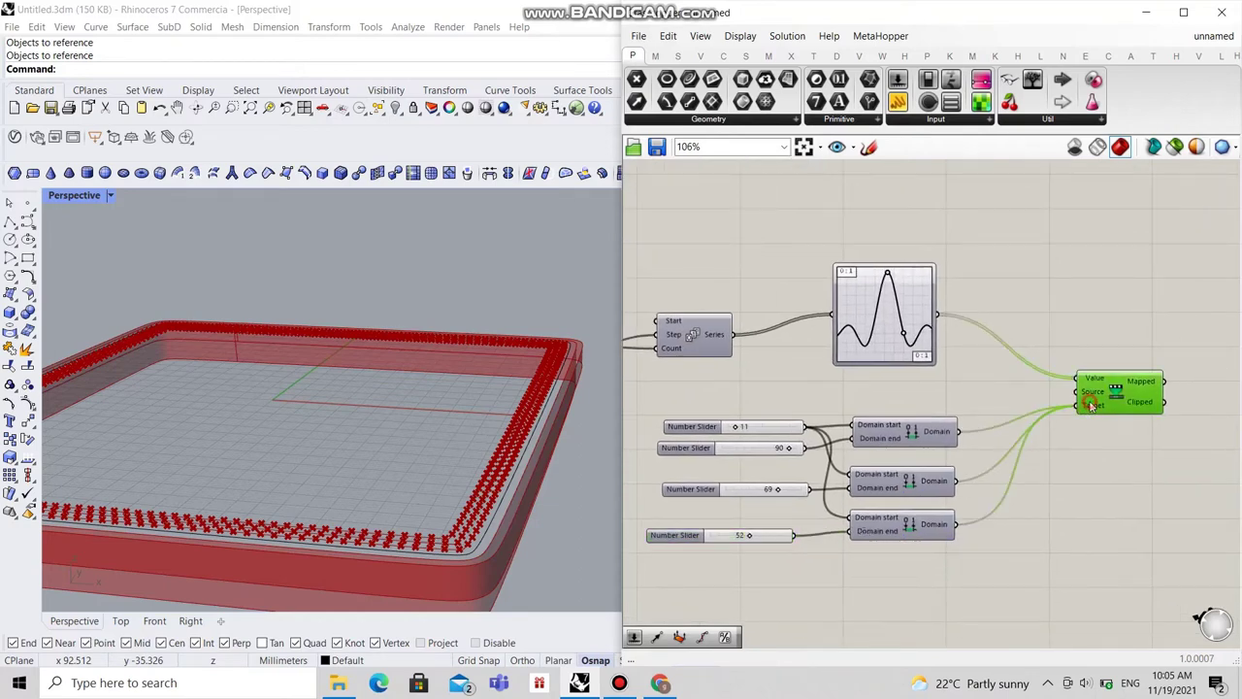
click(1120, 506)
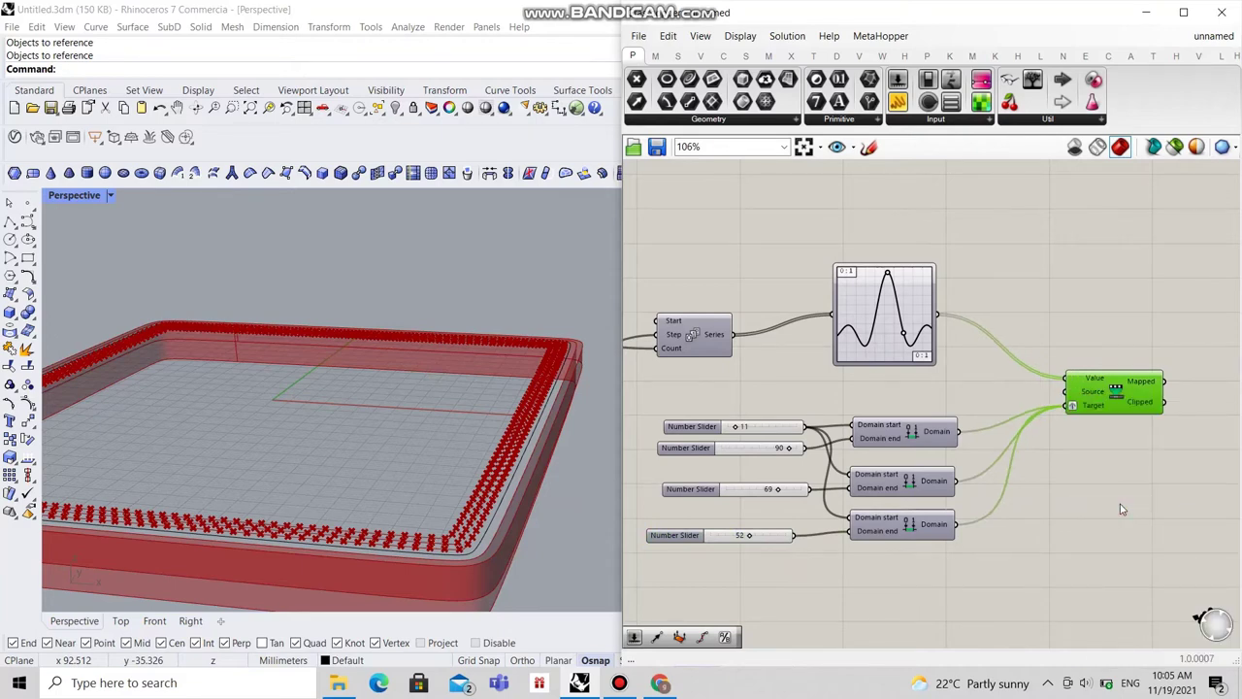
Step: Add a Shift List component beyond Remap Numbers and connect the Mapped output to its List input
scroll(1059, 494, down, 4)
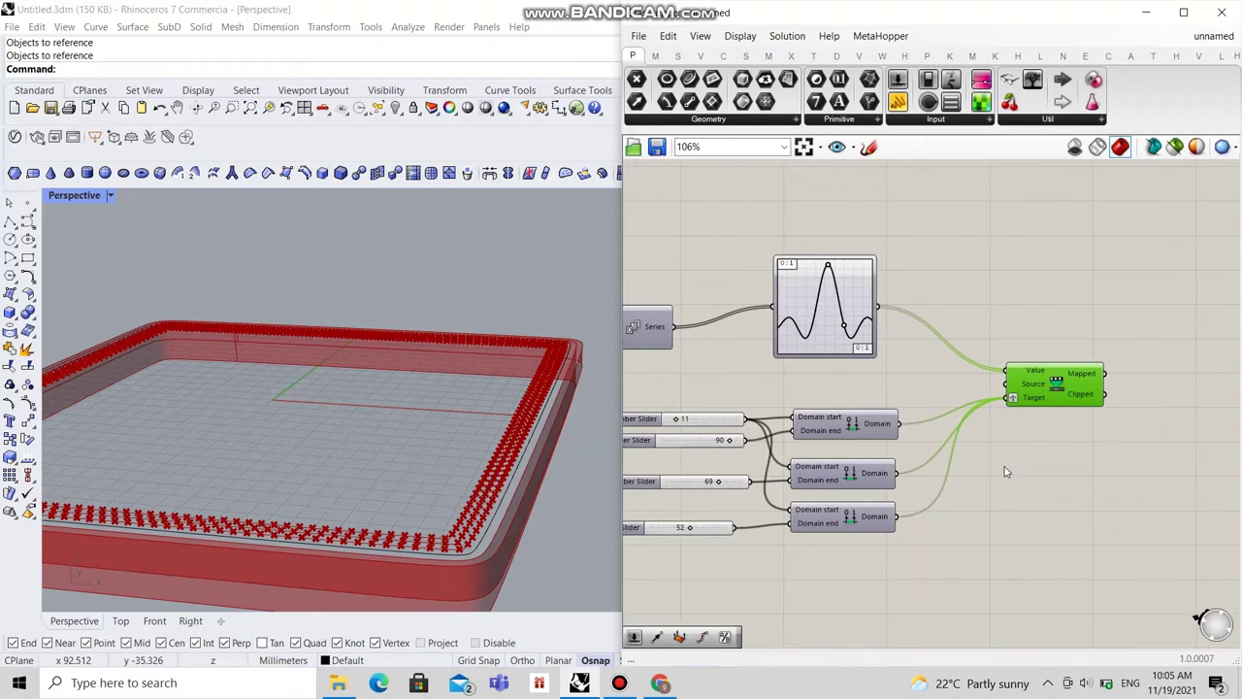
scroll(1018, 410, up, 2)
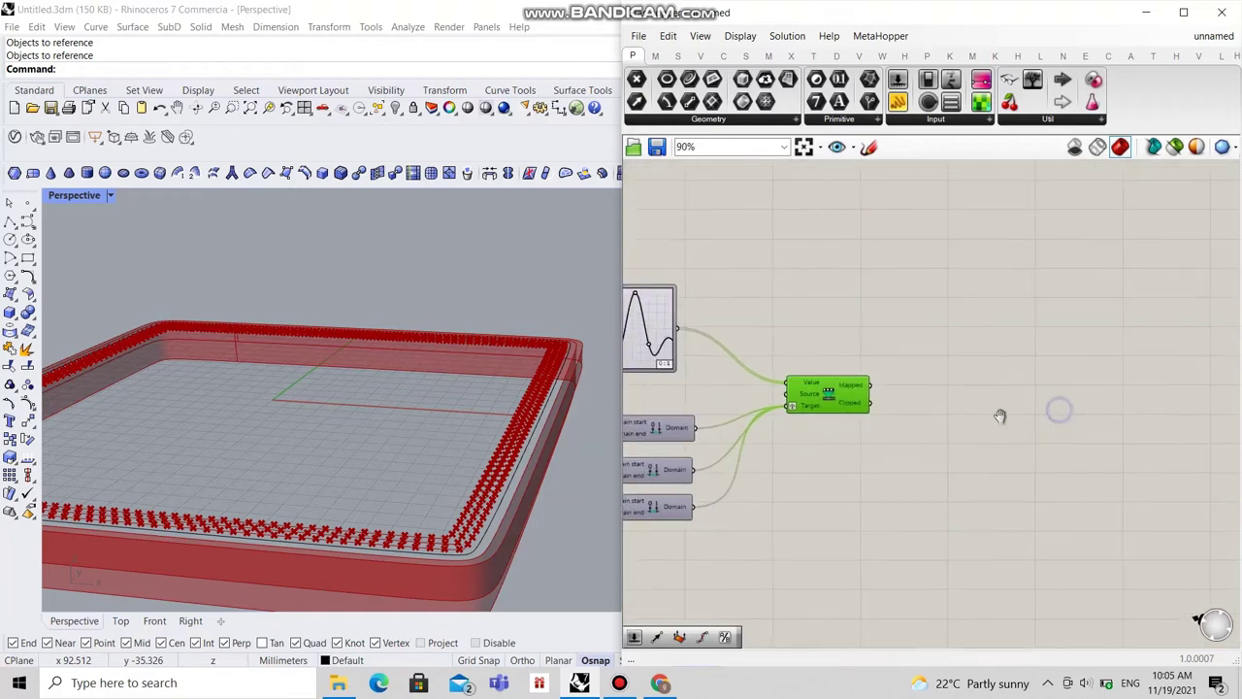
double_click(1063, 385)
text(shi)
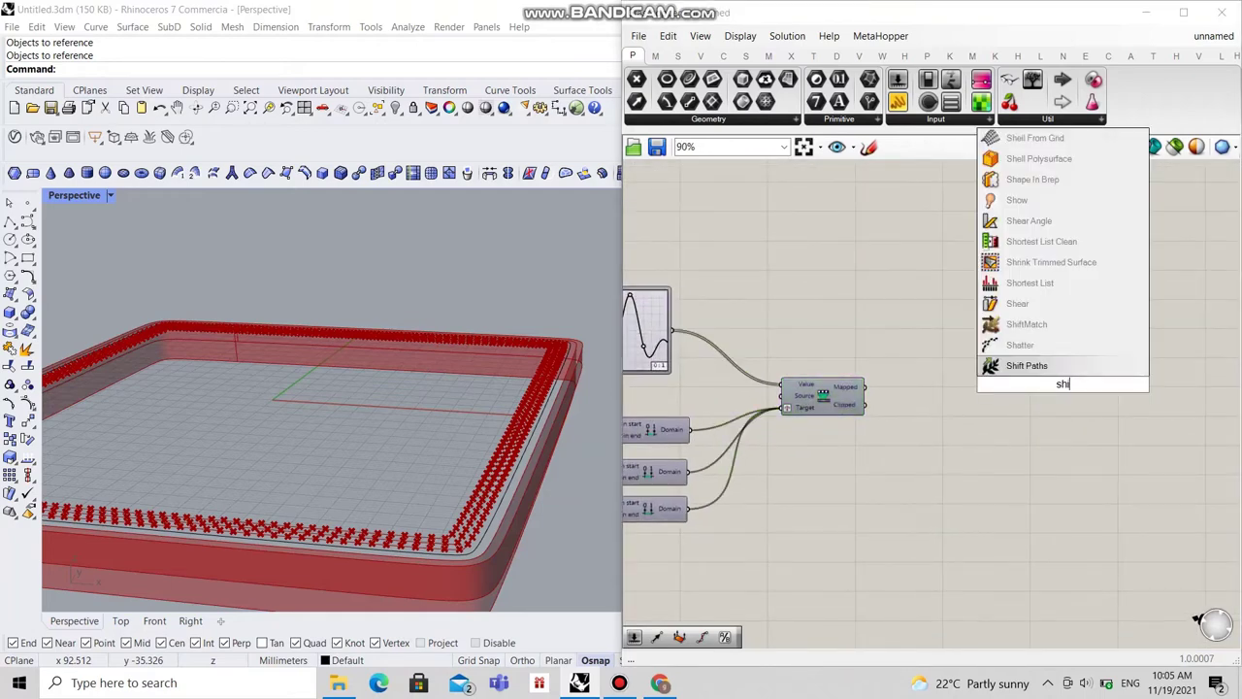
text(ft list)
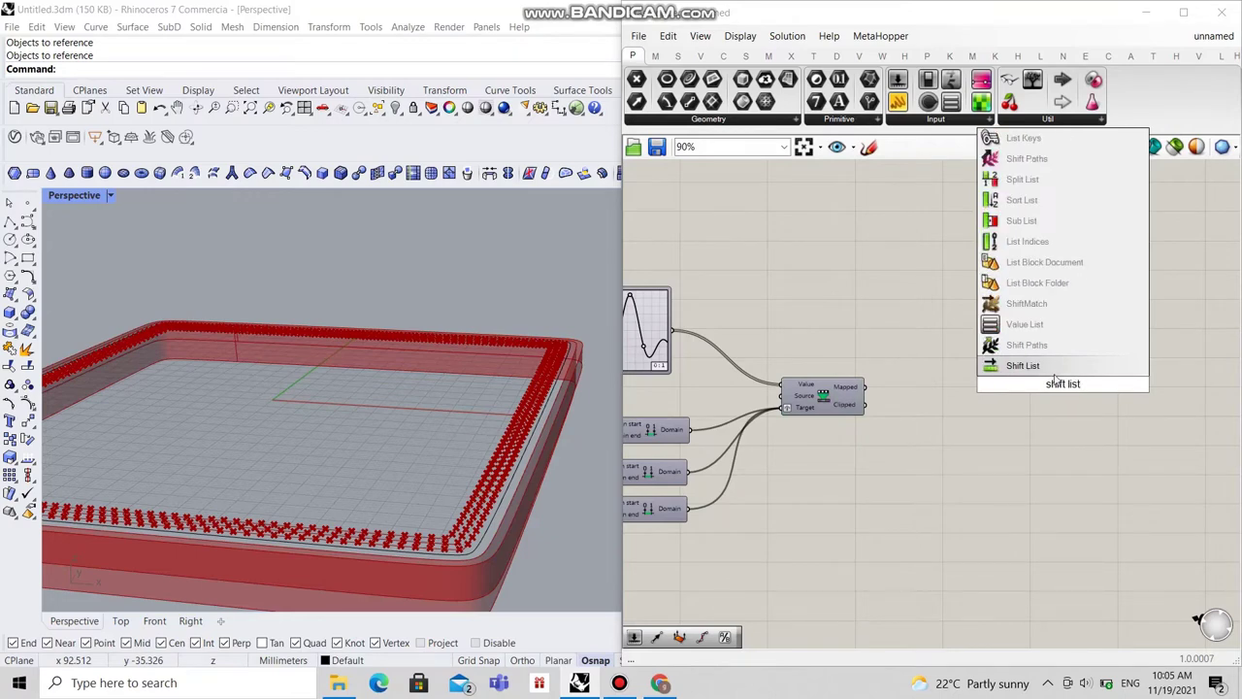
key(Return)
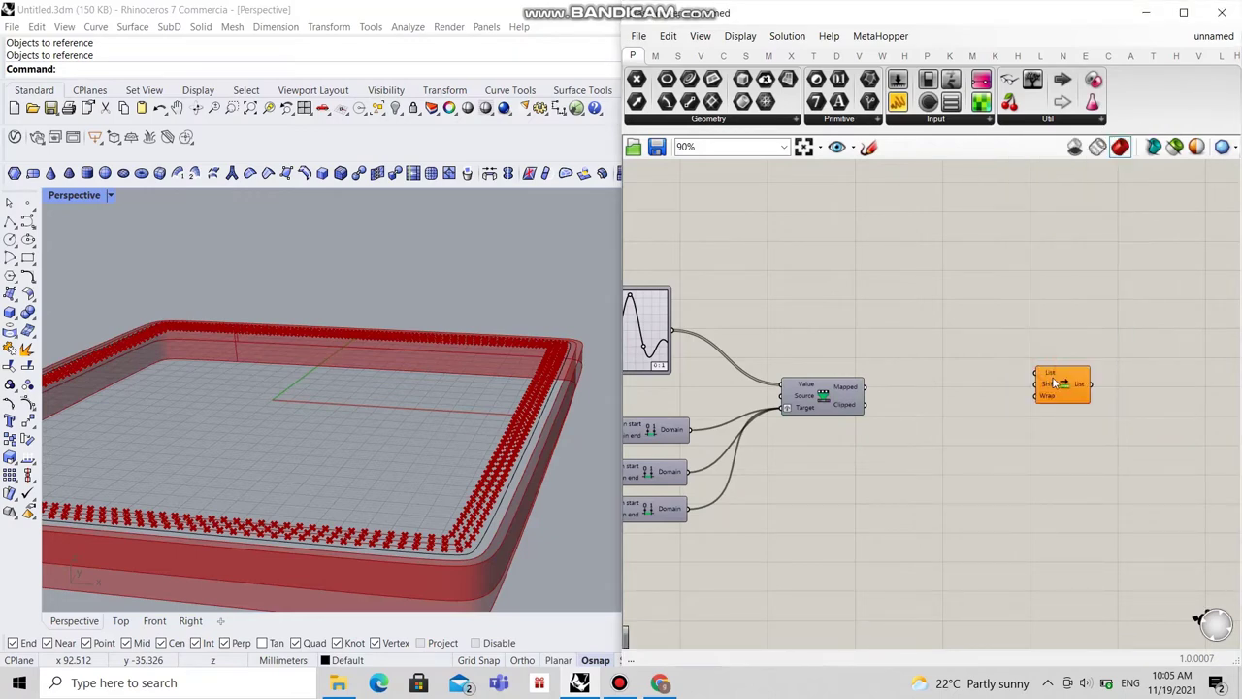
drag(1054, 380, 994, 388)
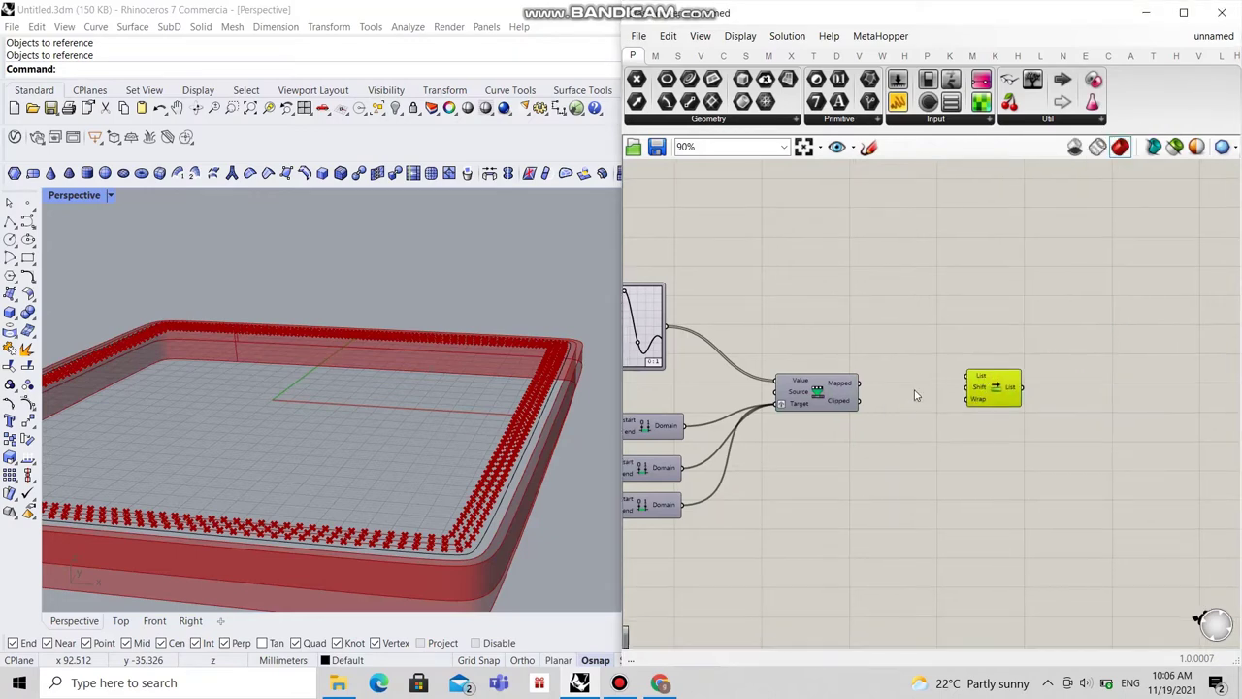
scroll(915, 395, up, 2)
drag(840, 380, 1068, 442)
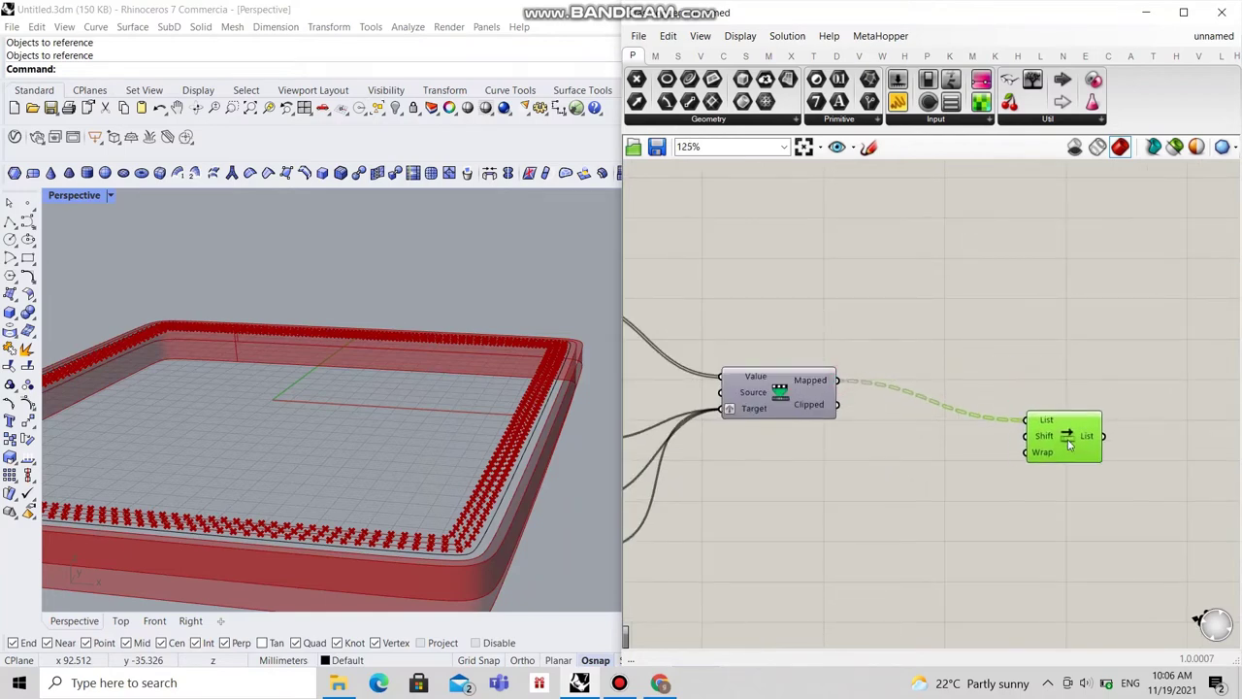
Step: Add an Addition component below the wire between Remap Numbers and Shift List
click(875, 495)
double_click(875, 494)
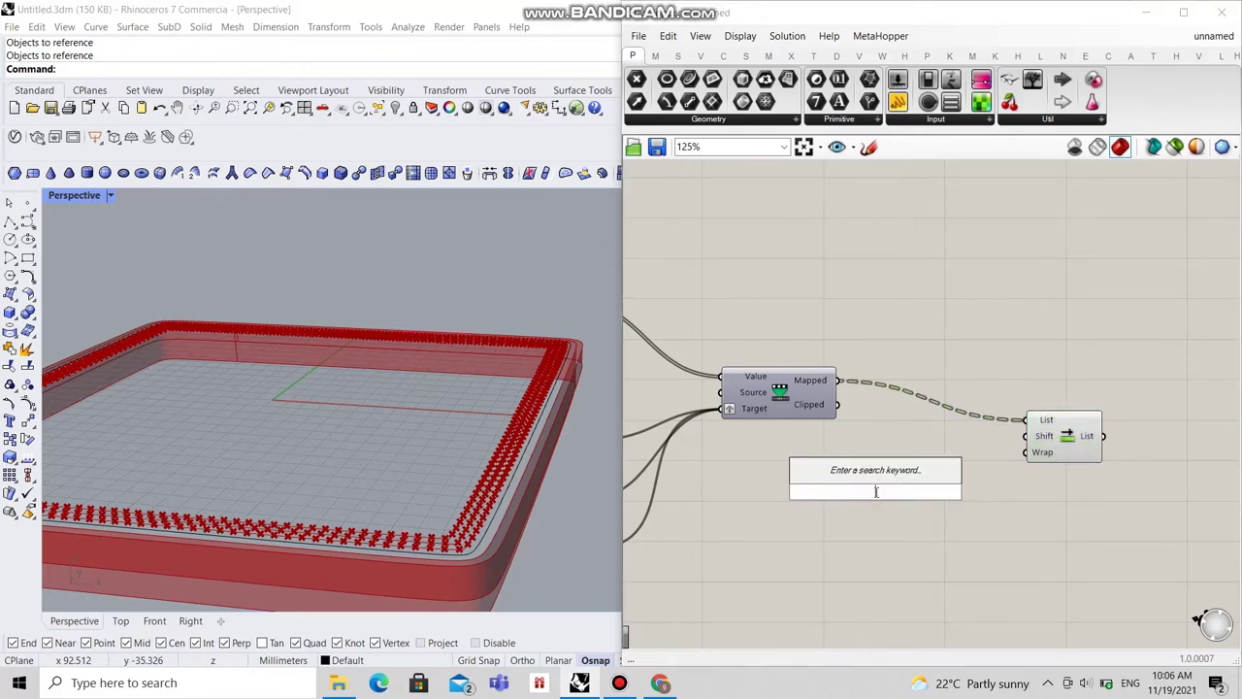
text(addition)
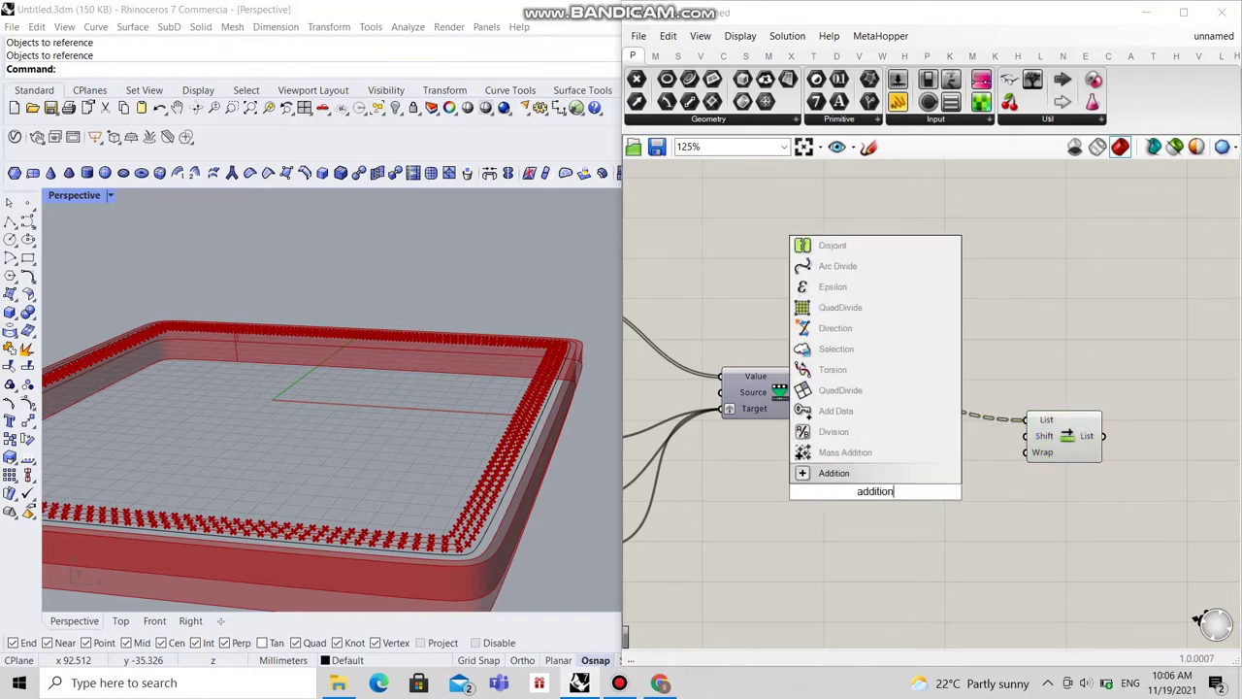
key(Return)
drag(878, 491, 888, 466)
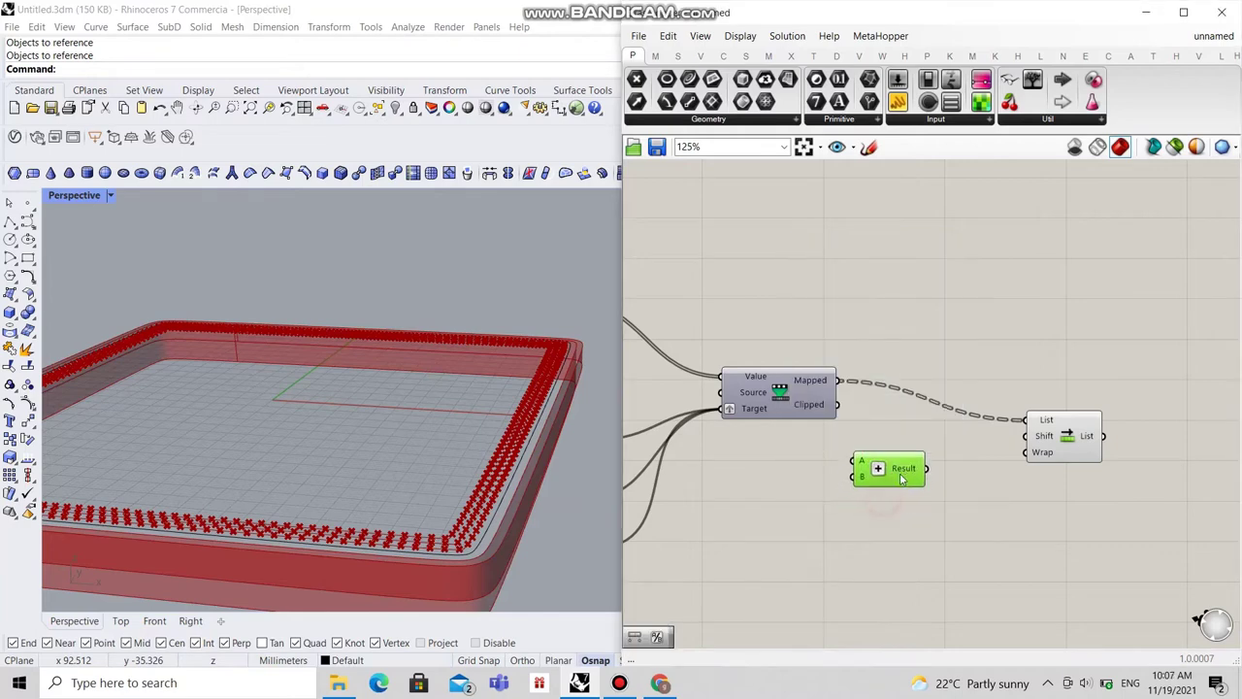
Step: Add a Subtraction component and align it directly below the Addition component
double_click(886, 524)
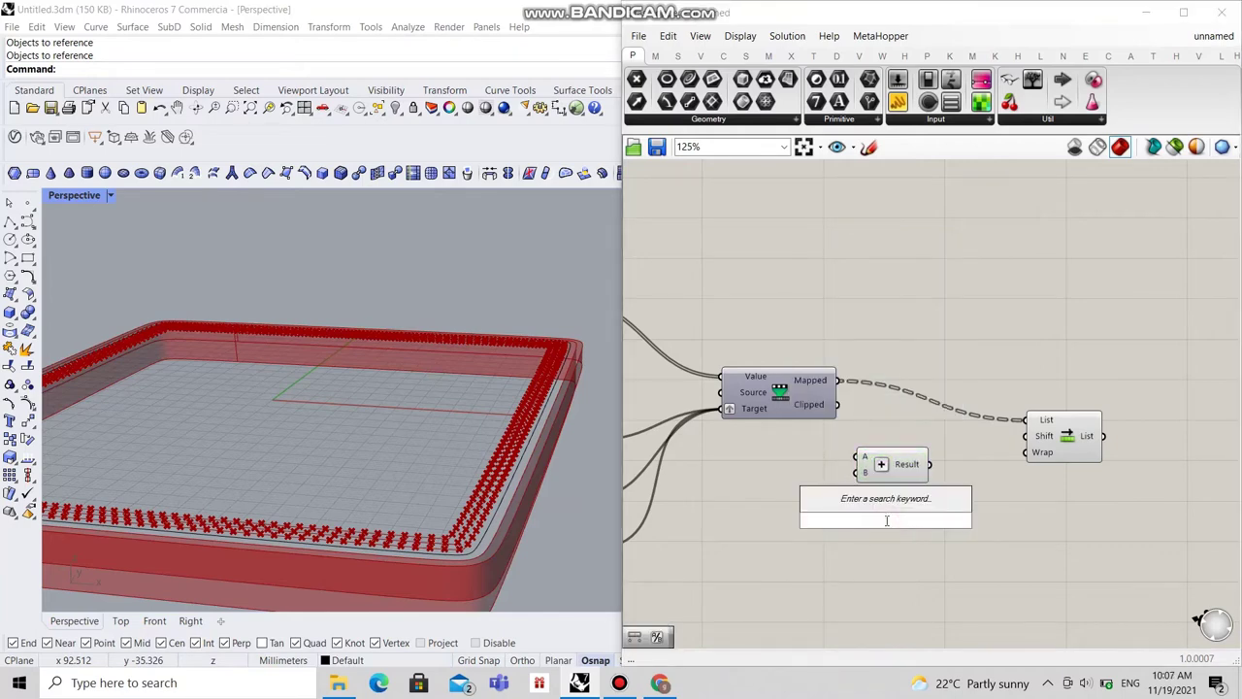
text(s)
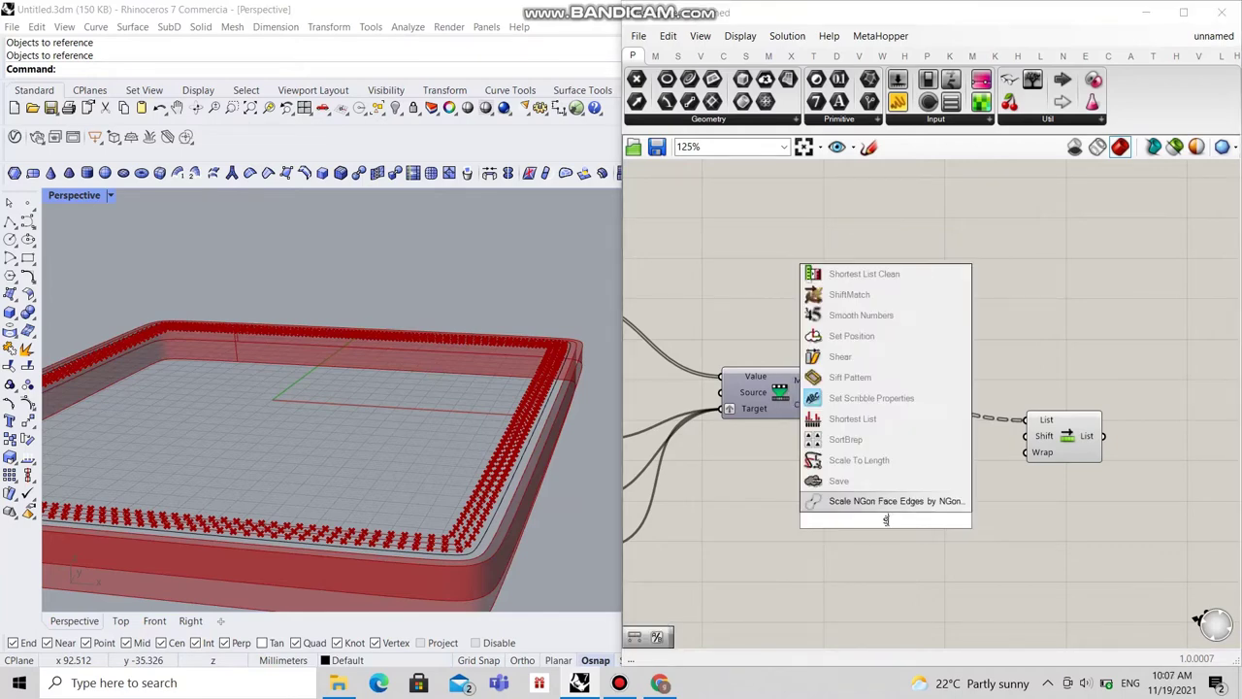
text(ubstract)
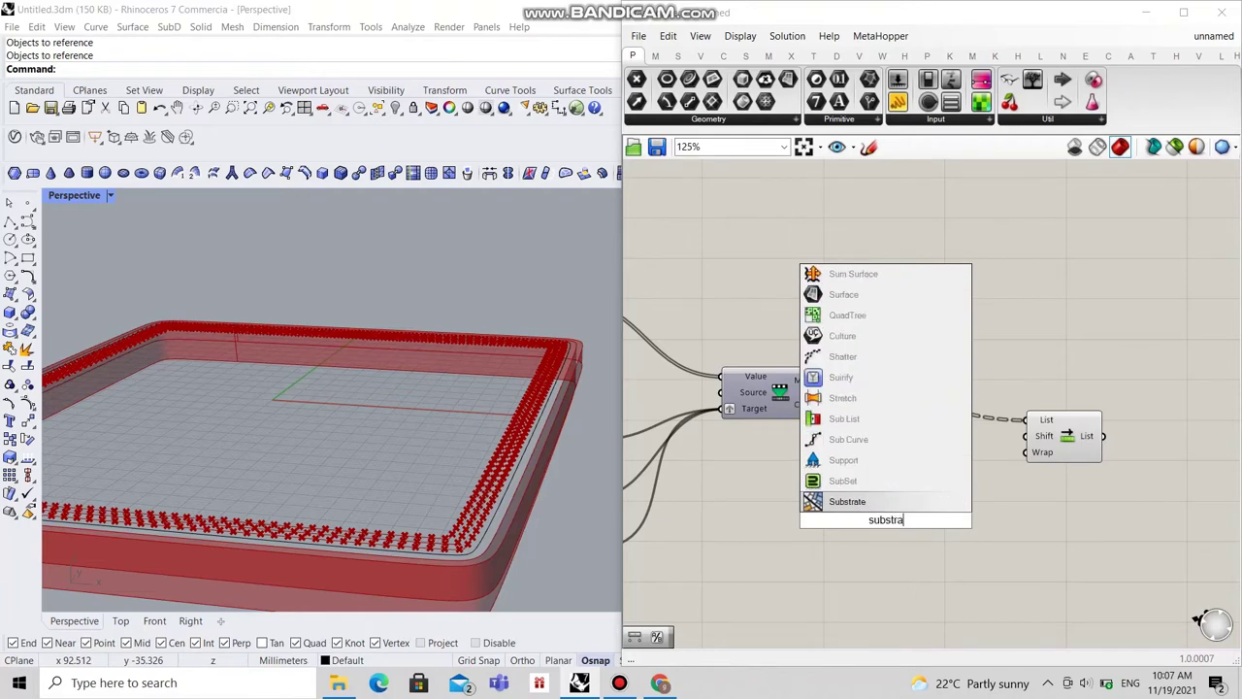
click(850, 460)
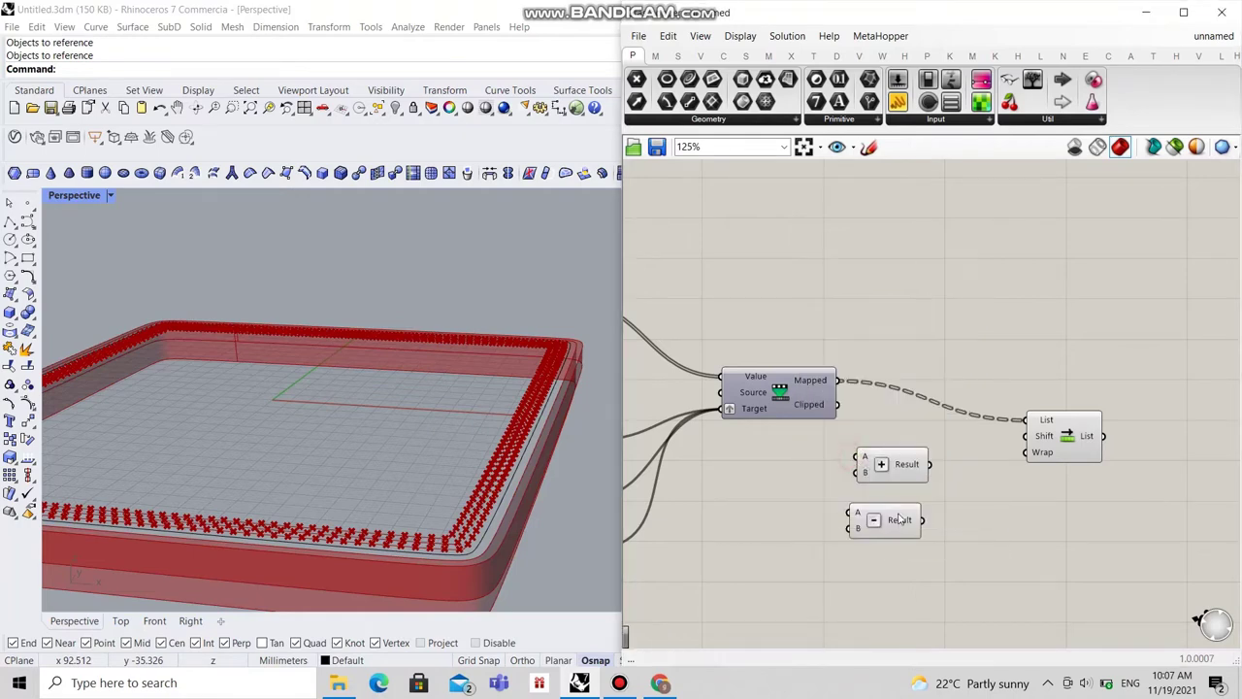
click(910, 522)
drag(918, 524, 921, 524)
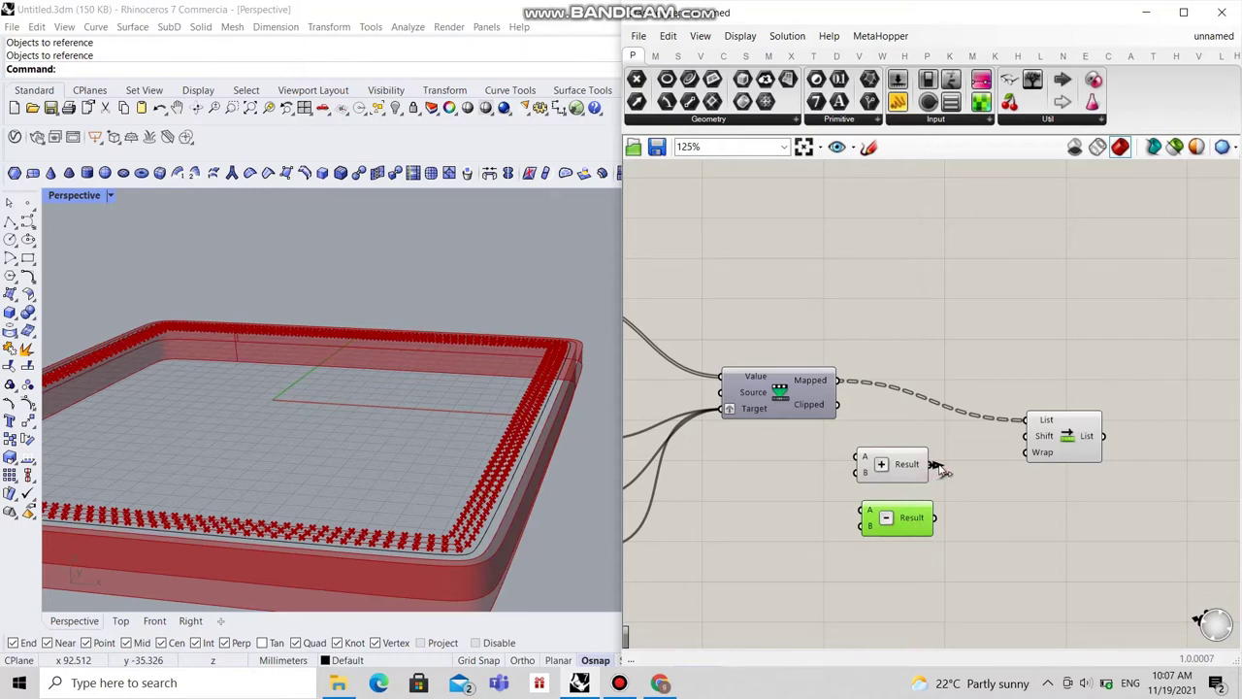
Step: Add a number slider set to 200 below Remap Numbers and connect it to the Shift List's Shift input
click(750, 450)
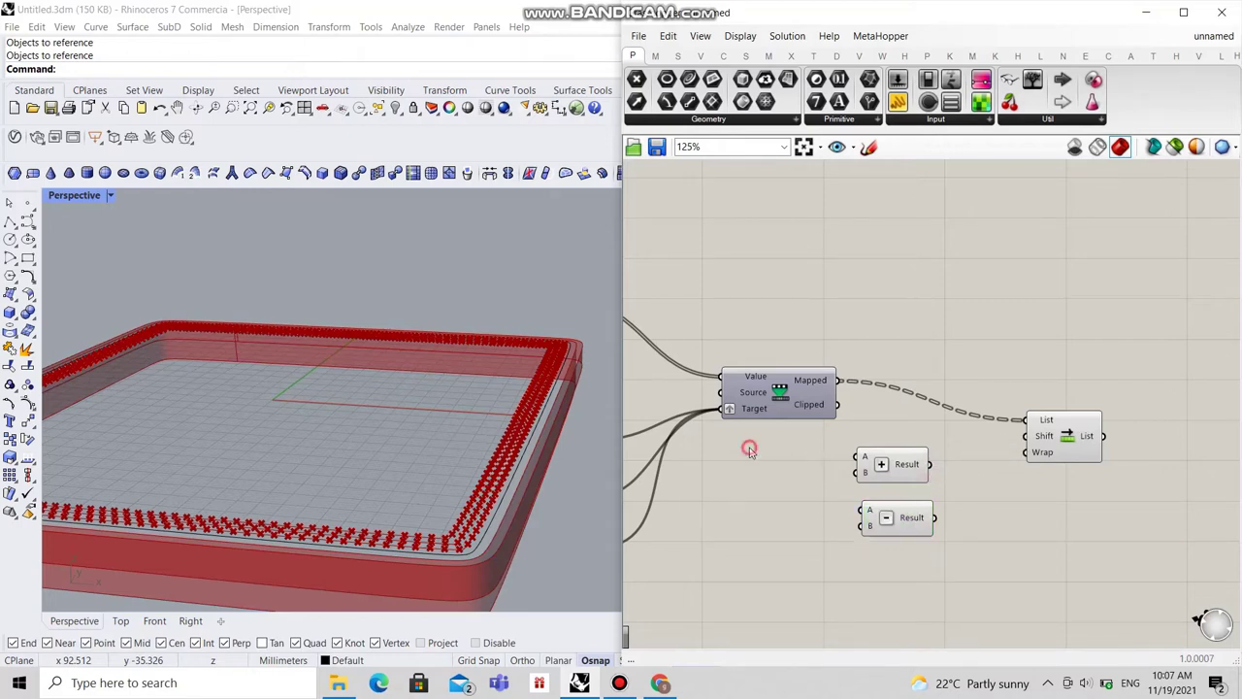
double_click(749, 450)
text(200)
key(Return)
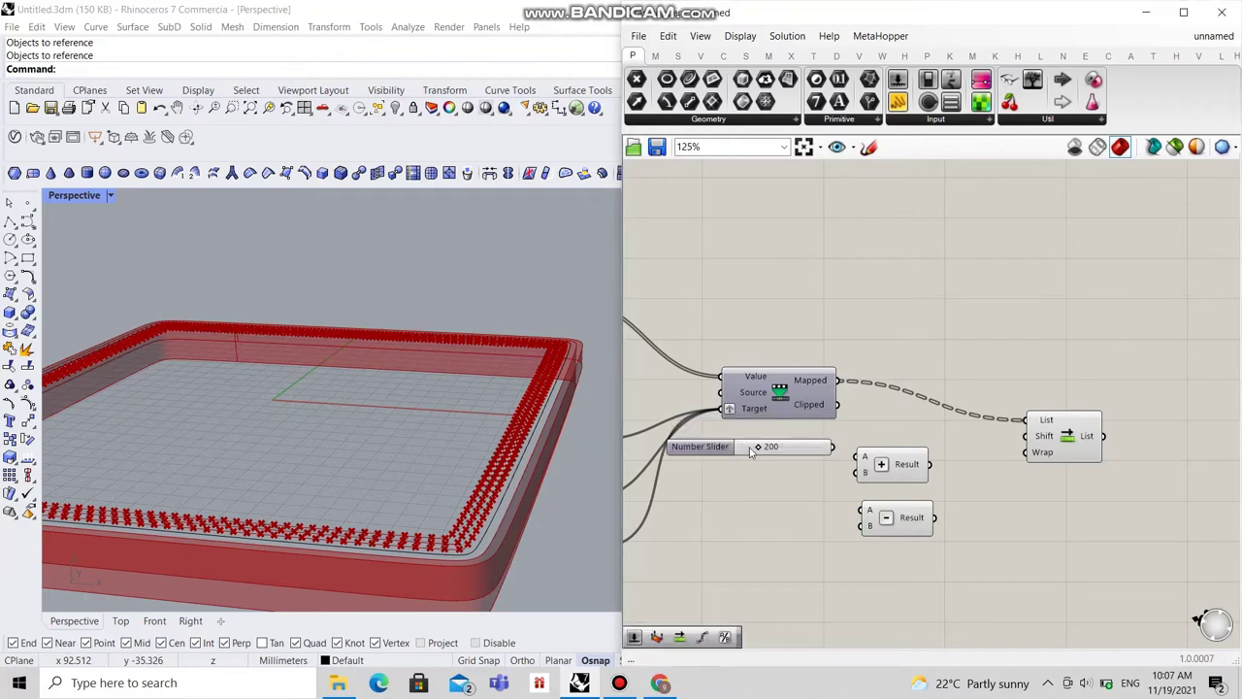
drag(834, 447, 1028, 436)
Step: Add the Addition and Subtraction results to the Shift List's Shift input and graft that input
drag(931, 464, 1026, 435)
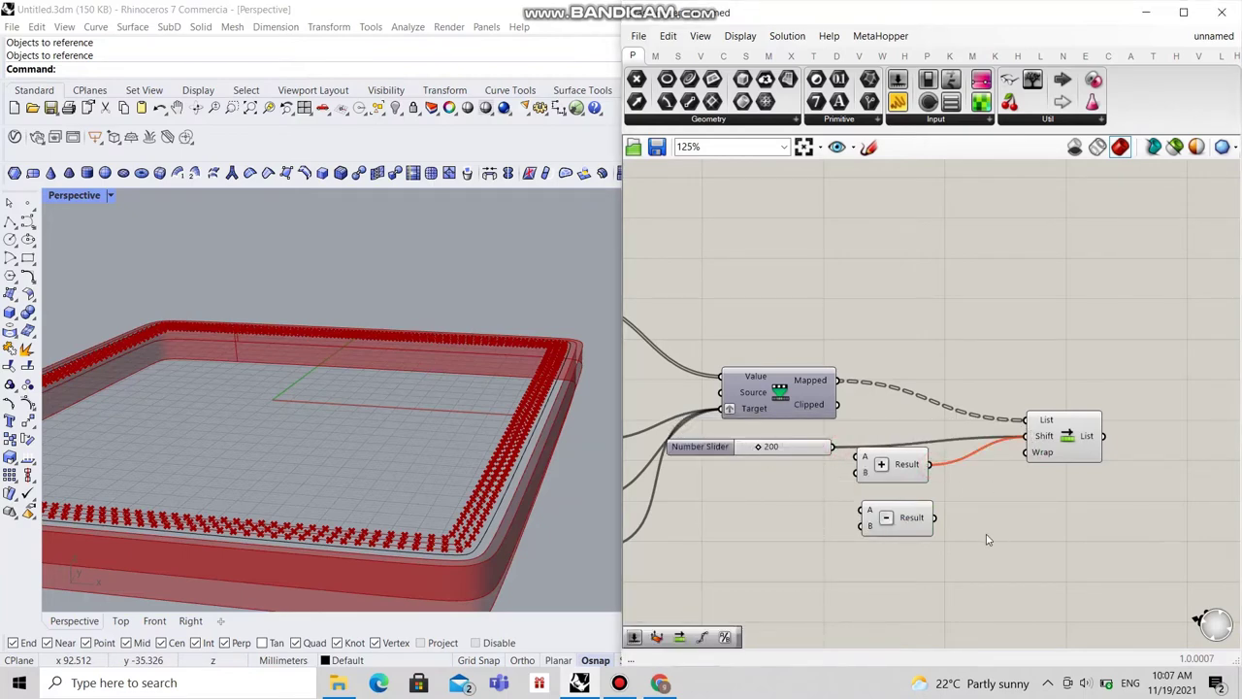
shift+drag(935, 518, 1027, 437)
click(1048, 439)
right_click(1048, 440)
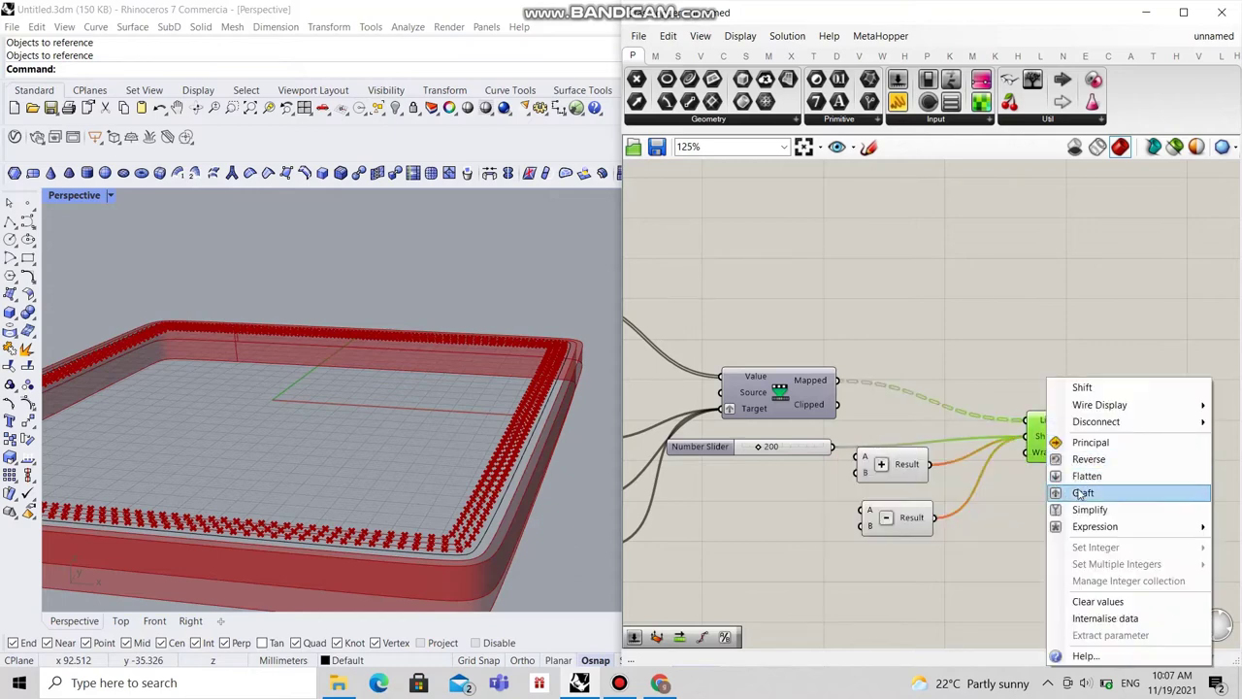
click(1075, 492)
Step: Move the Addition and Subtraction components slightly down to space them out below the 200 slider
right_drag(1031, 499, 1116, 491)
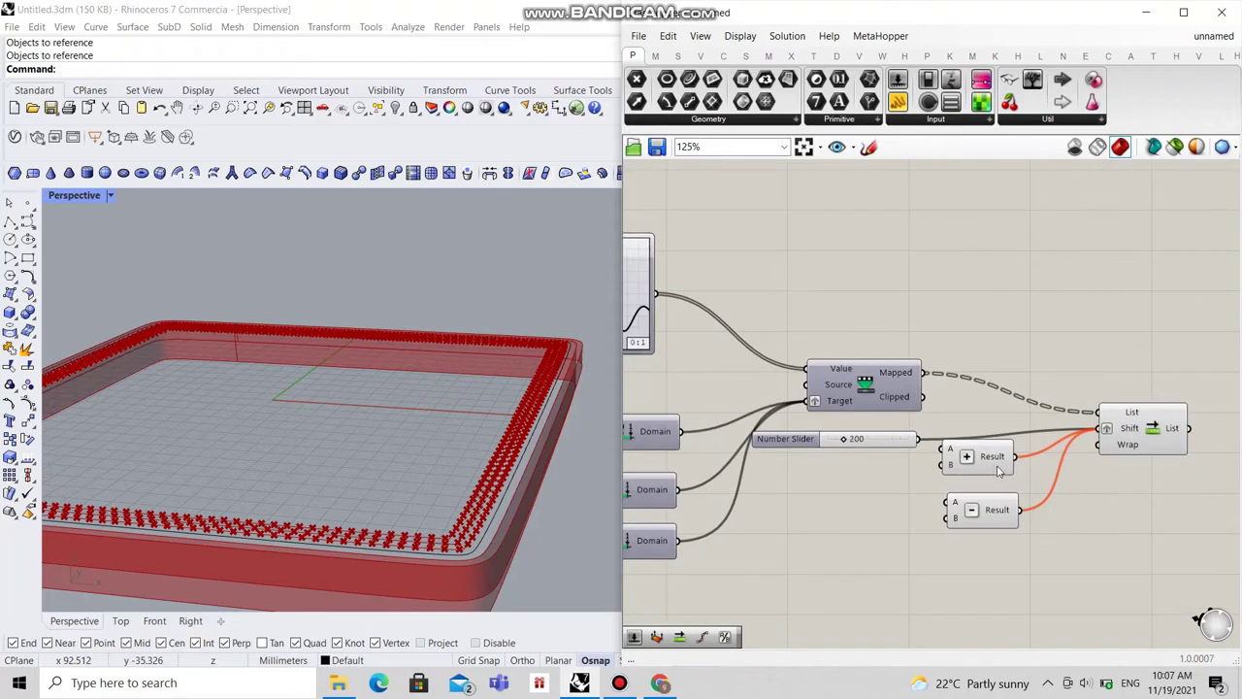
click(1003, 473)
drag(982, 528, 978, 543)
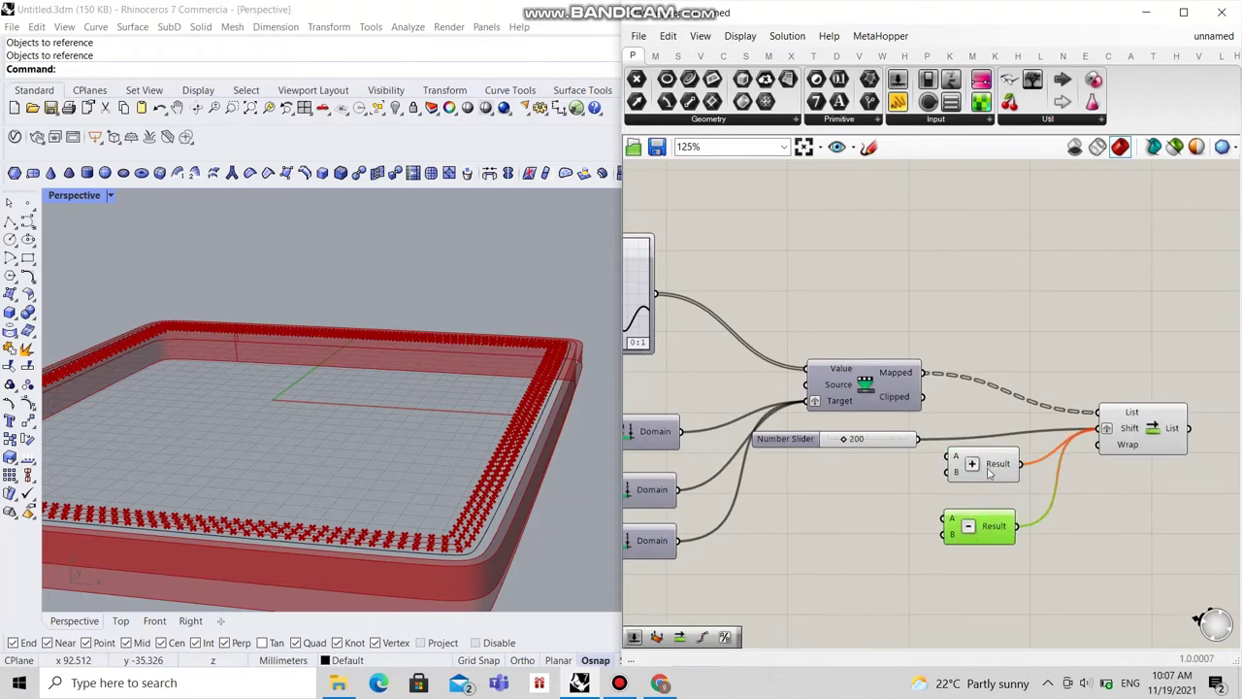
Step: Align the Addition component directly above Subtraction and connect the 200 slider to the A input of both
drag(986, 471, 982, 490)
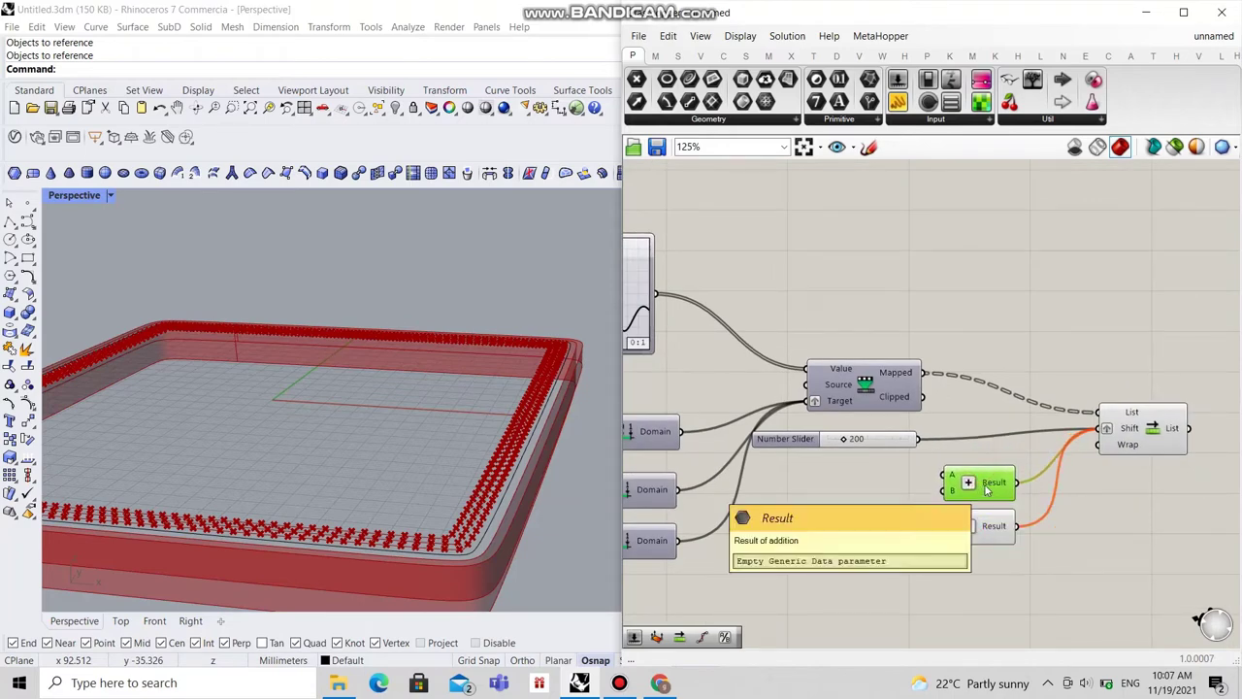
drag(920, 443, 943, 520)
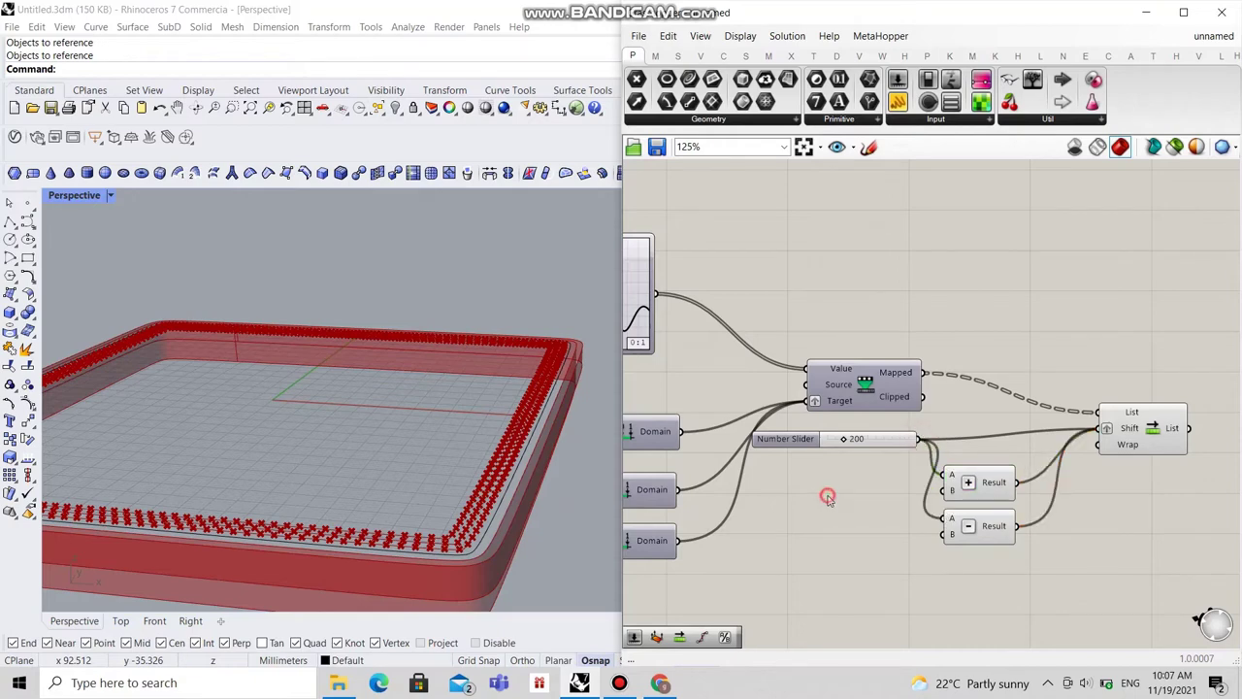
Step: Add a number slider of 90 for Addition's B input and a copy set to 36 for Subtraction's B input
double_click(829, 501)
text(90)
key(Return)
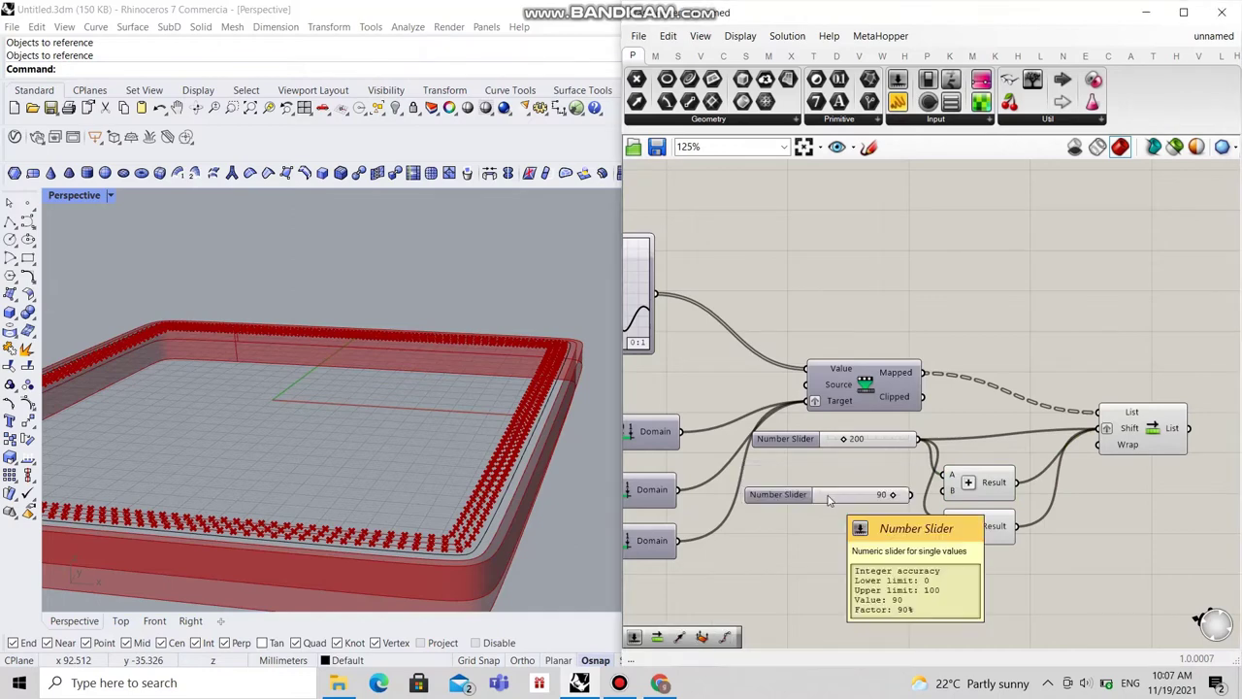
alt+drag(830, 498, 825, 551)
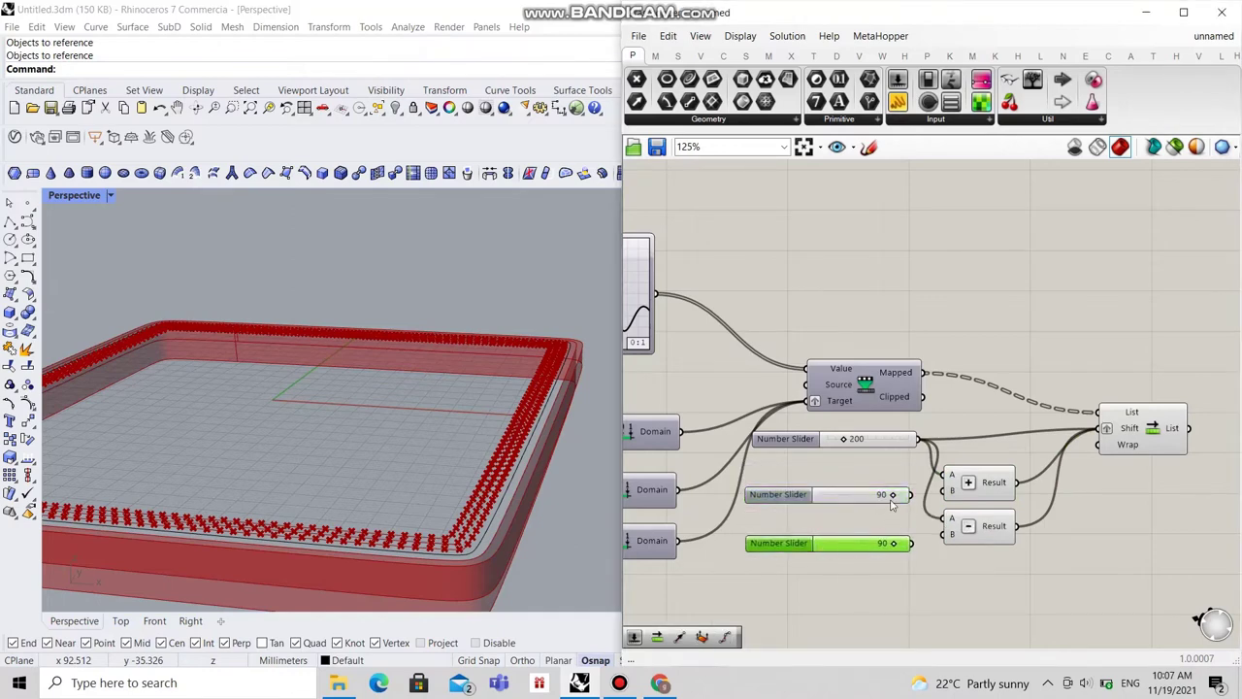
drag(910, 500, 939, 499)
drag(912, 543, 849, 551)
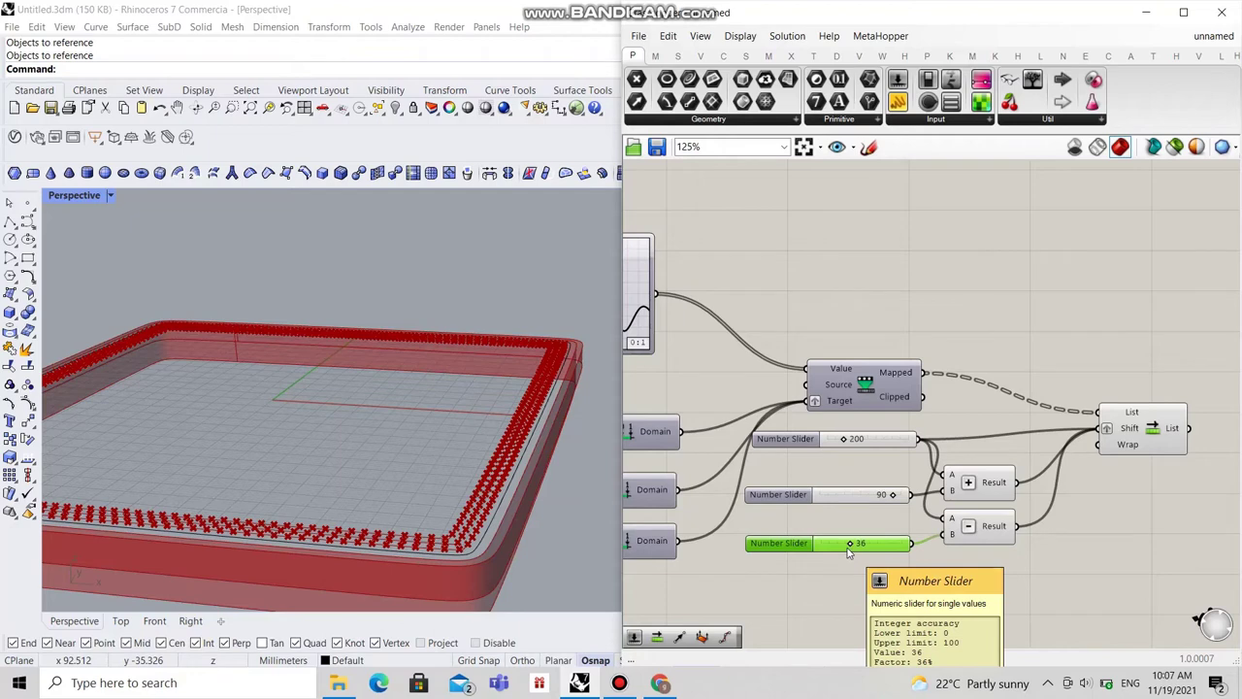
Step: Add a Geometry parameter beside the Extrude component and connect the Extrusion output to it
scroll(854, 515, down, 3)
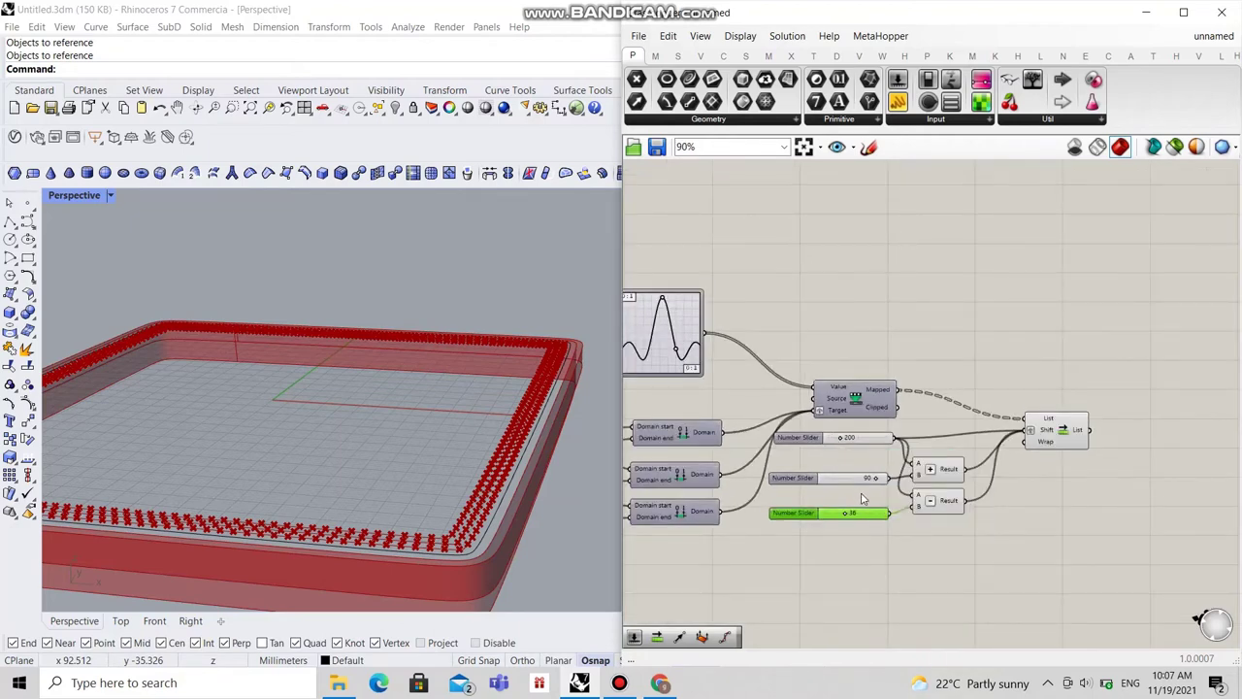
scroll(738, 360, up, 3)
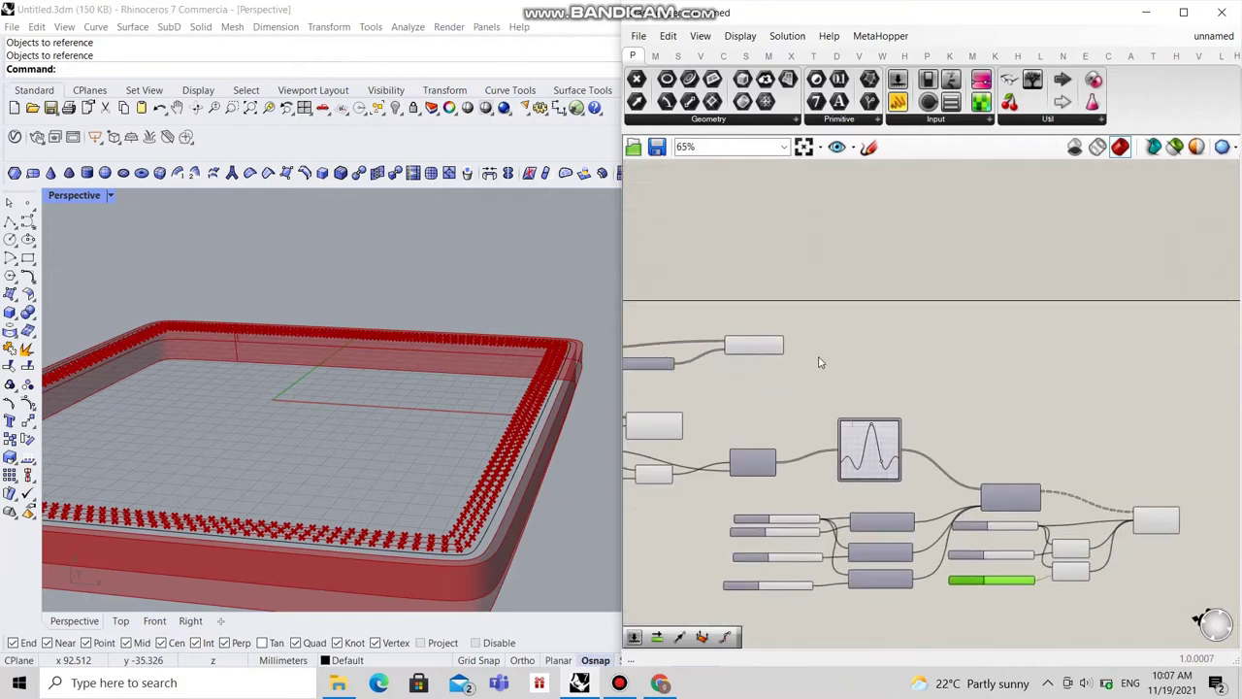
right_drag(864, 365, 793, 360)
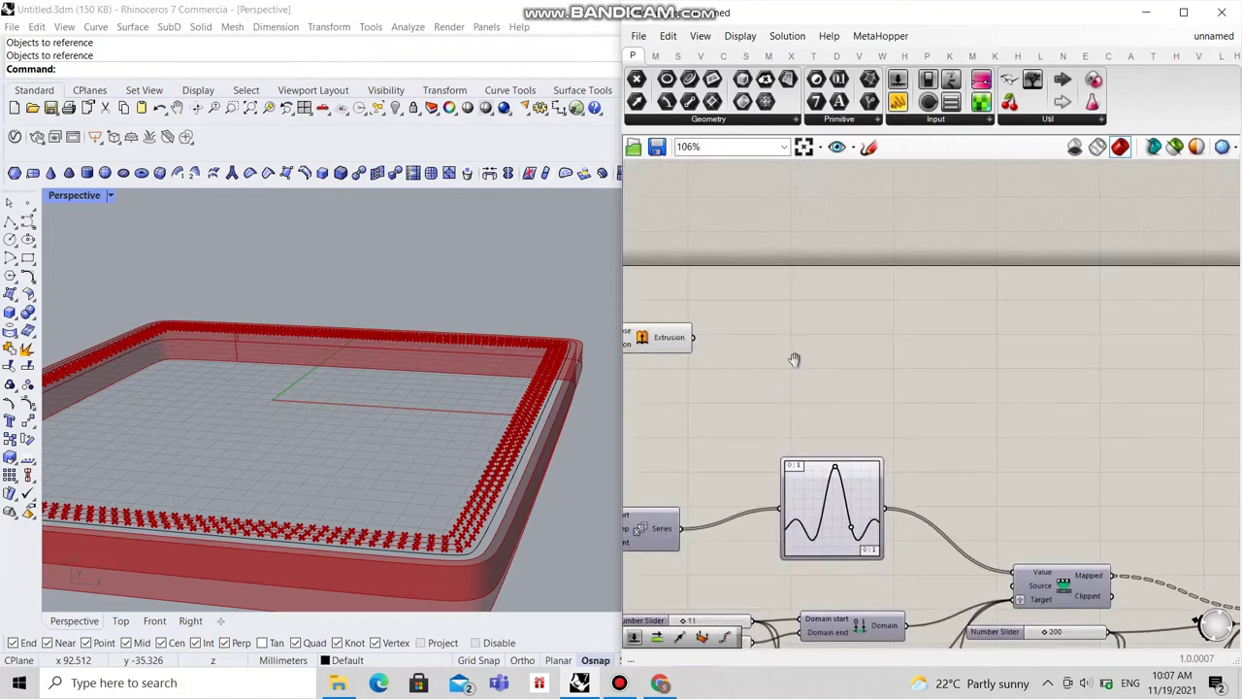
double_click(820, 346)
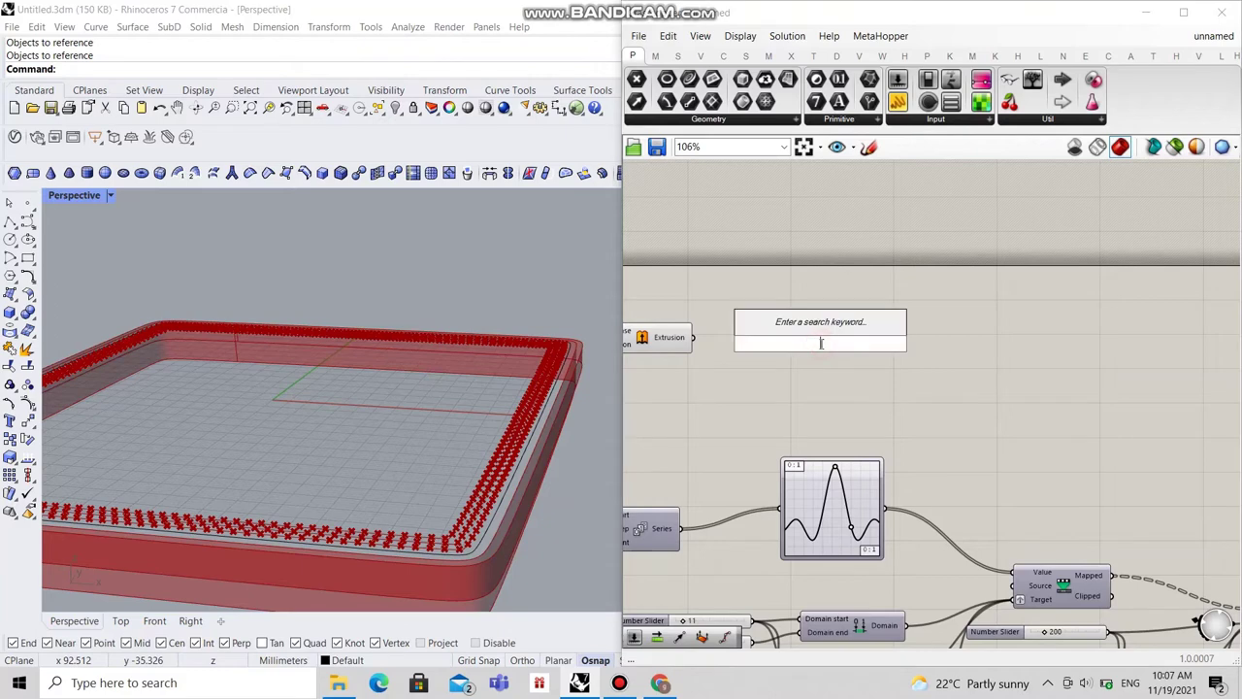
text(geometry)
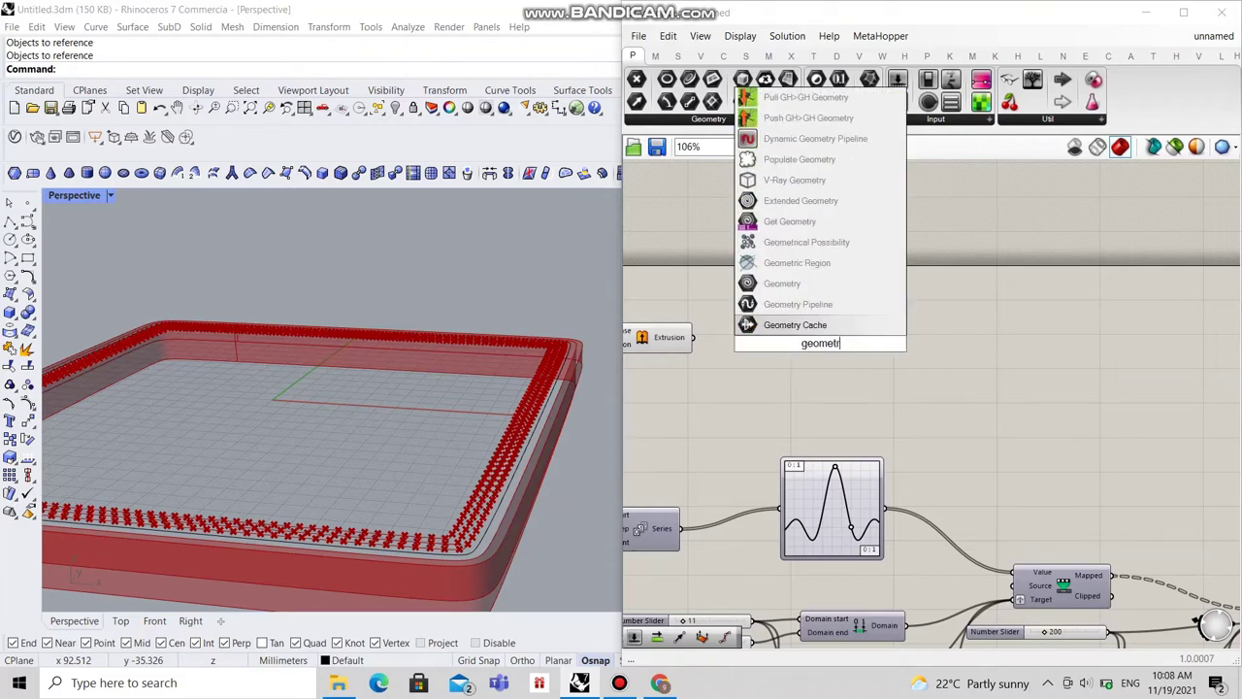
click(815, 328)
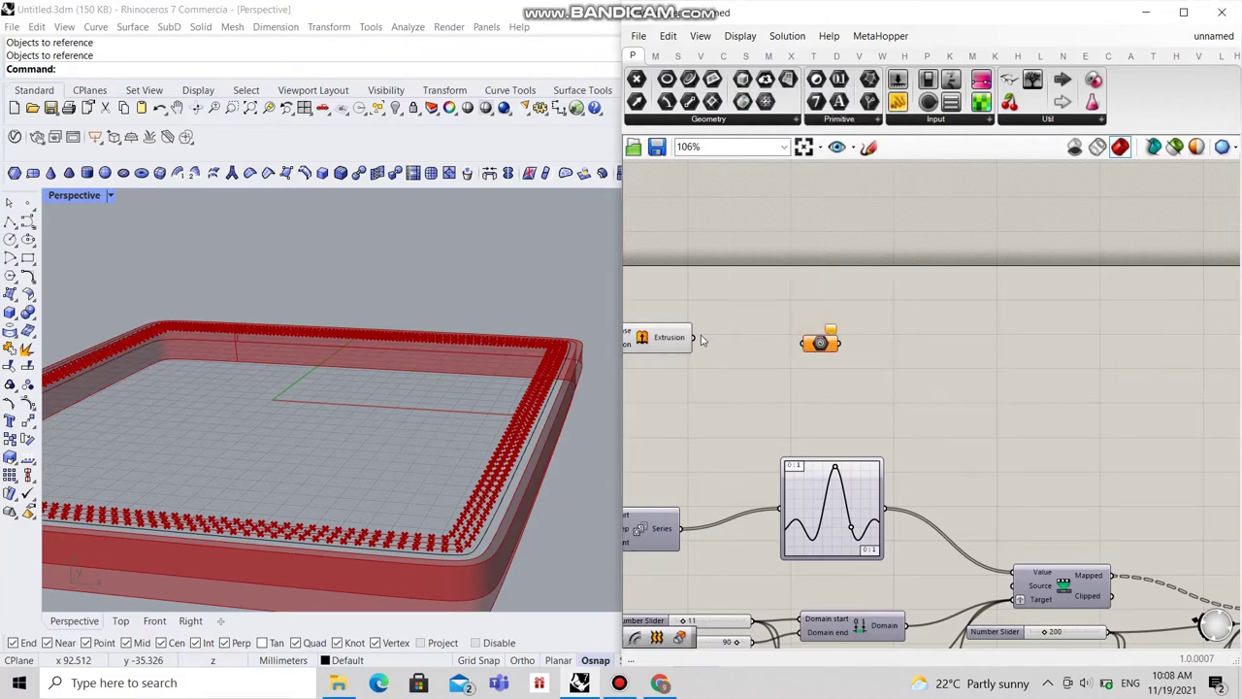
drag(693, 337, 923, 344)
Step: Add a Custom Preview component and connect the Geometry parameter to its Geometry input
right_drag(1003, 372, 835, 368)
double_click(856, 354)
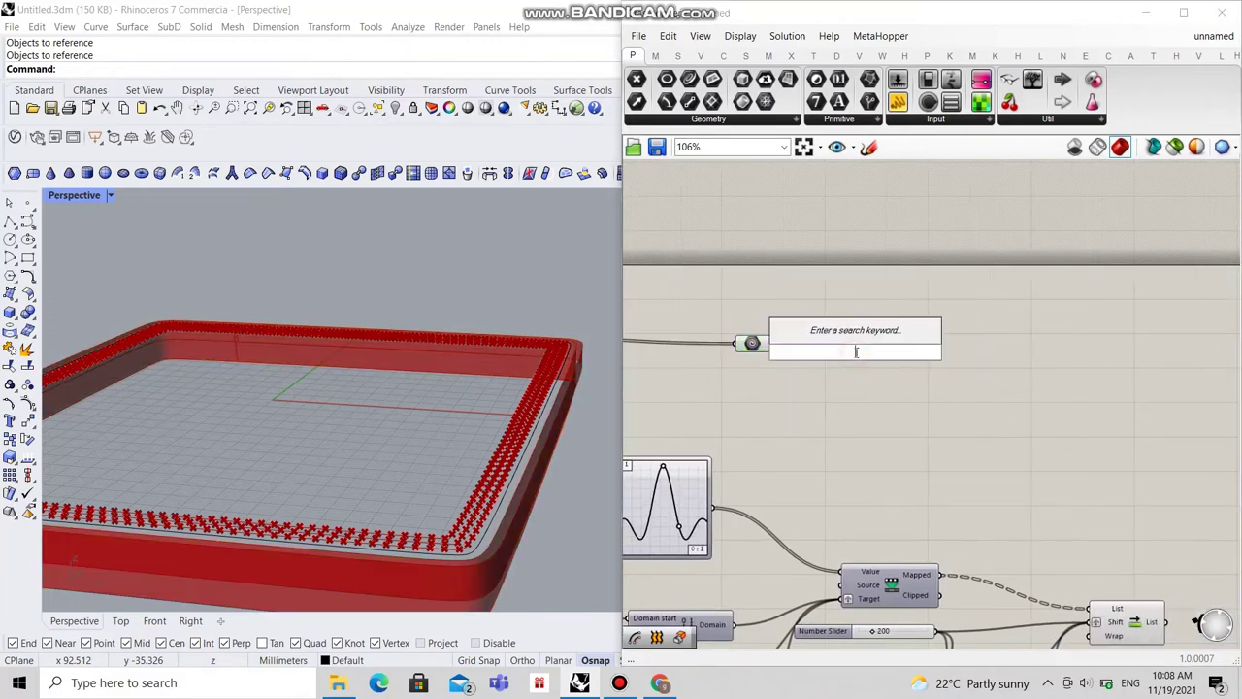
text(custom)
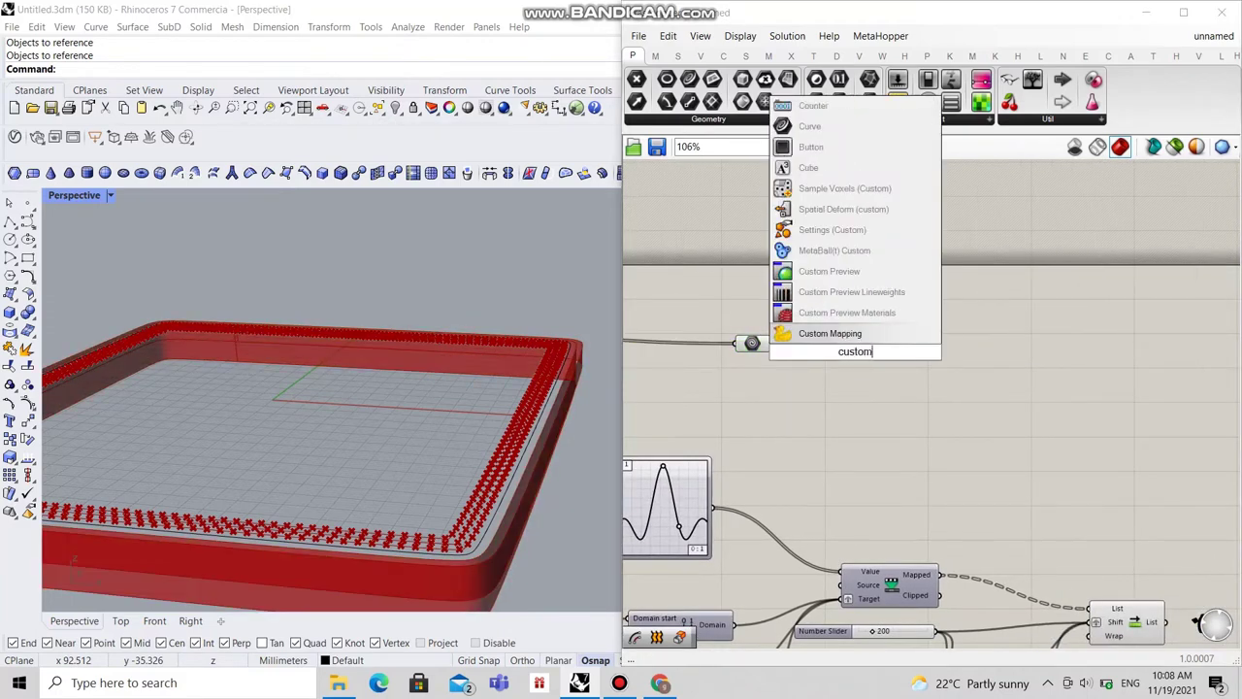
text( preview)
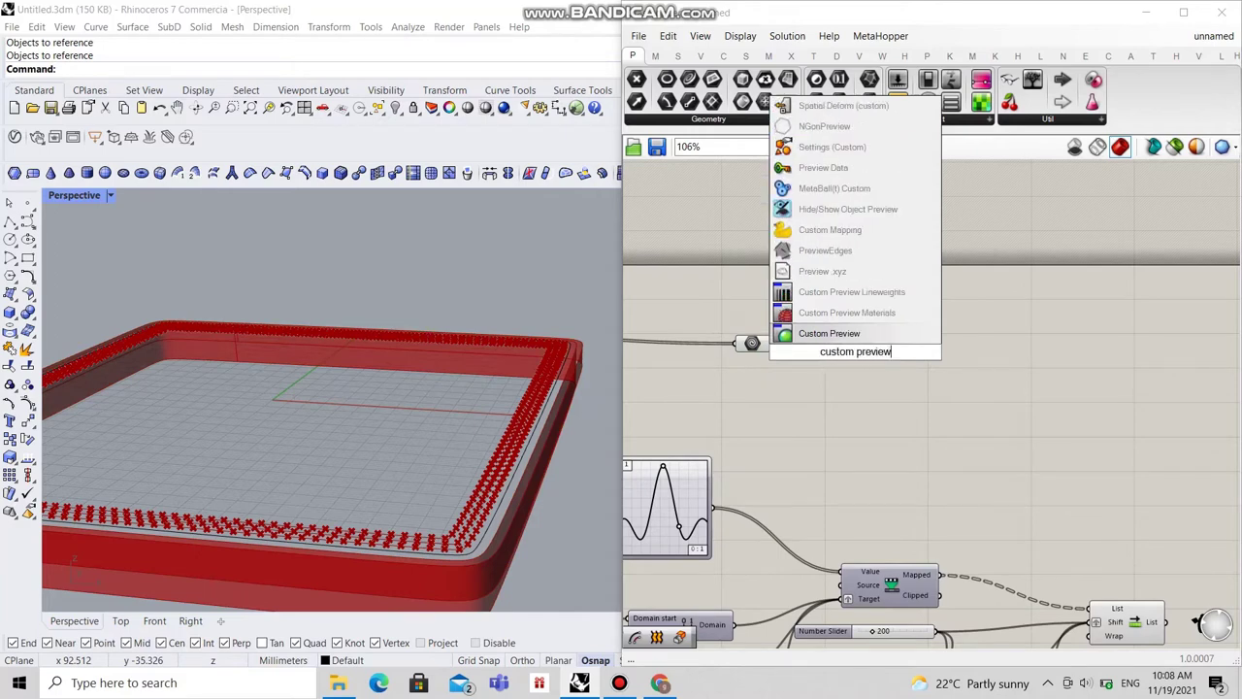
key(Return)
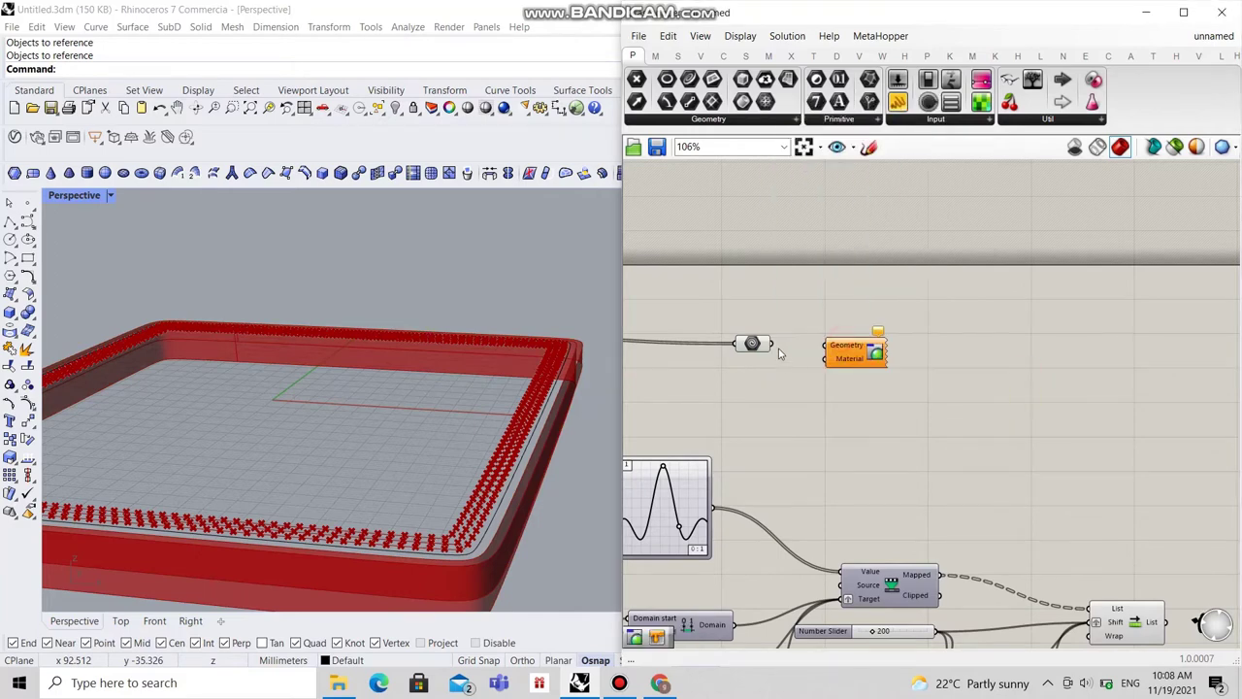
drag(769, 342, 883, 353)
Step: Add a Colour Swatch below the Geometry parameter and connect it to the Custom Preview's Material input
click(818, 377)
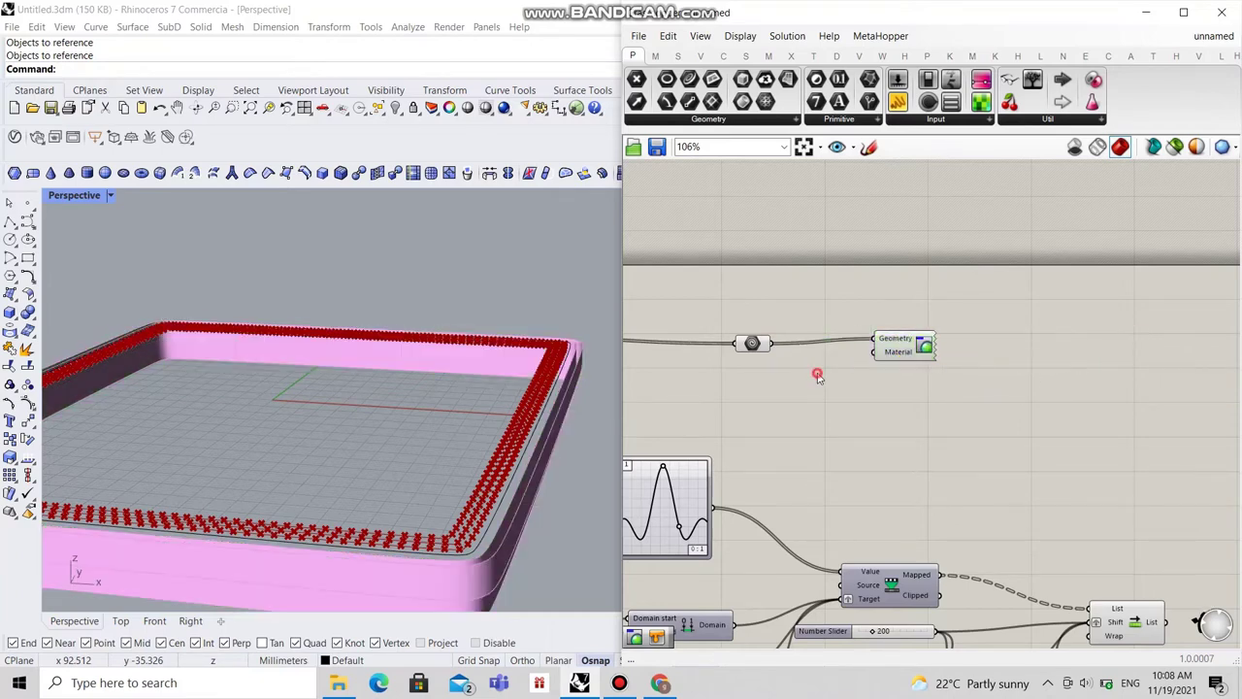
double_click(818, 376)
text(colo)
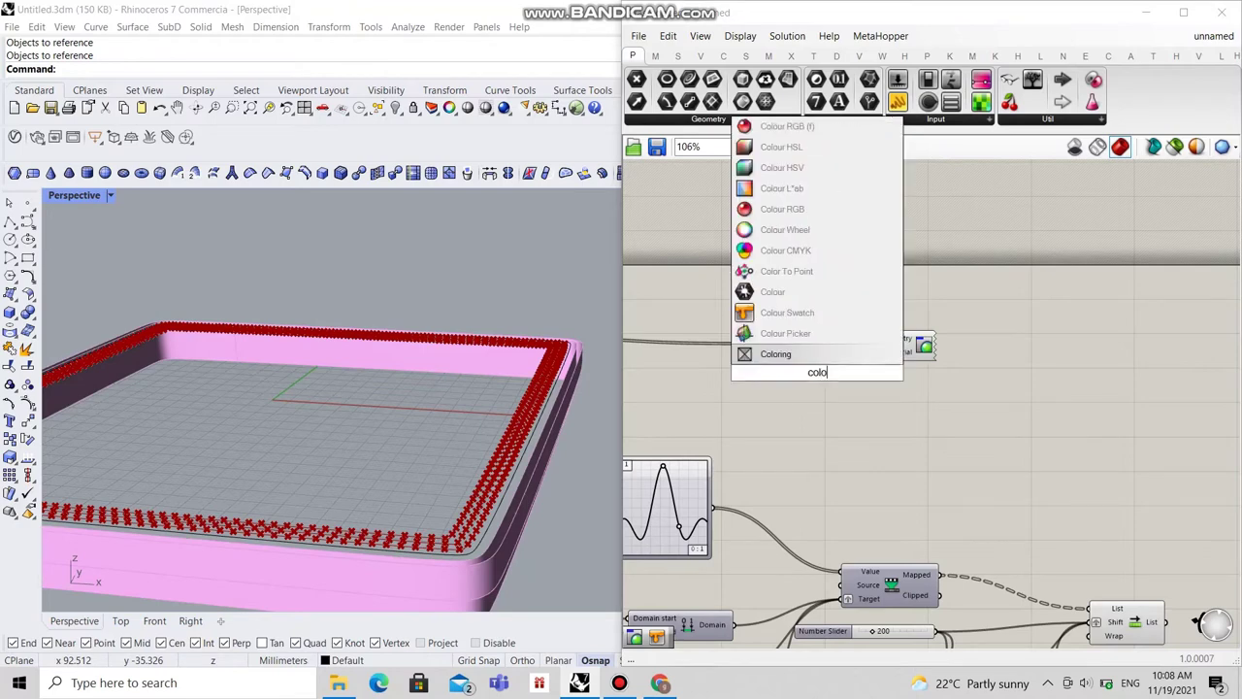
text(ur)
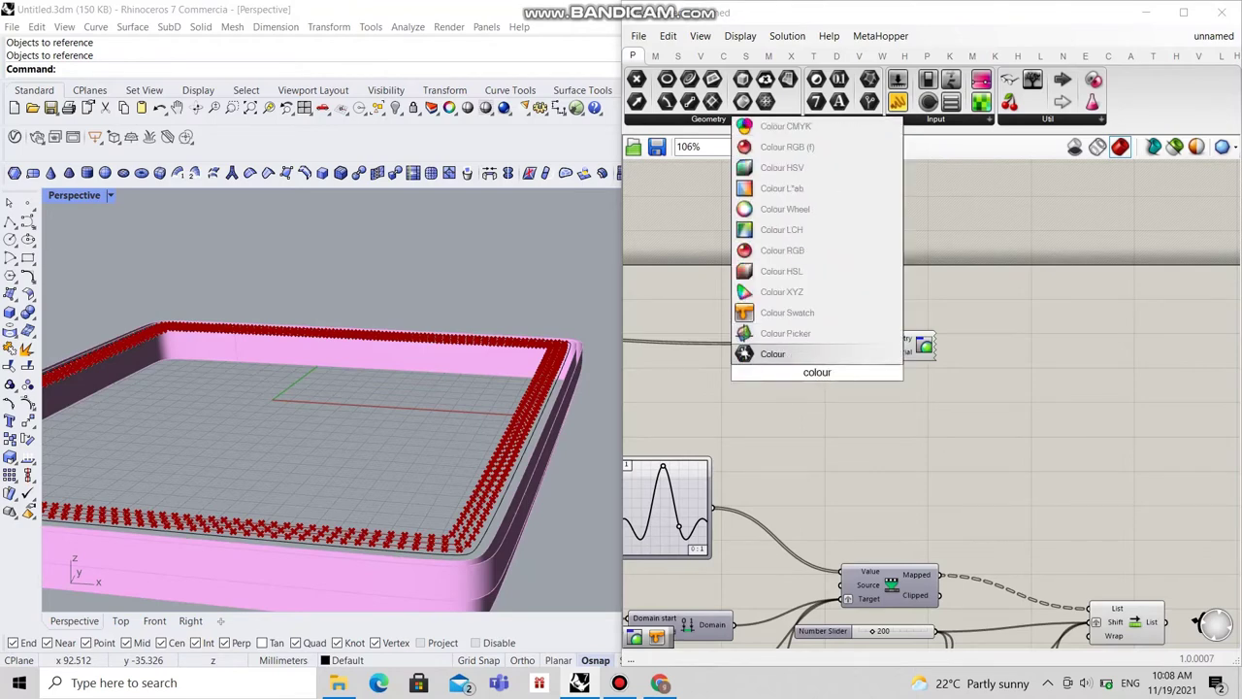
click(786, 313)
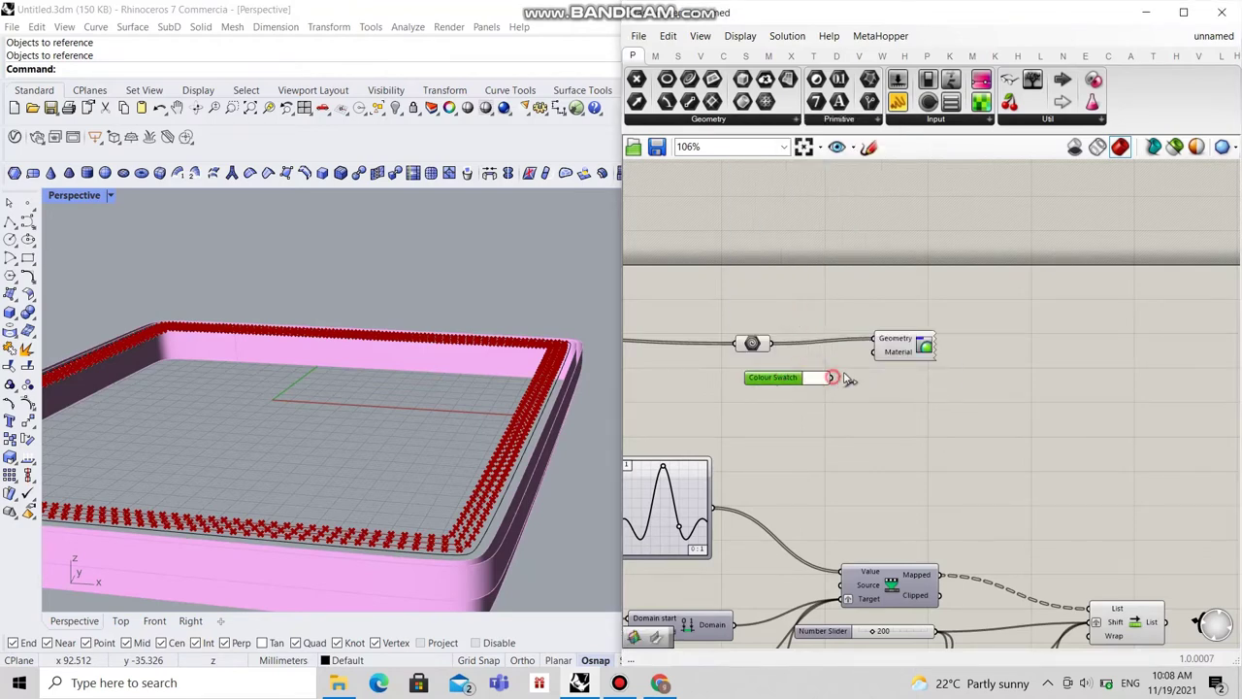
drag(830, 378, 874, 351)
Step: Select the components of the upper part of the definition and turn off their preview
scroll(1009, 387, down, 5)
scroll(1009, 387, up, 1)
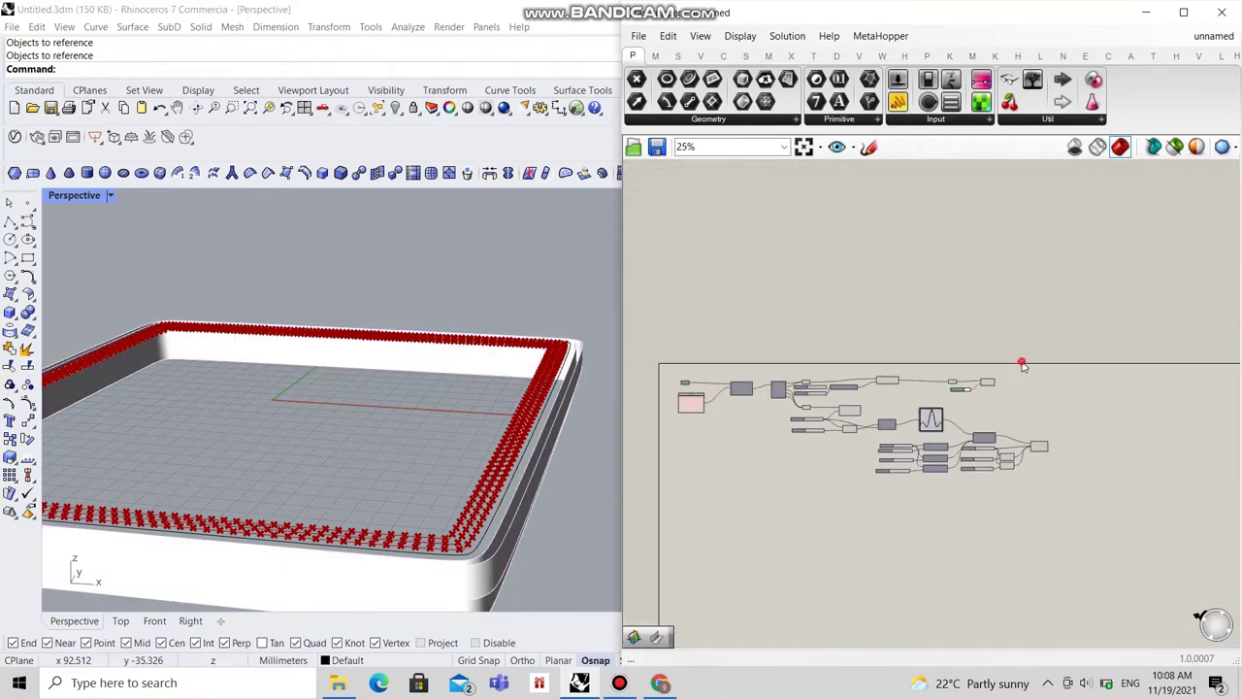
drag(1021, 360, 663, 427)
scroll(959, 388, up, 4)
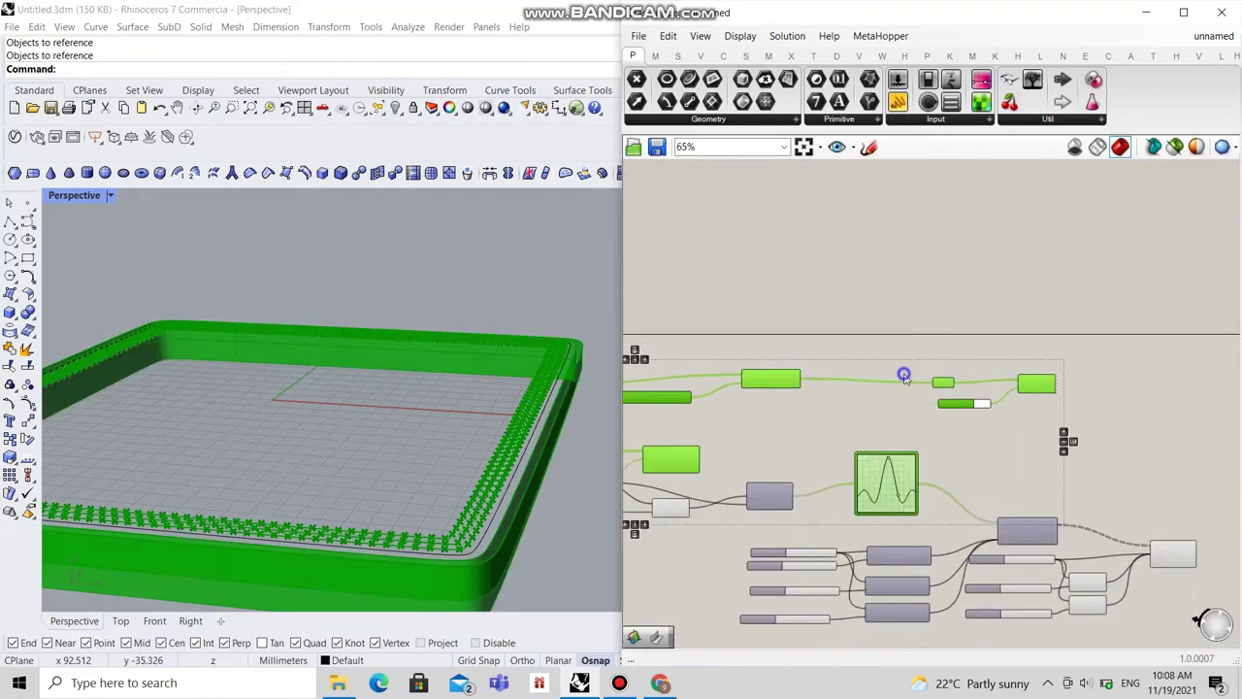
right_click(903, 370)
click(931, 399)
click(884, 413)
Step: Move the Custom Preview, Geometry parameter and Colour Swatch farther along the canvas, beyond the Shift List component
scroll(883, 412, down, 3)
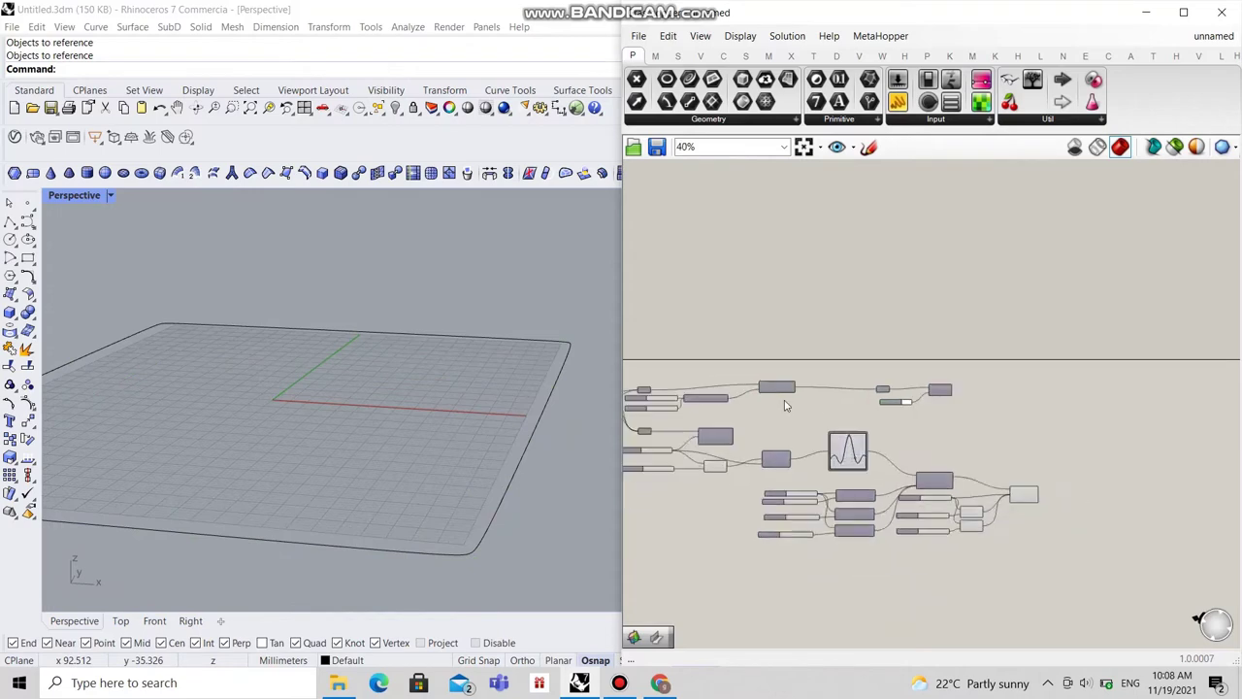
scroll(840, 418, down, 2)
scroll(840, 418, up, 2)
click(909, 385)
drag(909, 387, 1044, 387)
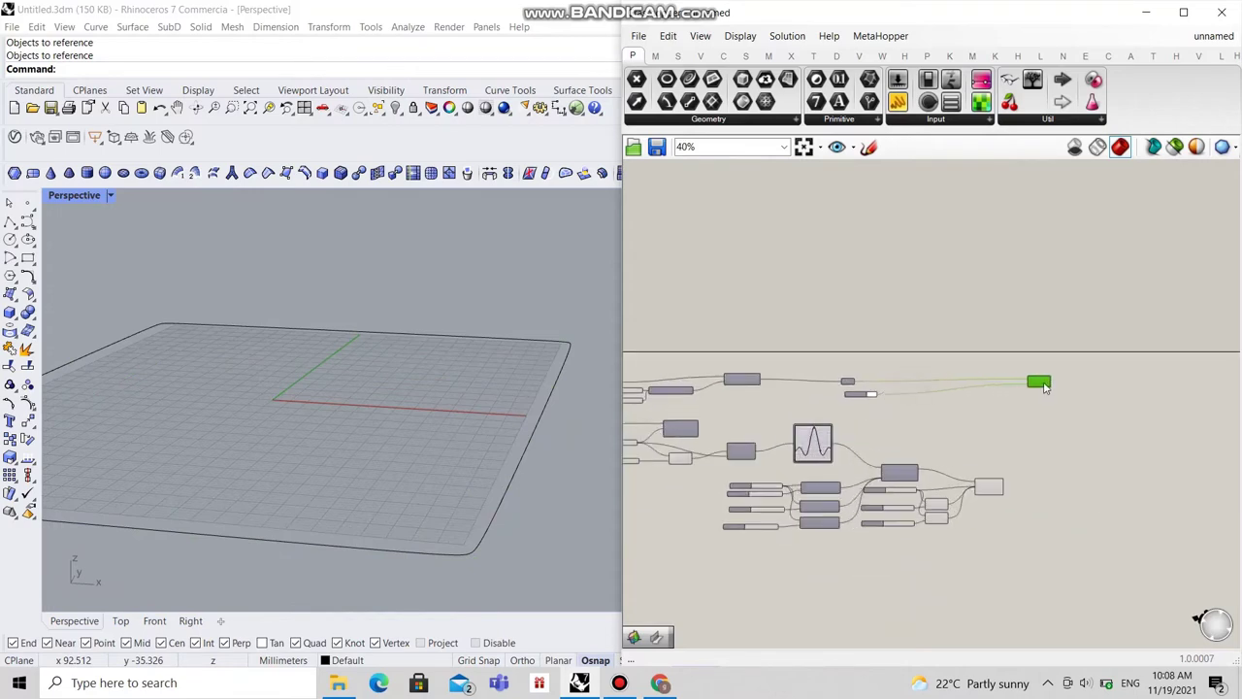
drag(828, 363, 1174, 388)
drag(936, 361, 1126, 407)
Step: Turn the preview of the Custom Preview component back on
scroll(1176, 431, up, 1)
scroll(1175, 431, up, 5)
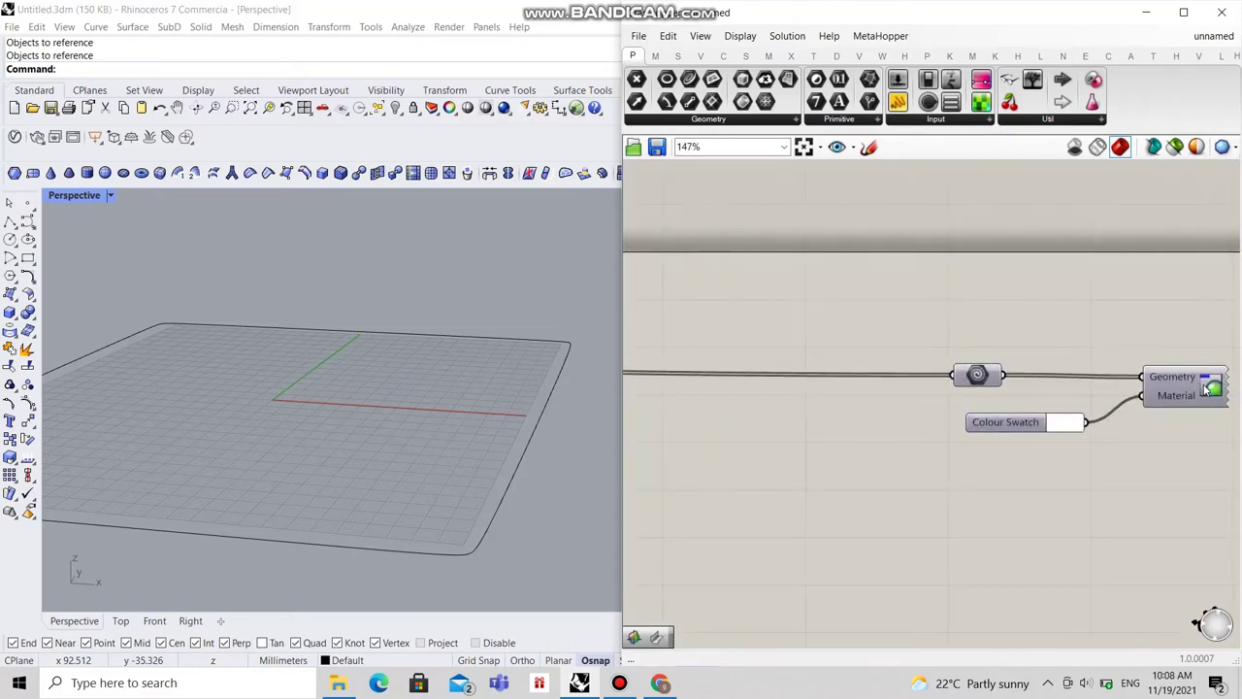
right_click(1209, 386)
click(1160, 423)
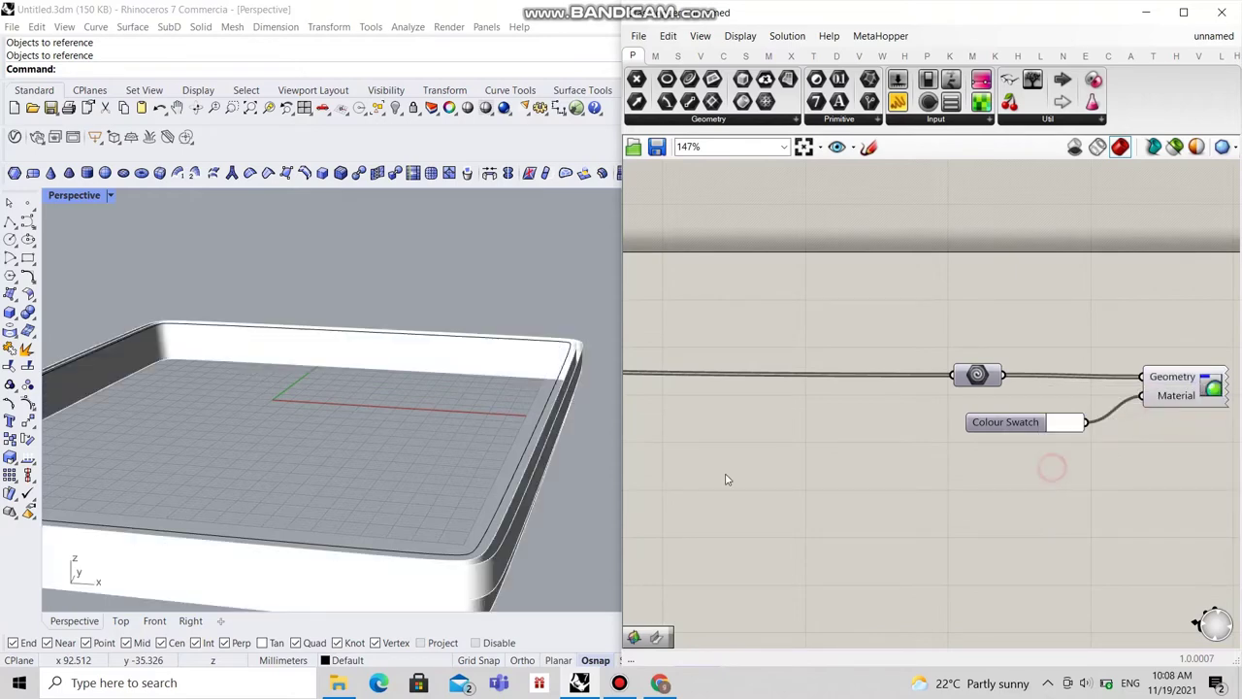
Step: Set the Colour Swatch for the extruded frame to a deep dark red with hue 0°
scroll(1131, 438, up, 1)
click(1073, 433)
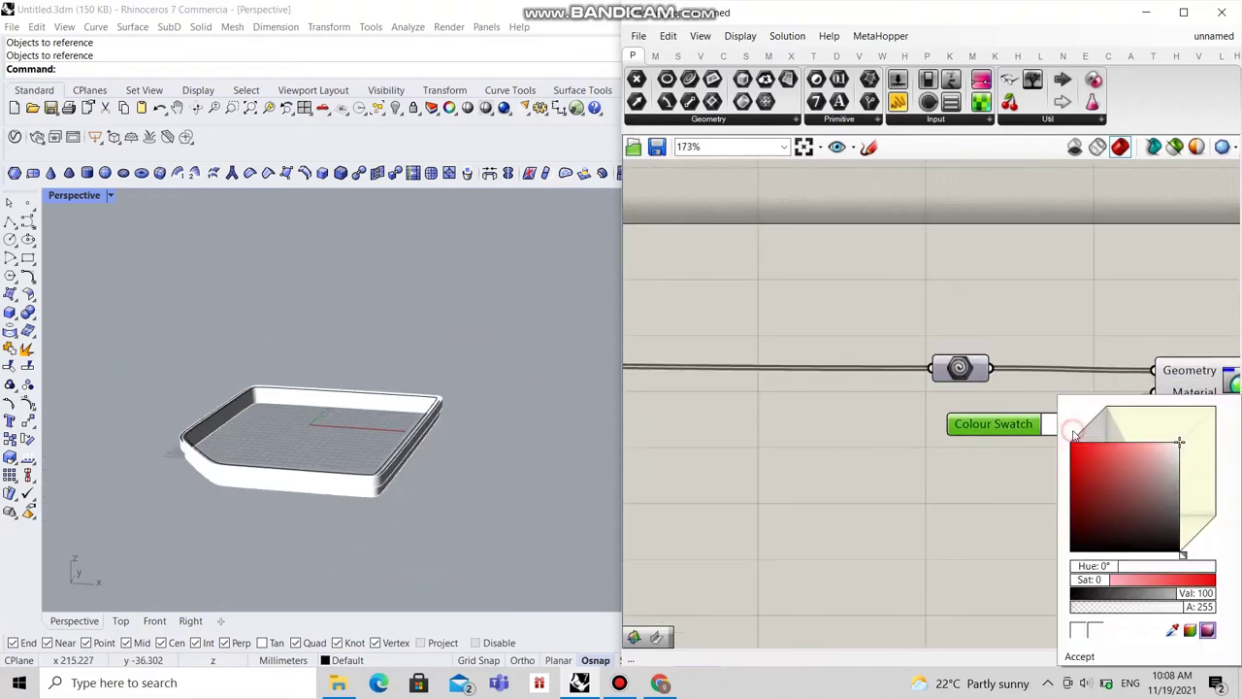
drag(1152, 475, 1124, 488)
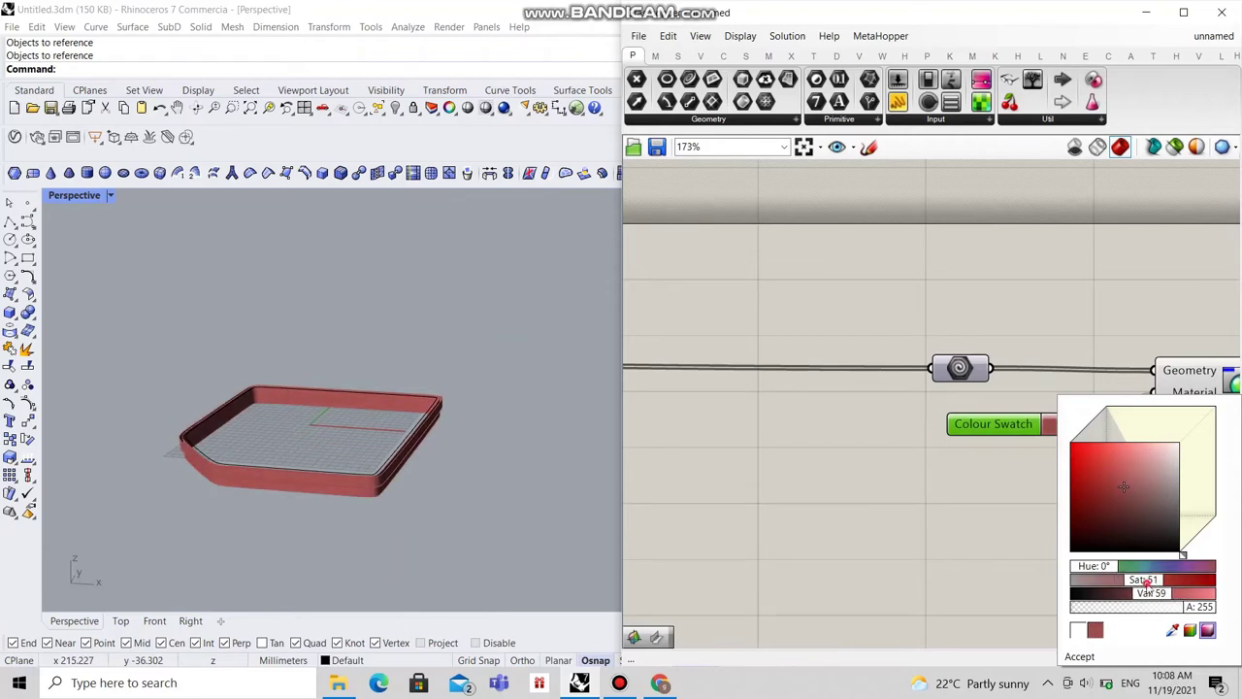
drag(1145, 579, 1176, 586)
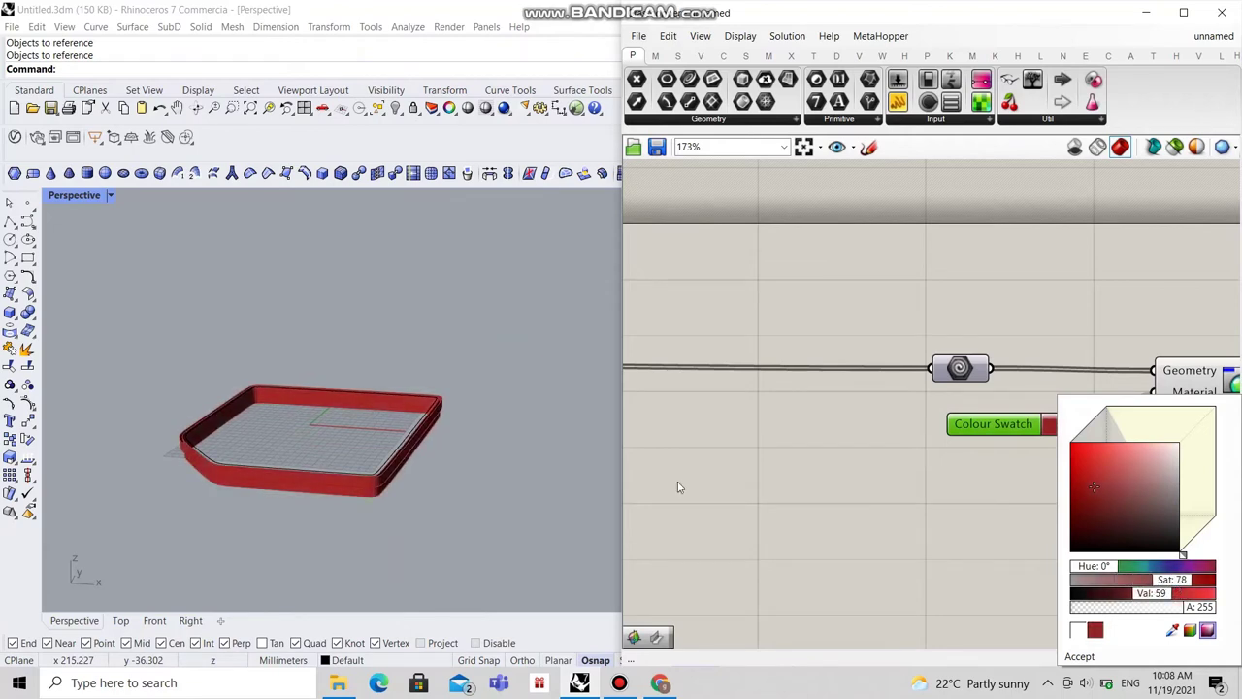
right_drag(443, 443, 451, 431)
scroll(335, 461, up, 3)
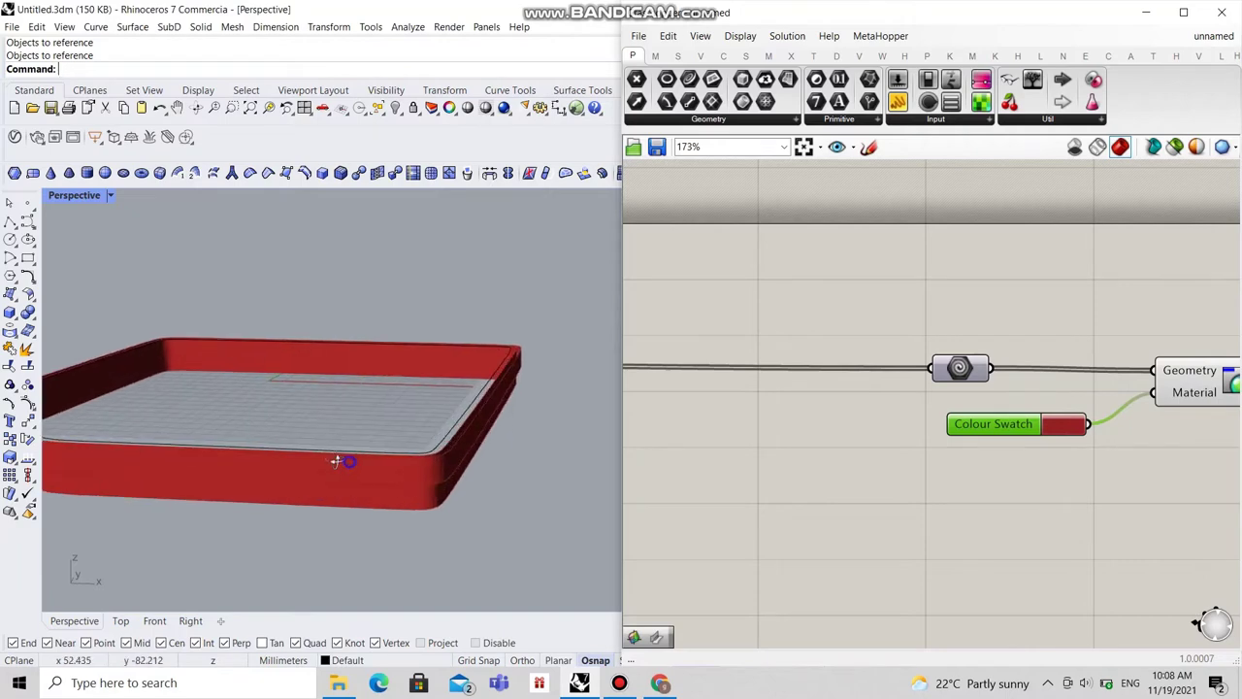
scroll(335, 461, down, 1)
click(1063, 427)
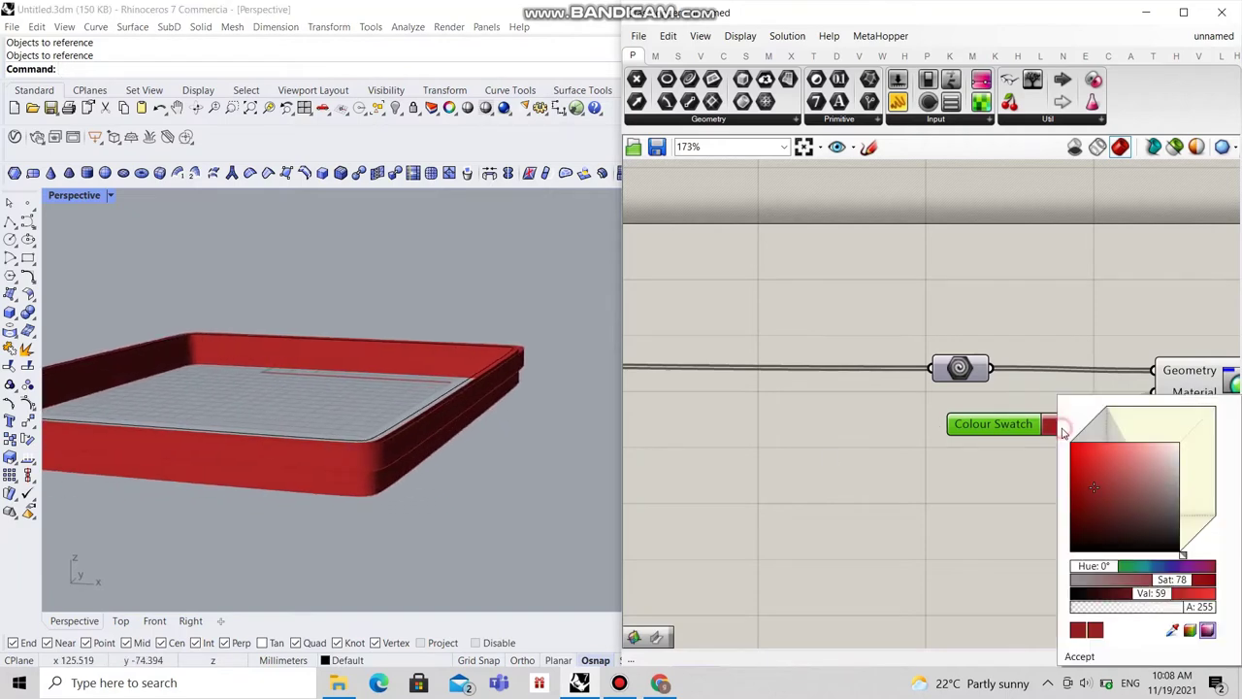
mouse_move(1154, 598)
mouse_down()
mouse_move(1142, 600)
mouse_move(1154, 597)
mouse_up()
drag(1090, 488, 1079, 497)
Step: Add a Line SDL component beyond the Shift List component and feed the shifted list into its Start input
scroll(907, 447, down, 4)
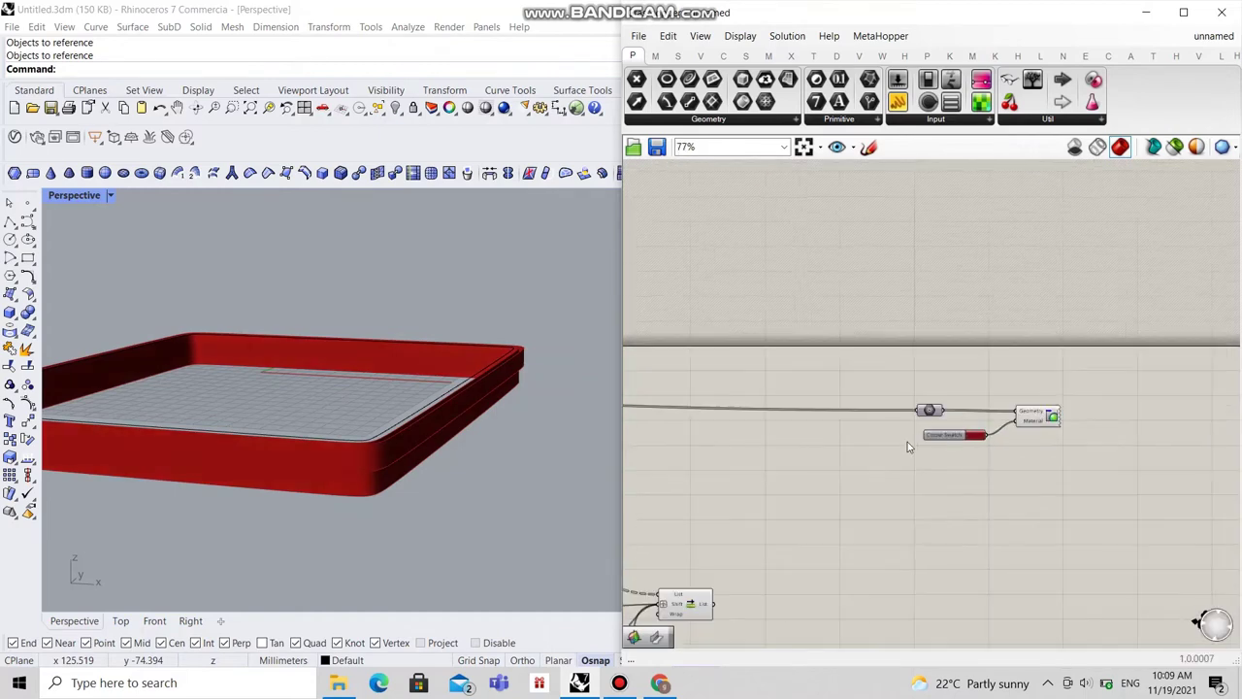
scroll(908, 451, down, 4)
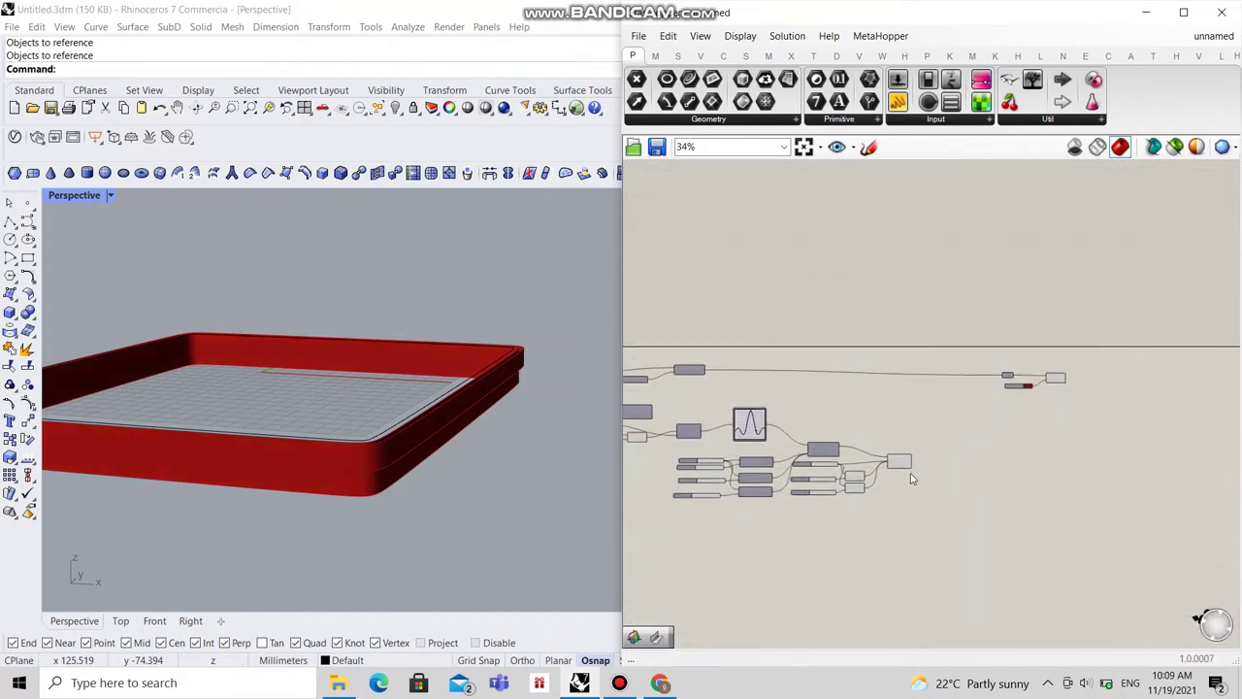
scroll(910, 477, up, 3)
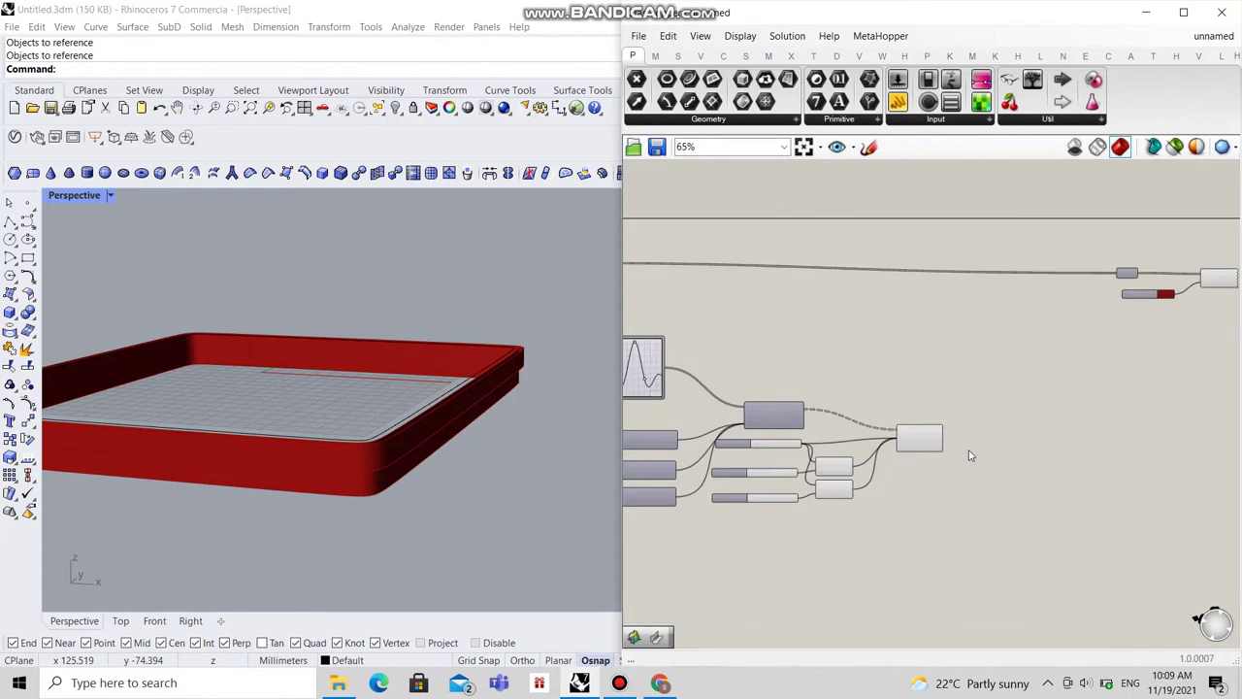
scroll(971, 455, up, 3)
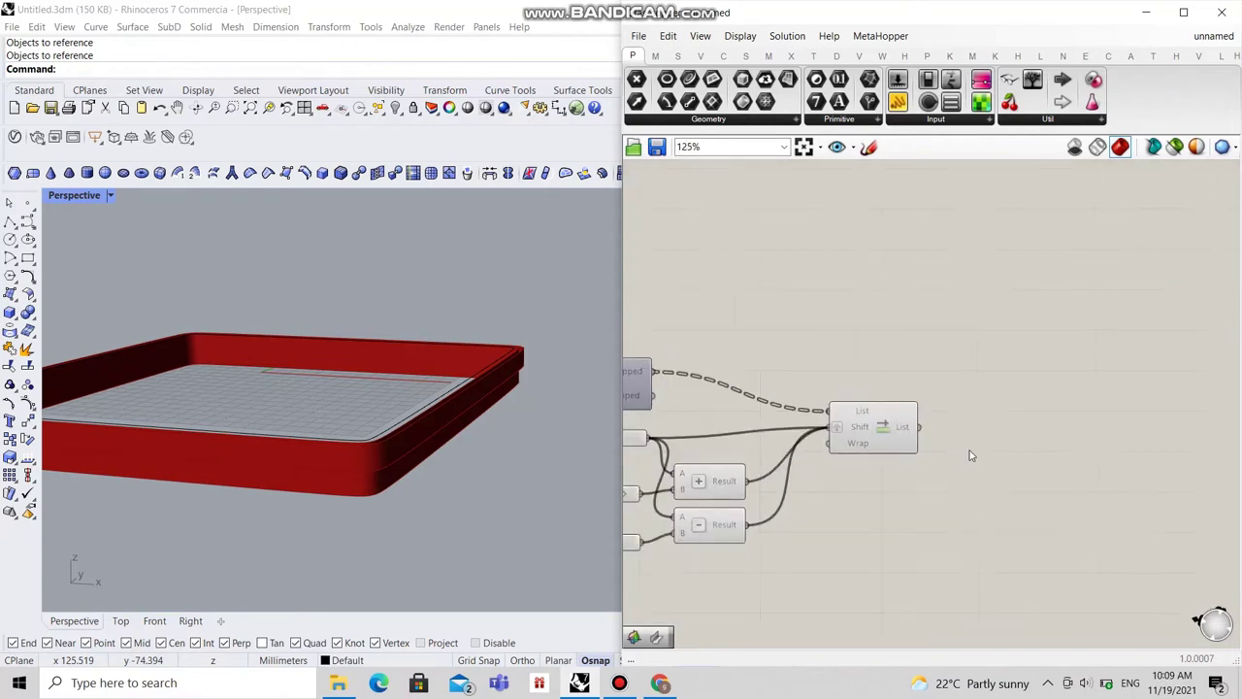
double_click(1004, 438)
text(li)
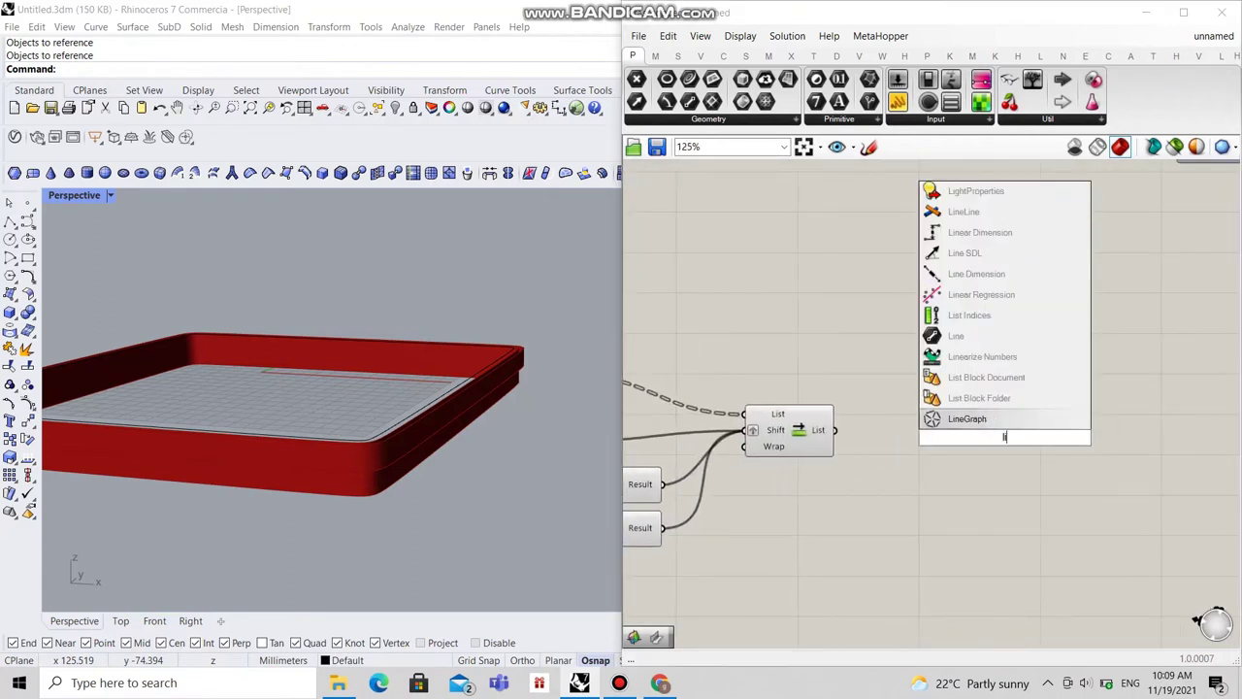
text(ne sdl)
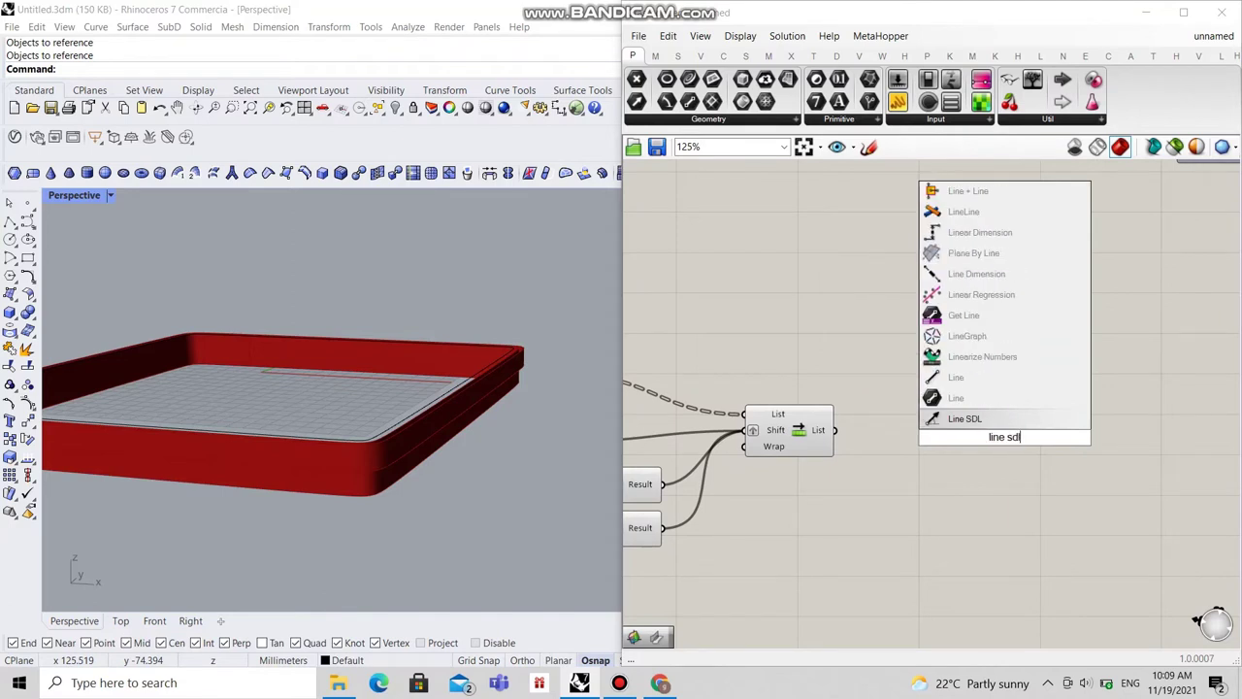
key(Return)
right_drag(961, 469, 1066, 411)
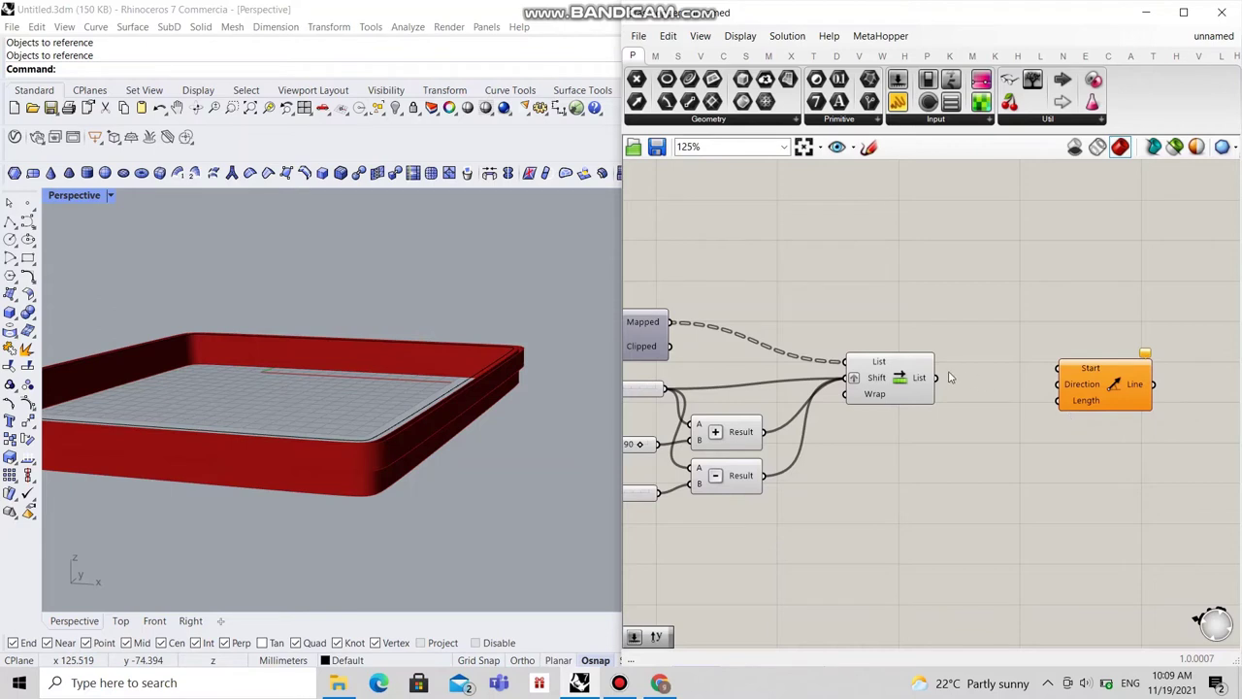
drag(950, 377, 1128, 425)
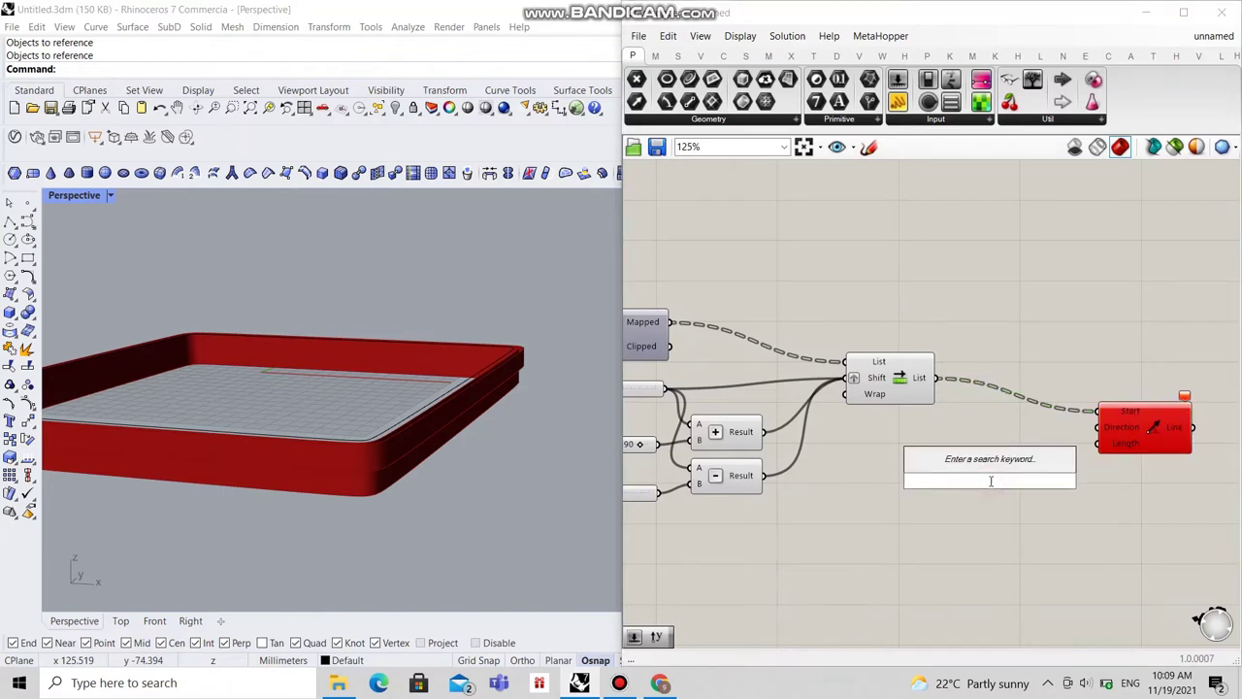
Step: Add a Unit Z vector component and connect its output to the Direction input of Line SDL
text(unit vector)
key(Return)
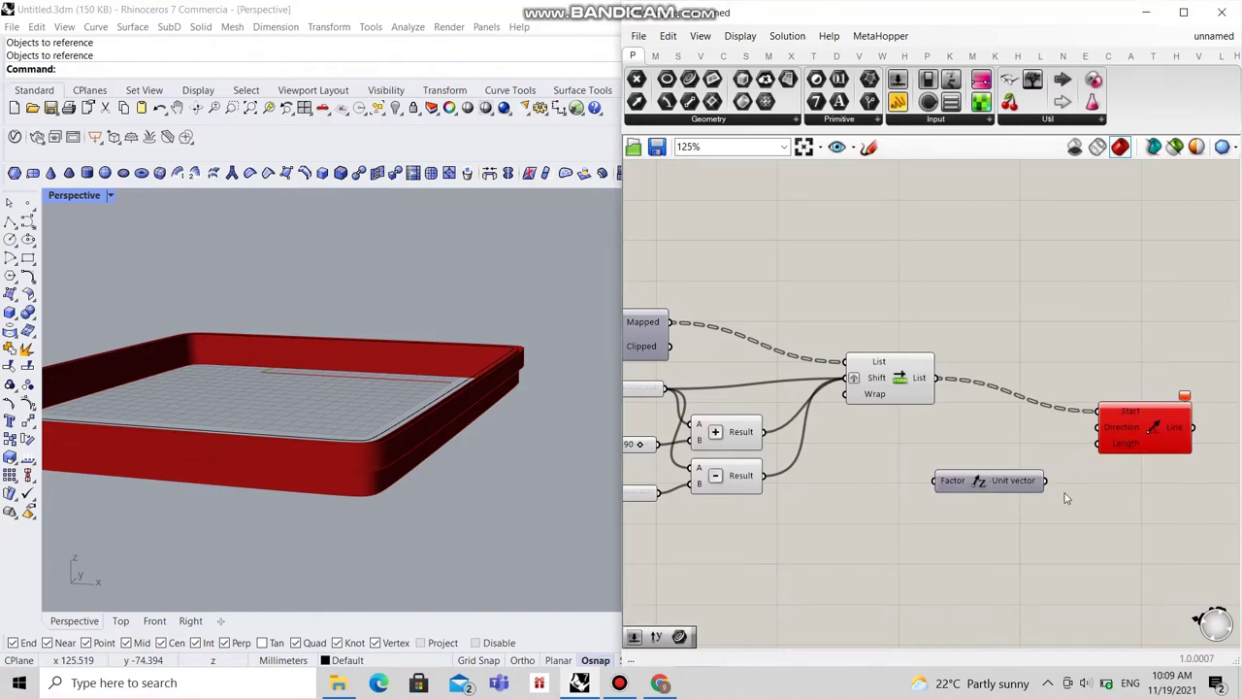
drag(1049, 483, 1097, 427)
drag(1011, 483, 979, 471)
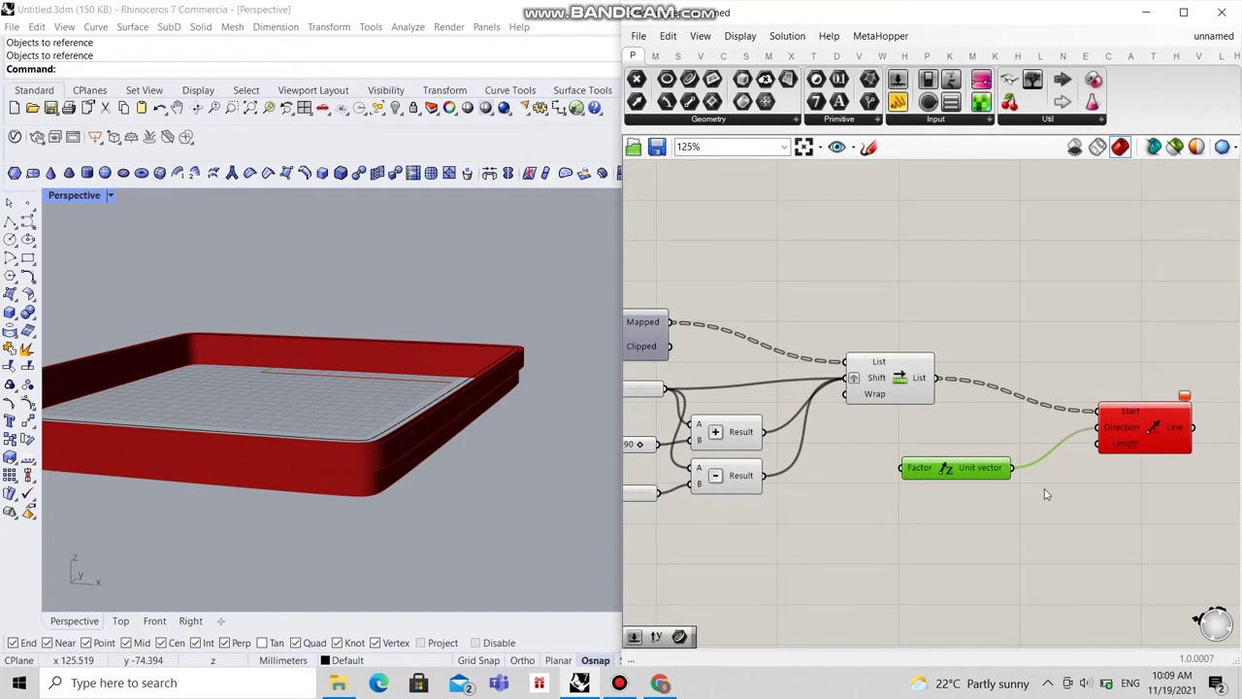
Step: Connect the shifted list to the Length input of Line SDL and the Divide Curve points to its Start input
drag(939, 383, 1099, 454)
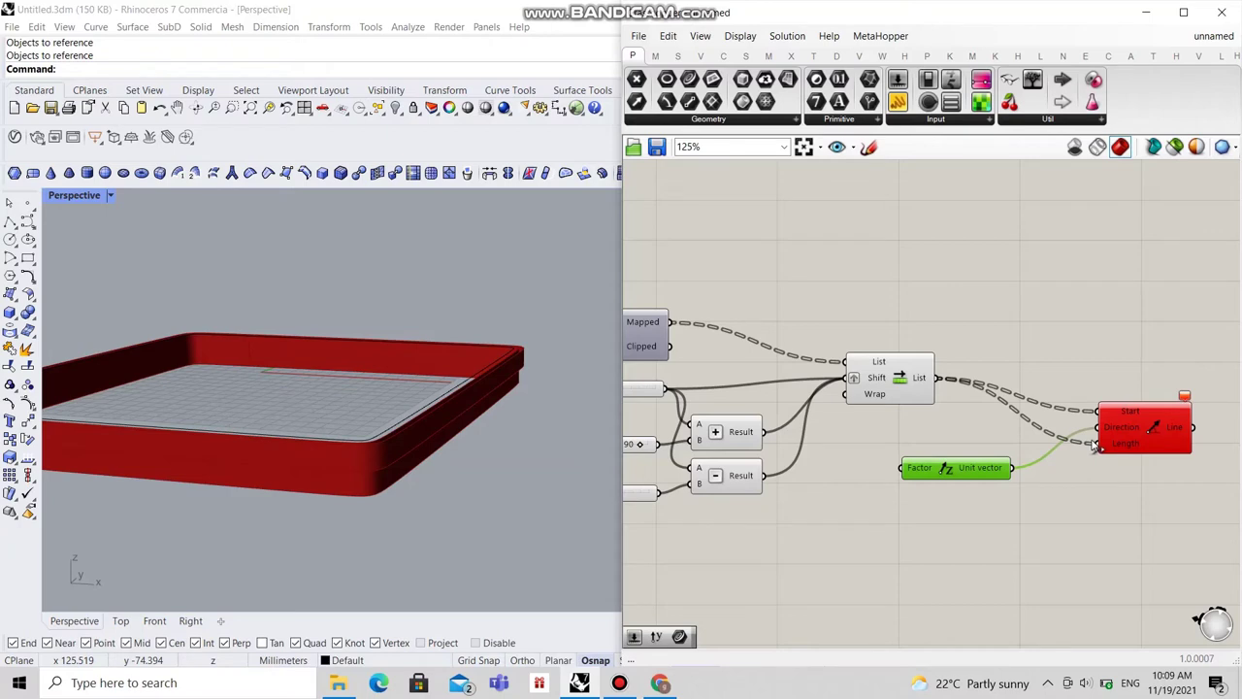
scroll(1097, 447, down, 4)
scroll(1017, 395, up, 2)
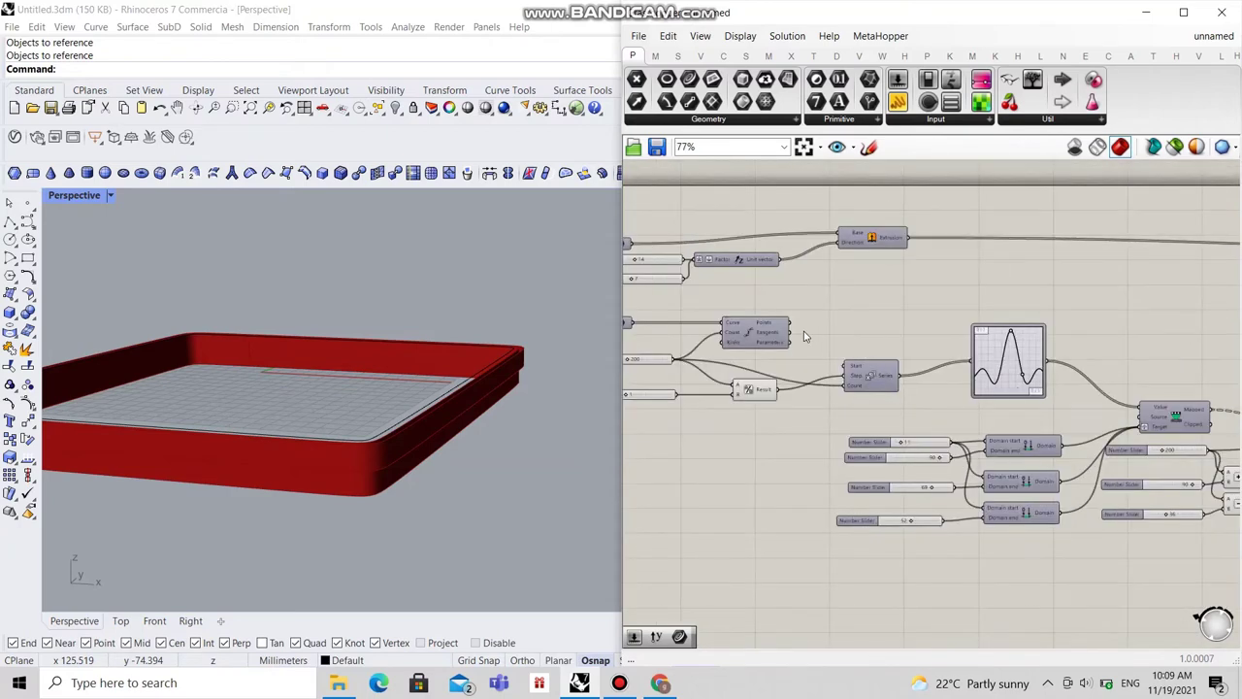
drag(796, 330, 1097, 466)
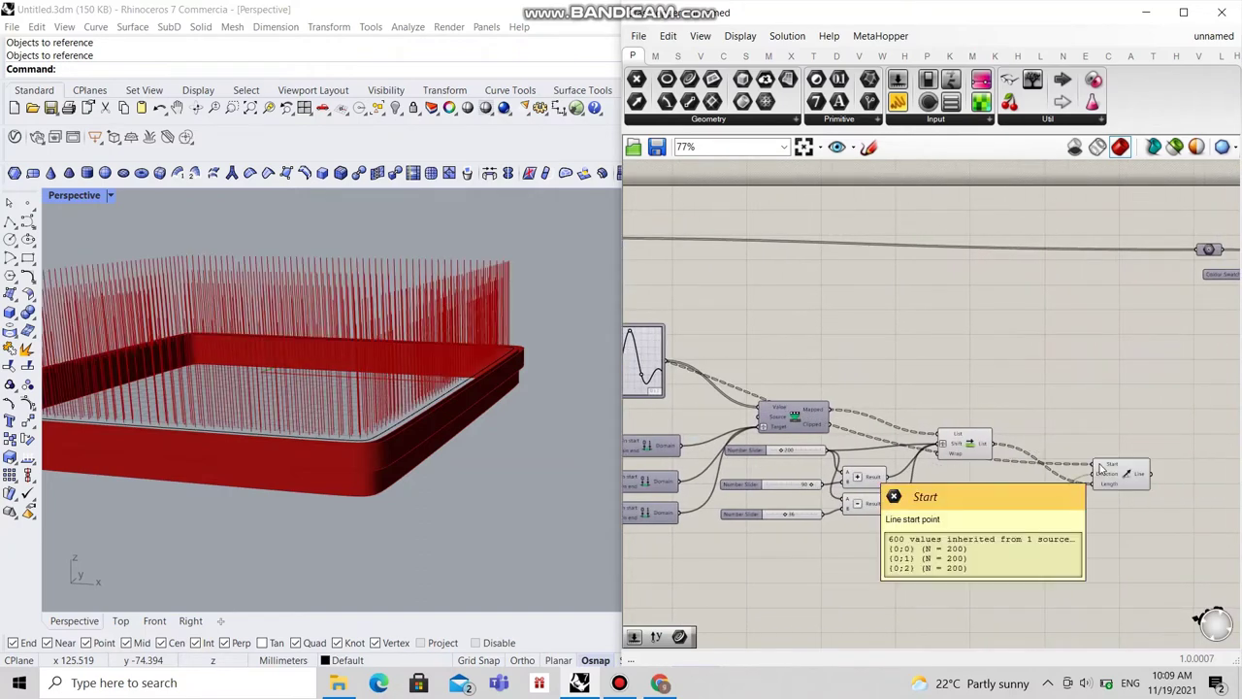
Step: Reverse the lines by giving the Direction input the expression -x, and move Line SDL slightly farther along the canvas
scroll(1082, 487, up, 5)
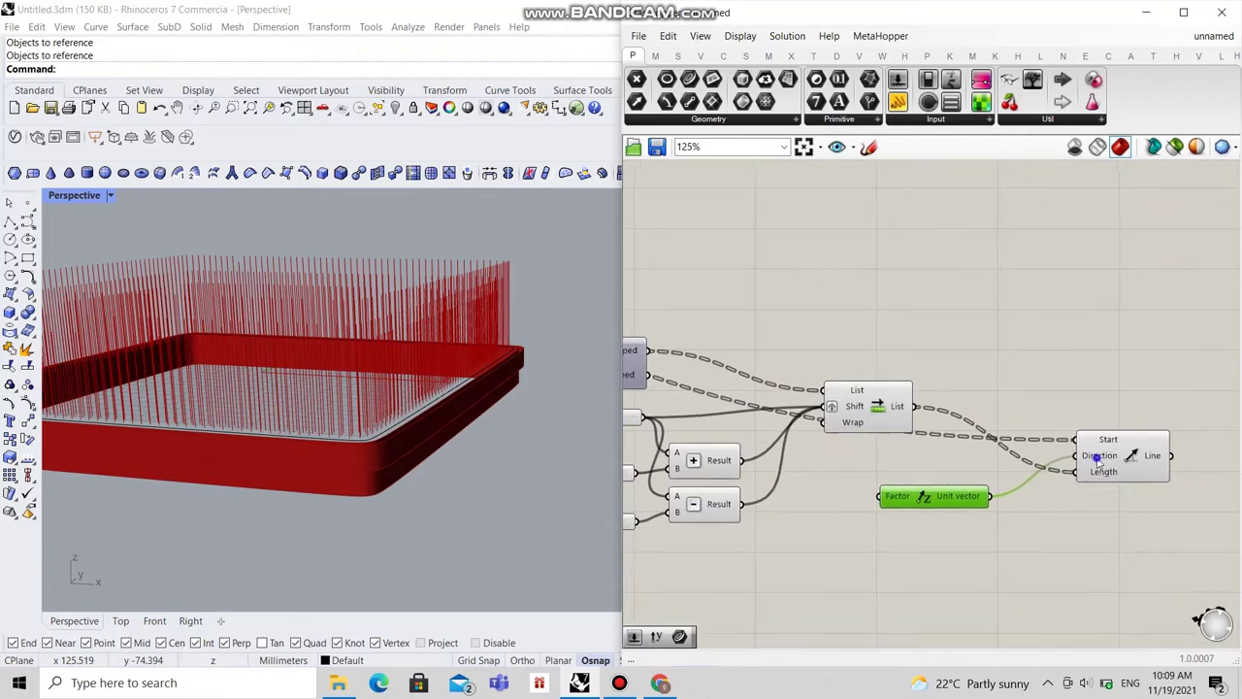
right_click(1098, 462)
mouse_move(1116, 526)
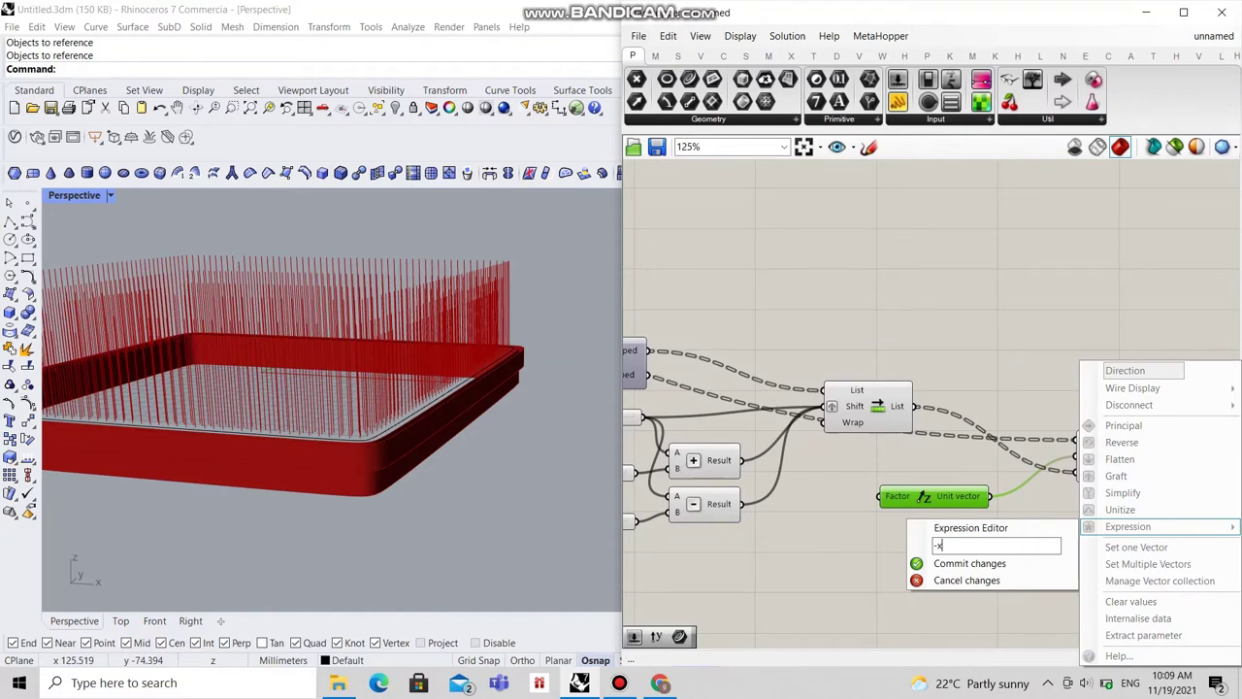
click(1003, 563)
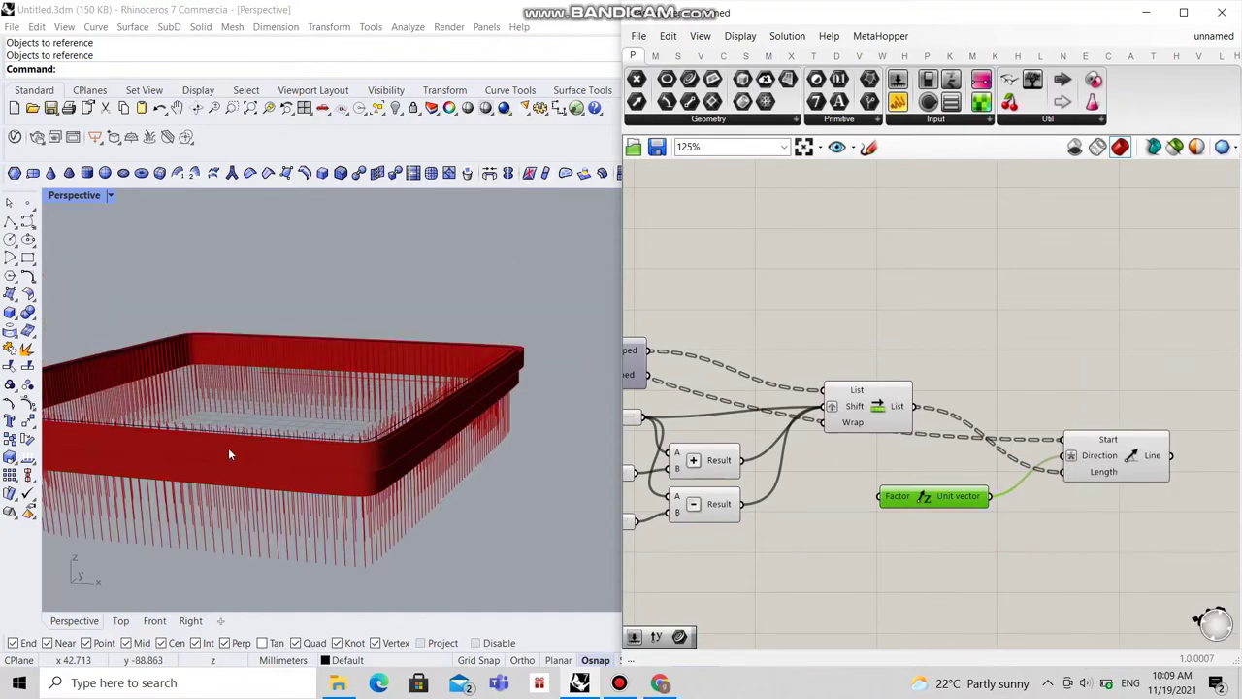
click(284, 452)
mouse_move(283, 452)
right_down()
mouse_move(309, 450)
mouse_move(291, 456)
mouse_move(306, 468)
mouse_move(289, 452)
right_up()
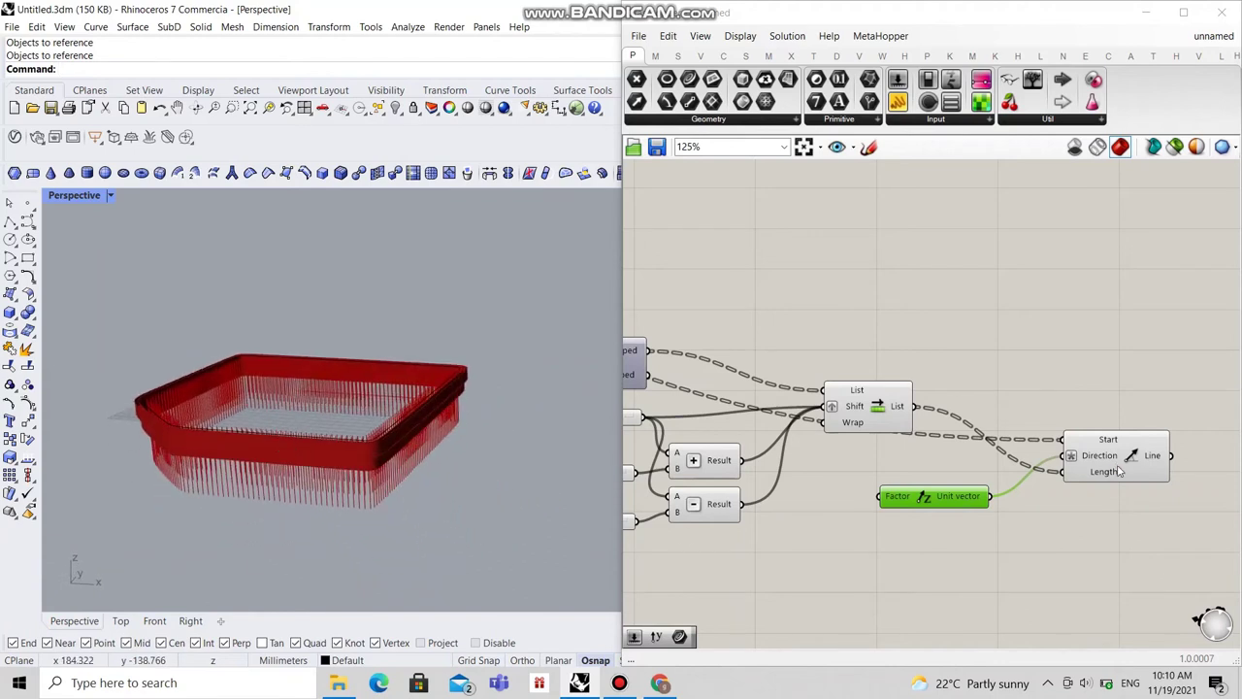
drag(1119, 470, 1160, 465)
click(1138, 541)
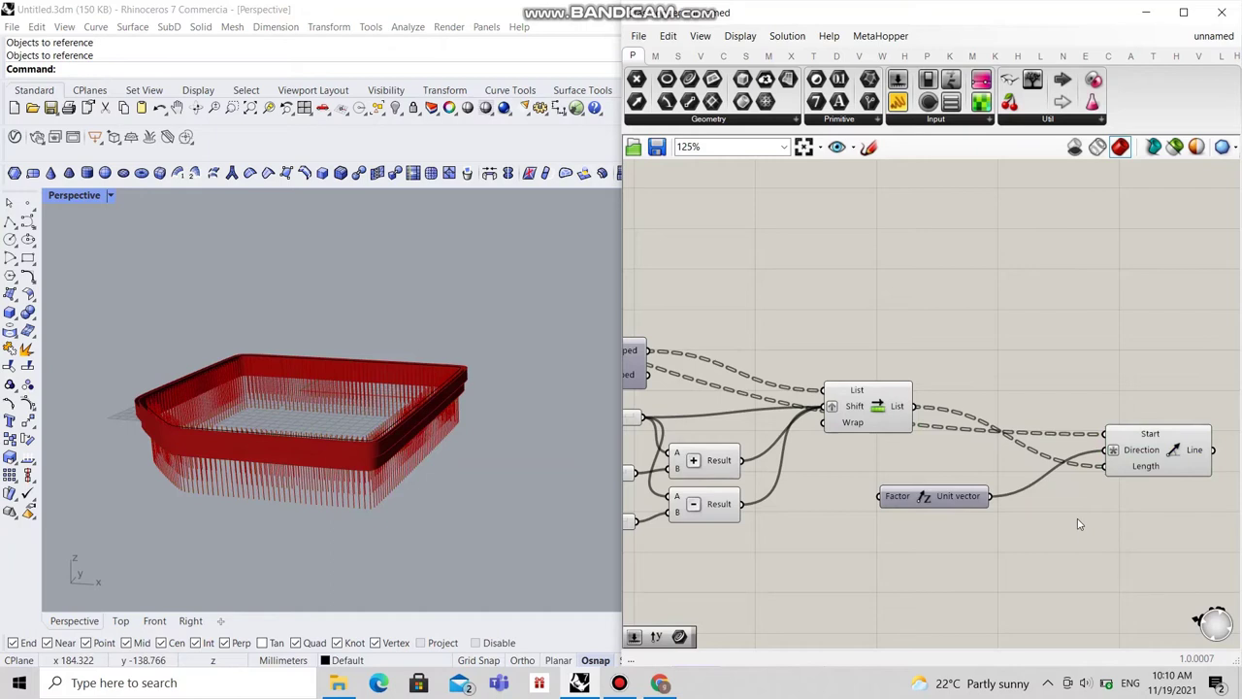
Step: Add a Perp Frame component after Line SDL and connect the lines to its Curve input
right_drag(1097, 536, 1045, 524)
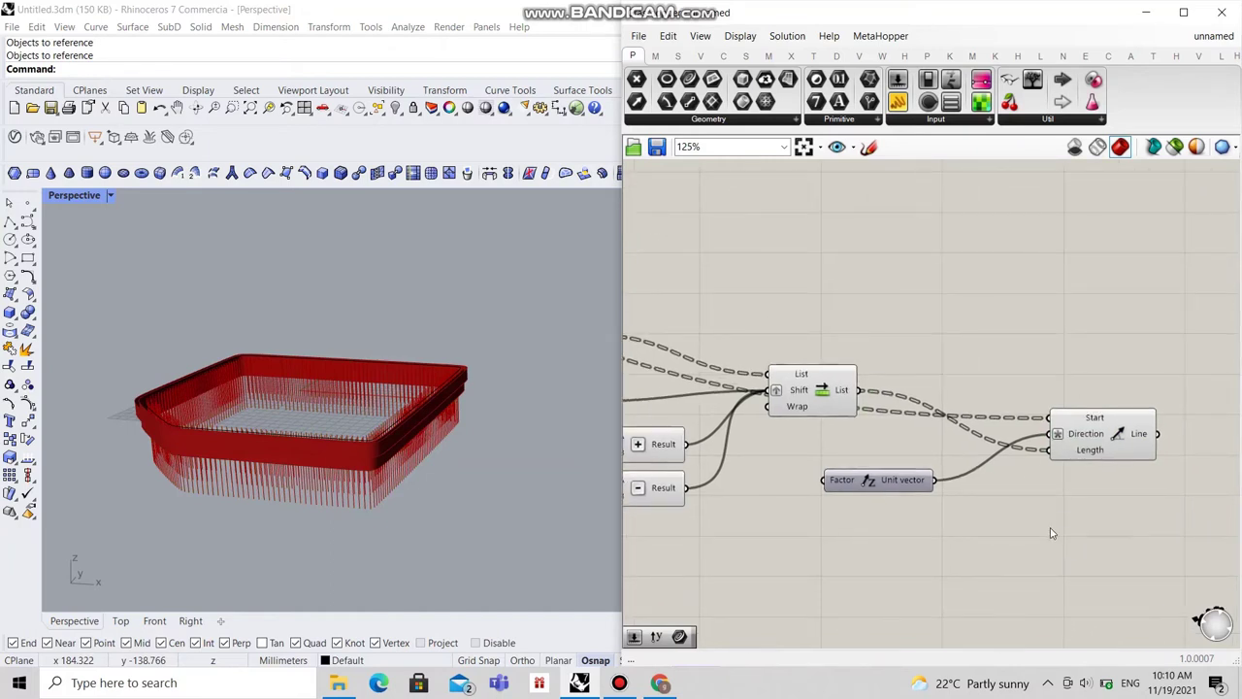
scroll(1027, 505, down, 3)
right_drag(1089, 527, 935, 510)
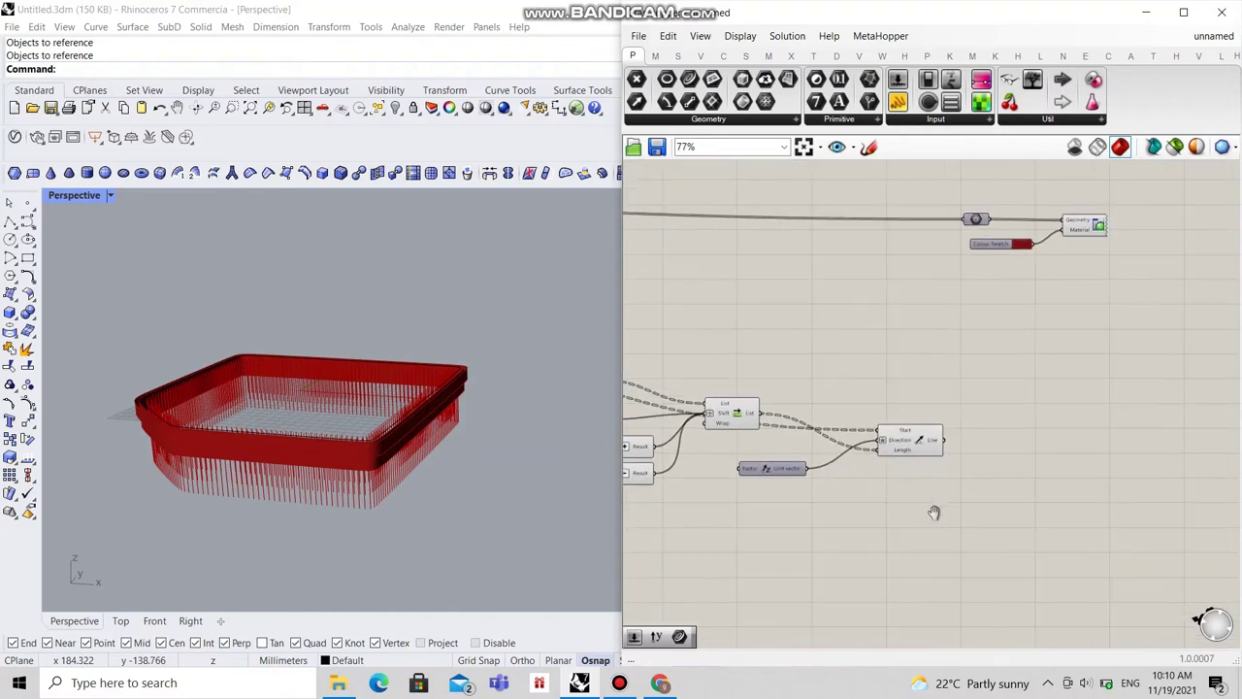
double_click(1034, 435)
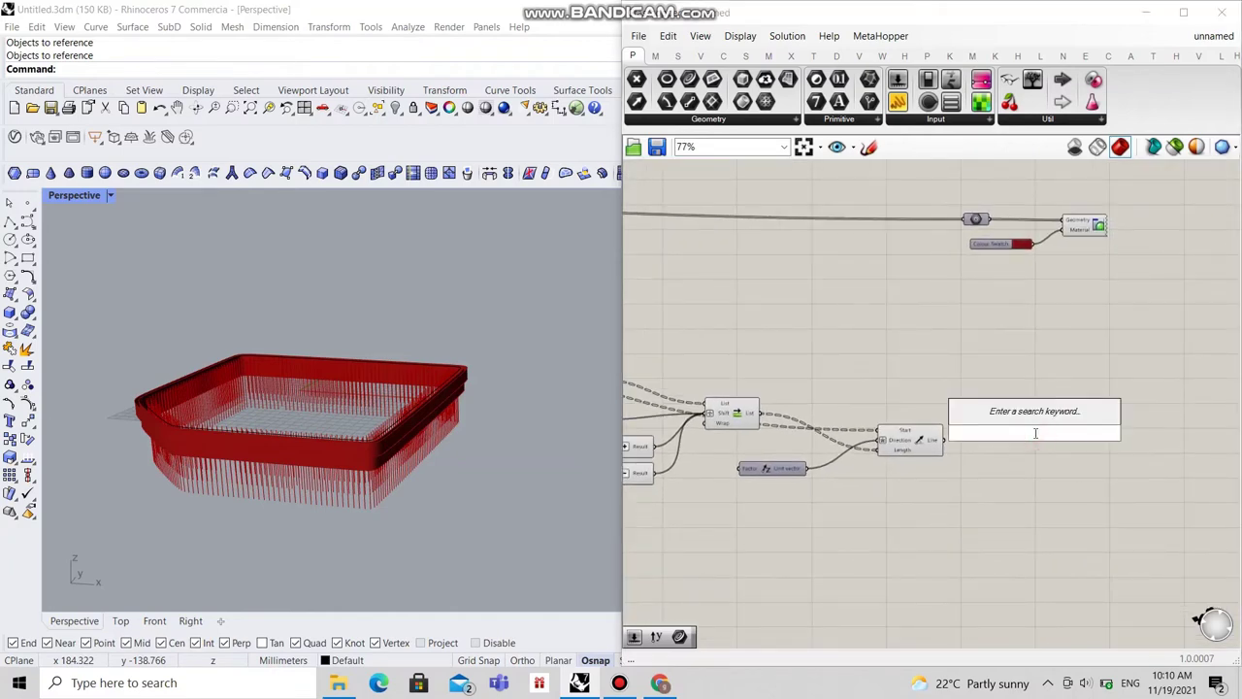
text(perp)
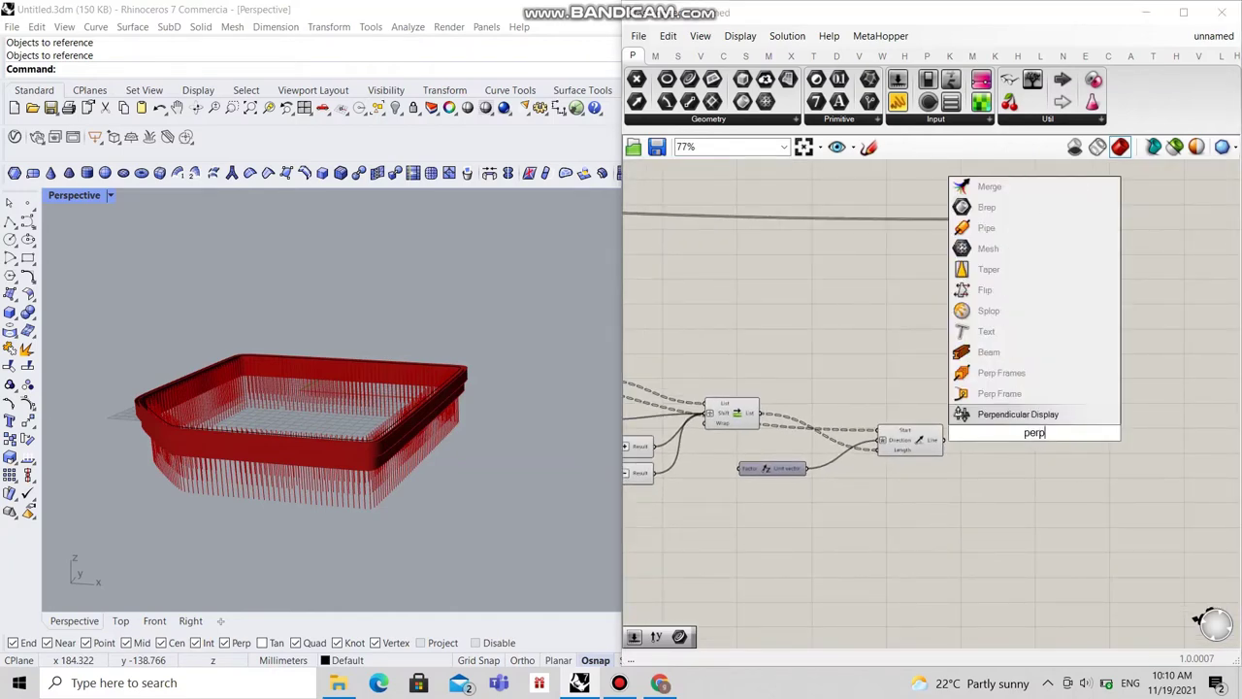
key(Return)
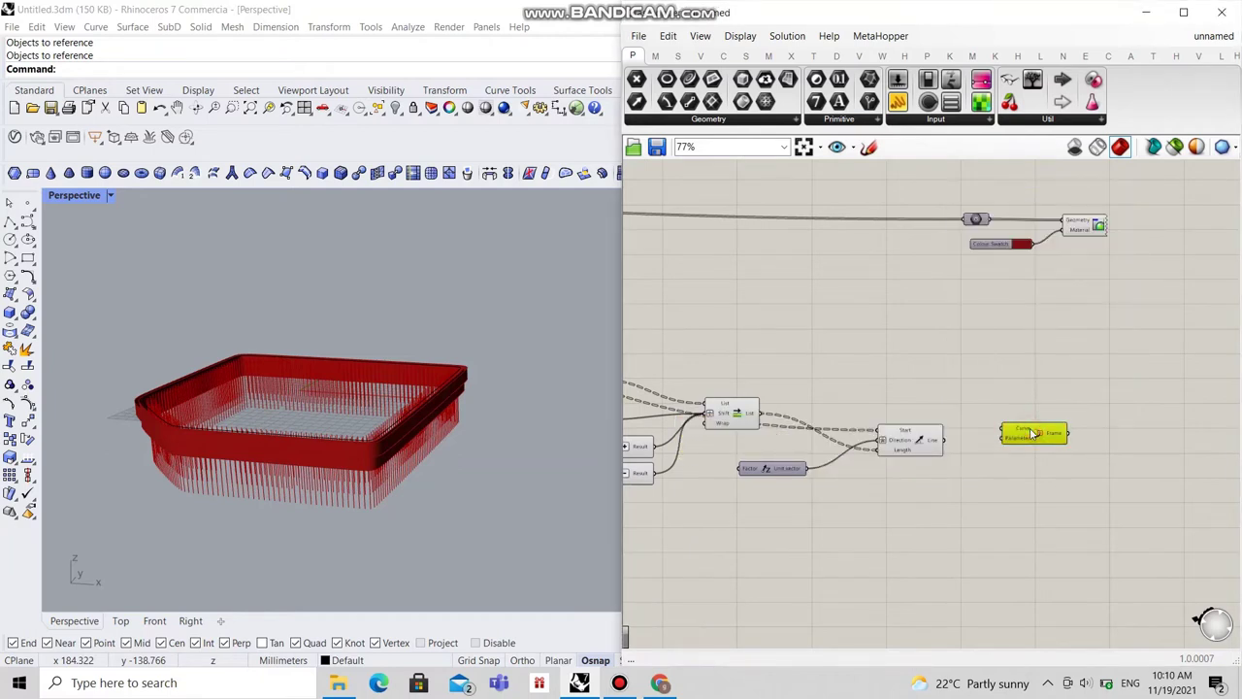
scroll(1030, 434, up, 3)
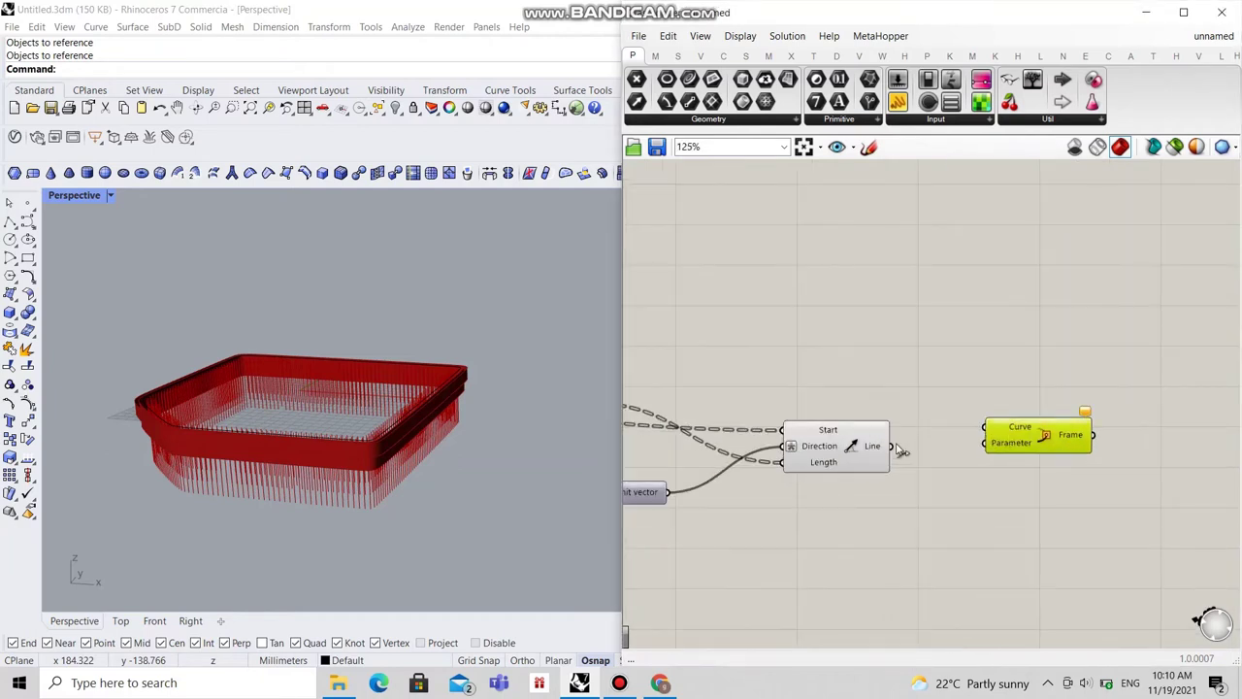
drag(898, 448, 987, 428)
Step: Reparameterize the Curve input of Perp Frame and move the component slightly closer to Line SDL
mouse_move(1014, 427)
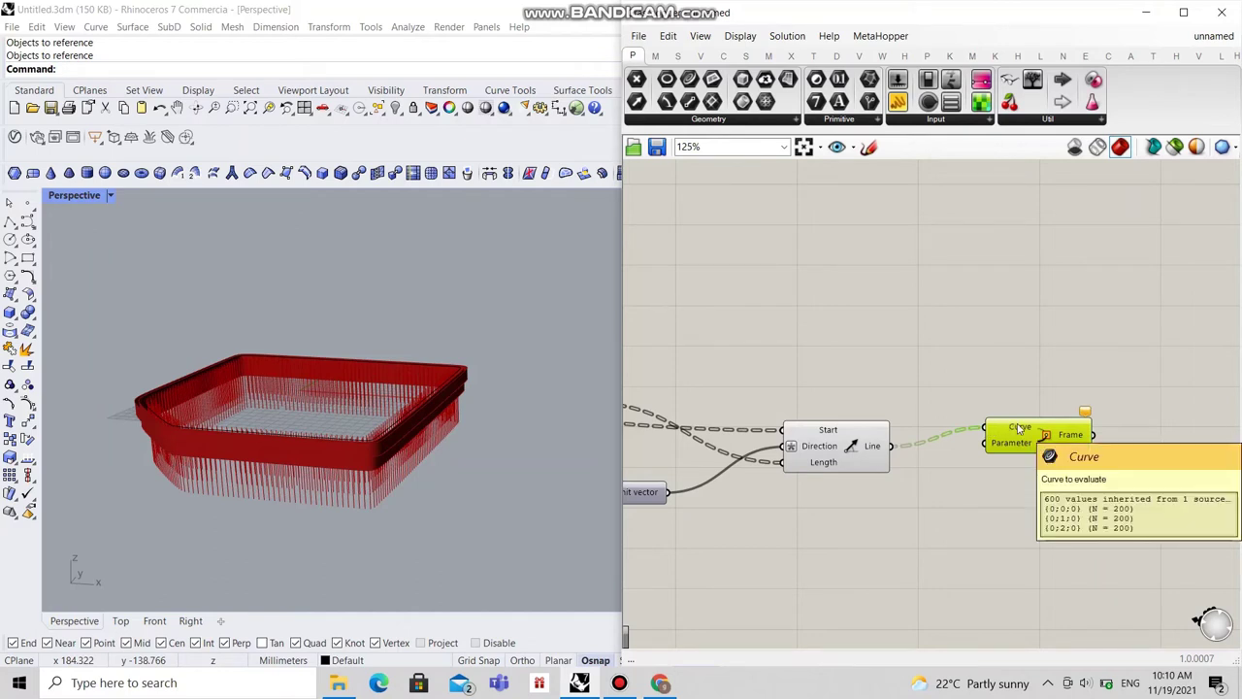
right_click(1019, 428)
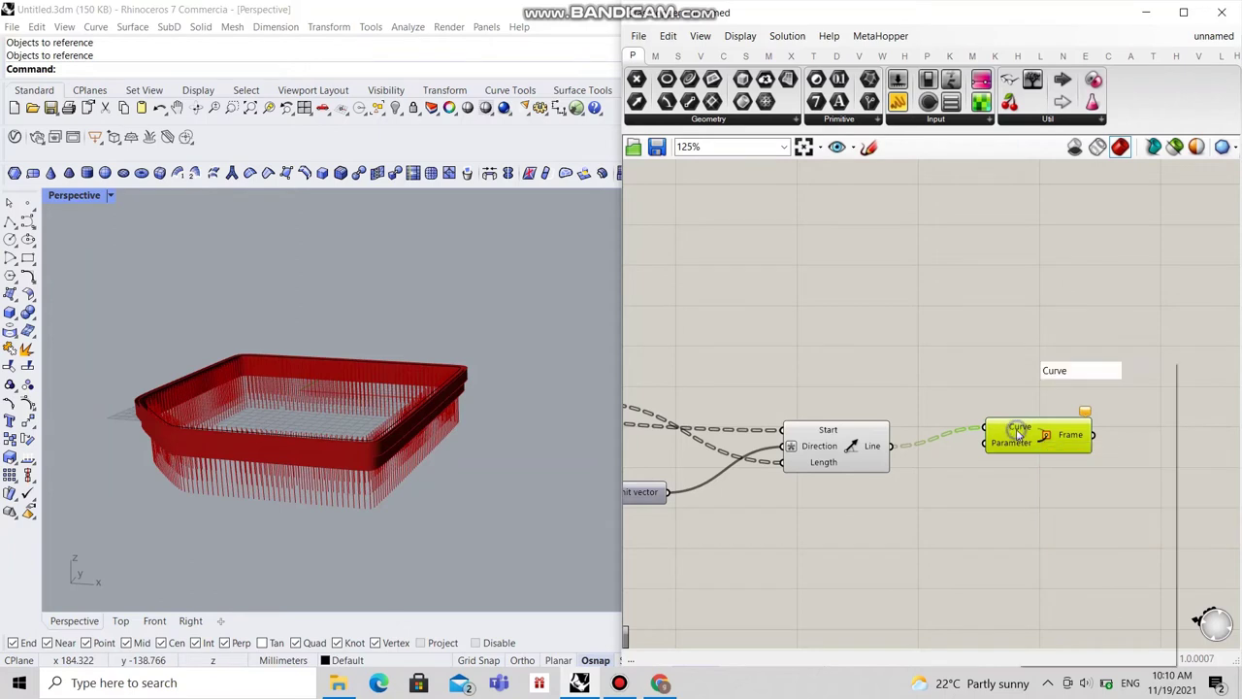
click(1051, 525)
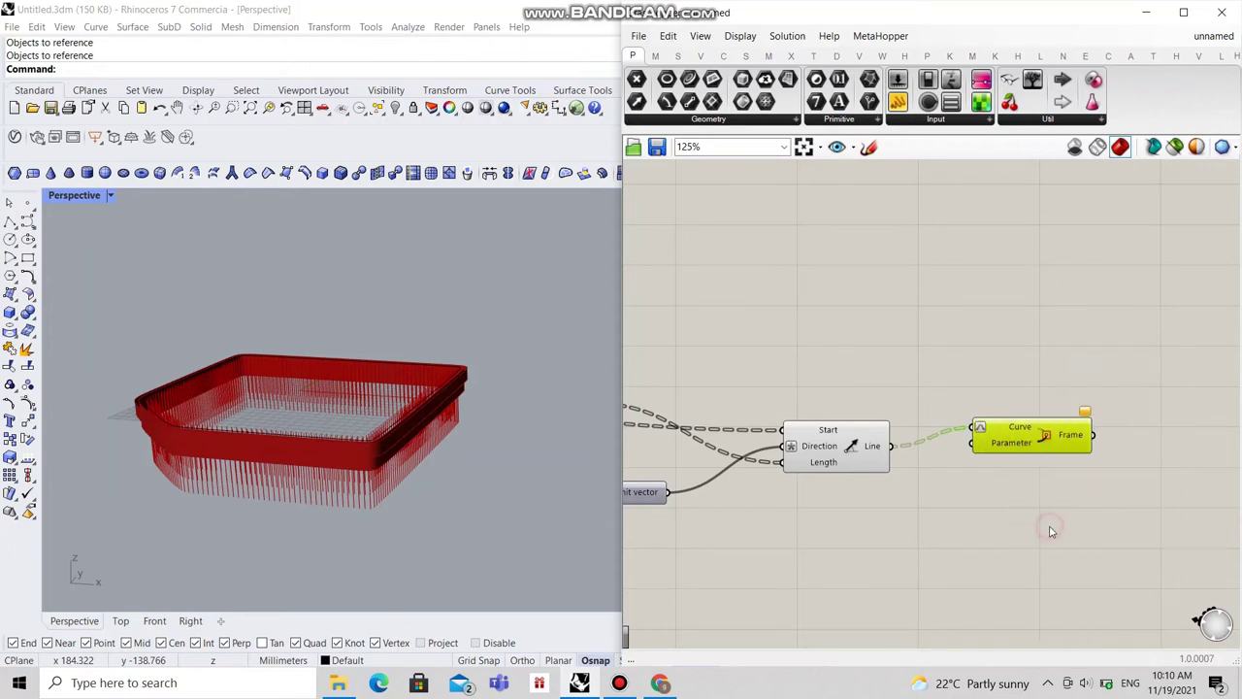
drag(1048, 443, 1036, 440)
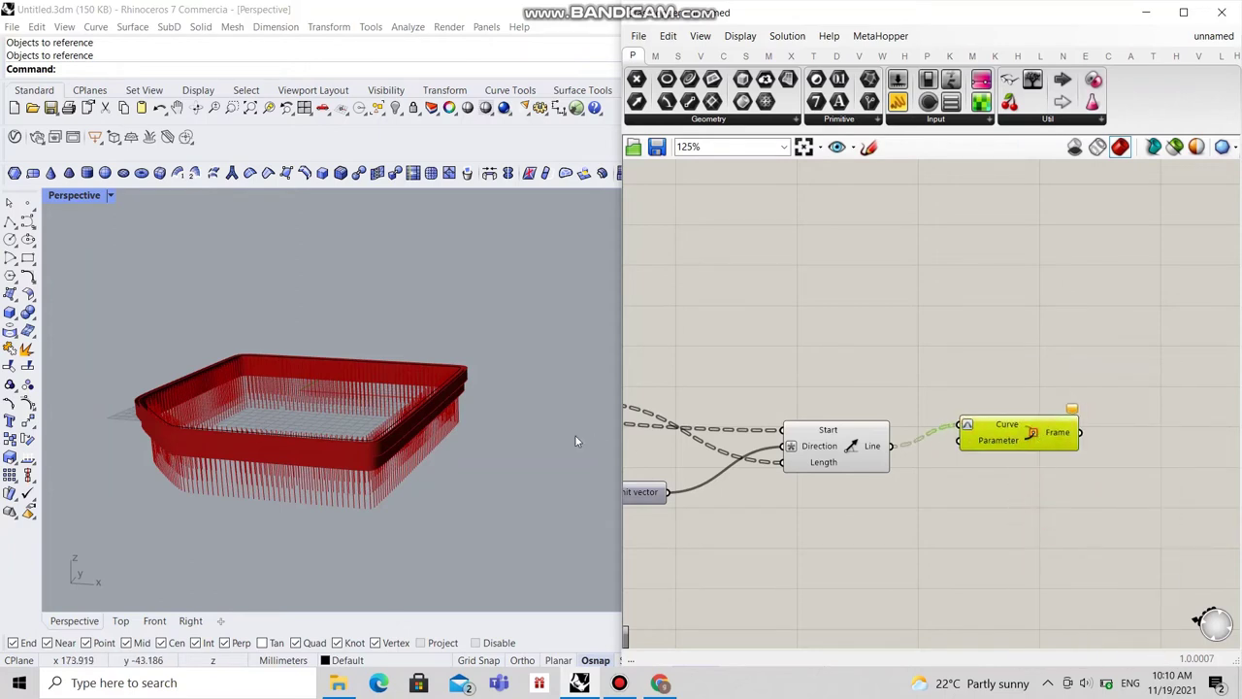
Step: Examine the lines around the frame's corner, the Perp Frame message, and the definition back to the Divide Curve component and its sliders
scroll(480, 474, up, 5)
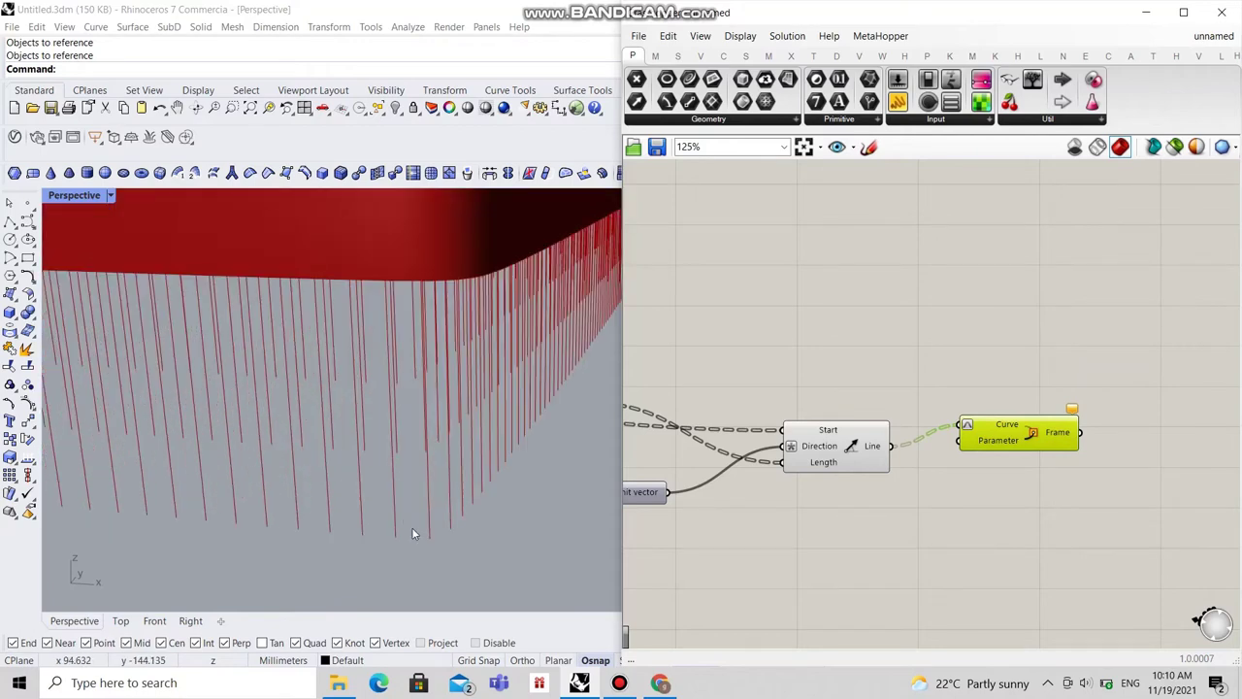
scroll(411, 527, down, 2)
scroll(408, 337, up, 3)
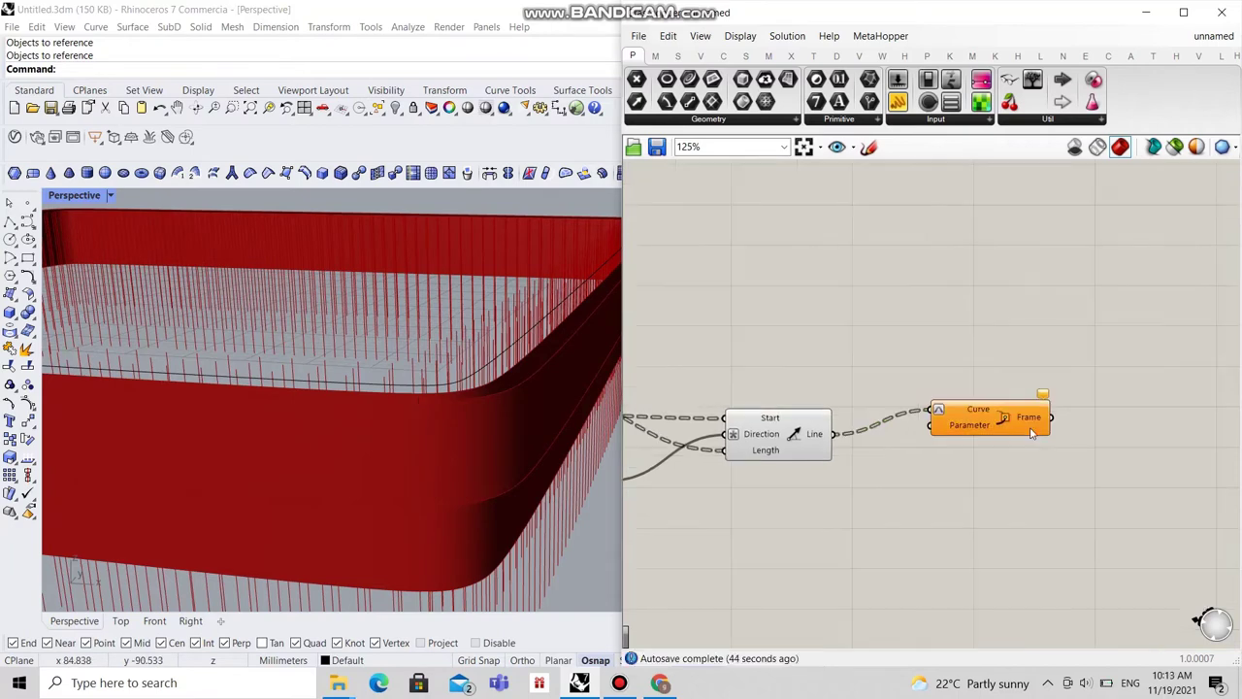
mouse_move(1047, 401)
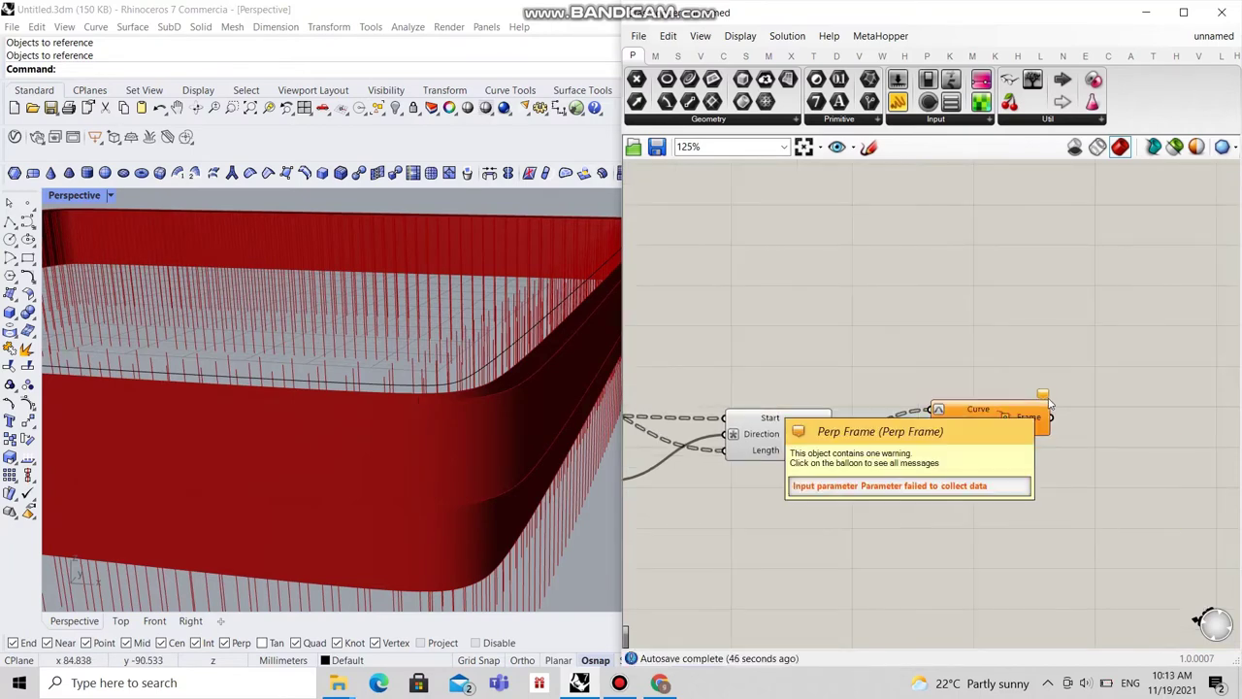
scroll(1047, 401, down, 5)
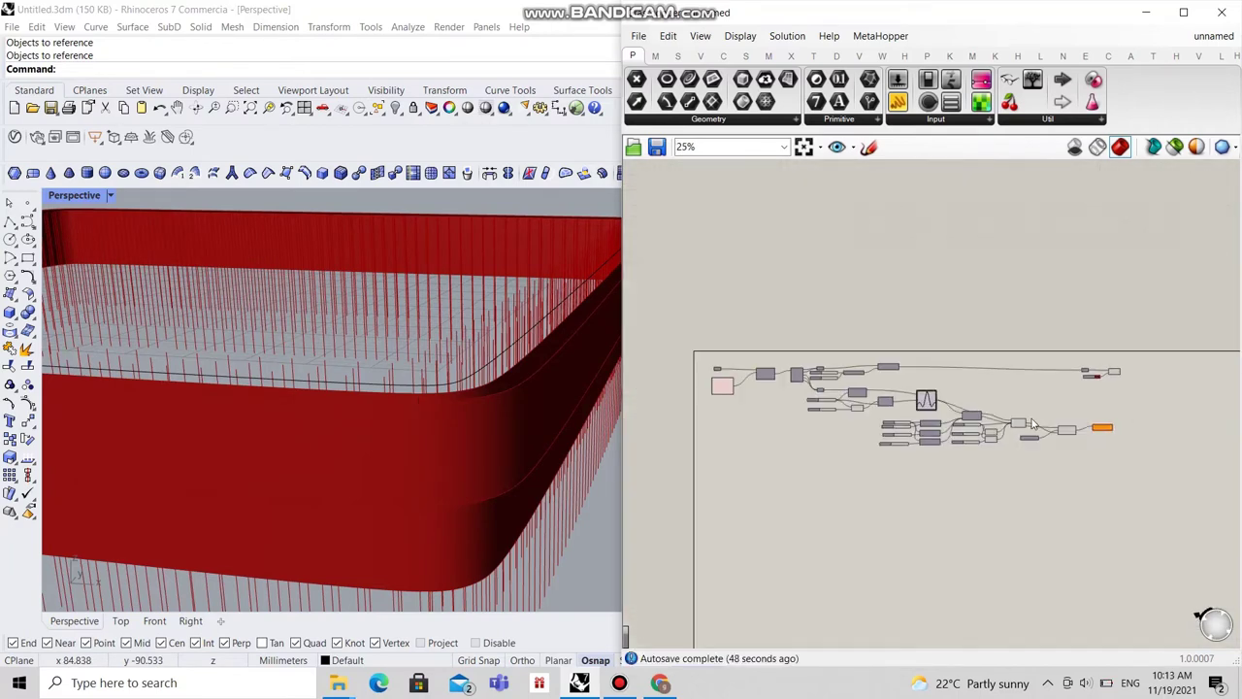
scroll(982, 432, up, 3)
scroll(982, 432, up, 3)
right_drag(982, 432, 1180, 420)
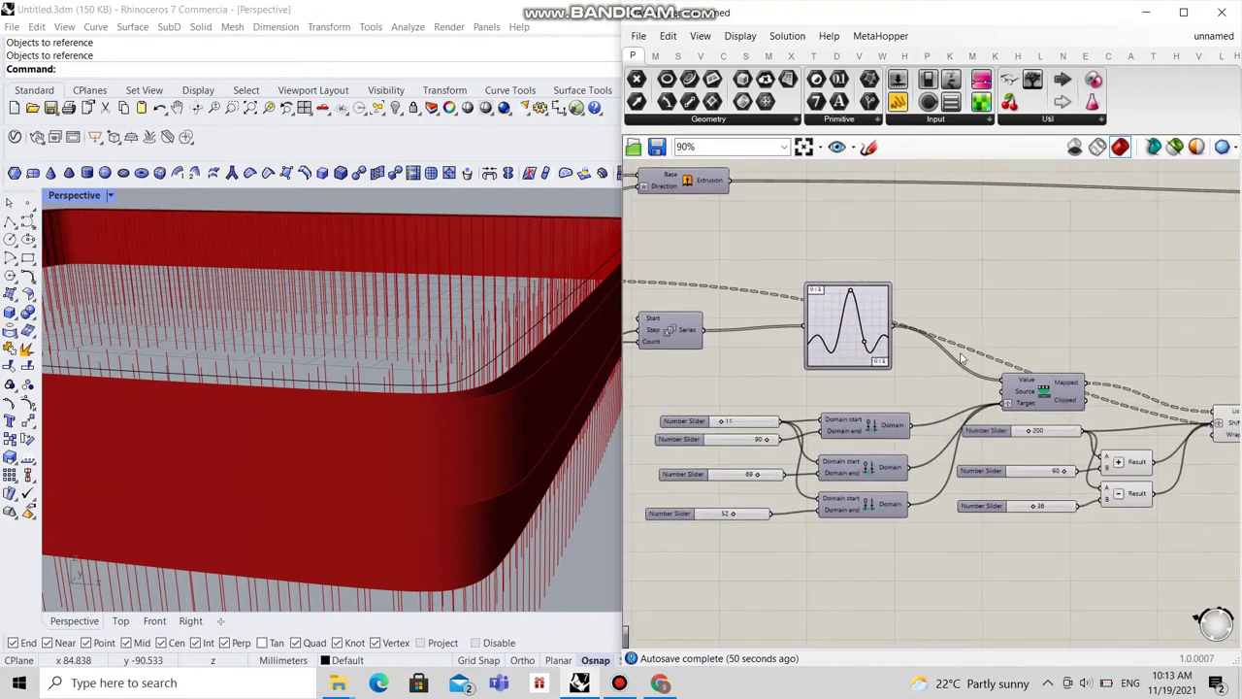
right_drag(782, 337, 1049, 402)
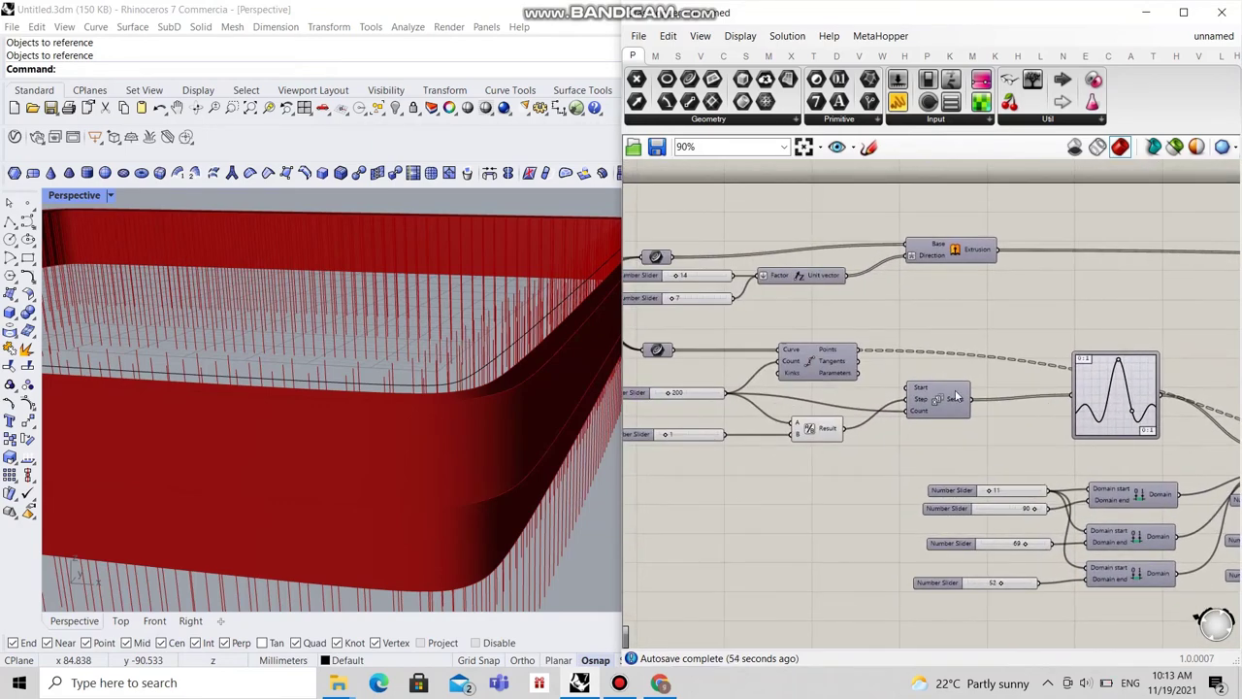
right_drag(851, 389, 974, 396)
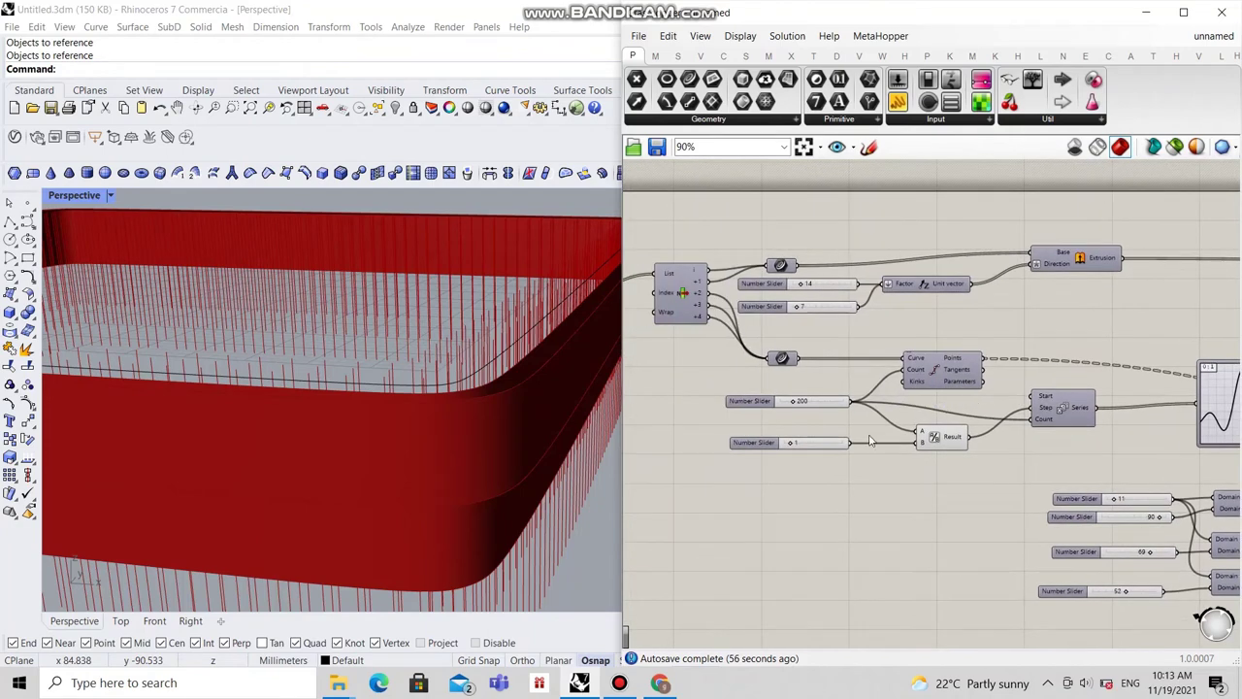
Step: Swap the Division inputs so the slider of 1 feeds A and the slider of 200 feeds B
drag(852, 442, 912, 434)
drag(852, 401, 920, 431)
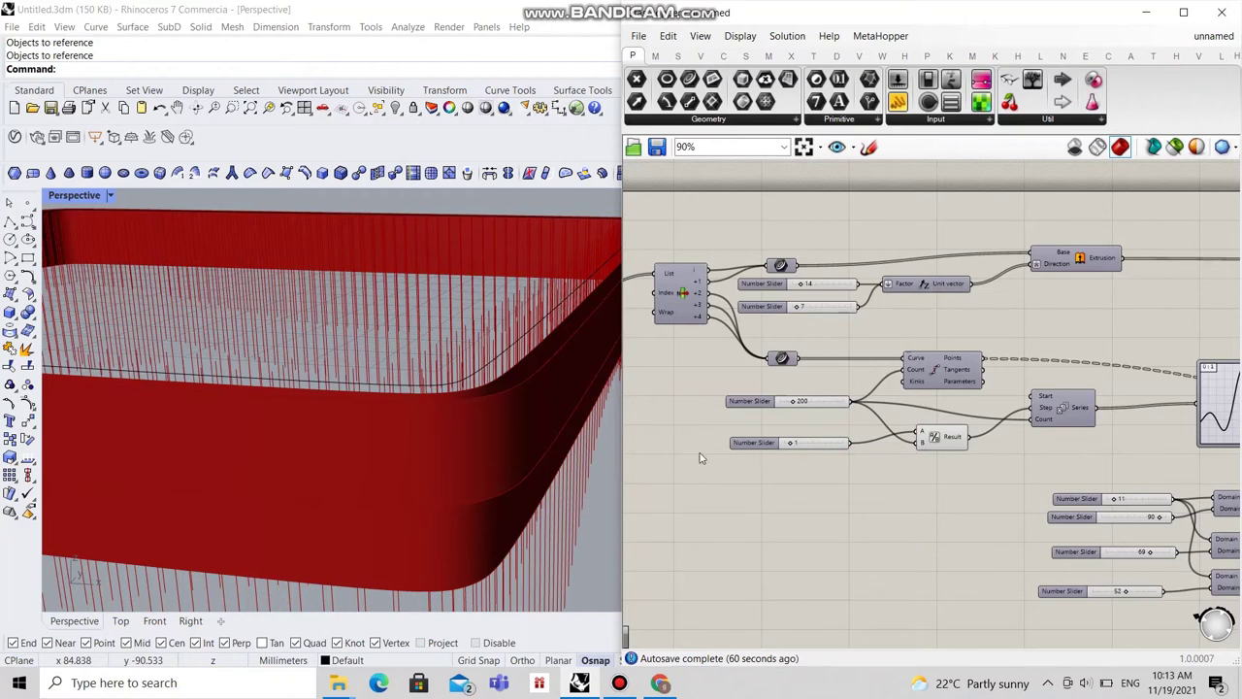
scroll(489, 421, down, 4)
scroll(489, 421, down, 3)
mouse_move(491, 424)
right_down()
mouse_move(415, 376)
mouse_move(485, 436)
right_up()
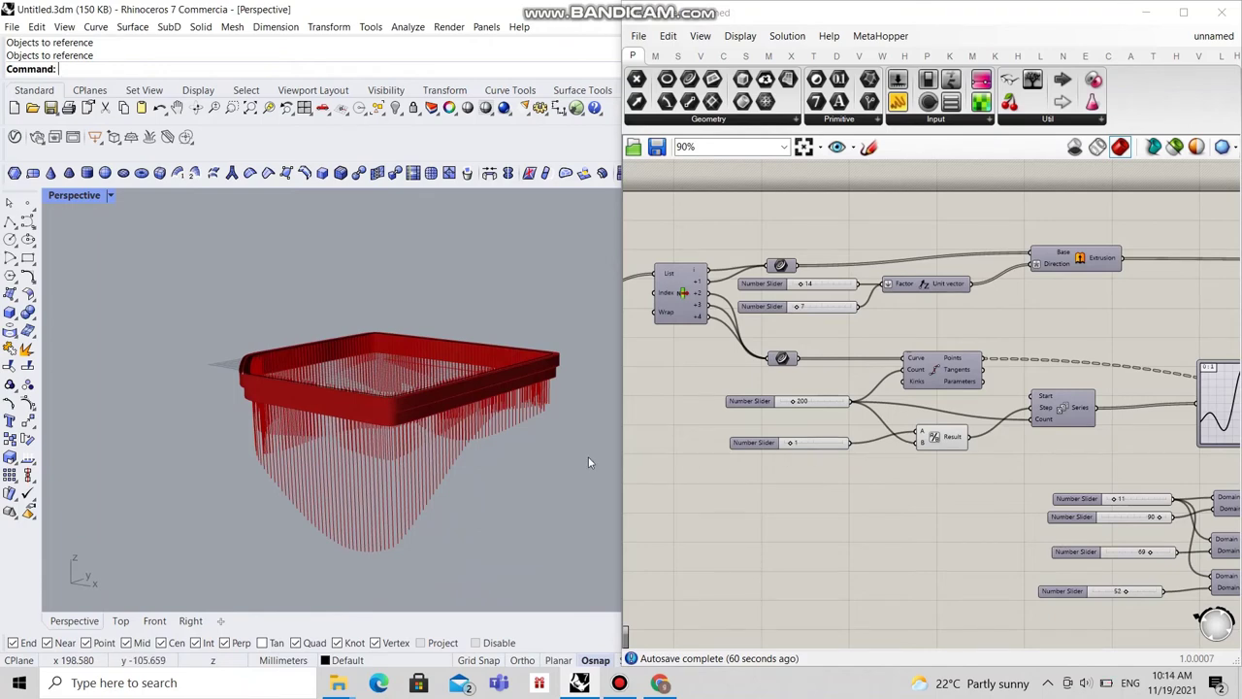
right_drag(586, 457, 492, 442)
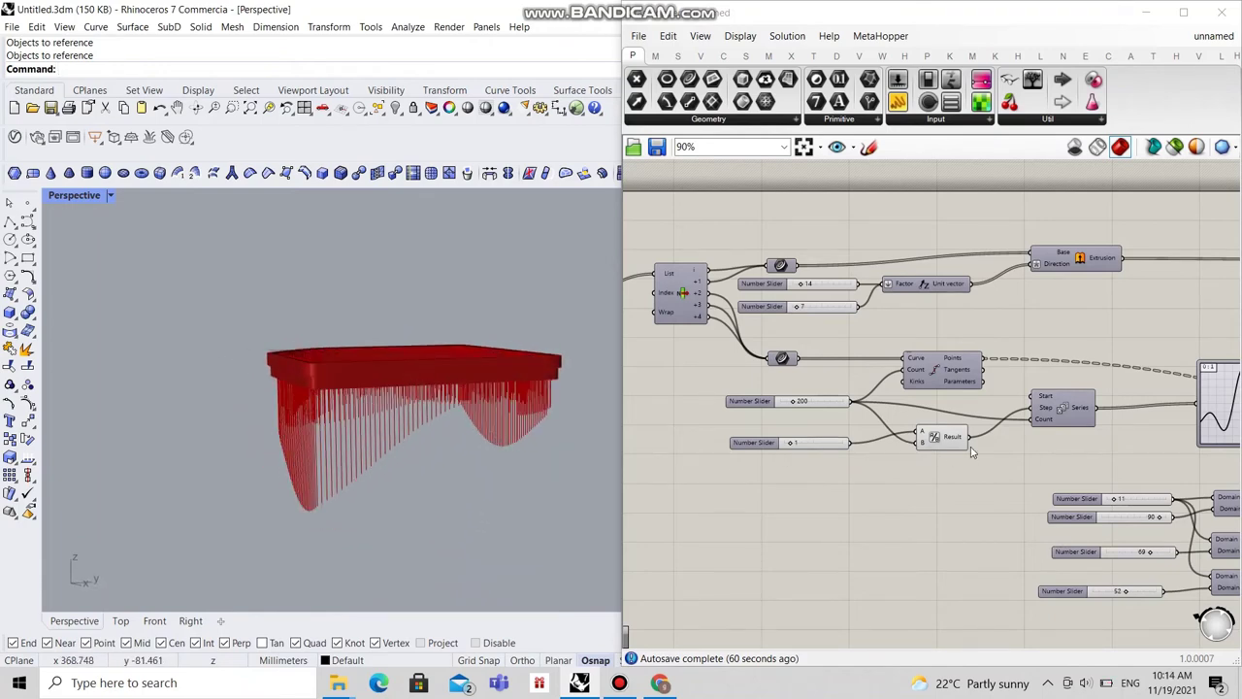
Step: Reshape the Graph Mapper curve into a wider wave by lowering its peak handle slightly and moving the second handle farther from it
right_drag(1194, 408, 946, 407)
scroll(1017, 389, up, 2)
scroll(1017, 388, up, 2)
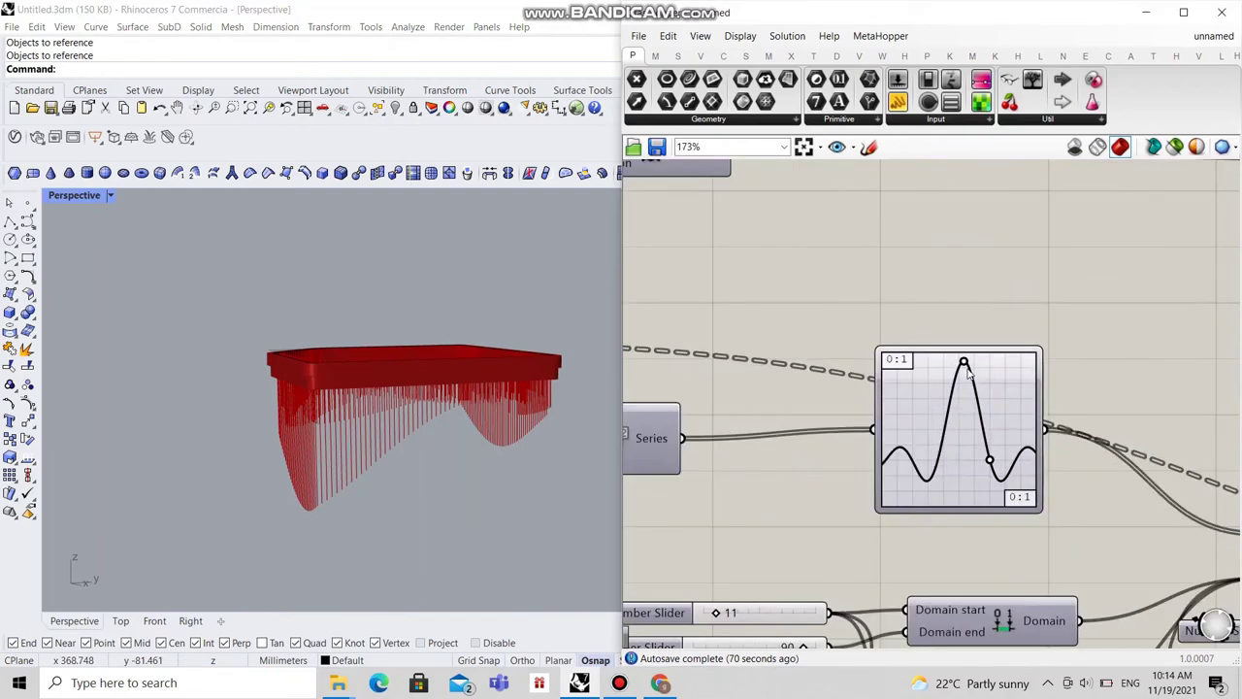
drag(964, 363, 961, 378)
mouse_move(990, 460)
mouse_down()
mouse_move(992, 435)
mouse_move(1002, 460)
mouse_up()
right_drag(436, 444, 240, 389)
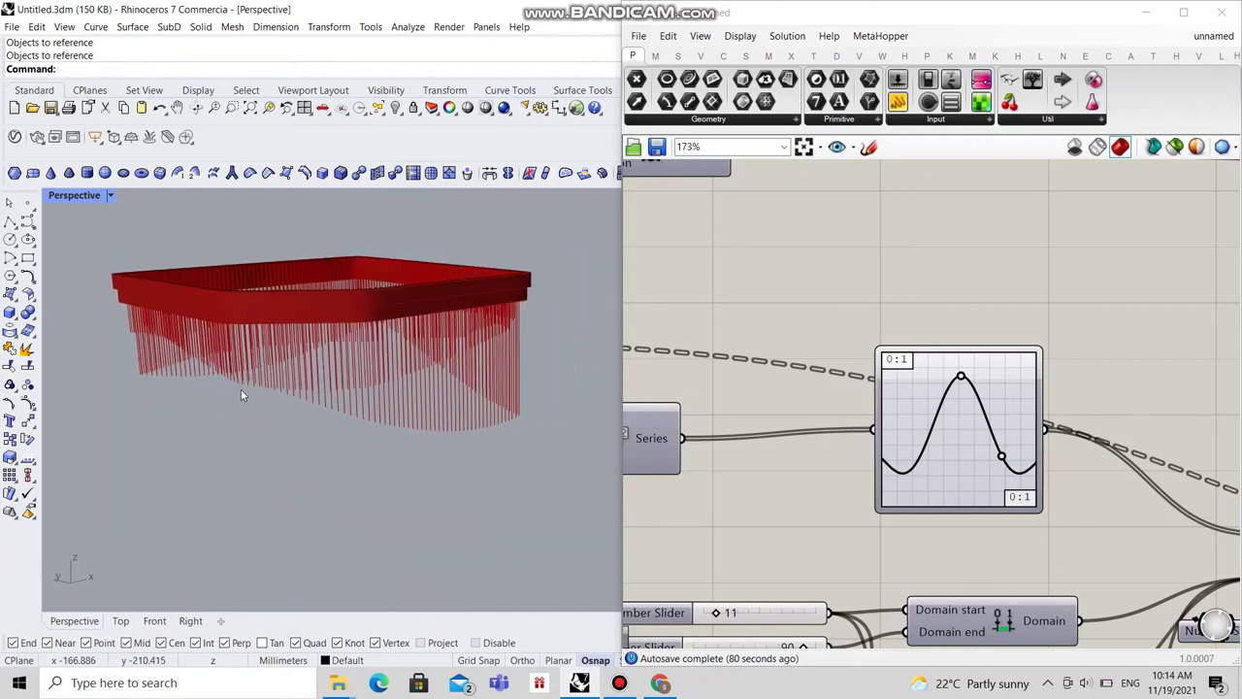
Step: Set the first two Domain end sliders to 79 and 65, and lower the third one slightly
scroll(811, 356, down, 2)
scroll(811, 355, down, 3)
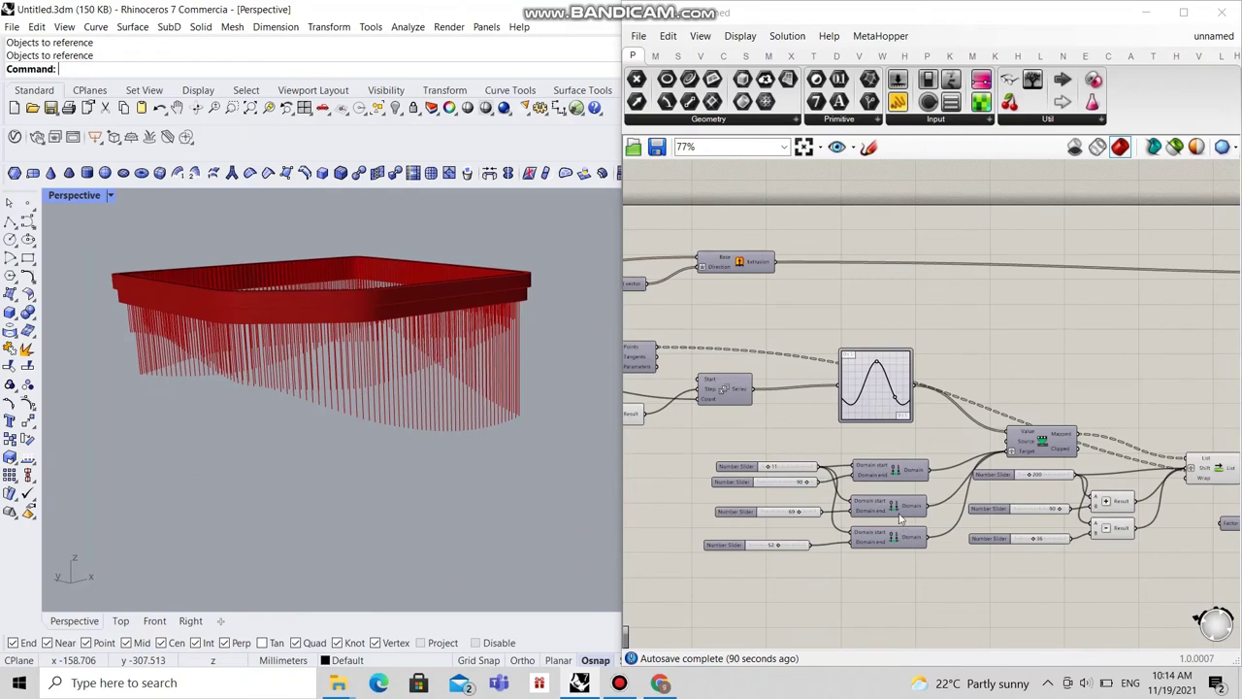
scroll(794, 490, up, 4)
drag(818, 466, 802, 469)
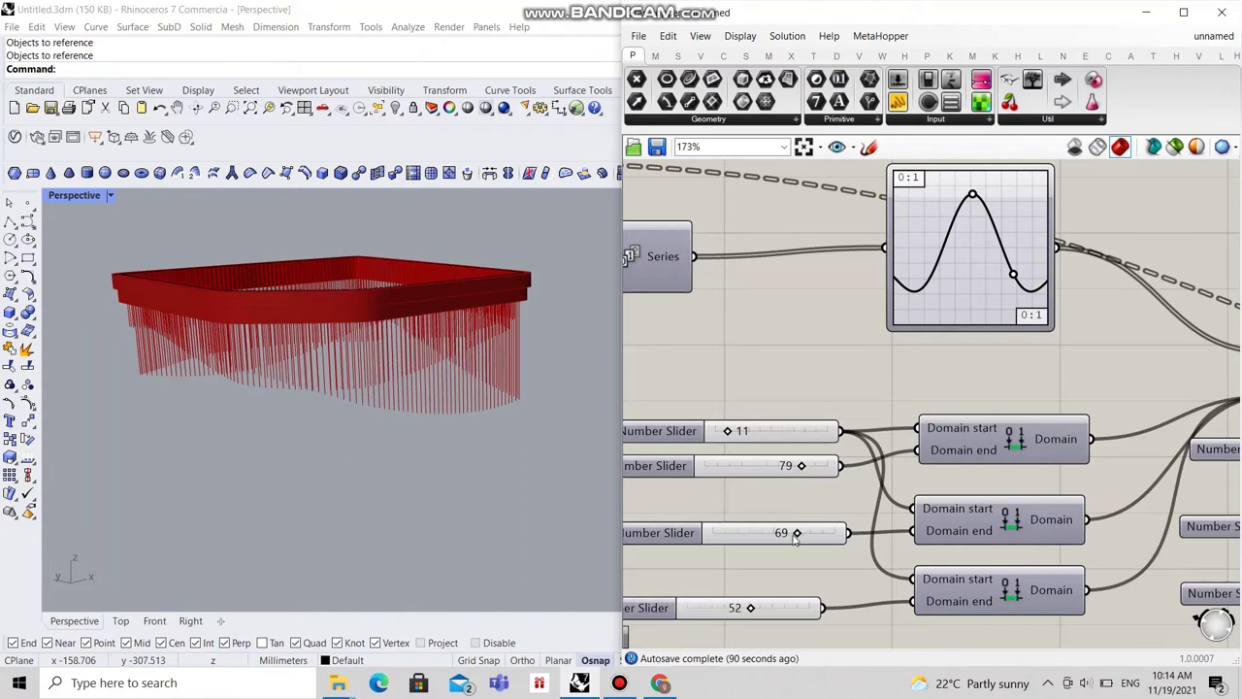
drag(795, 534, 793, 534)
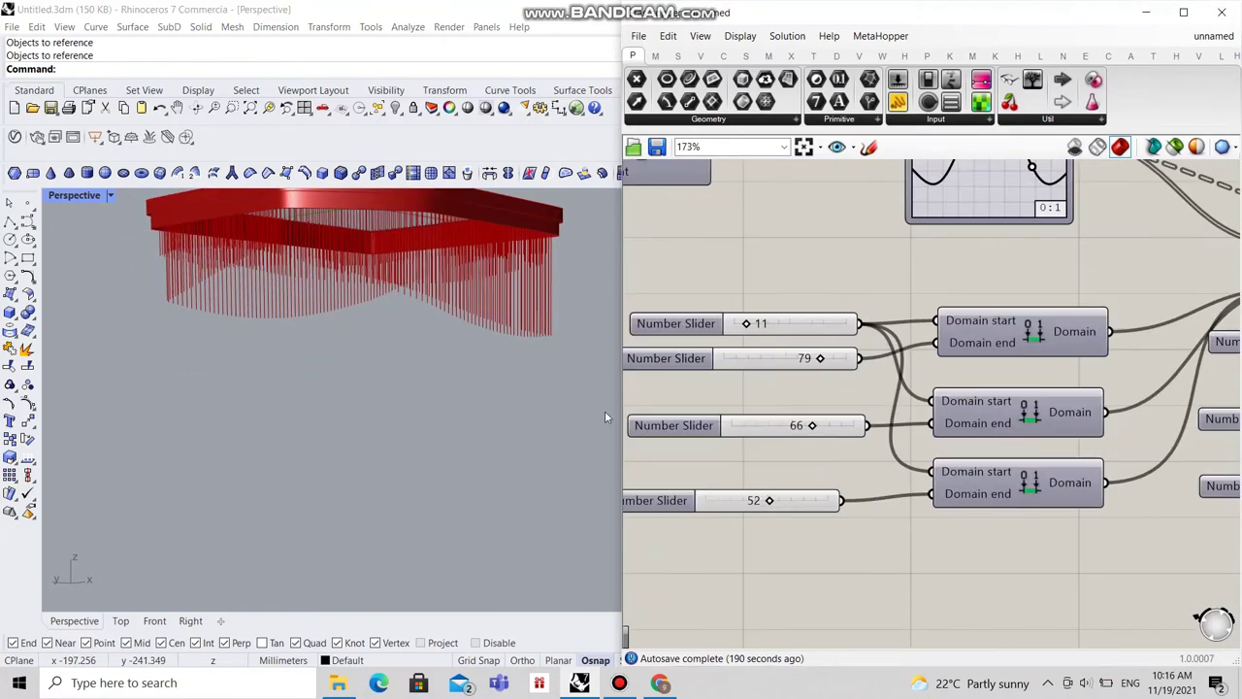
right_drag(510, 408, 465, 407)
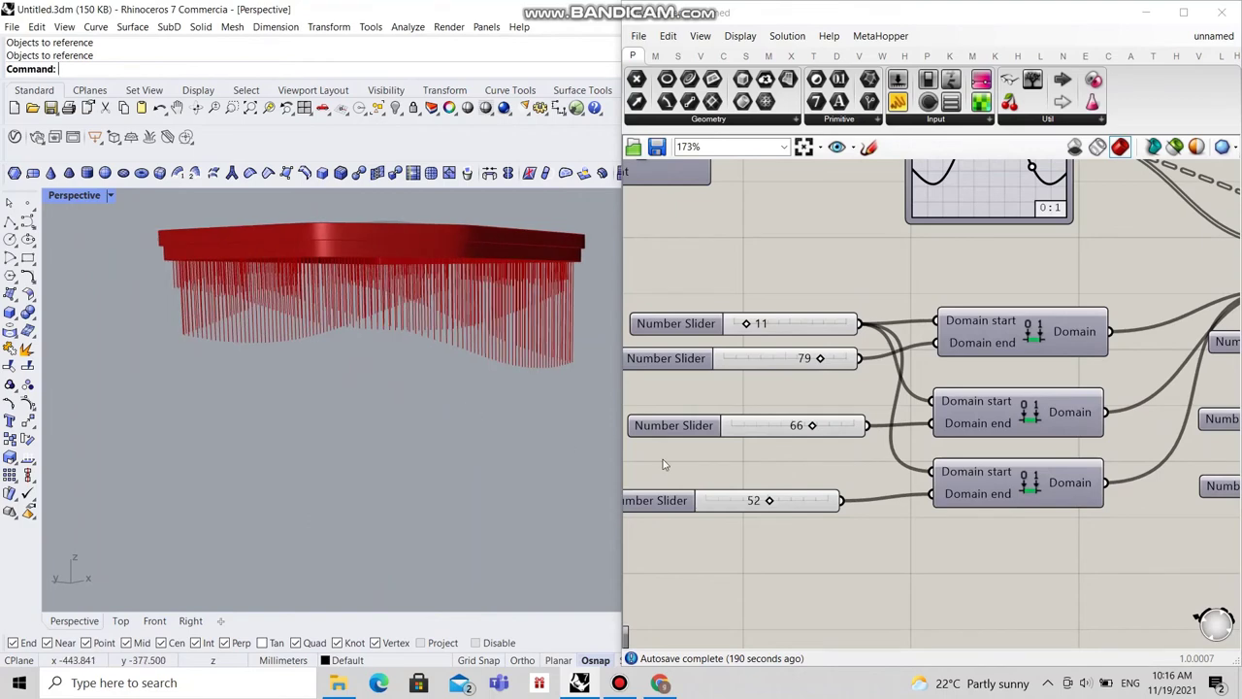
mouse_move(812, 431)
mouse_down()
mouse_move(796, 427)
mouse_move(813, 428)
mouse_up()
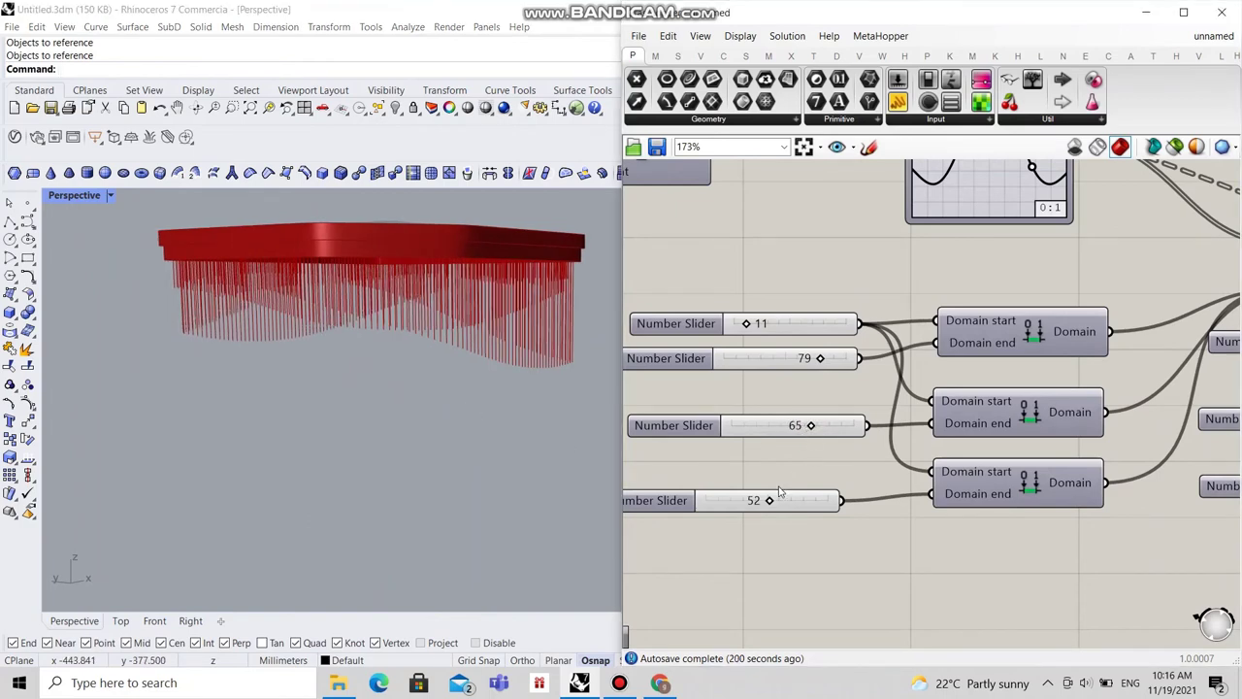
drag(769, 500, 764, 502)
scroll(923, 485, down, 4)
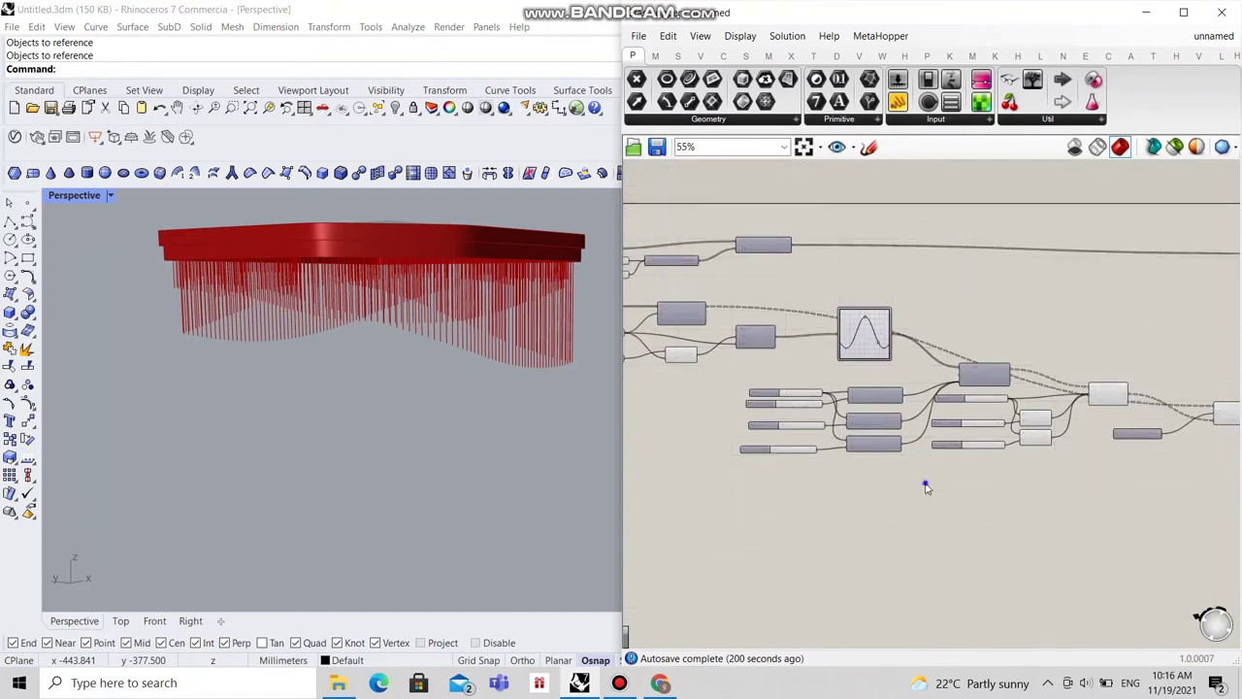
Step: Move the Perp Frame component slightly farther from Line SDL
right_drag(475, 332, 399, 315)
scroll(1126, 429, down, 2)
scroll(1048, 382, up, 3)
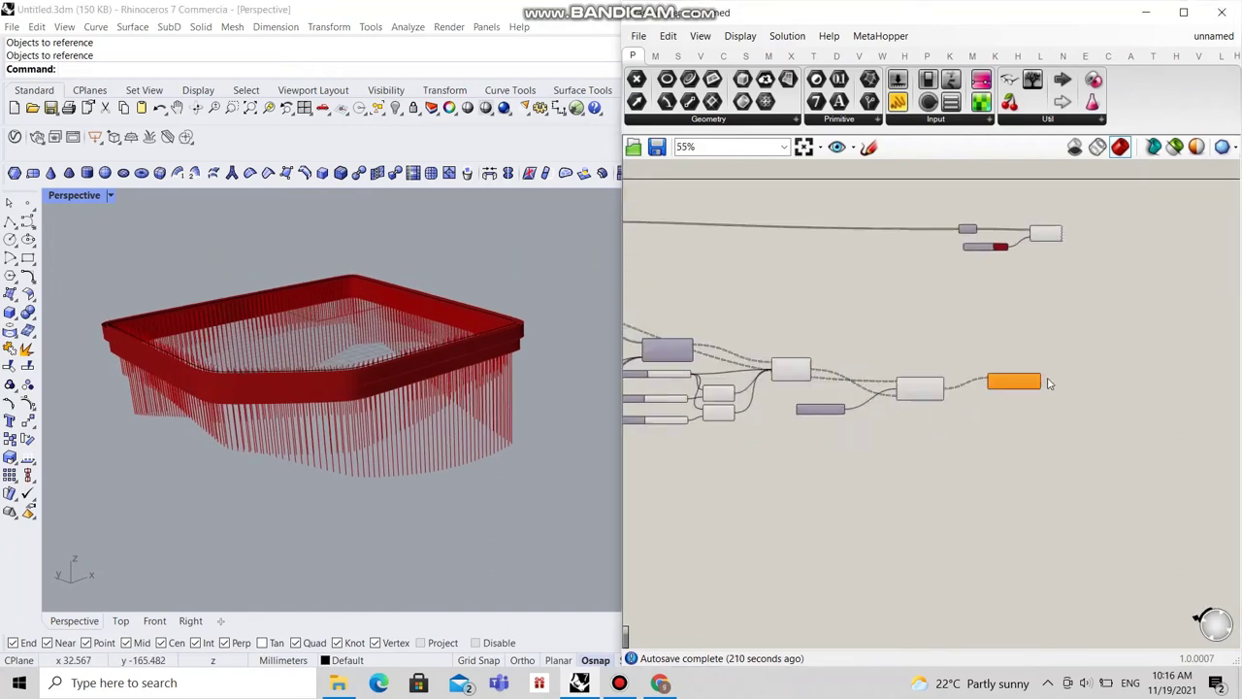
scroll(1015, 388, up, 2)
drag(1012, 387, 1026, 388)
mouse_move(1030, 482)
right_down()
mouse_move(992, 471)
mouse_move(1022, 476)
mouse_move(1033, 467)
mouse_move(998, 477)
mouse_move(1024, 462)
right_up()
click(1032, 468)
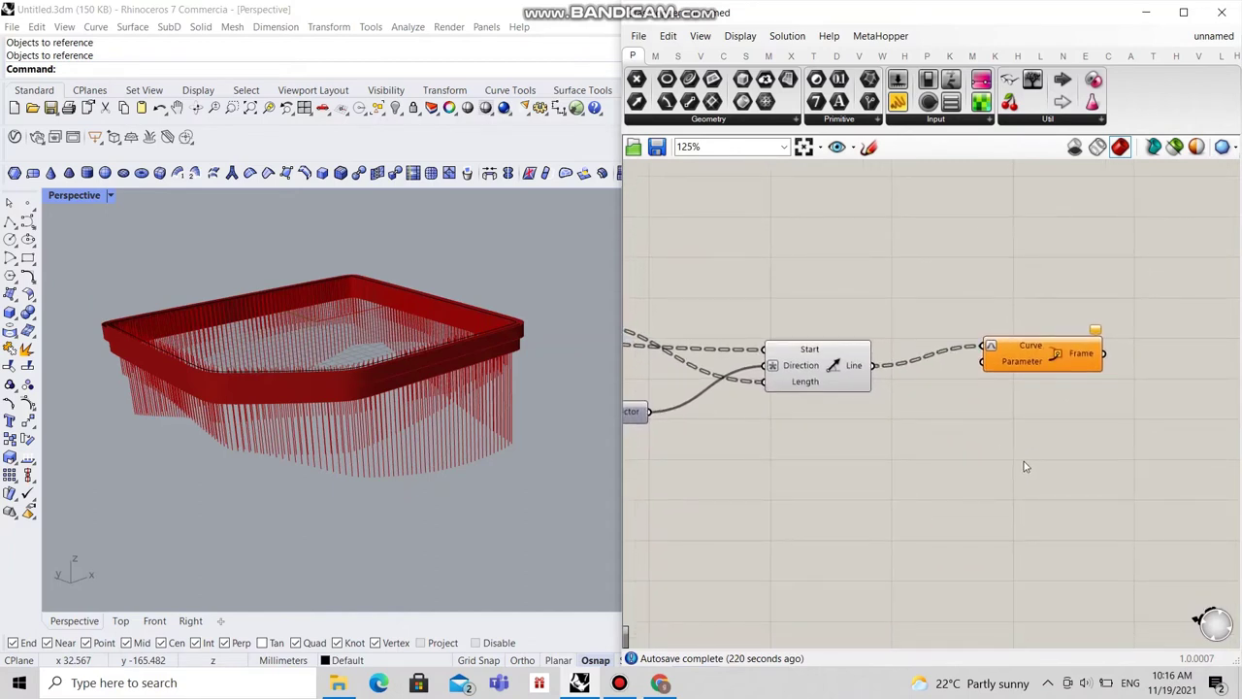
Step: Add an Evaluate Curve component below Perp Frame and connect the Line output to its Curve input
double_click(1024, 461)
text(eva)
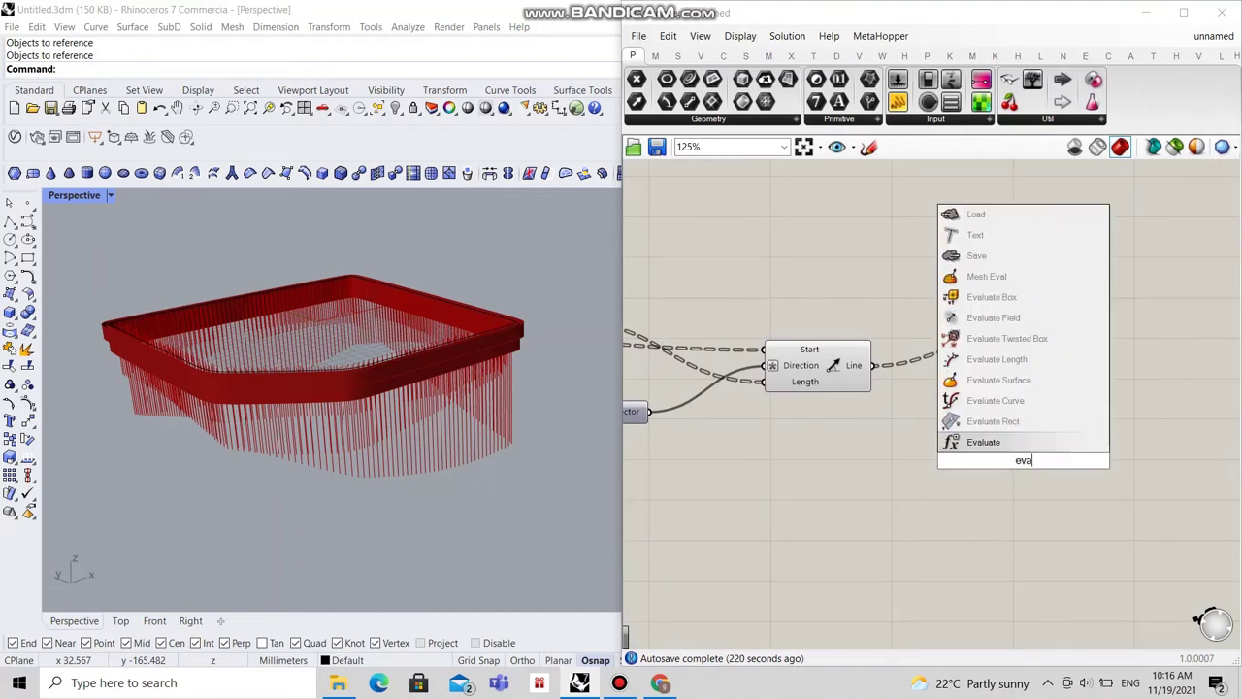
text(luate curve)
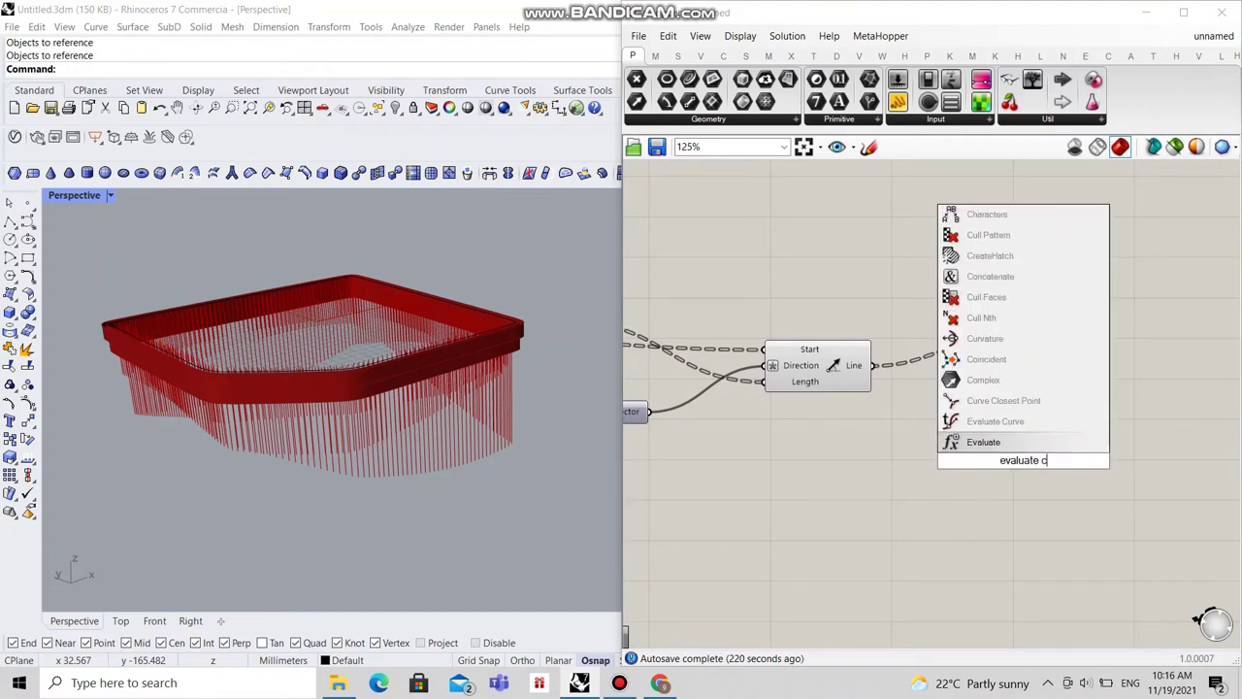
click(1004, 445)
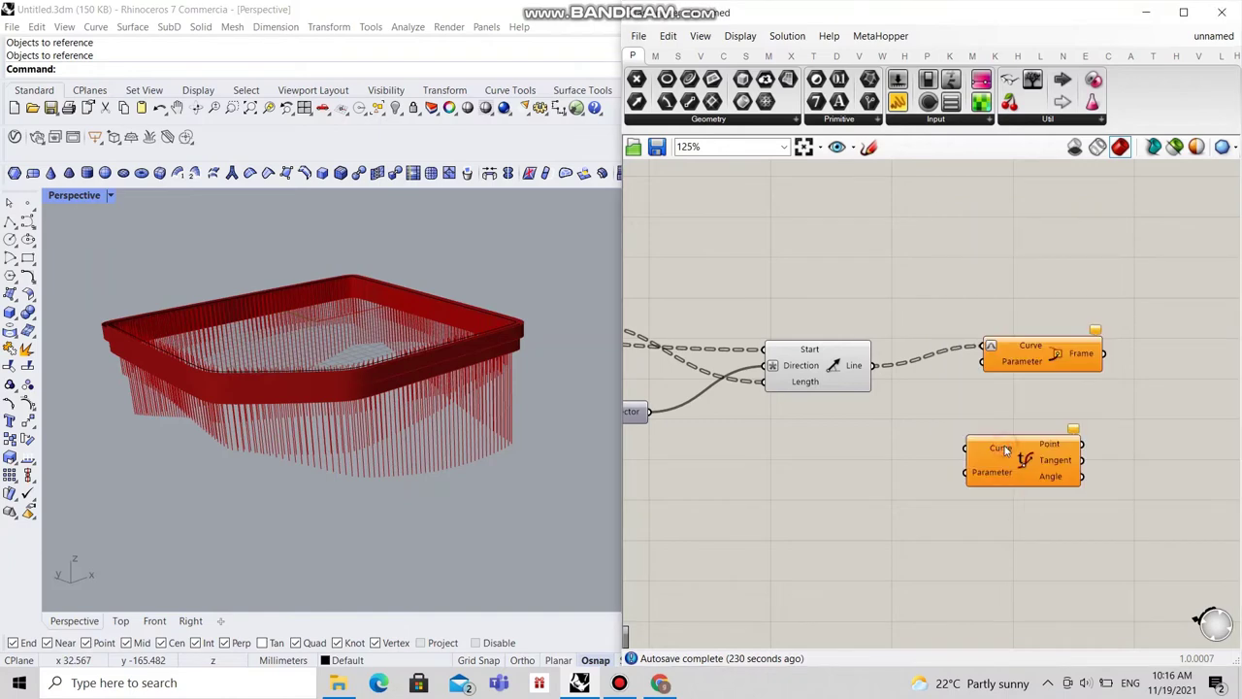
drag(876, 366, 1054, 464)
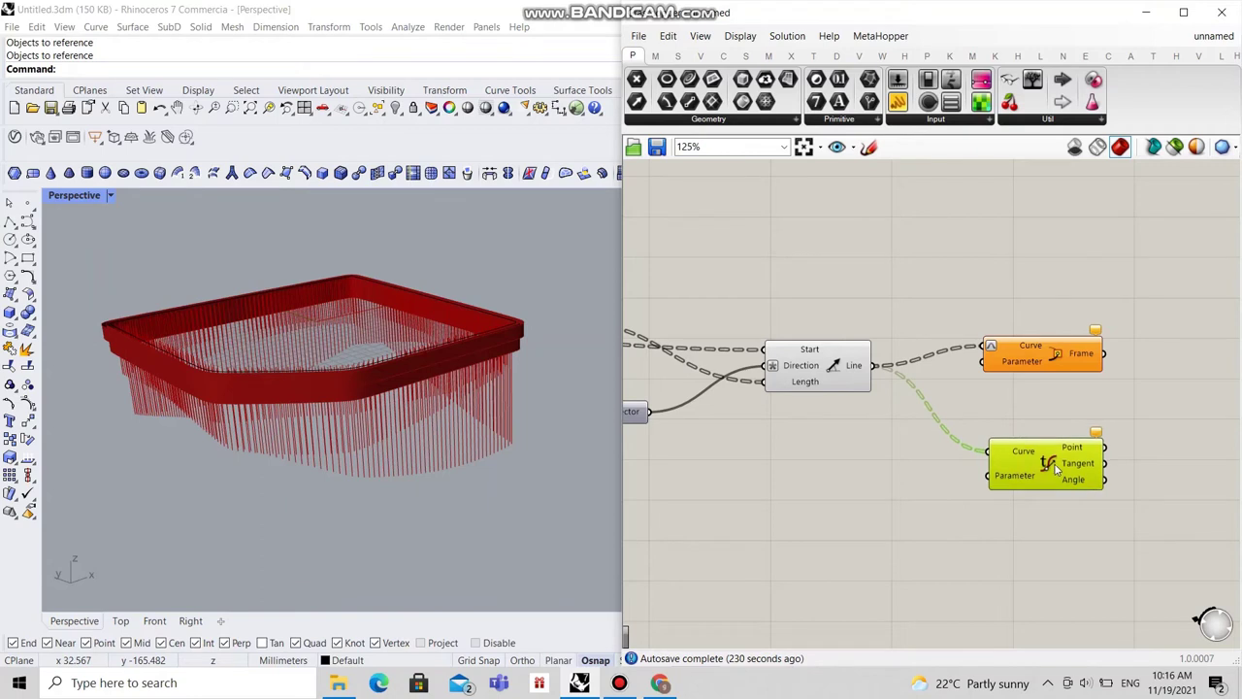
click(1059, 405)
right_drag(1149, 411, 1065, 419)
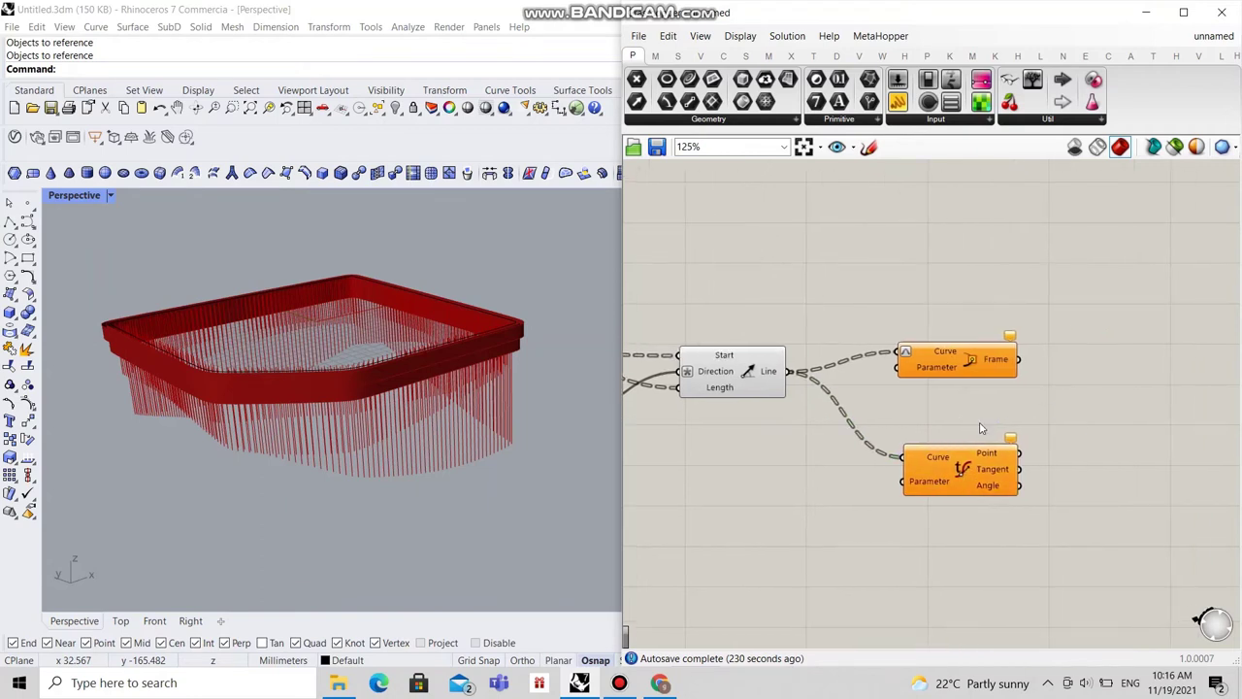
mouse_move(947, 421)
right_down()
mouse_move(964, 425)
mouse_move(926, 421)
right_up()
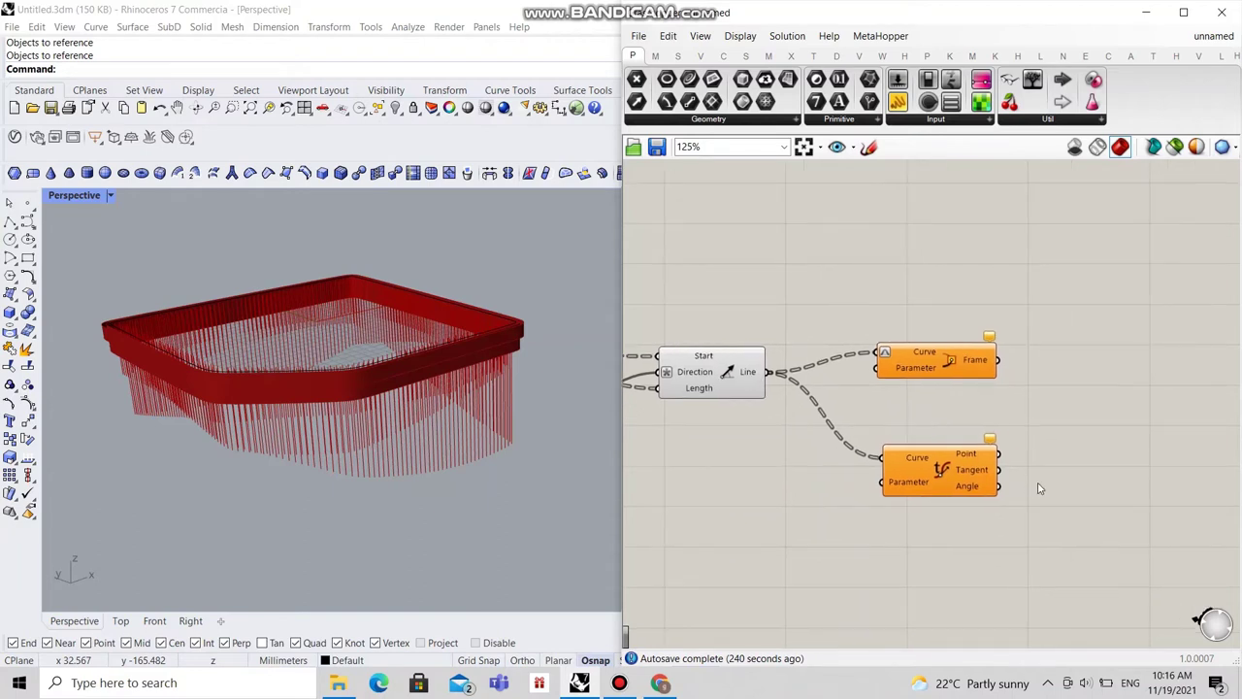
Step: Add a Circle component after Evaluate Curve and connect the evaluated Point output to its Plane input
double_click(1141, 488)
text(plan)
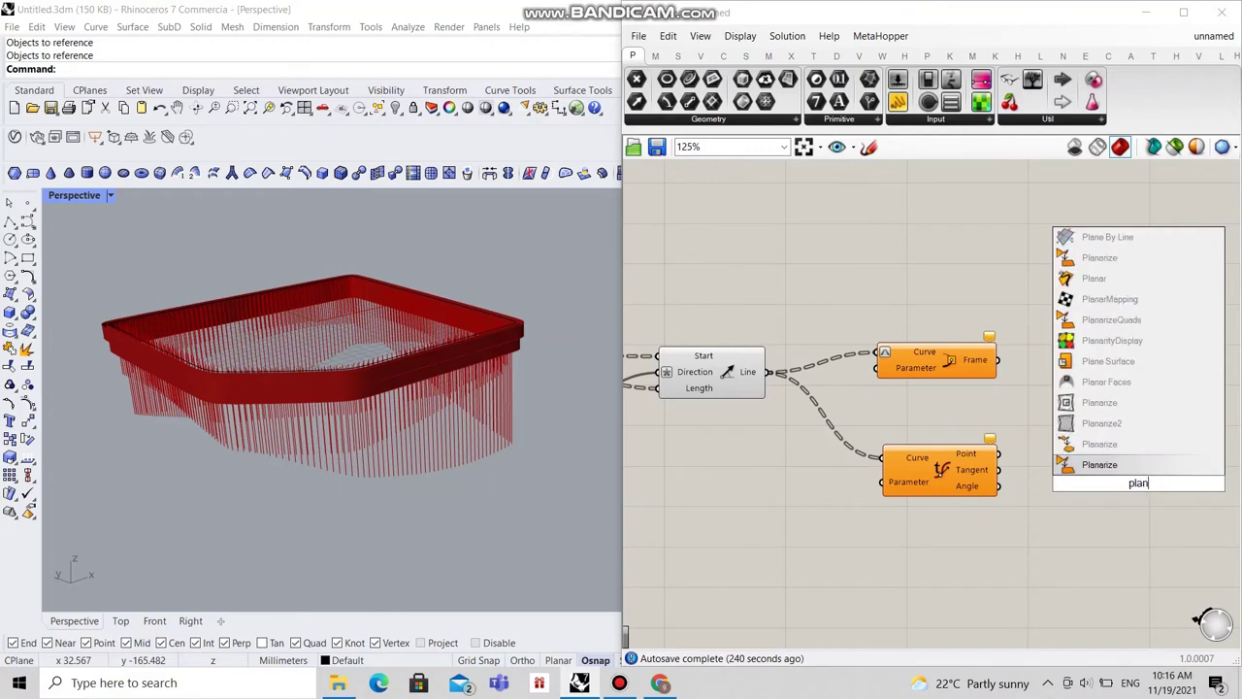
key(BackSpace)
key(BackSpace)
key(BackSpace)
key(BackSpace)
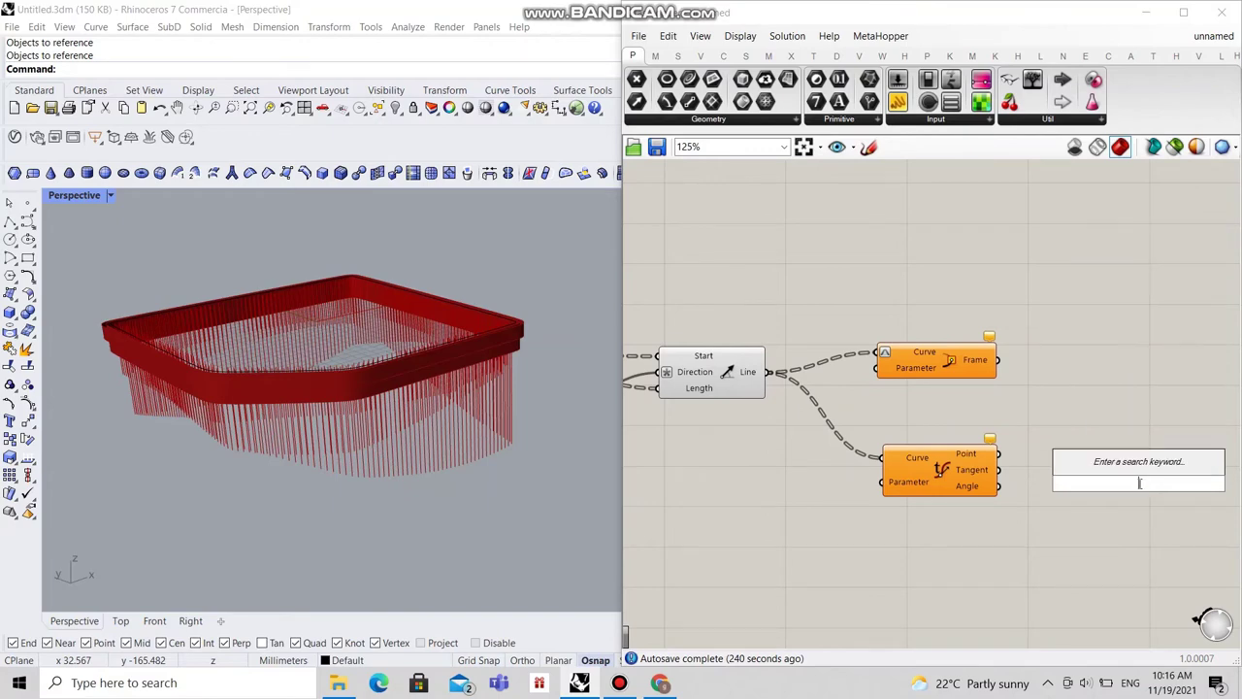
text(circle)
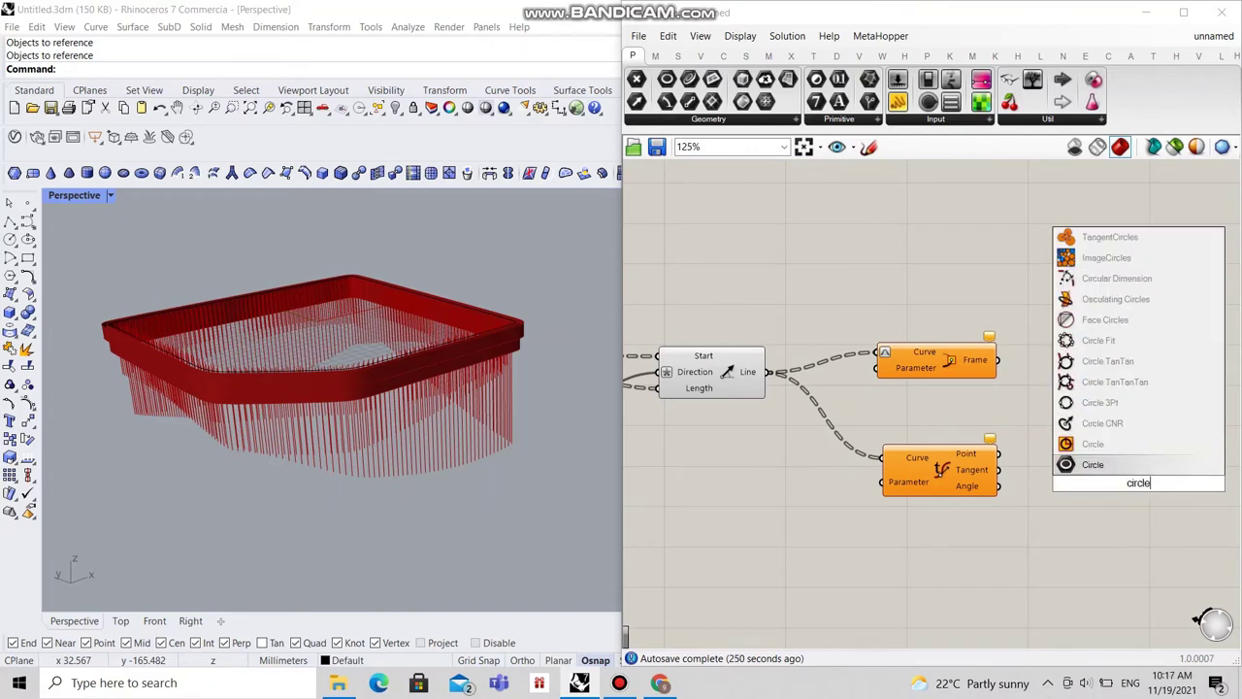
click(1116, 465)
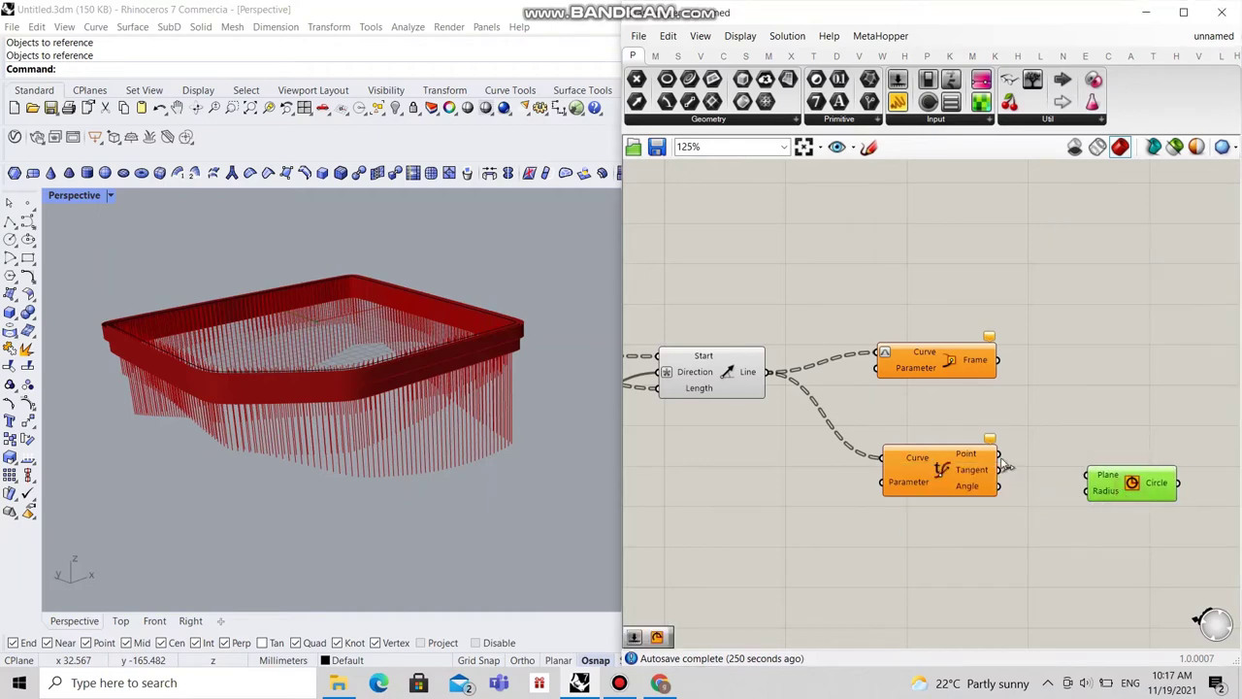
drag(1002, 456, 1140, 507)
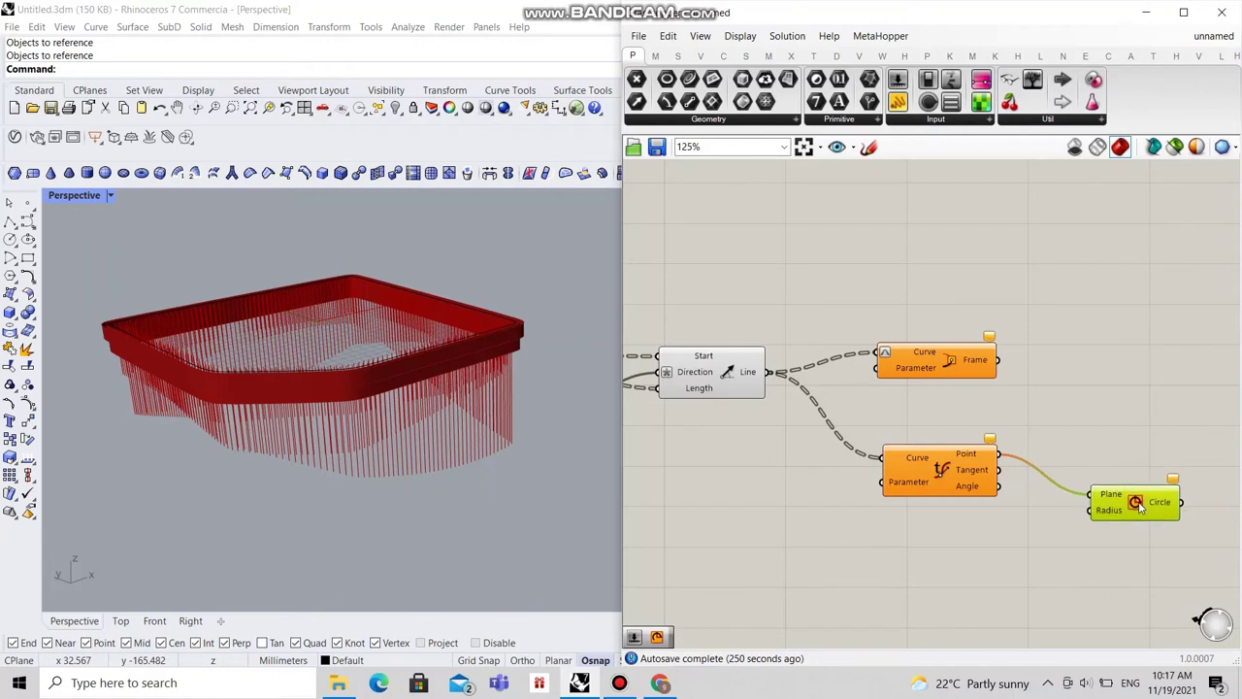
Step: Create a Number Slider of 0.755 and connect it to the Radius input of Circle
double_click(959, 574)
text(0.75)
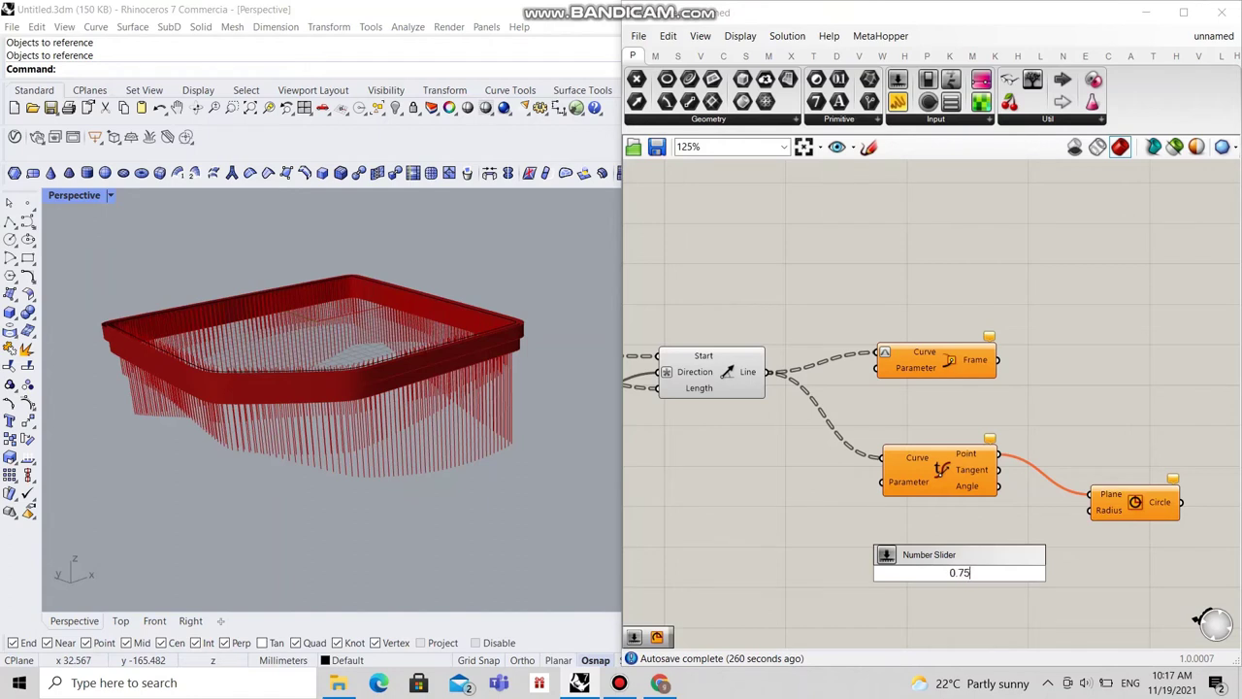
key(Return)
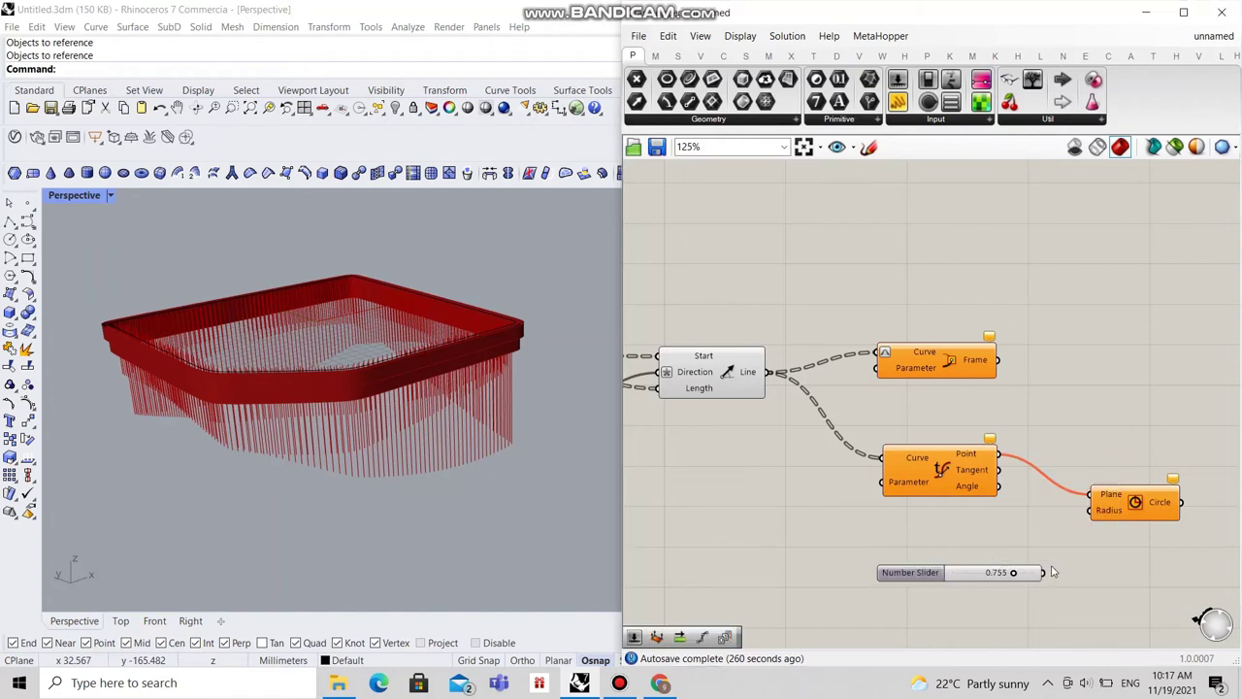
drag(1044, 572, 1086, 524)
Step: Set a fixed number on the Parameter input of Perp Frame
right_drag(835, 419, 896, 425)
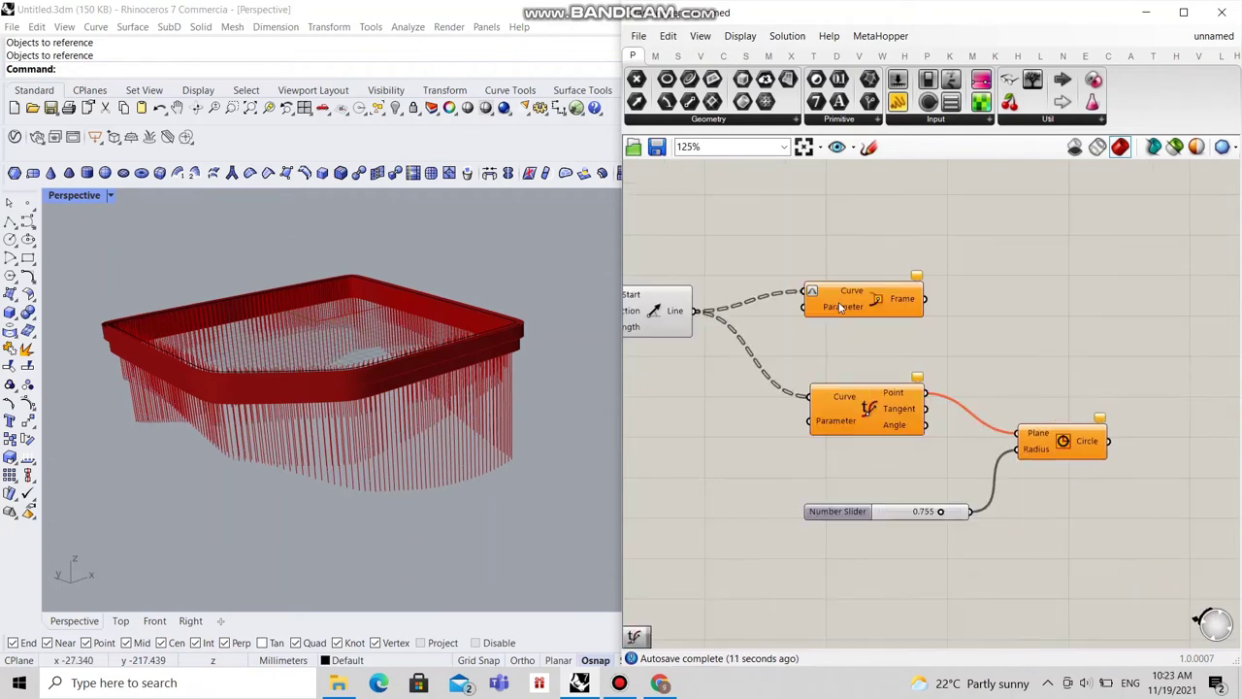
scroll(844, 311, up, 3)
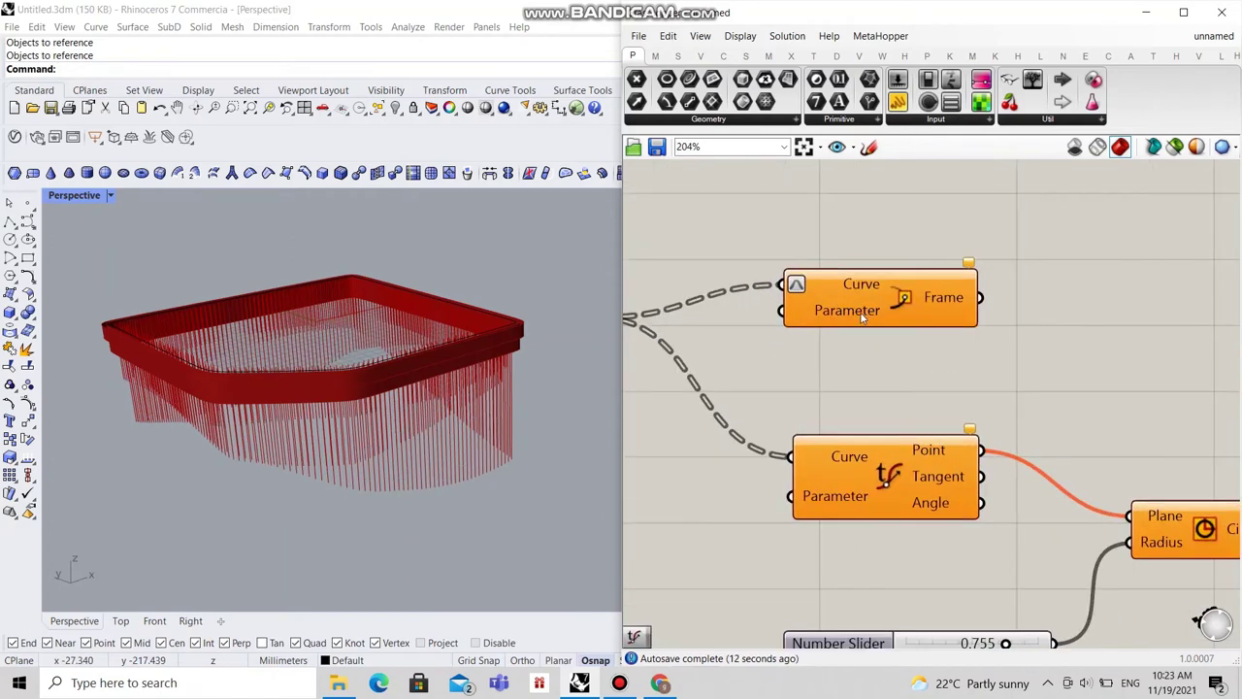
right_click(861, 318)
mouse_move(923, 493)
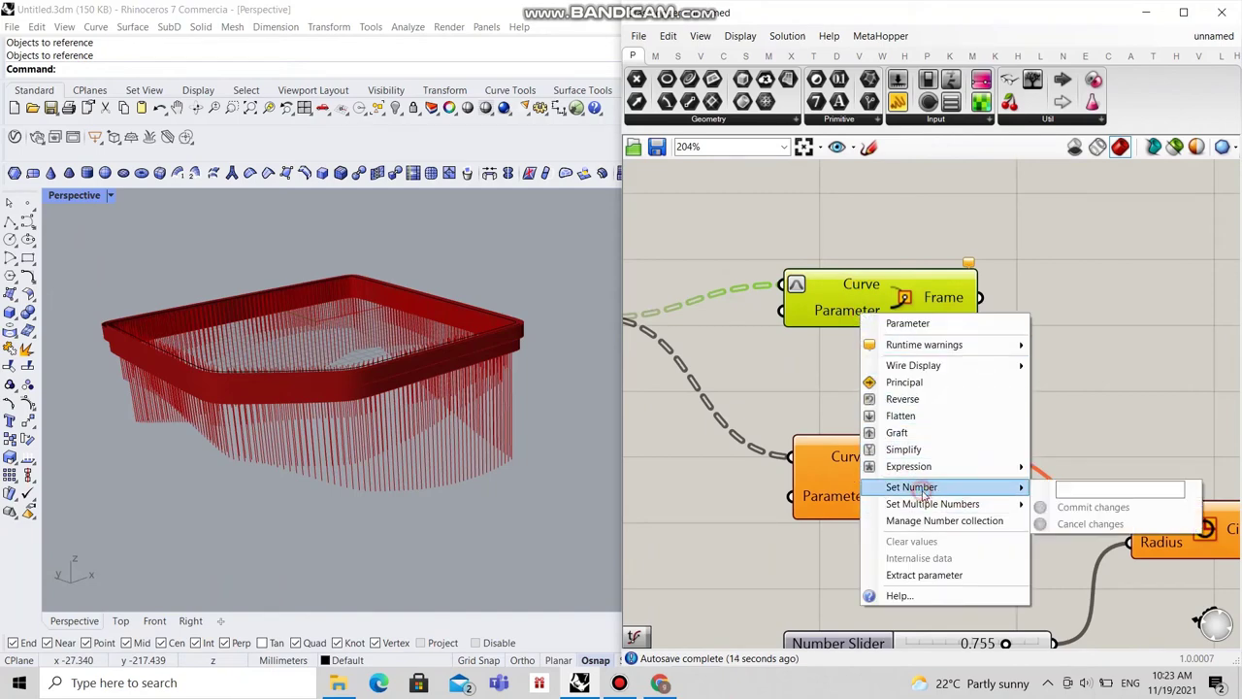
click(1122, 491)
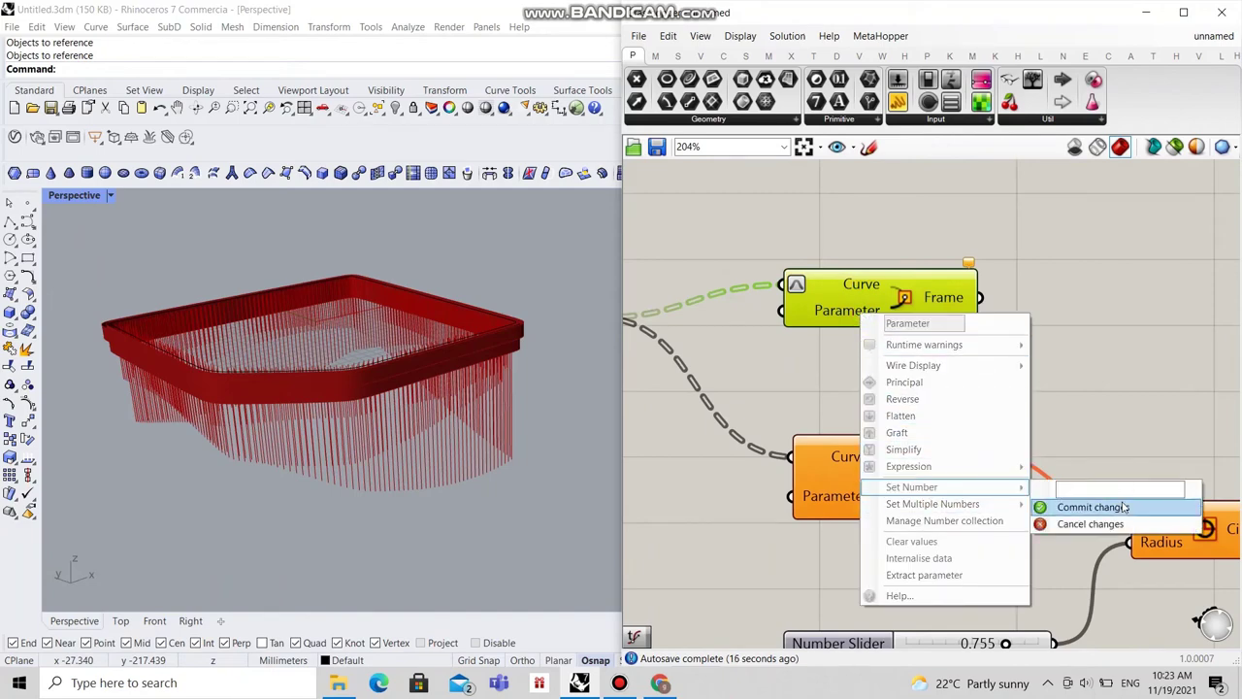
click(1113, 509)
click(1056, 446)
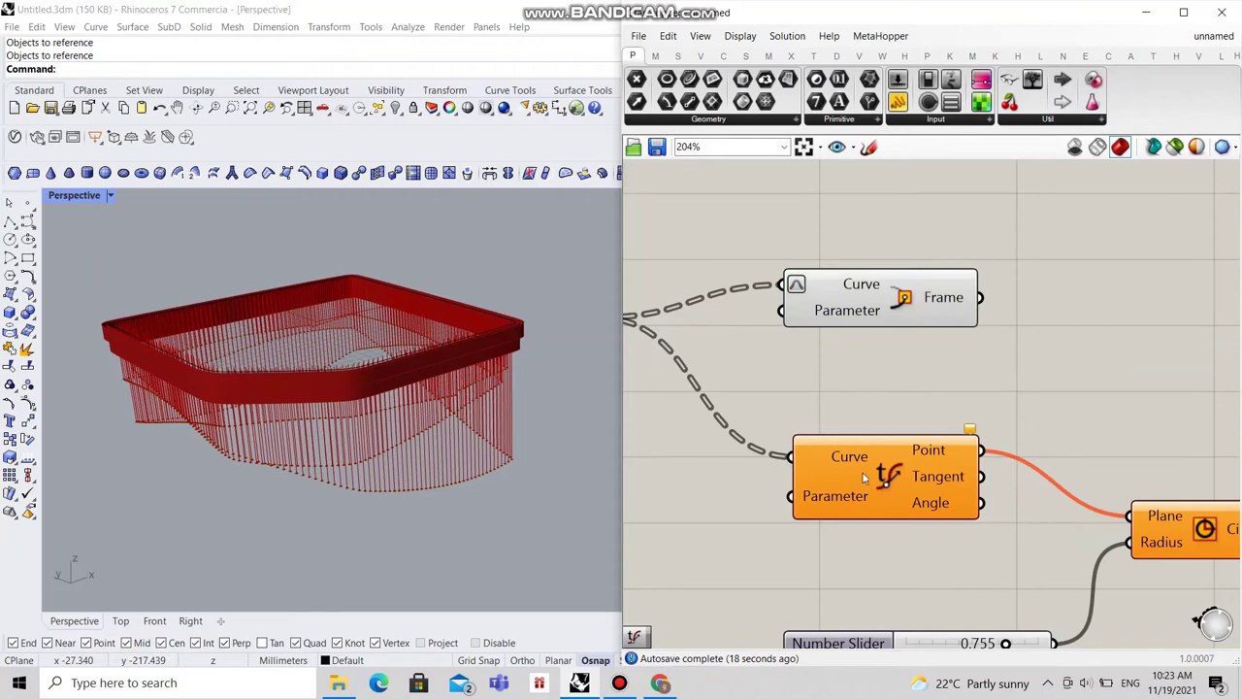
Step: Set the Parameter input of Evaluate Curve to 0 and select the Circle component to highlight its circles
right_click(847, 498)
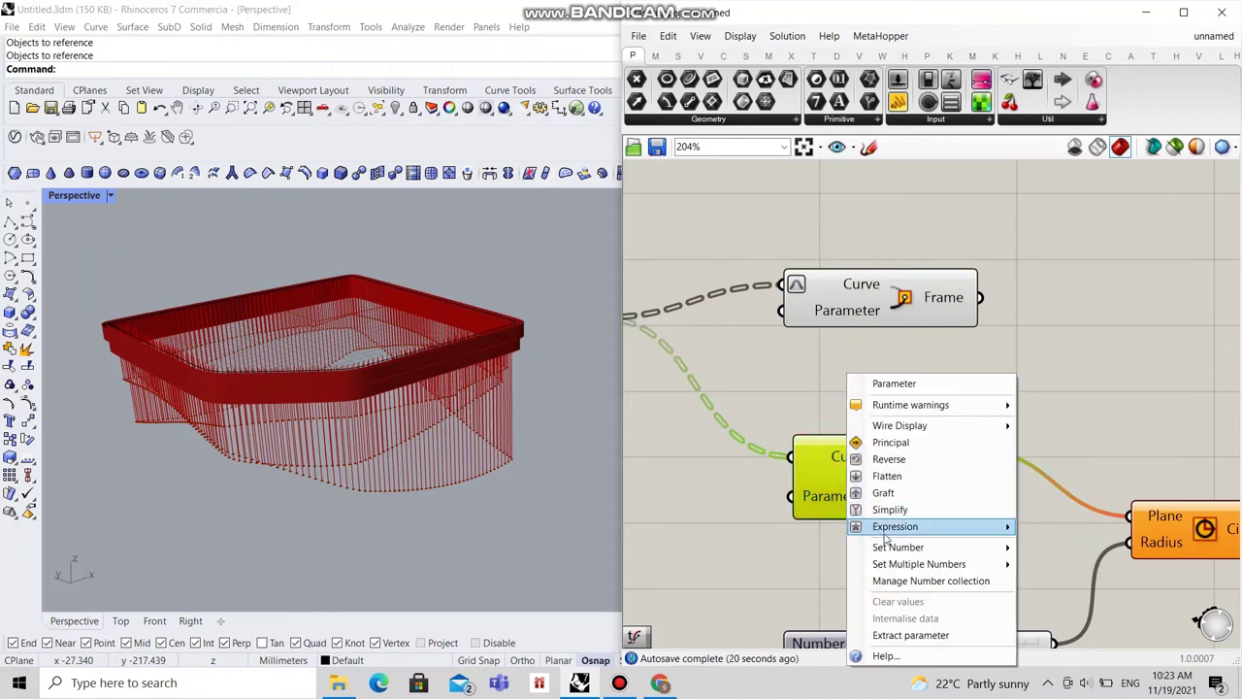
mouse_move(885, 546)
click(1068, 551)
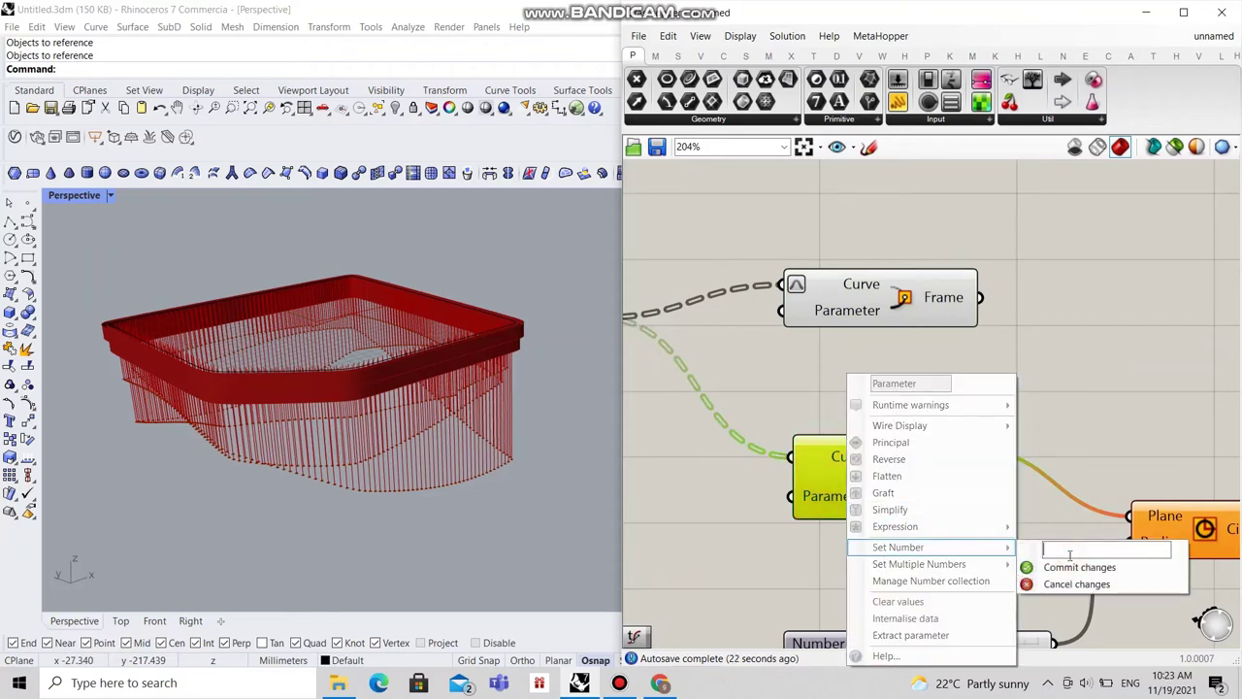
text(0)
click(1067, 567)
click(923, 396)
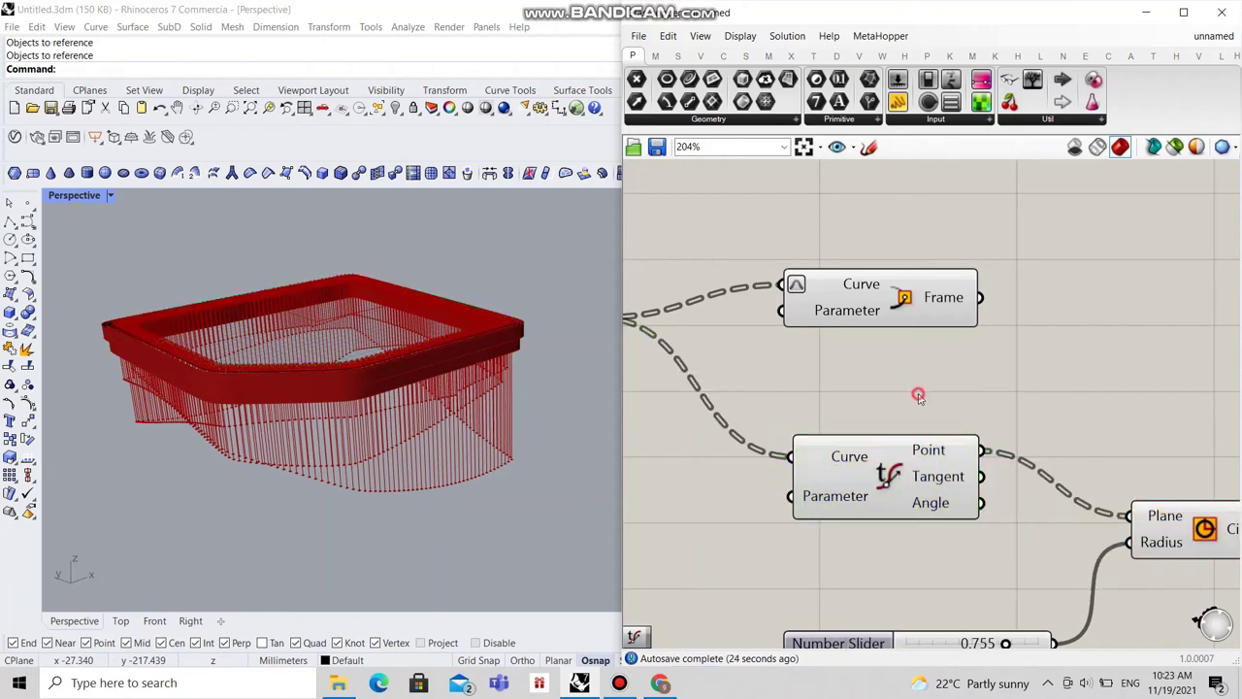
scroll(798, 381, down, 5)
click(992, 454)
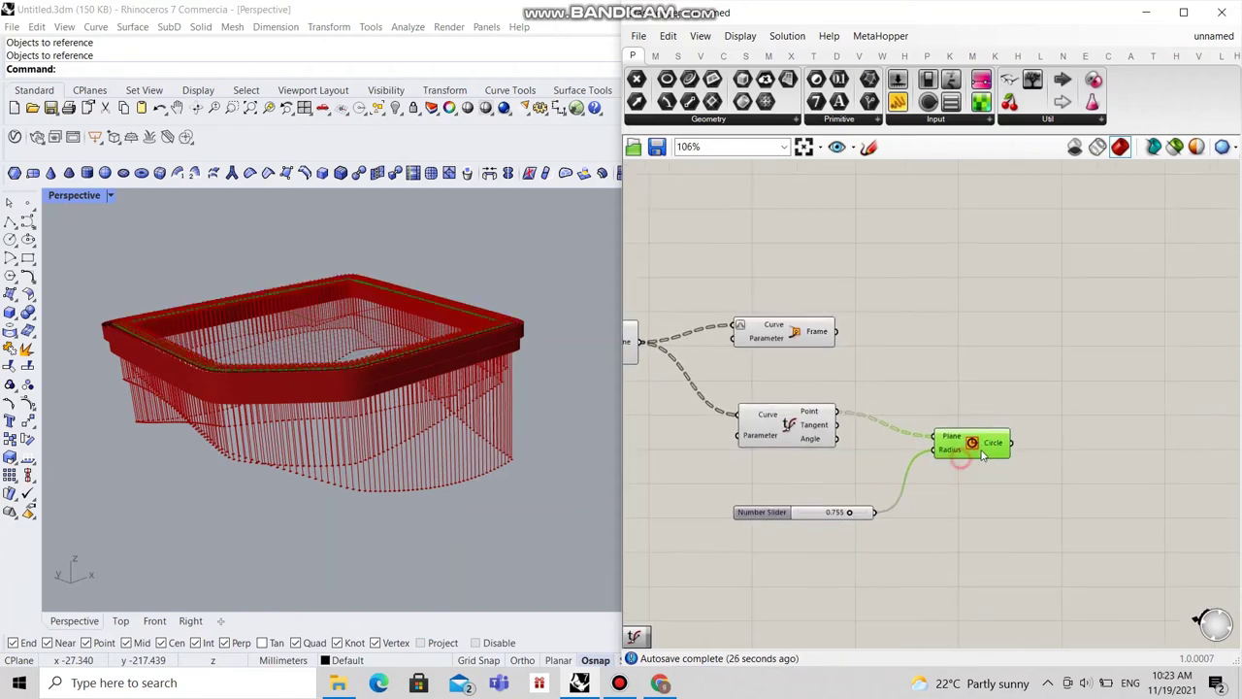
Step: Add a Deconstruct Plane component after Perp Frame and connect the Frame output to its Plane input
drag(993, 458, 989, 462)
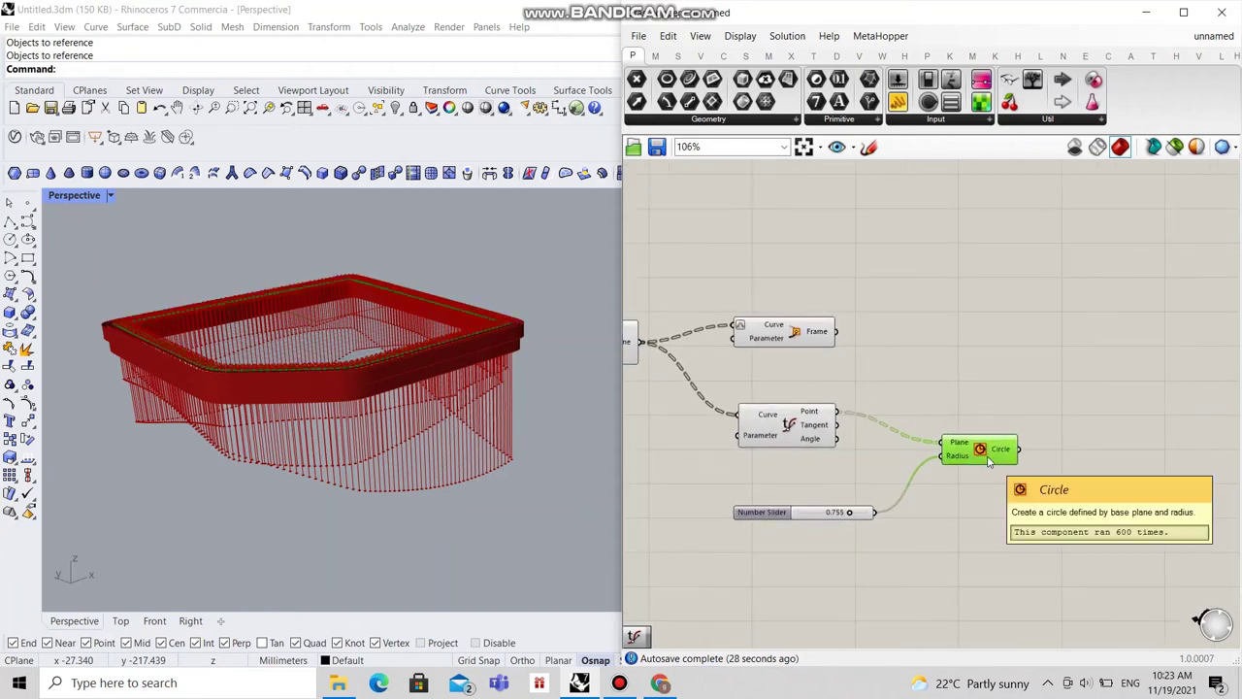
right_drag(989, 462, 946, 444)
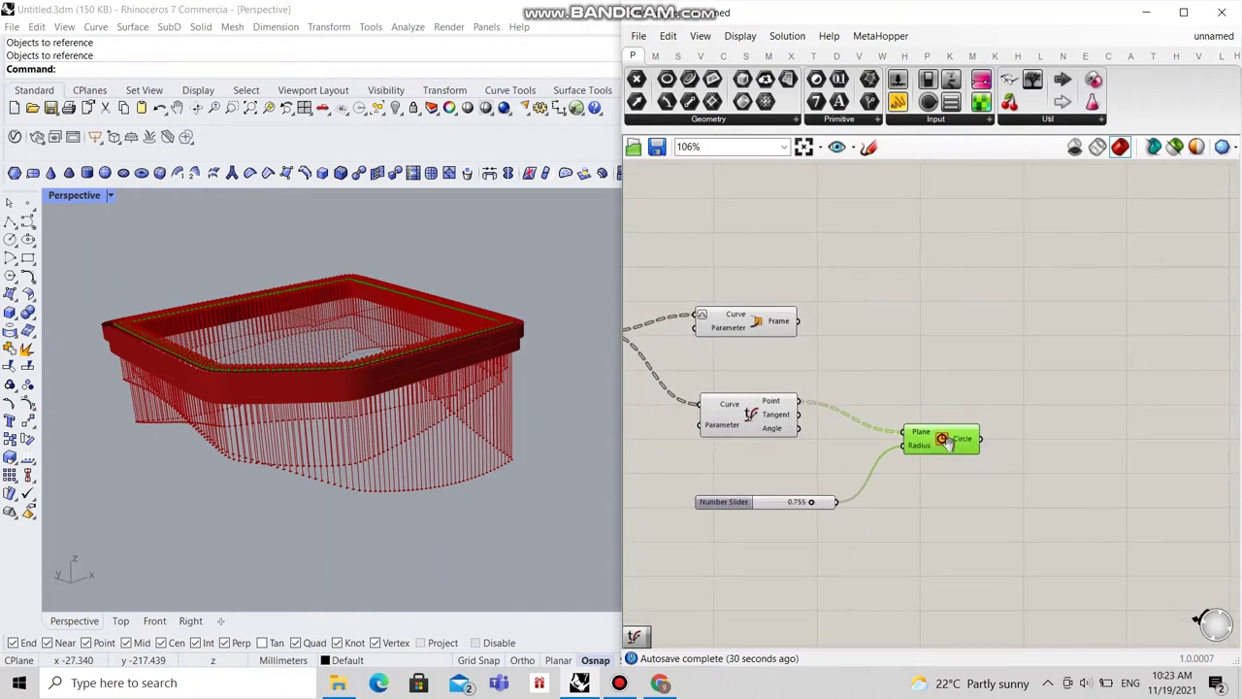
right_drag(946, 442, 1001, 450)
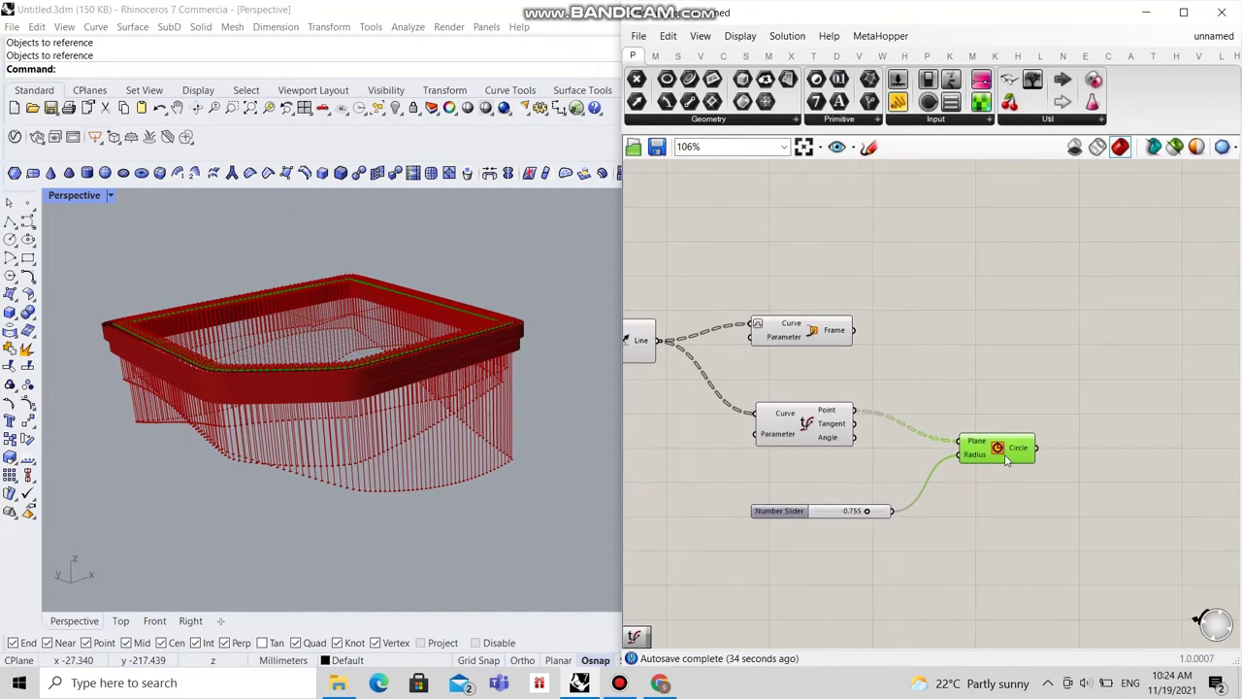
scroll(965, 339, up, 1)
click(965, 337)
double_click(964, 337)
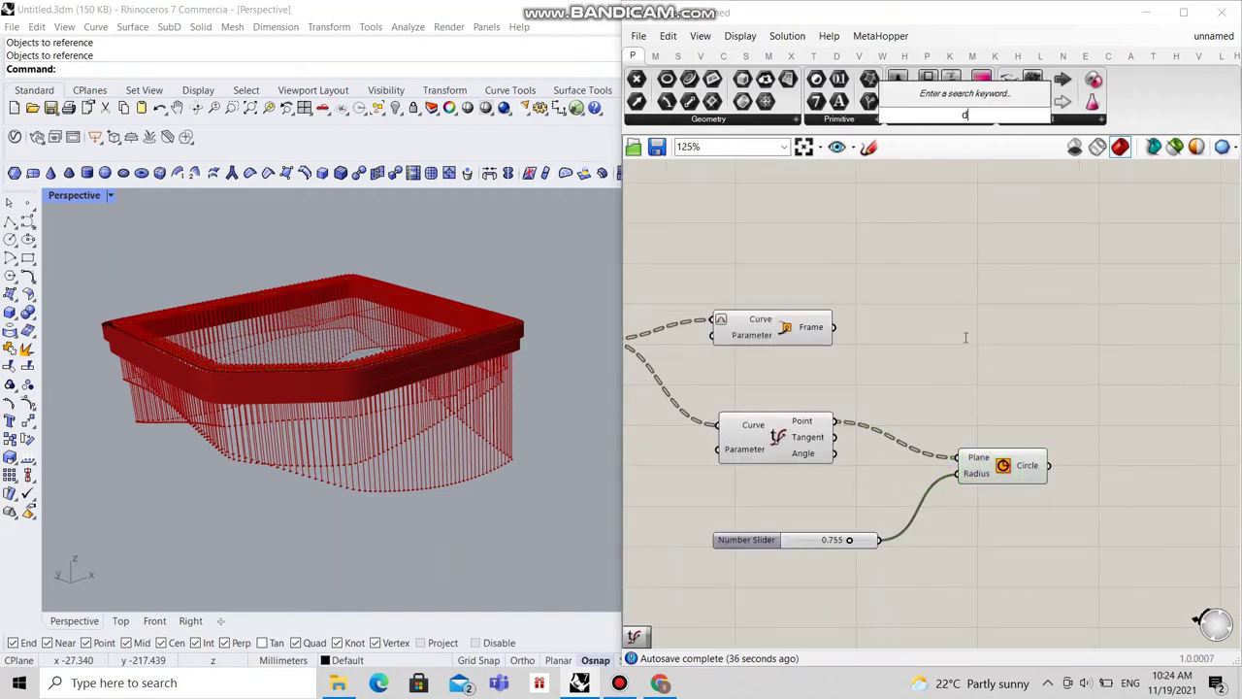
text(deconstr)
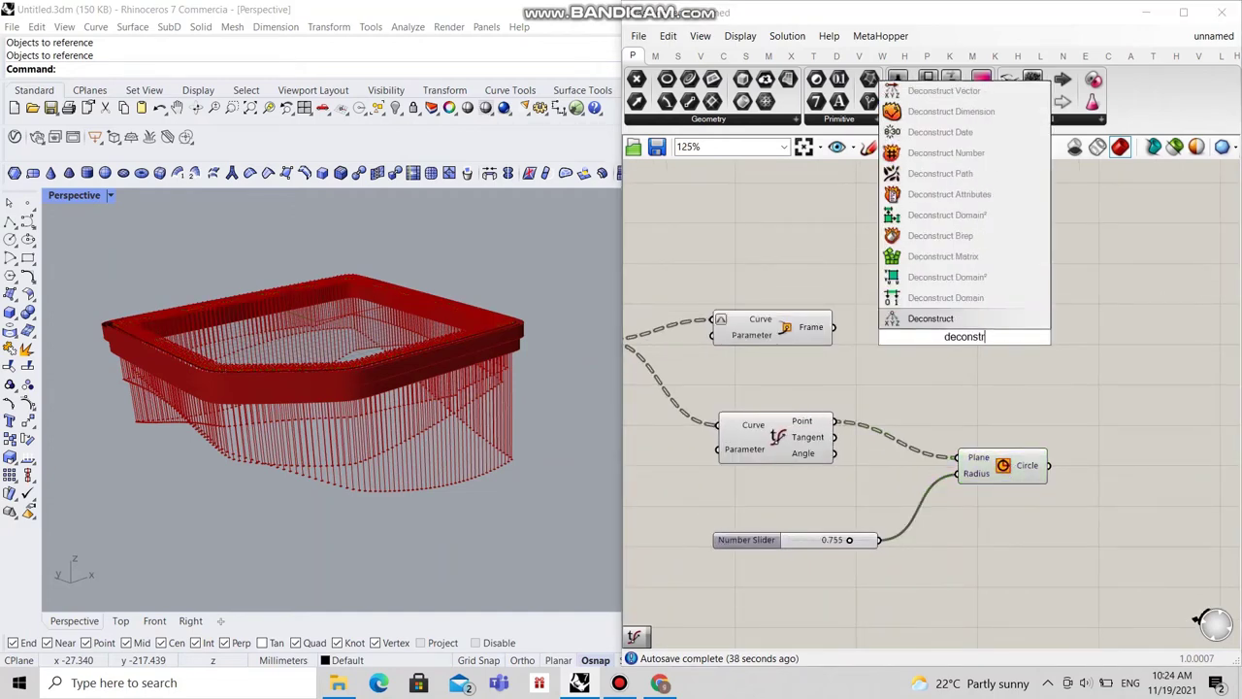
text(uct plane)
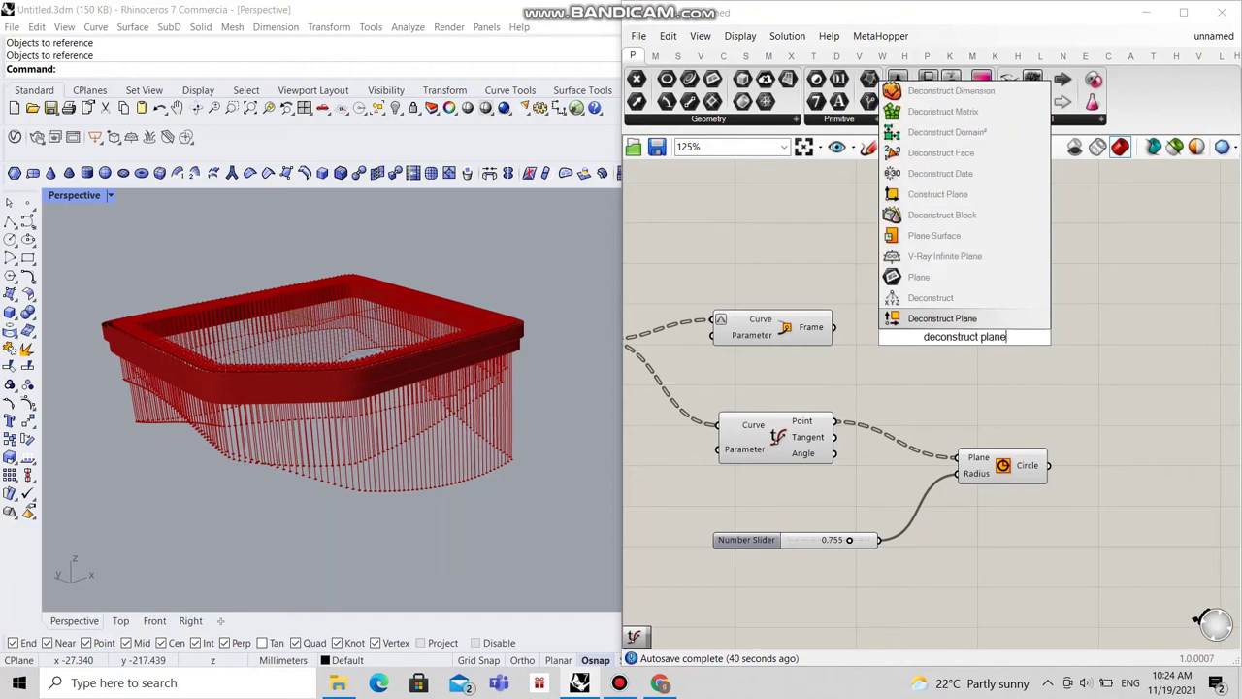
click(942, 318)
drag(834, 328, 1001, 345)
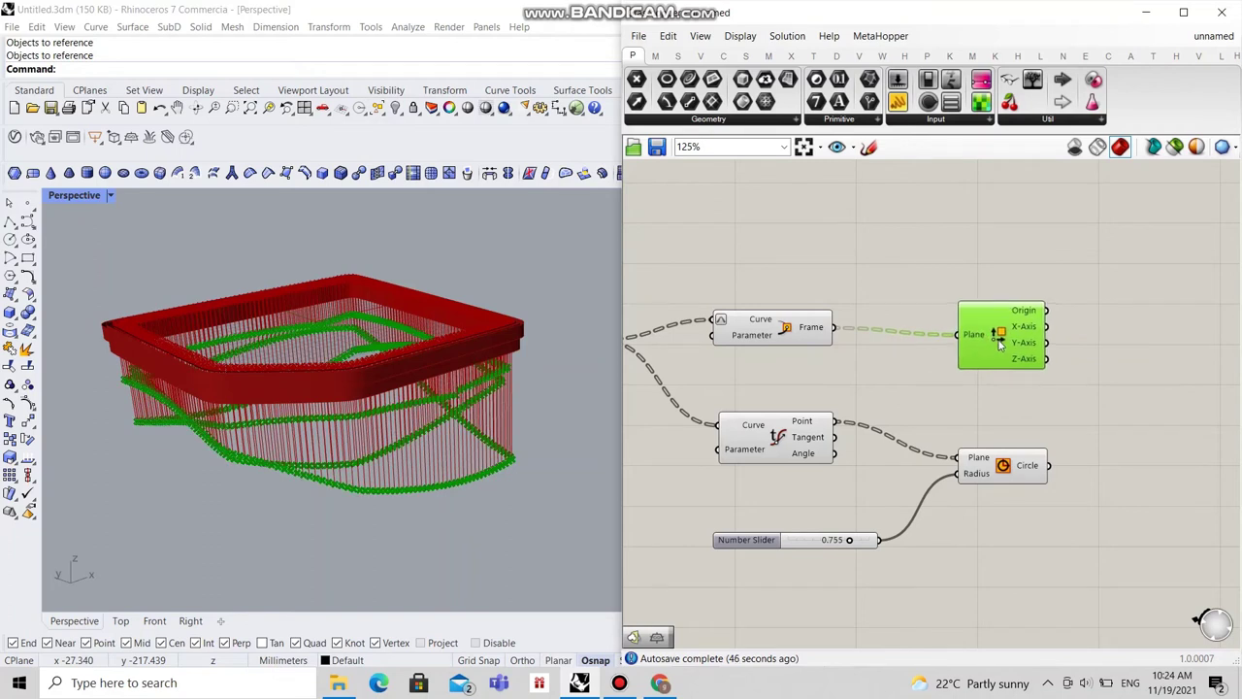
Step: Add a Rotate 3D component and connect the deconstructed plane's Origin to its Center input and Y-Axis to its Axis input
right_drag(1005, 376, 896, 392)
click(1073, 353)
double_click(1073, 353)
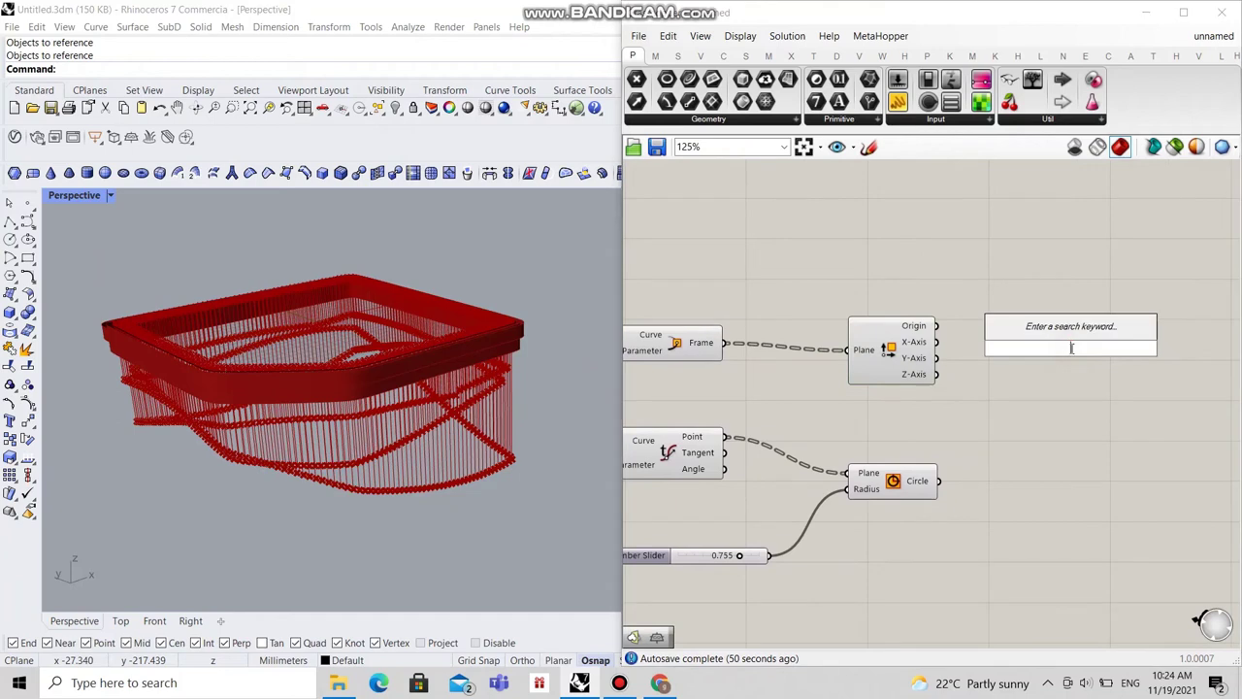
text(rotate)
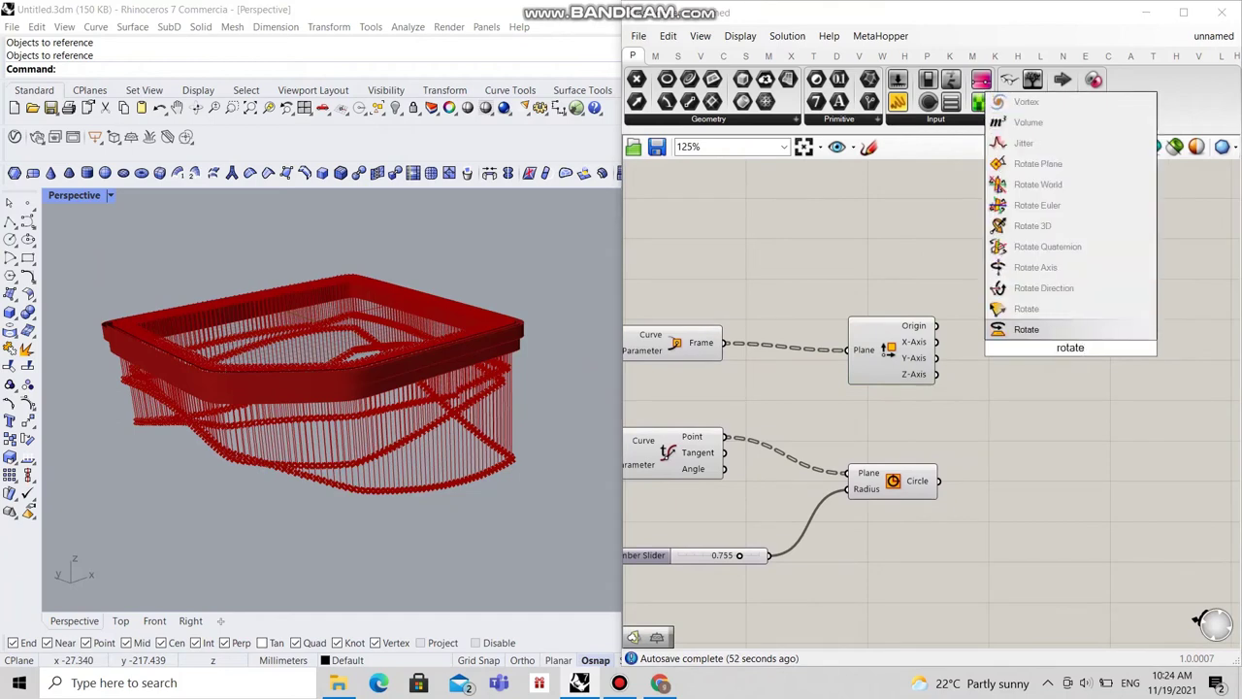
click(1030, 225)
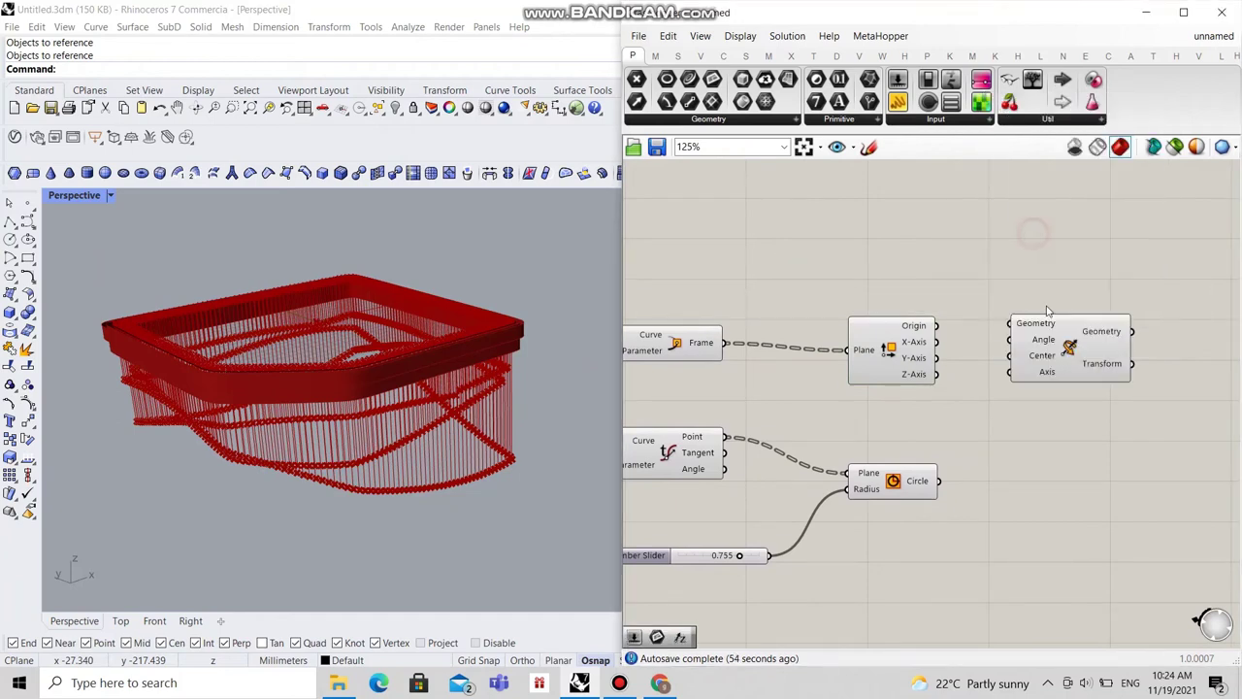
click(1091, 335)
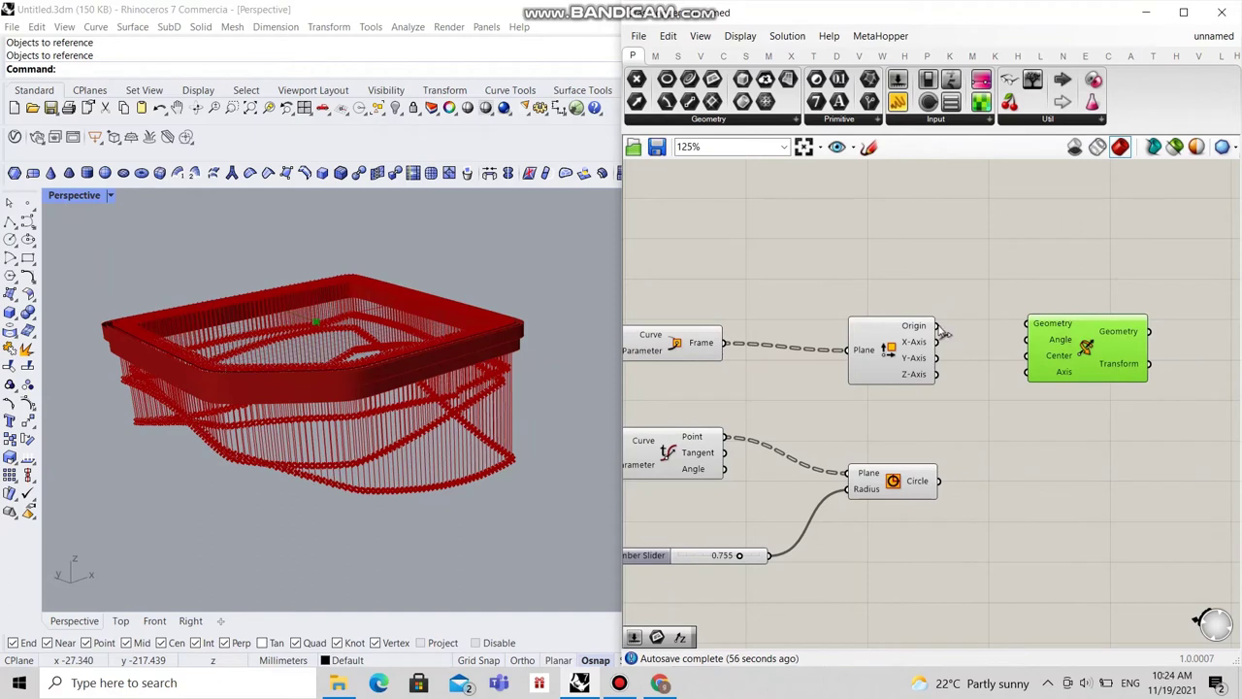
drag(939, 327, 1027, 355)
drag(937, 358, 1027, 373)
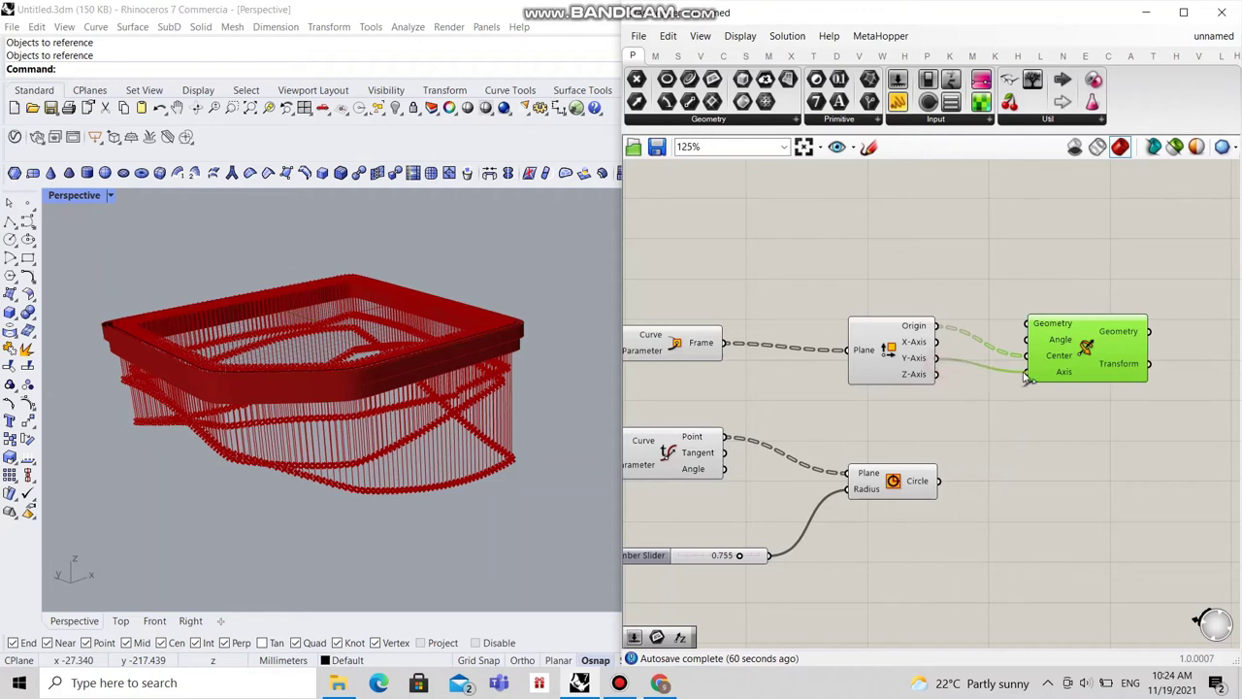
drag(1089, 346, 1126, 327)
Step: Create a Number Slider of 55 and connect it to the Angle input of Rotate 3D
double_click(936, 273)
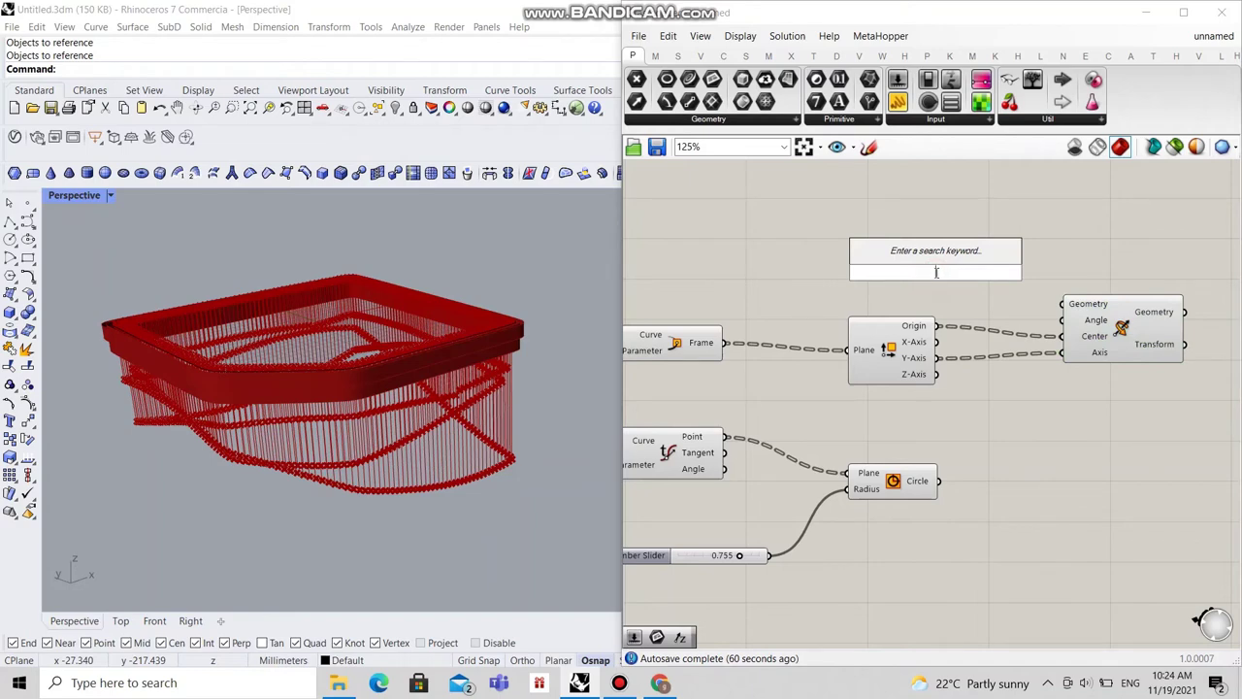
text(5)
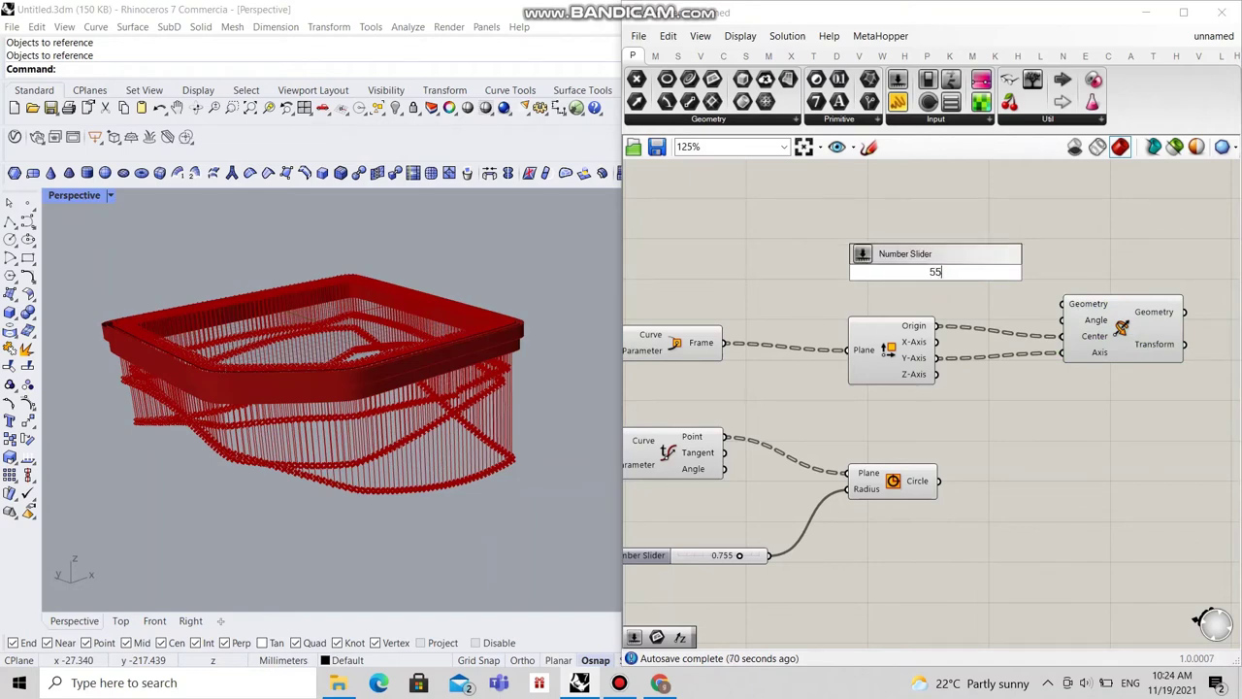
text(5)
key(Return)
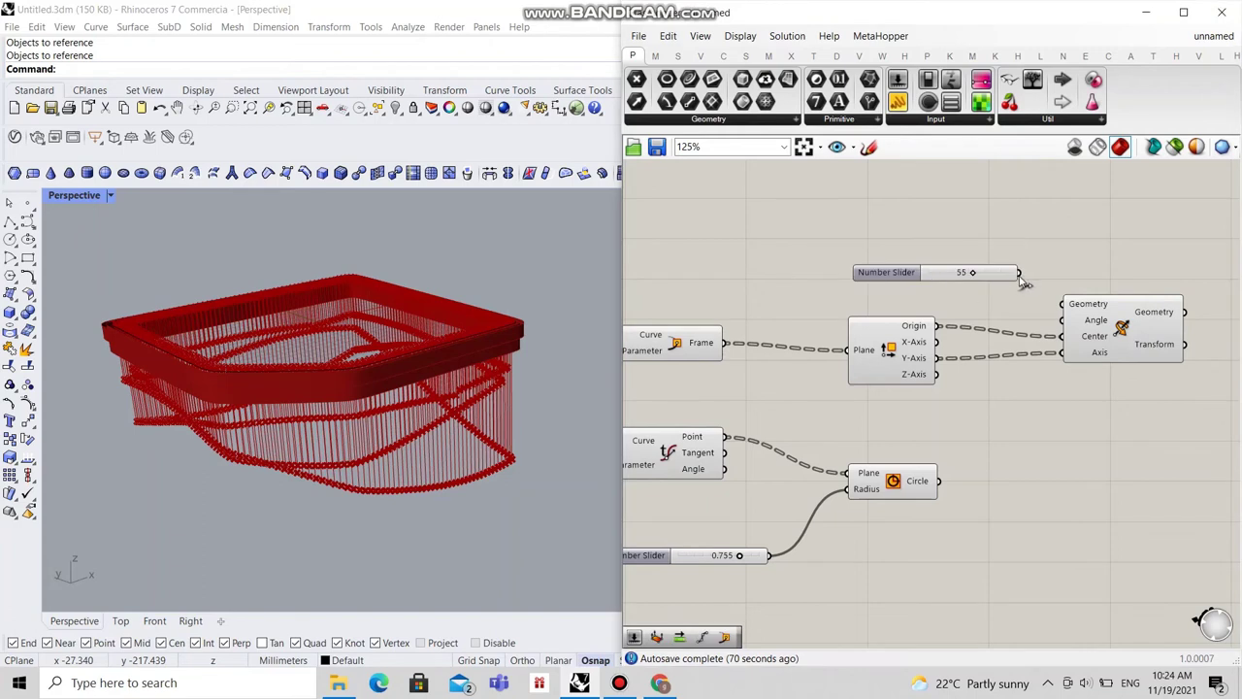
drag(1018, 278, 1064, 323)
Step: Apply the expression -x to the Angle input of Rotate 3D and switch that input to degrees
right_click(1091, 325)
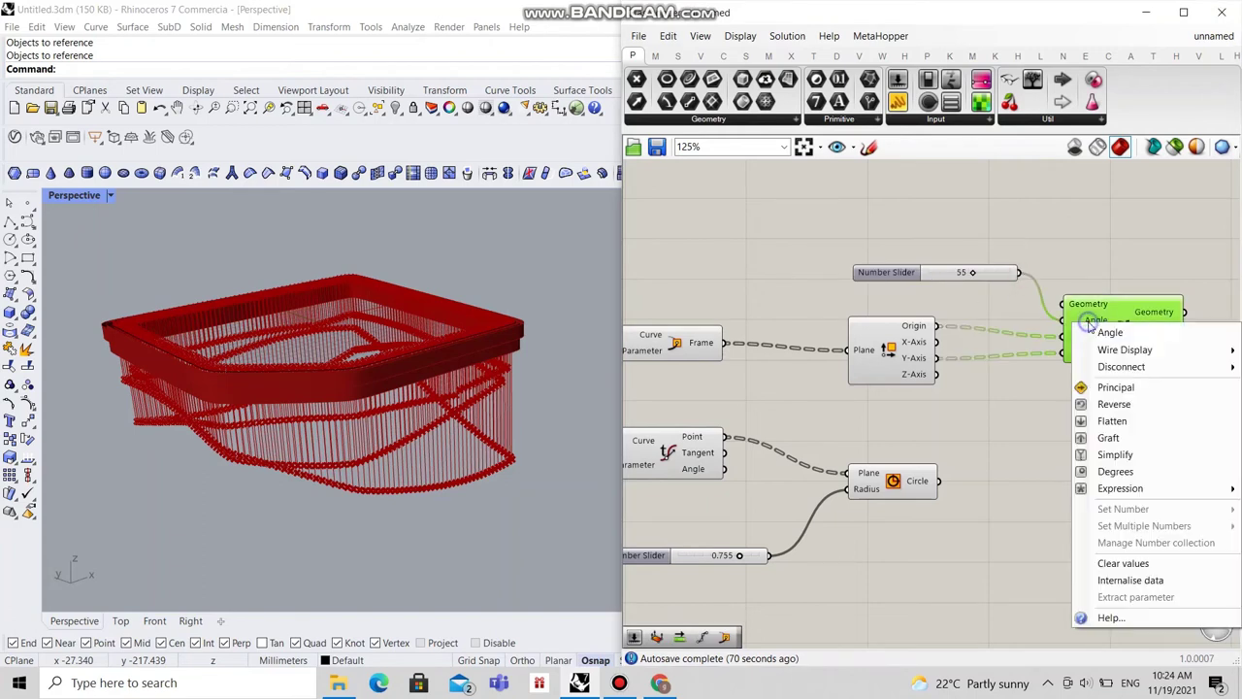
click(1109, 472)
right_click(1085, 326)
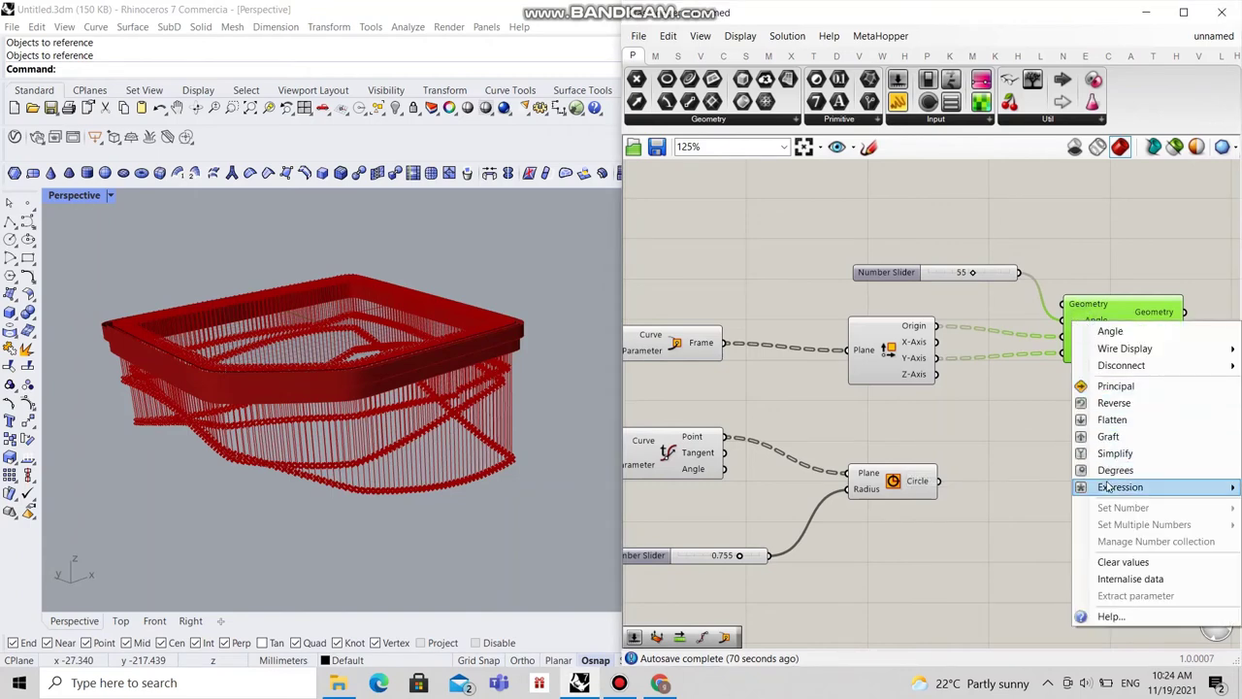
mouse_move(1116, 487)
click(989, 506)
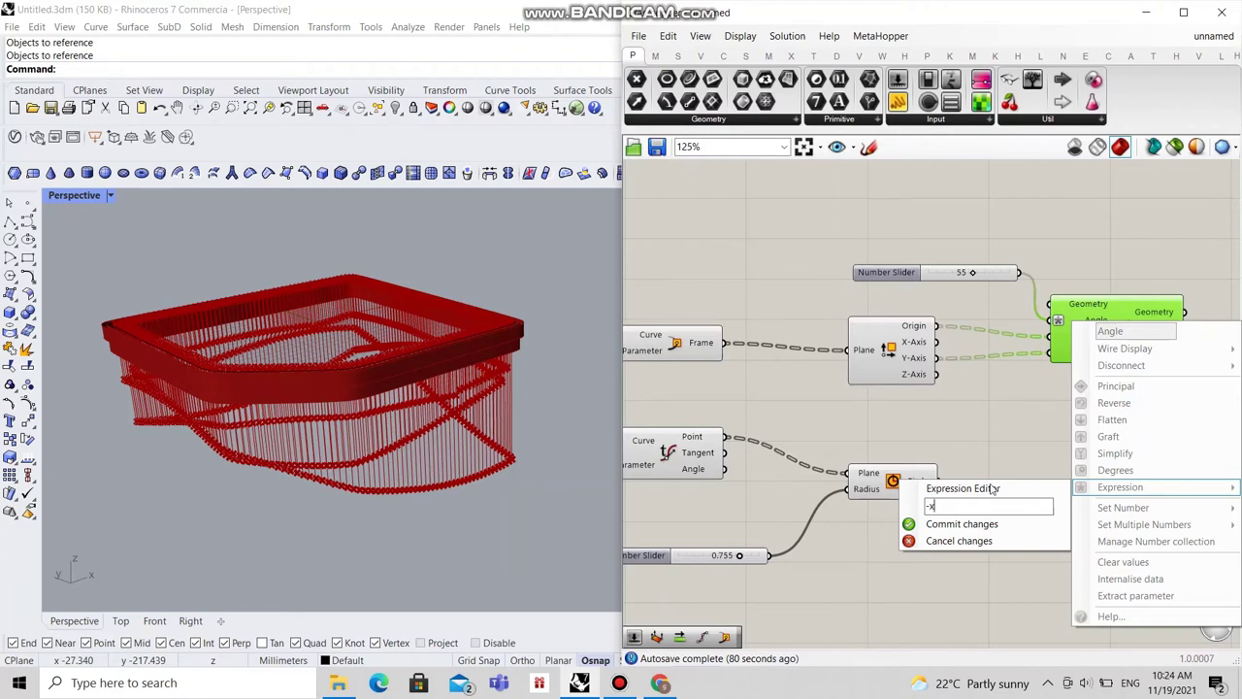
click(984, 430)
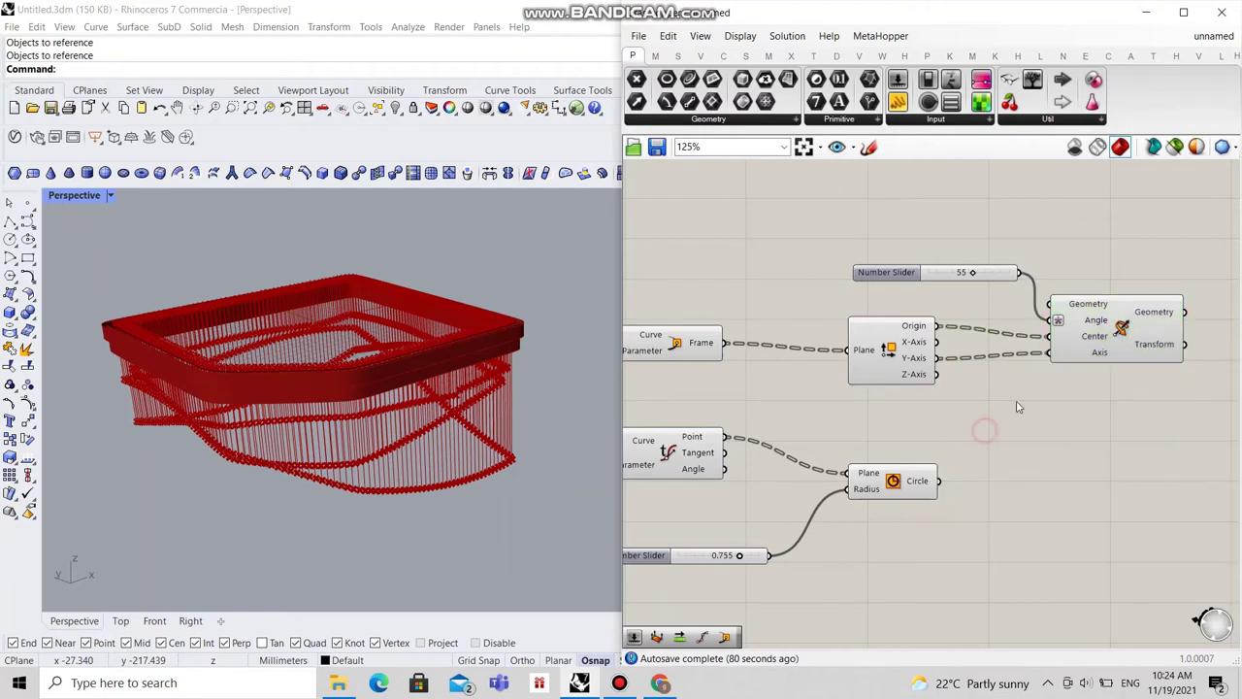
right_click(1072, 320)
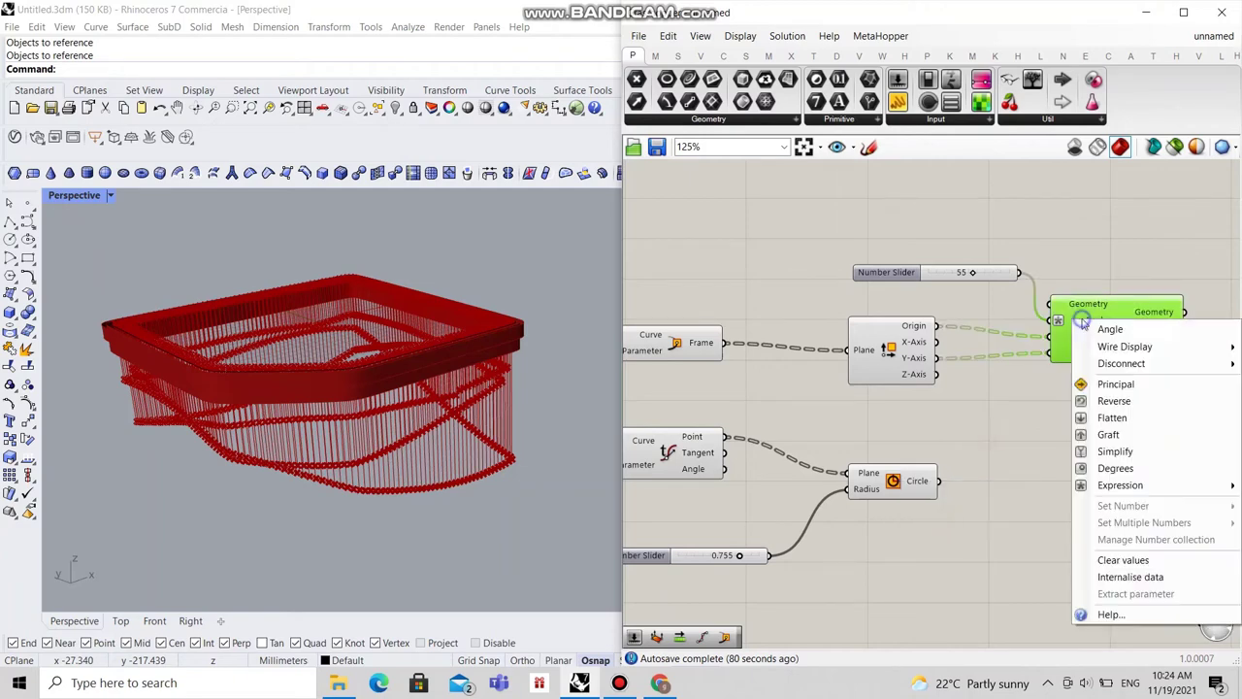
click(1113, 469)
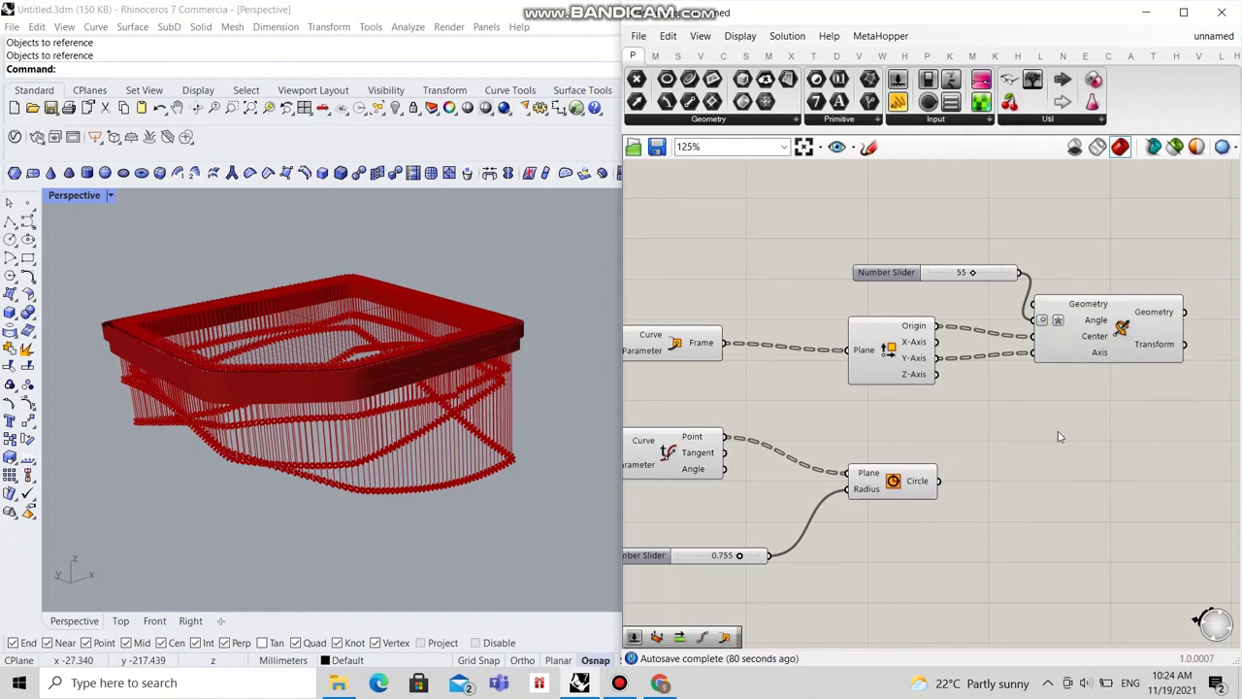
Step: Connect the Frame output of Perp Frame to the Geometry input of Rotate 3D and select that component to highlight its planes
right_drag(961, 403, 984, 410)
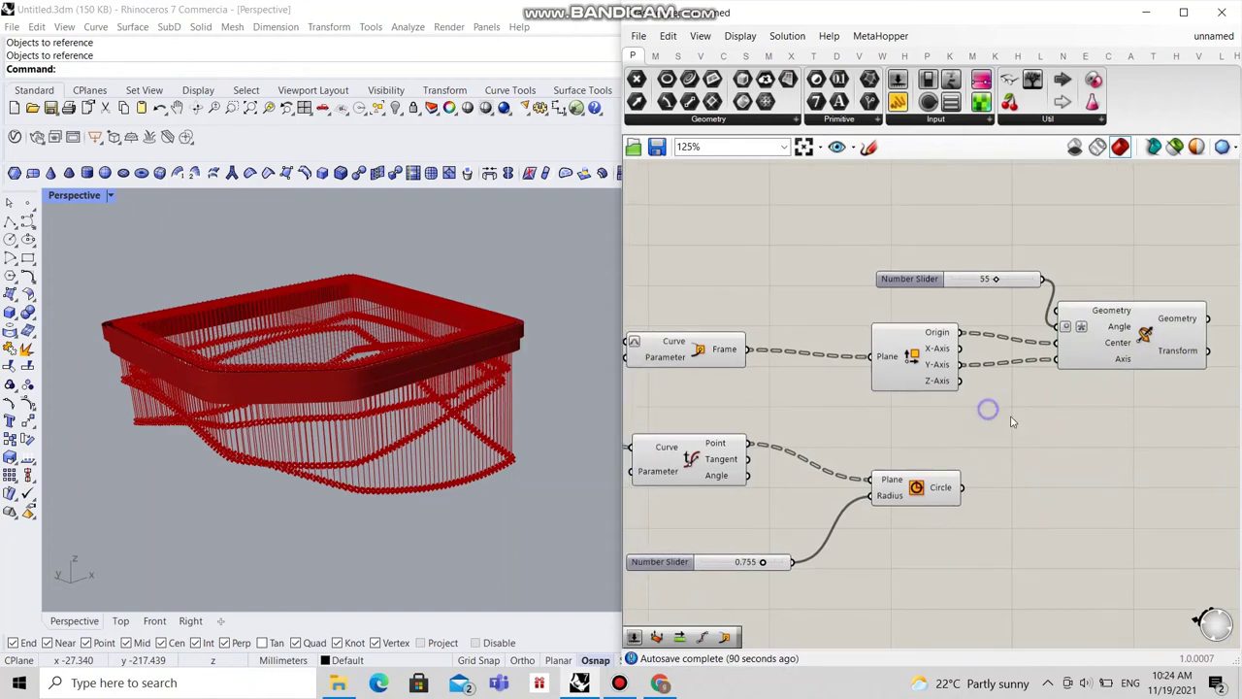
drag(752, 354, 1063, 318)
click(1163, 333)
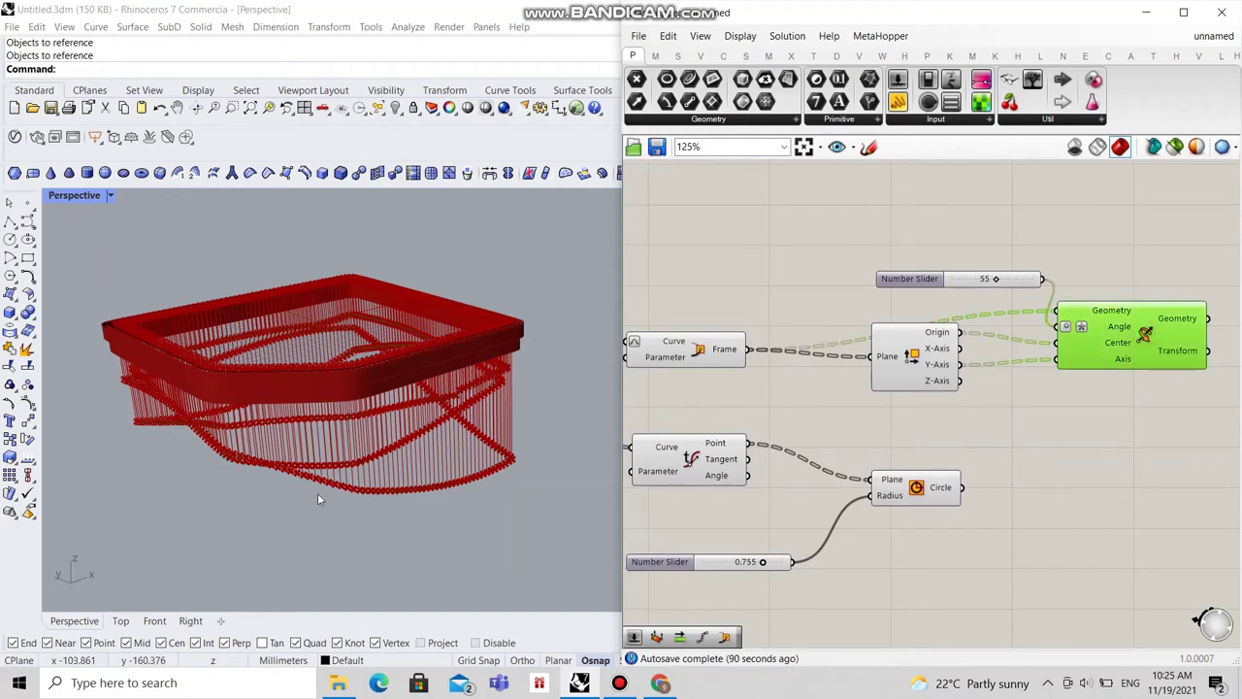
scroll(315, 475, up, 6)
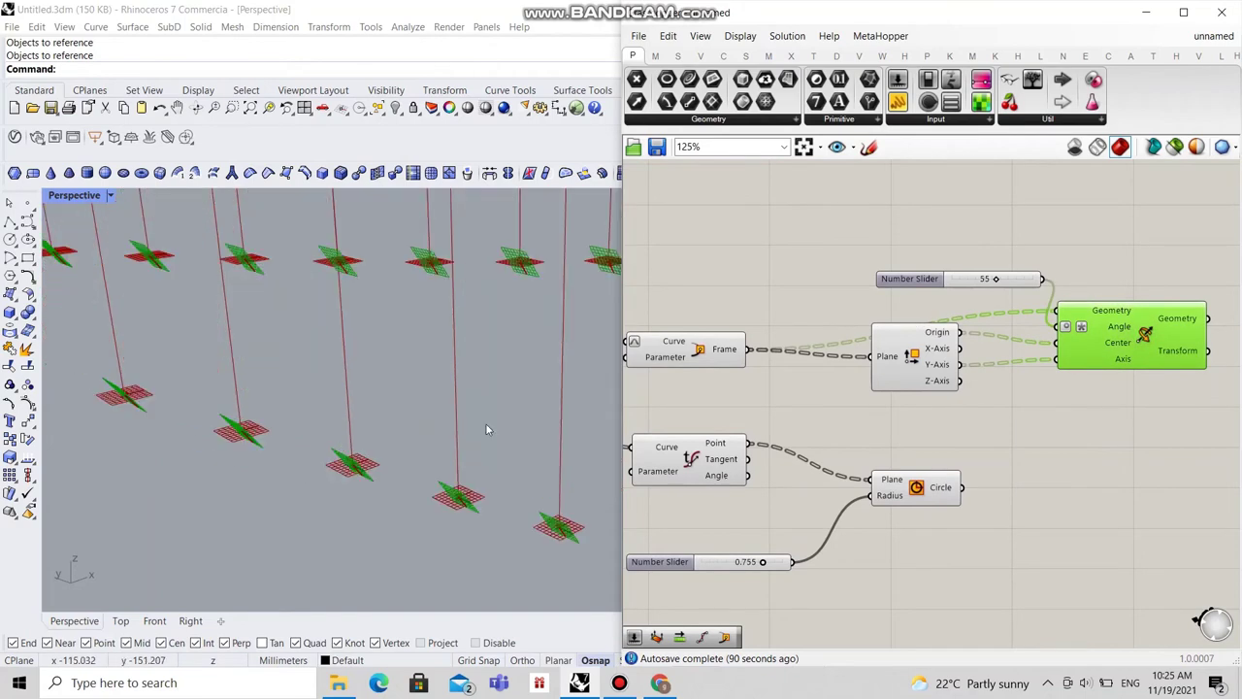
Step: Set the preview plane size to 3
click(737, 38)
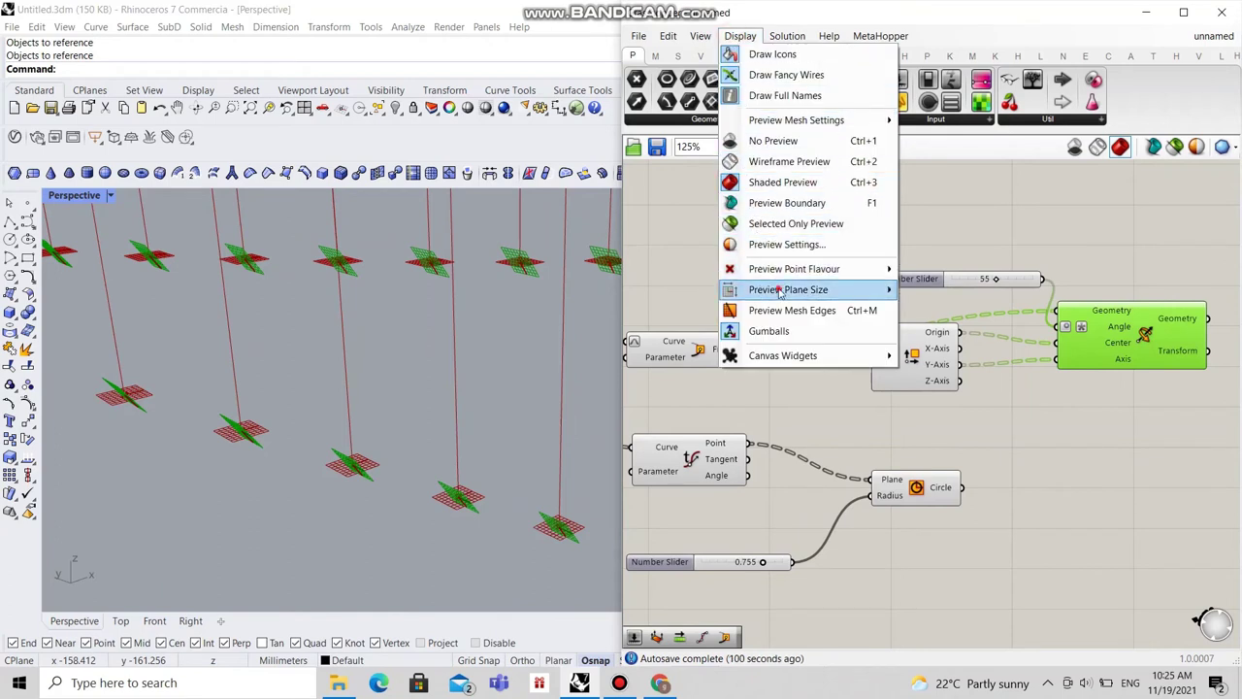
mouse_move(781, 289)
double_click(955, 287)
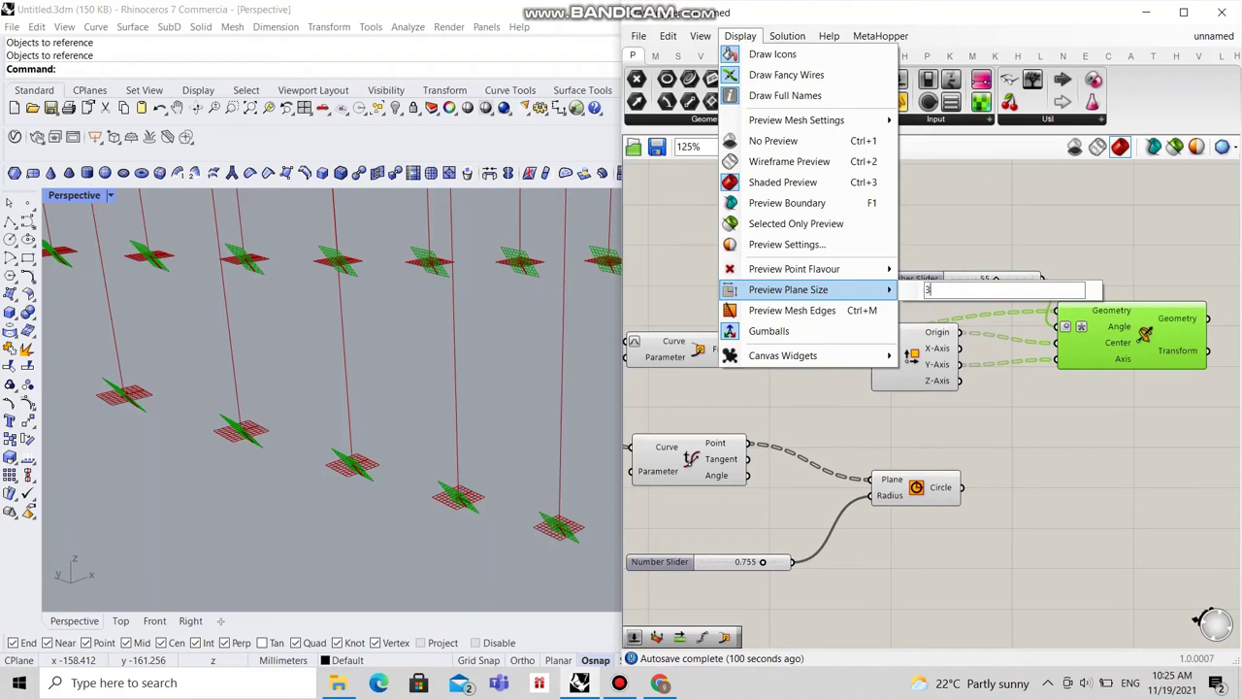
key(Return)
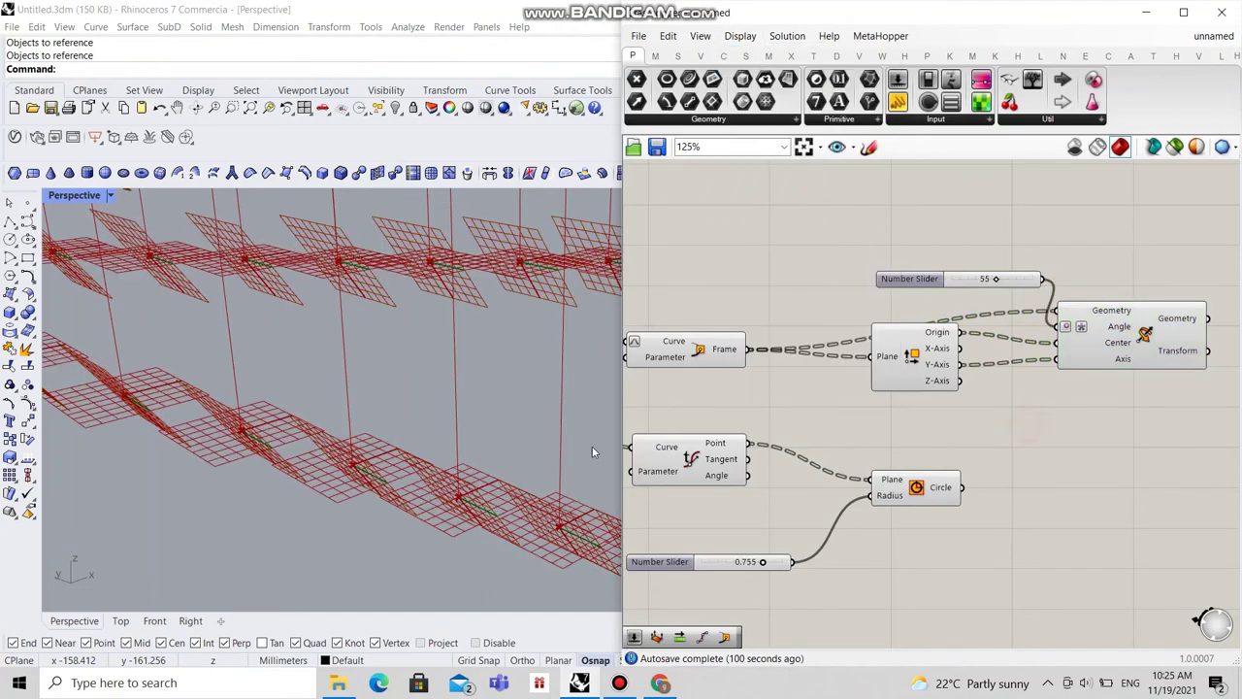
Step: Inspect the rotated frames along the lower line ends and set the rotation angle slider to 53
right_drag(592, 446, 418, 533)
scroll(418, 545, up, 3)
scroll(418, 546, up, 5)
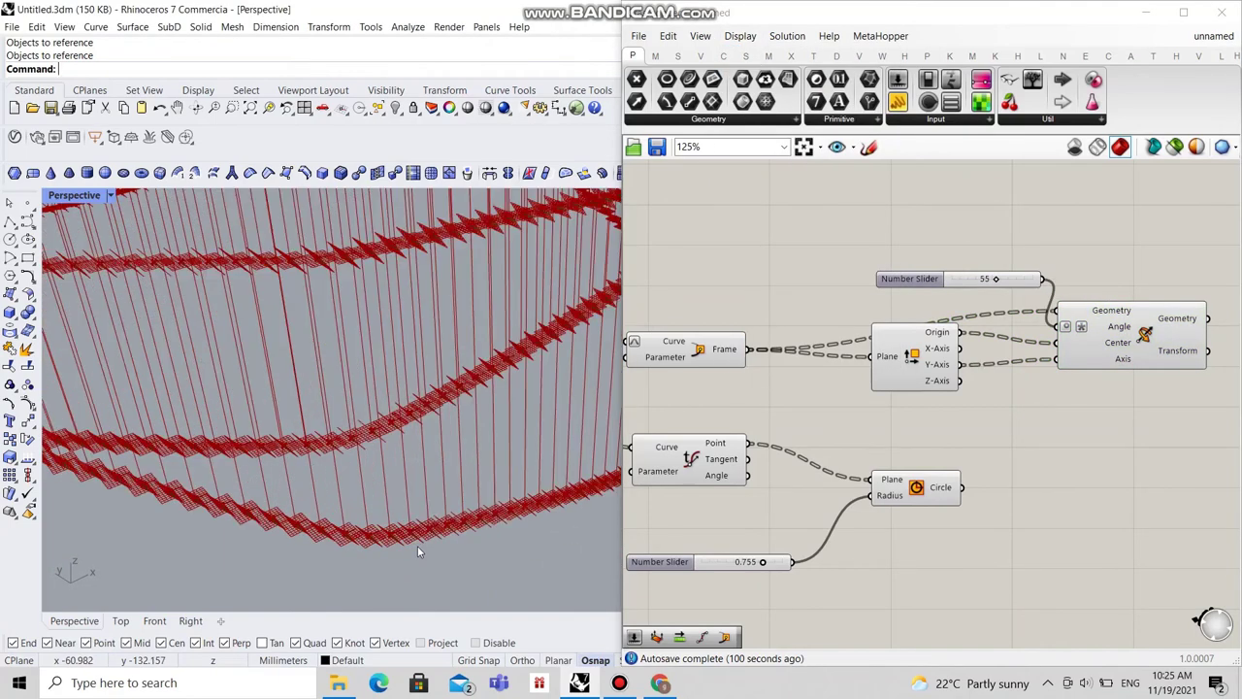
scroll(386, 508, up, 3)
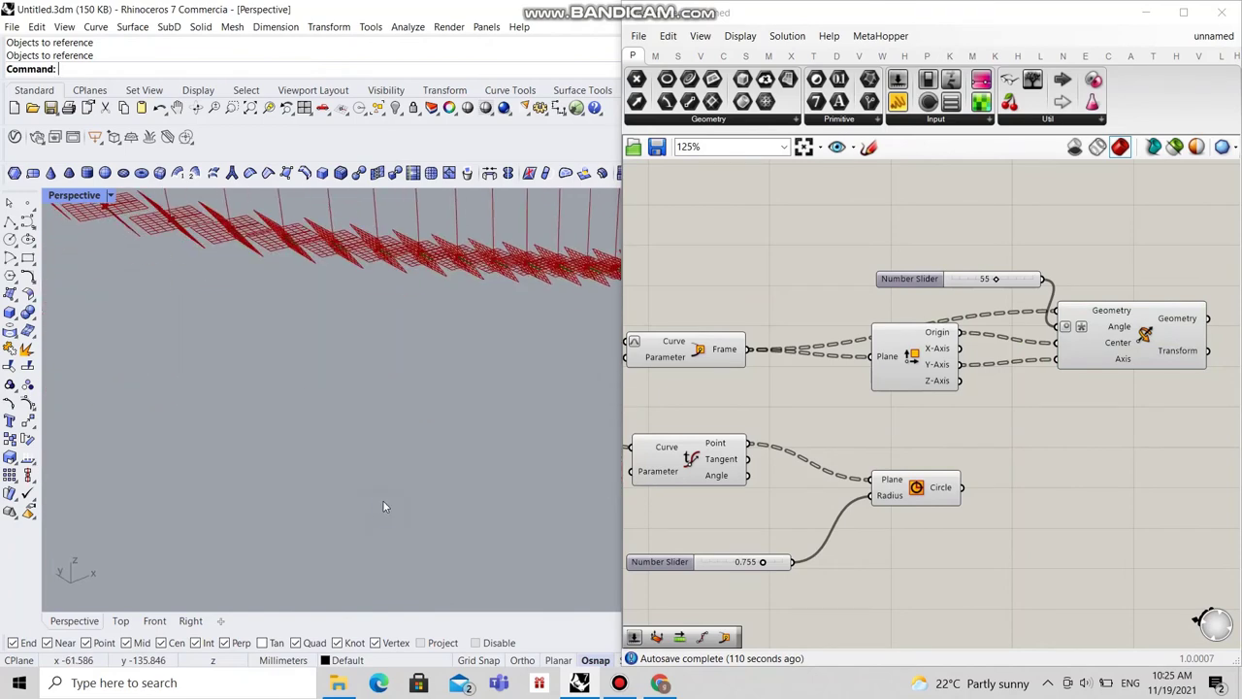
shift+right_drag(419, 411, 427, 467)
scroll(978, 279, up, 3)
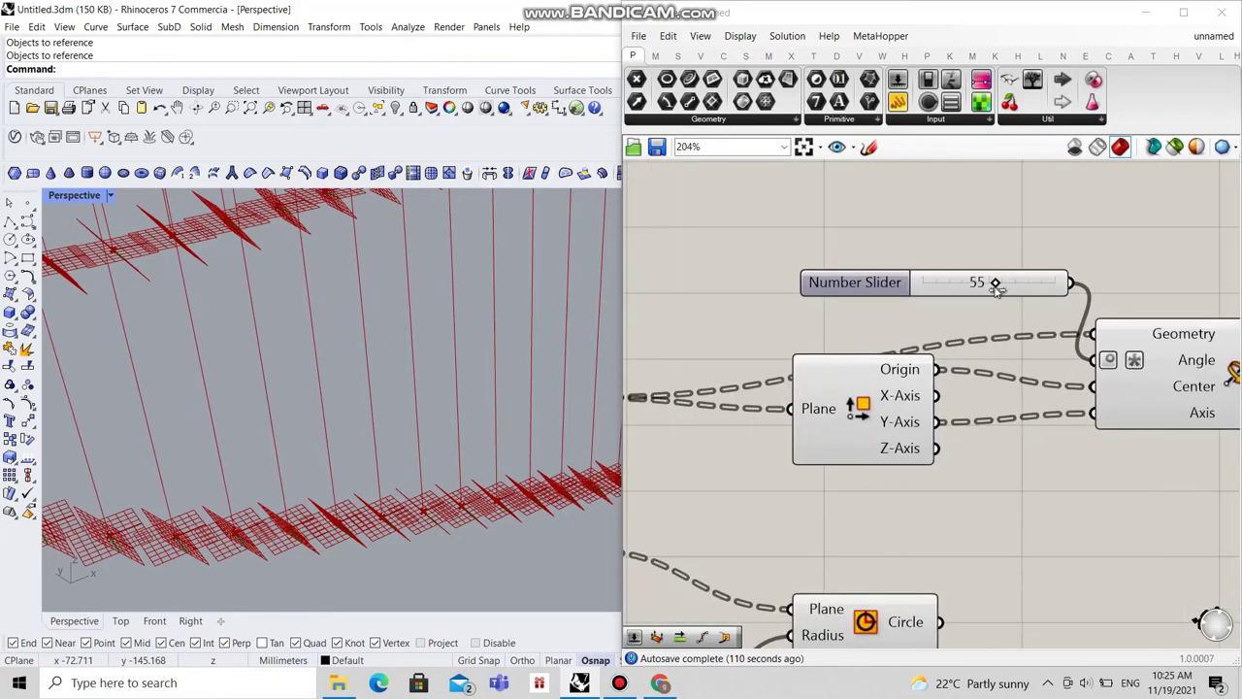
drag(990, 283, 992, 284)
click(1000, 528)
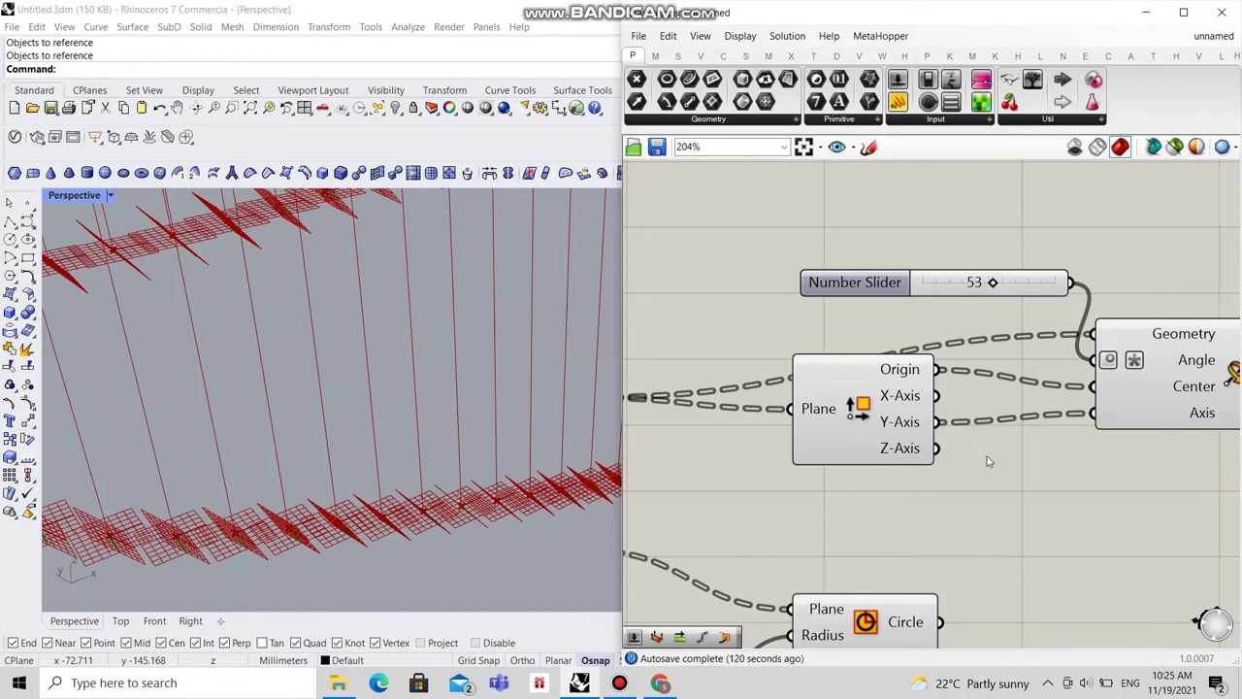
Step: Add a Project Along component beyond the Rotate 3D and Circle components
scroll(947, 440, down, 1)
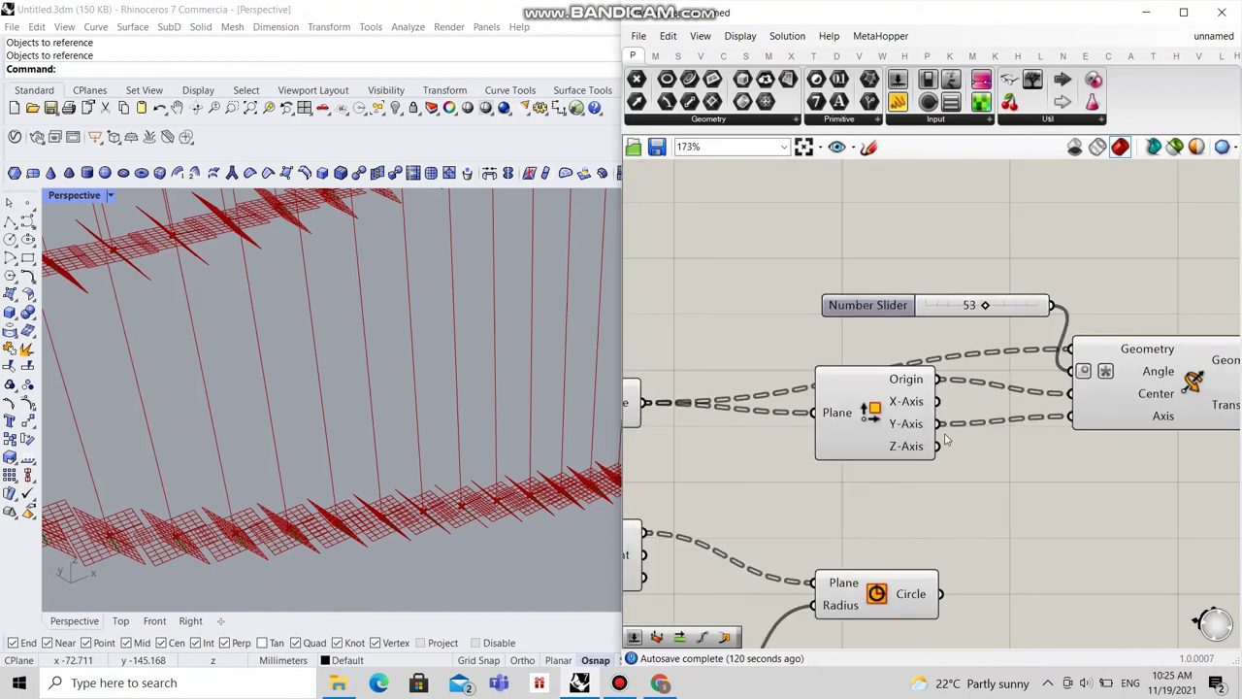
scroll(947, 439, down, 3)
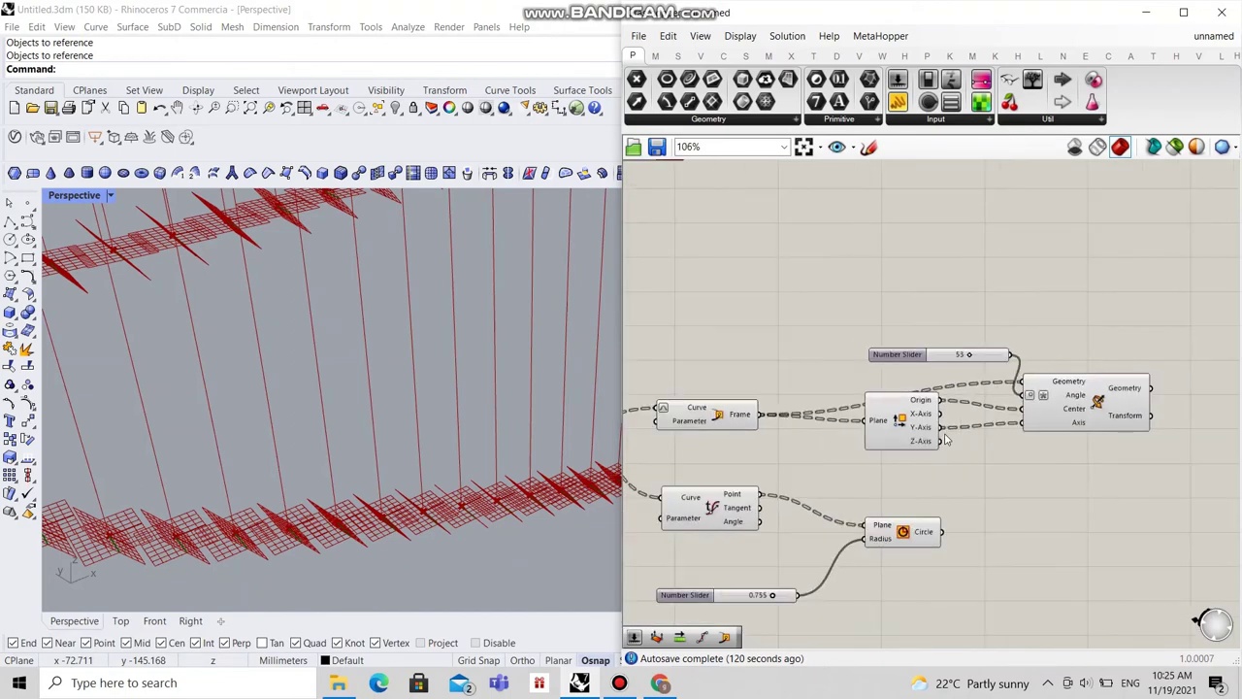
right_drag(988, 478, 881, 404)
right_drag(1150, 438, 1019, 438)
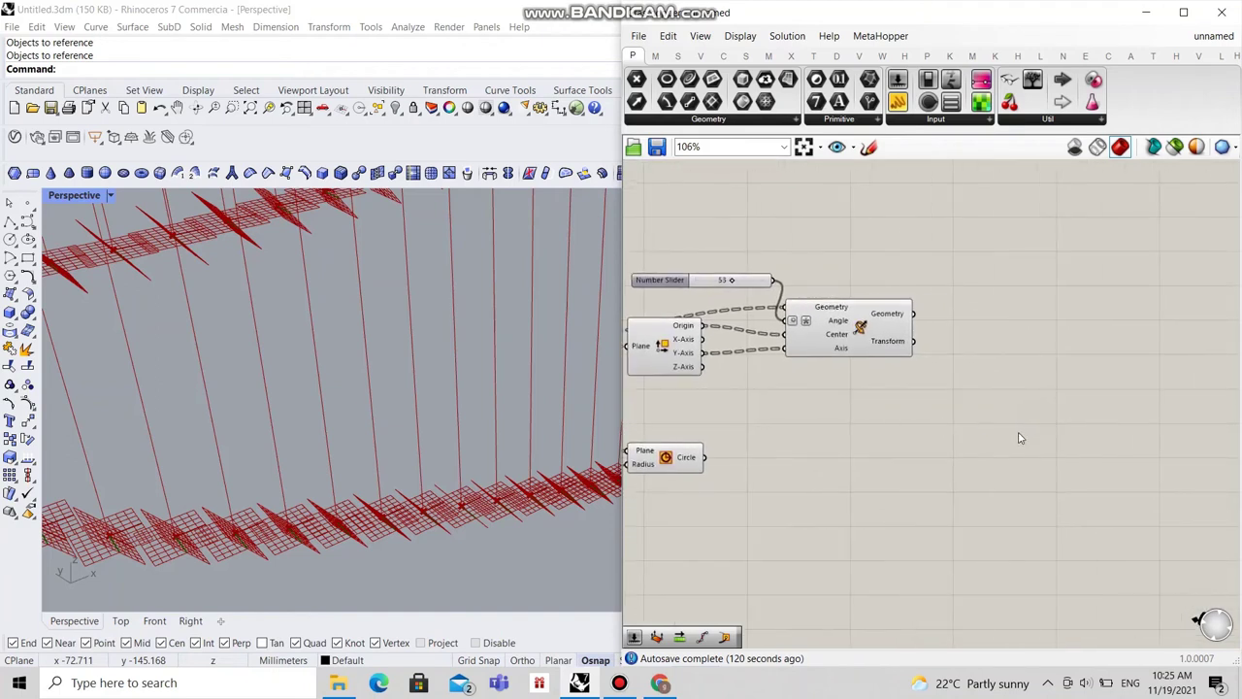
double_click(1059, 465)
text(pro)
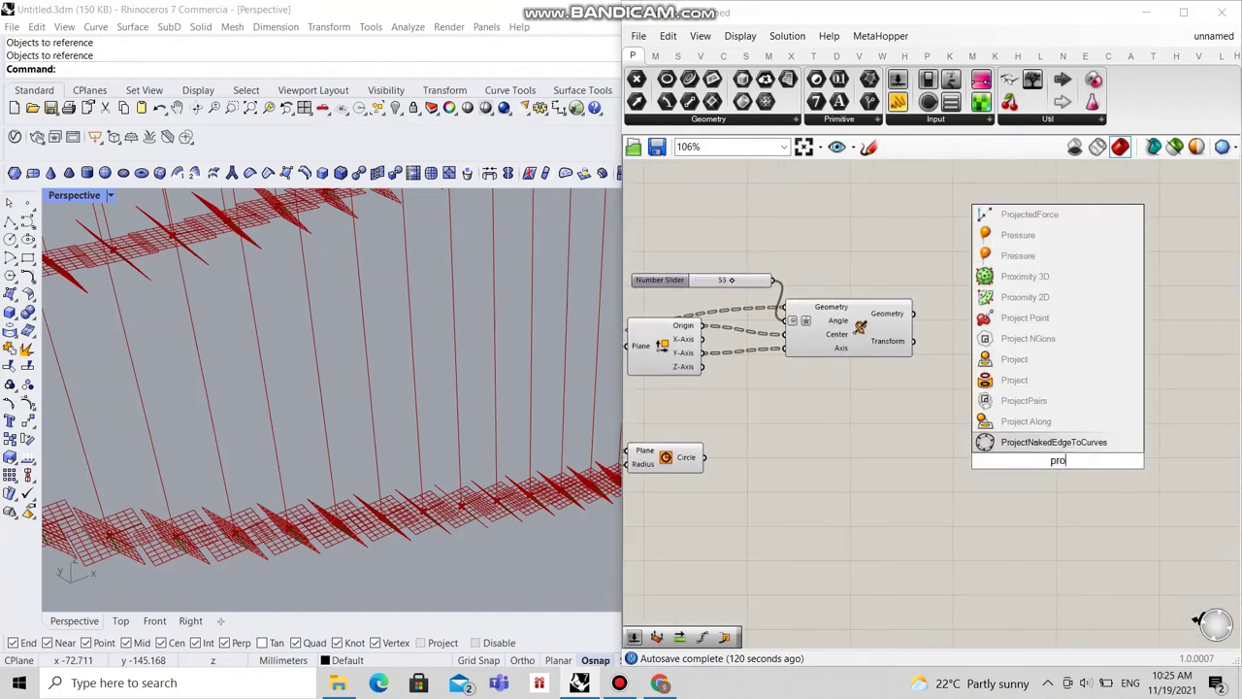
text(ject along)
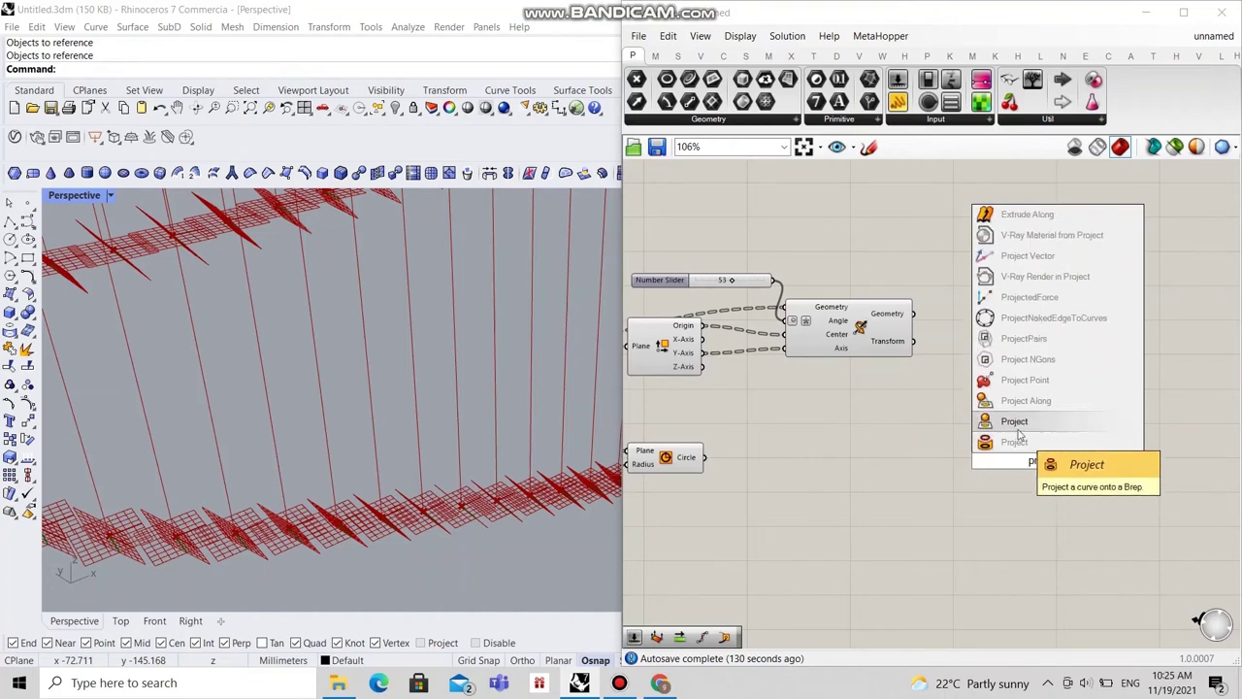
click(1014, 401)
drag(1045, 468, 1025, 403)
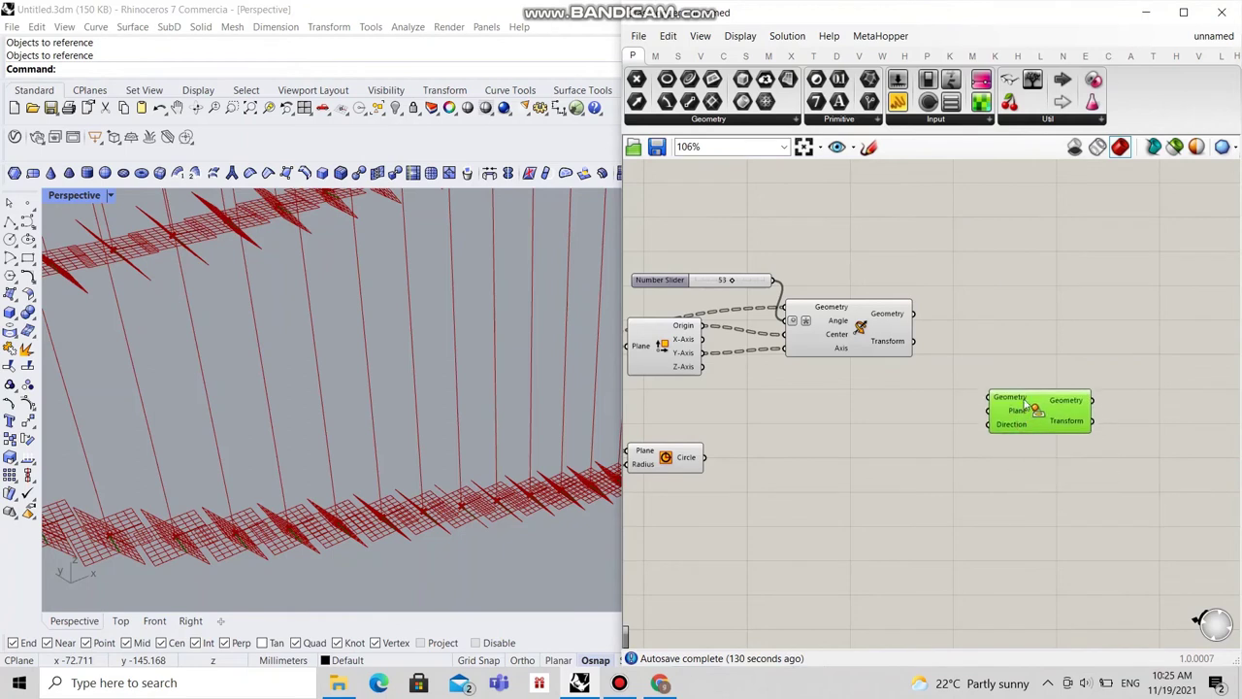
Step: Connect the Circle output to Project Along's Geometry input and Rotate 3D's Geometry output to its Plane input
drag(918, 316, 961, 384)
drag(707, 460, 988, 400)
shift+drag(915, 316, 1095, 418)
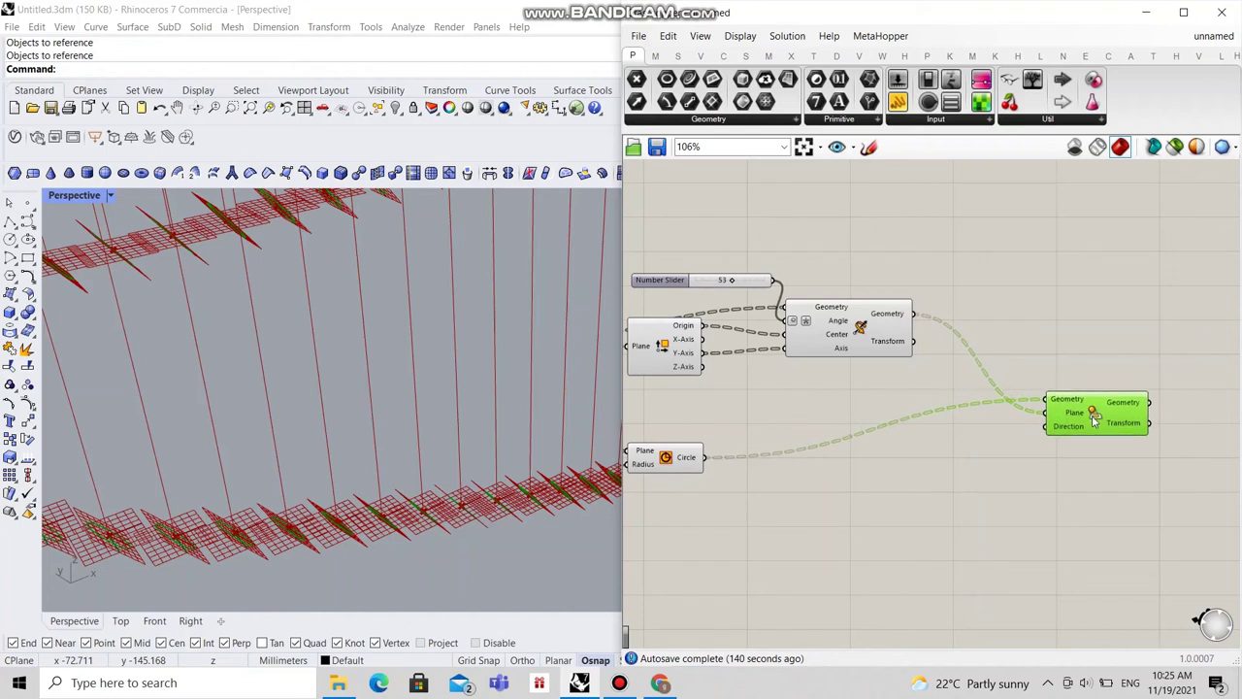
Step: Add a Unit Z vector component and connect its output to the Direction input of Project Along
double_click(948, 477)
text(unit v)
click(936, 458)
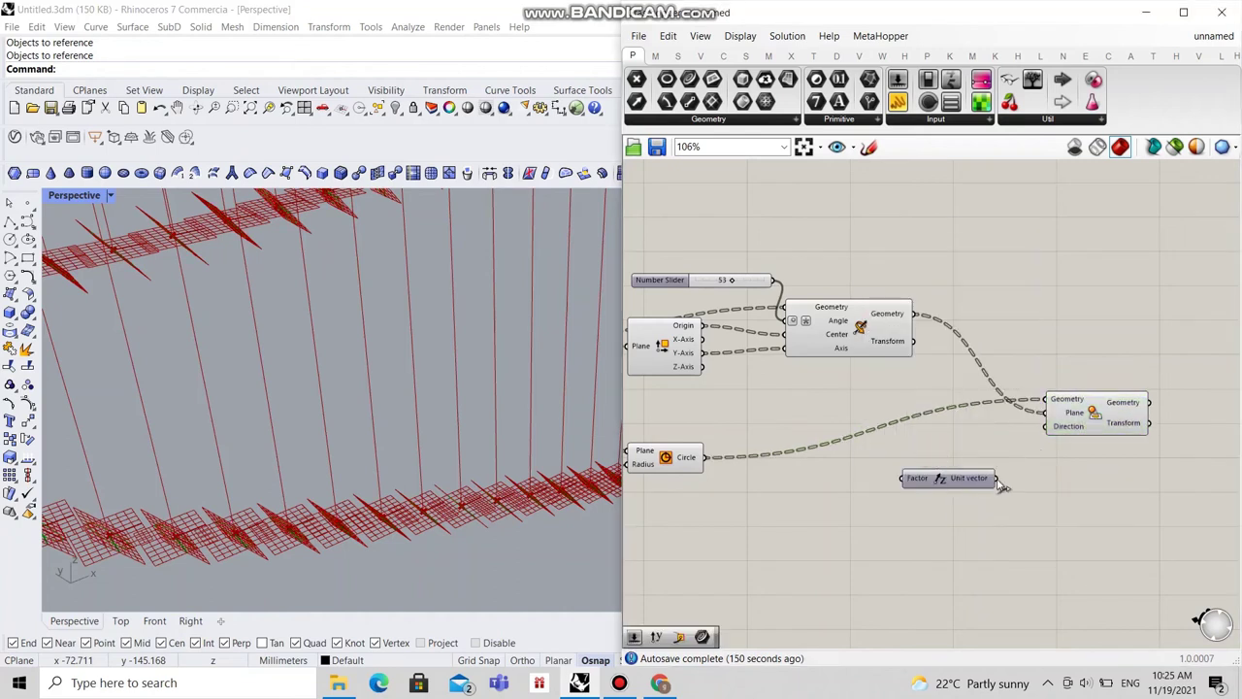
drag(1000, 483, 1043, 434)
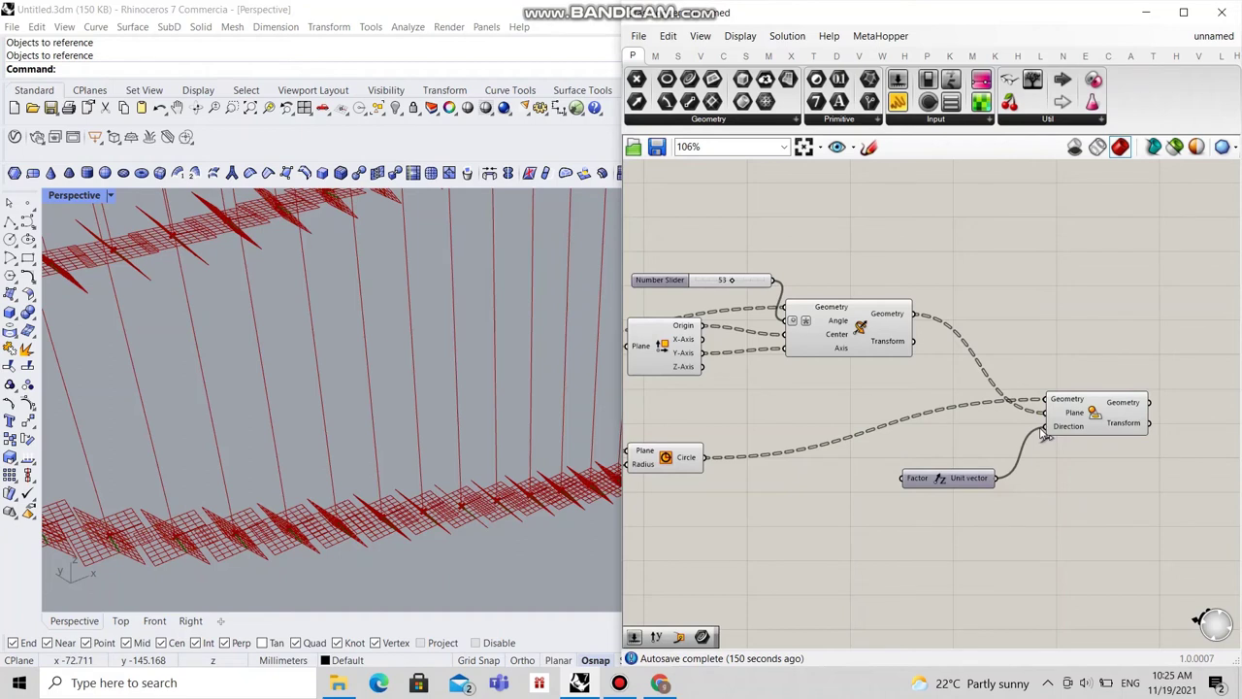
Step: Add a panel containing -1 and connect it to the Factor input of the Unit Z vector
double_click(815, 499)
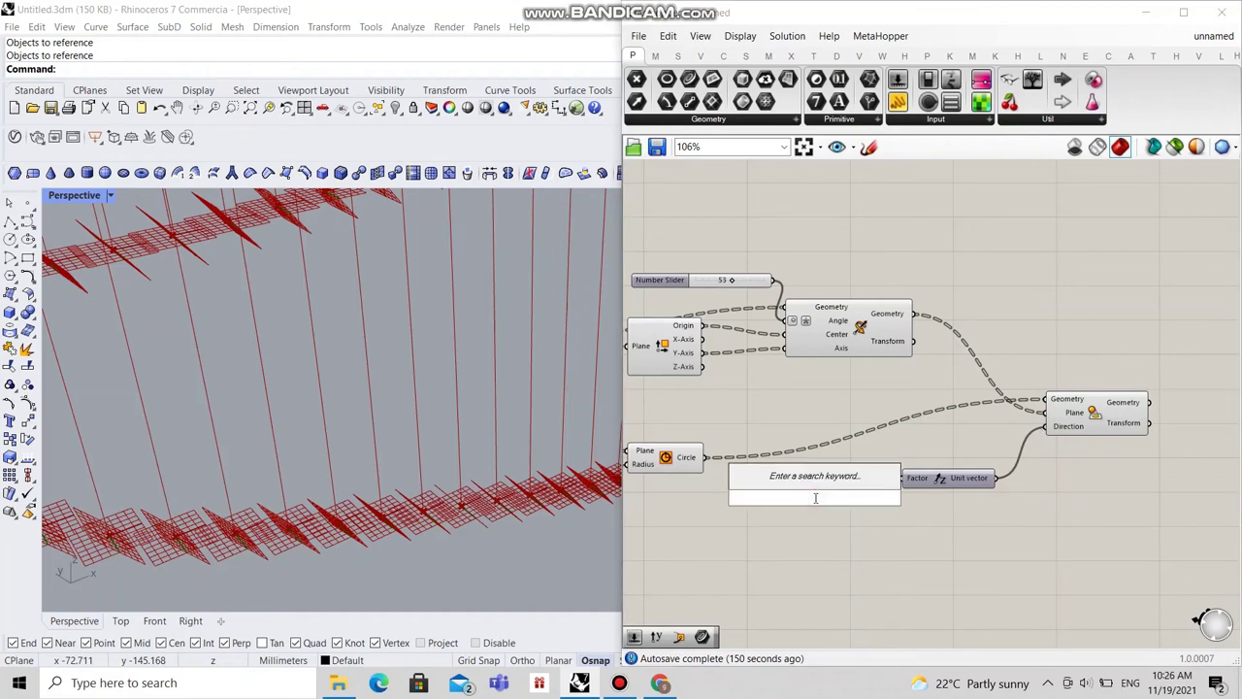
text(pane,)
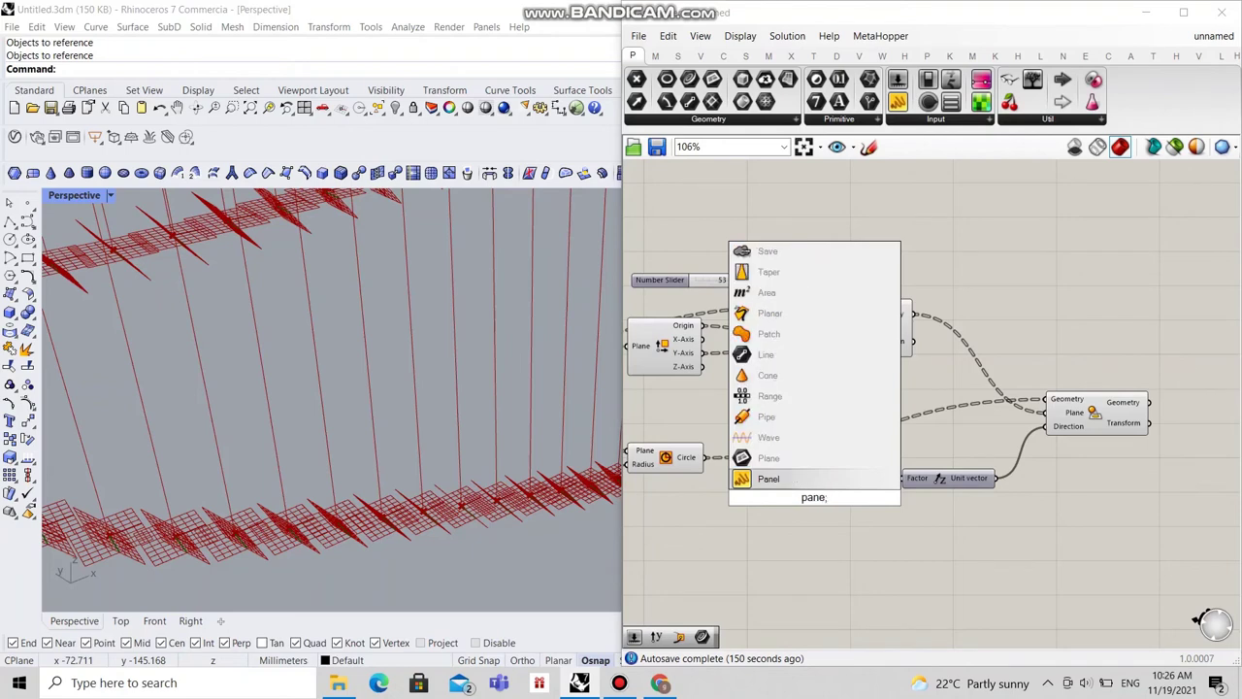
key(BackSpace)
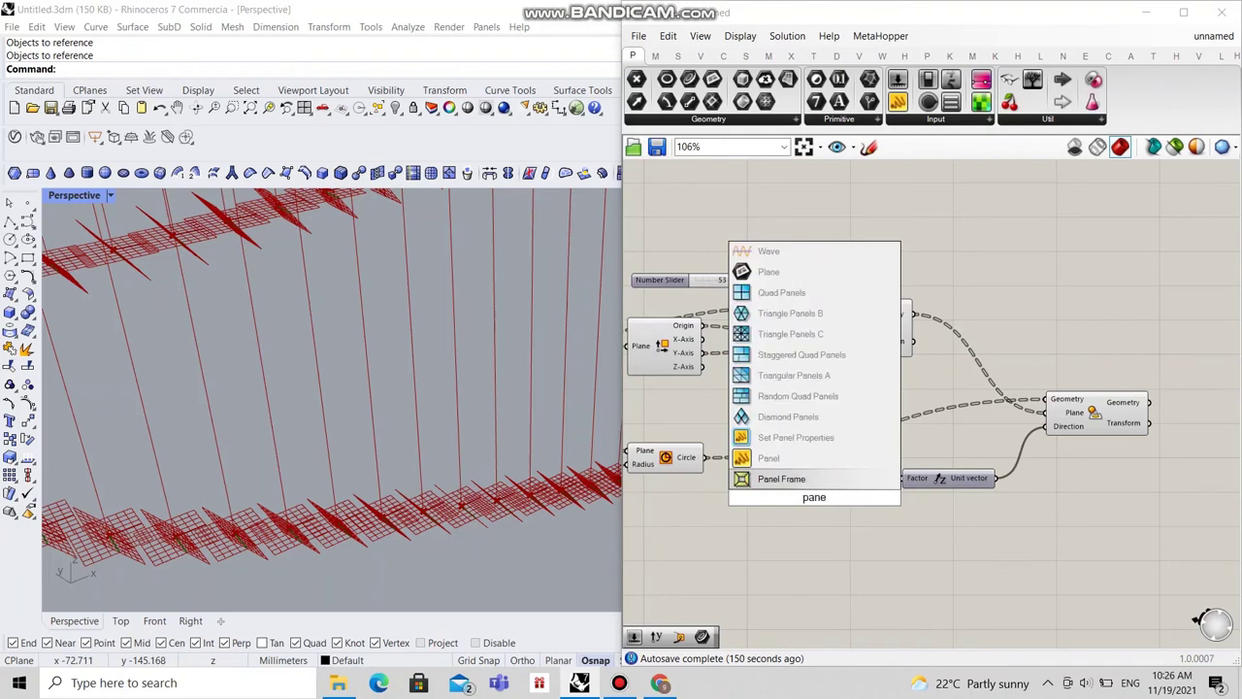
text(l)
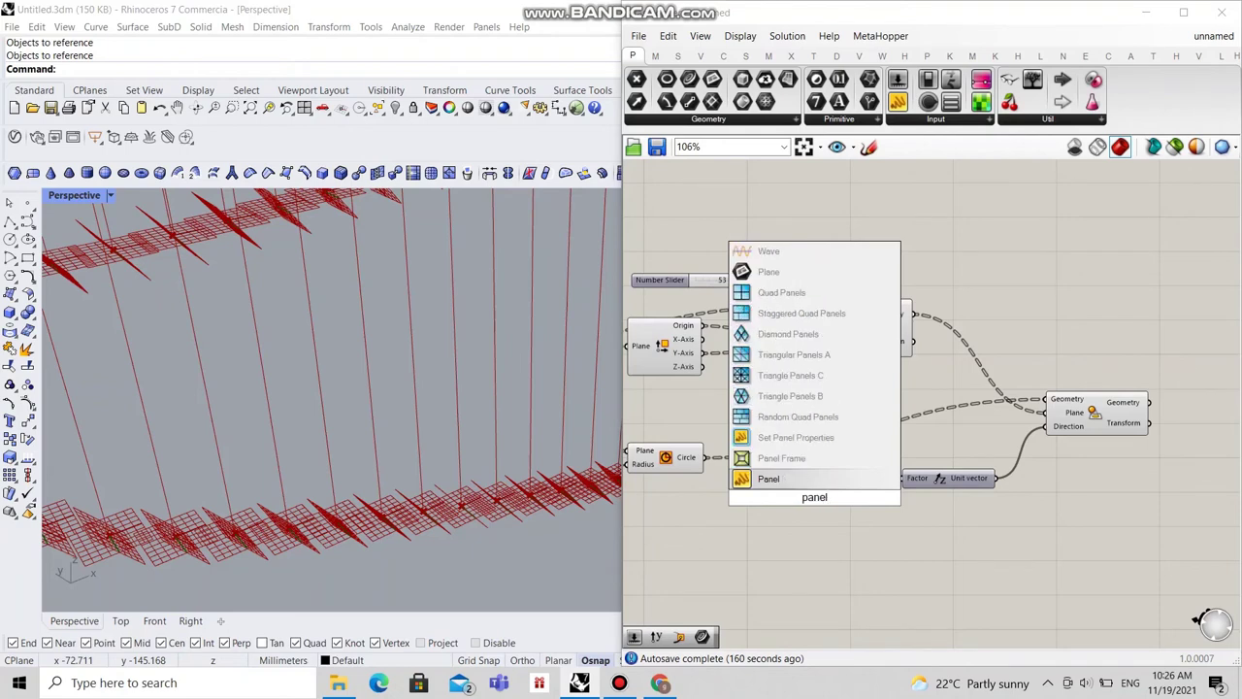
key(Return)
click(809, 510)
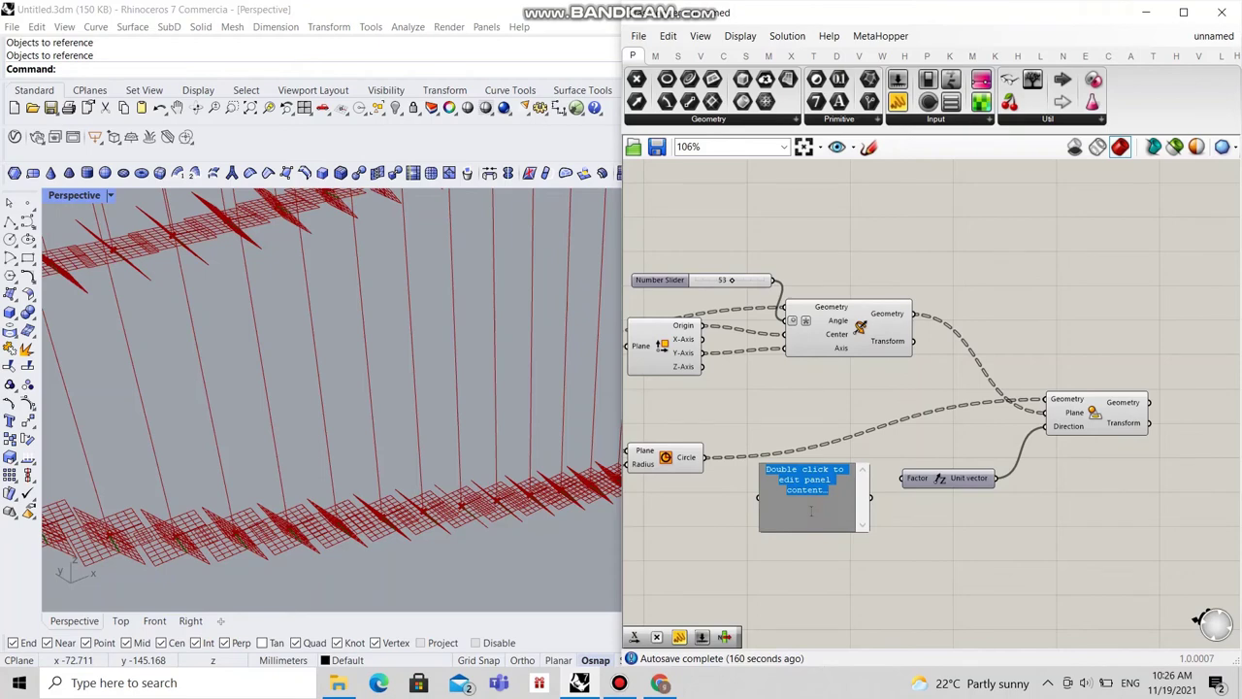
text(-1)
click(903, 550)
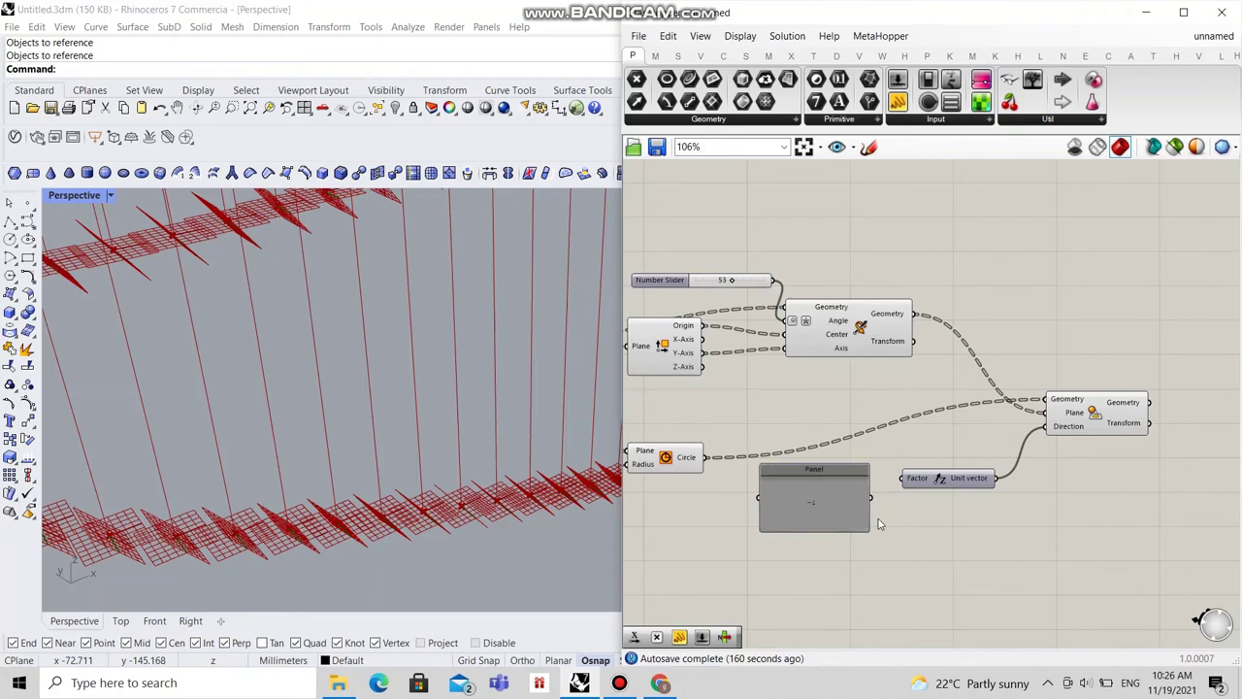
drag(871, 499, 902, 477)
click(949, 566)
Step: Select Project Along to highlight its output and examine the projected circles on the tilted frames at the lower line ends
scroll(929, 484, down, 3)
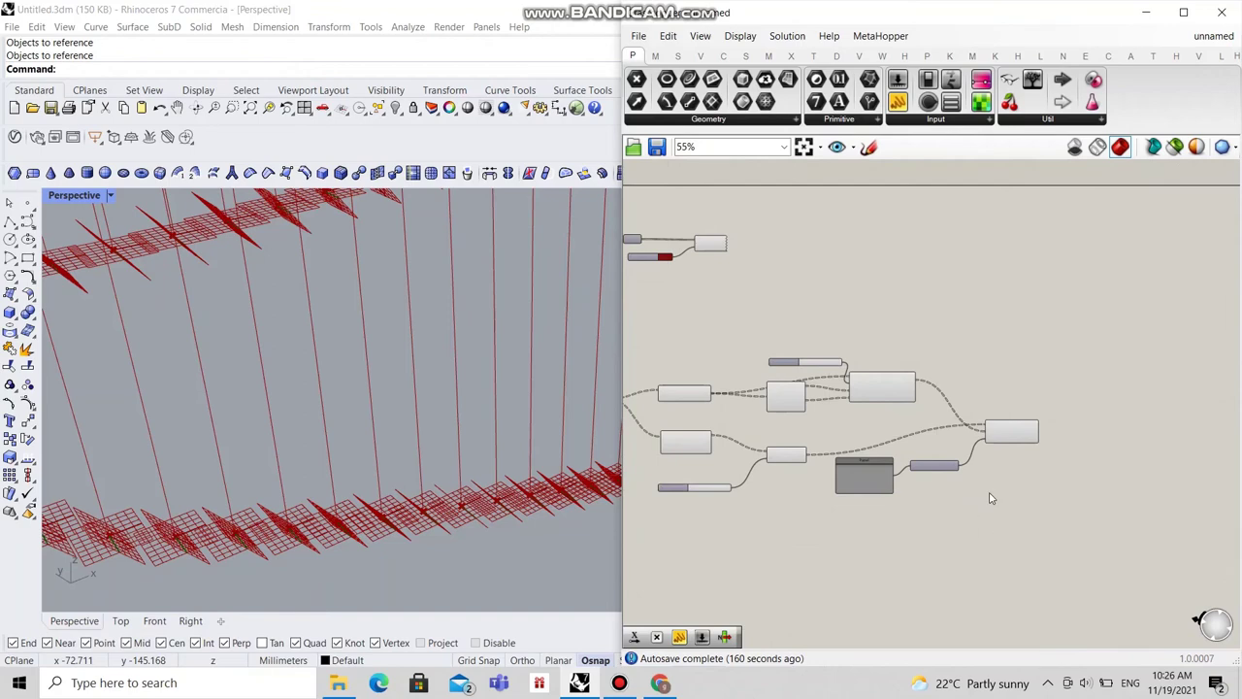
scroll(990, 498, down, 3)
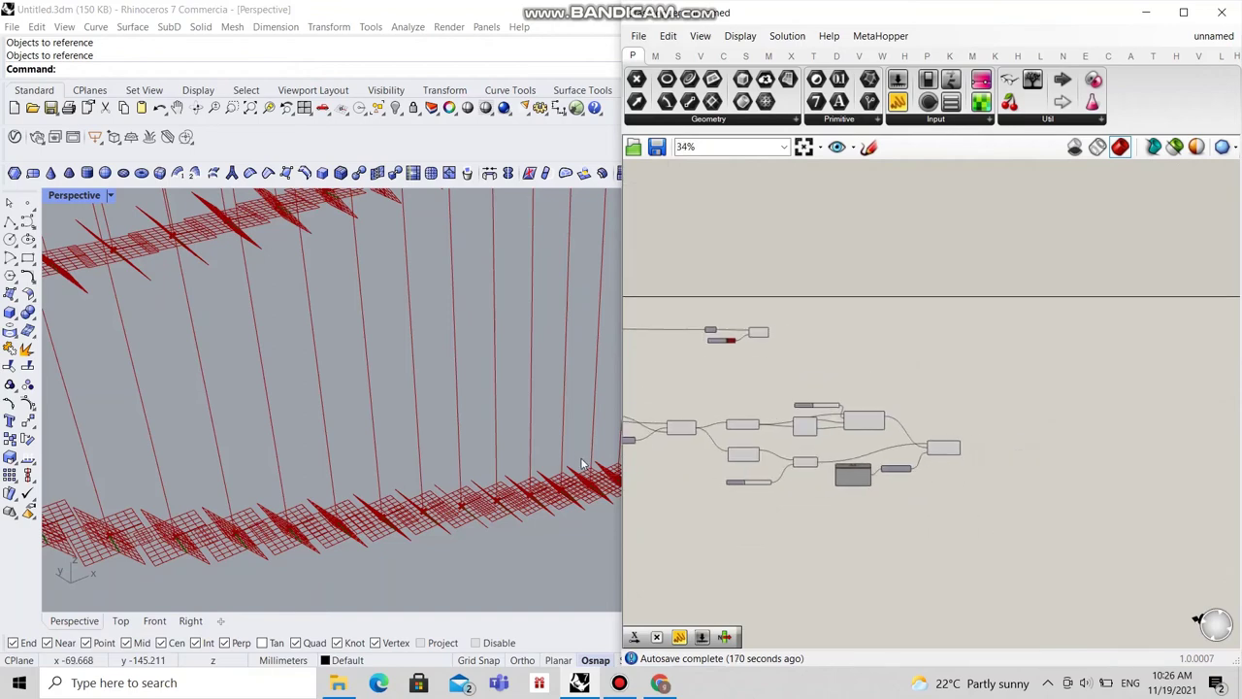
right_drag(582, 466, 396, 469)
scroll(453, 472, down, 3)
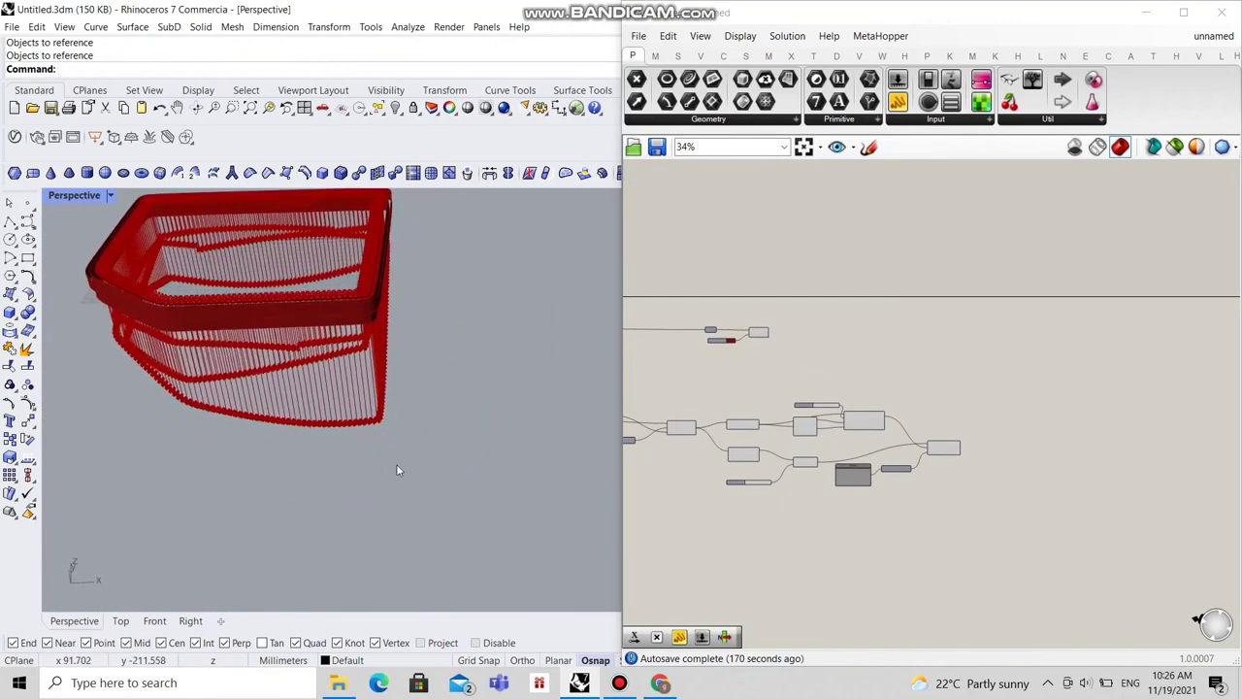
scroll(355, 425, up, 3)
scroll(355, 432, up, 6)
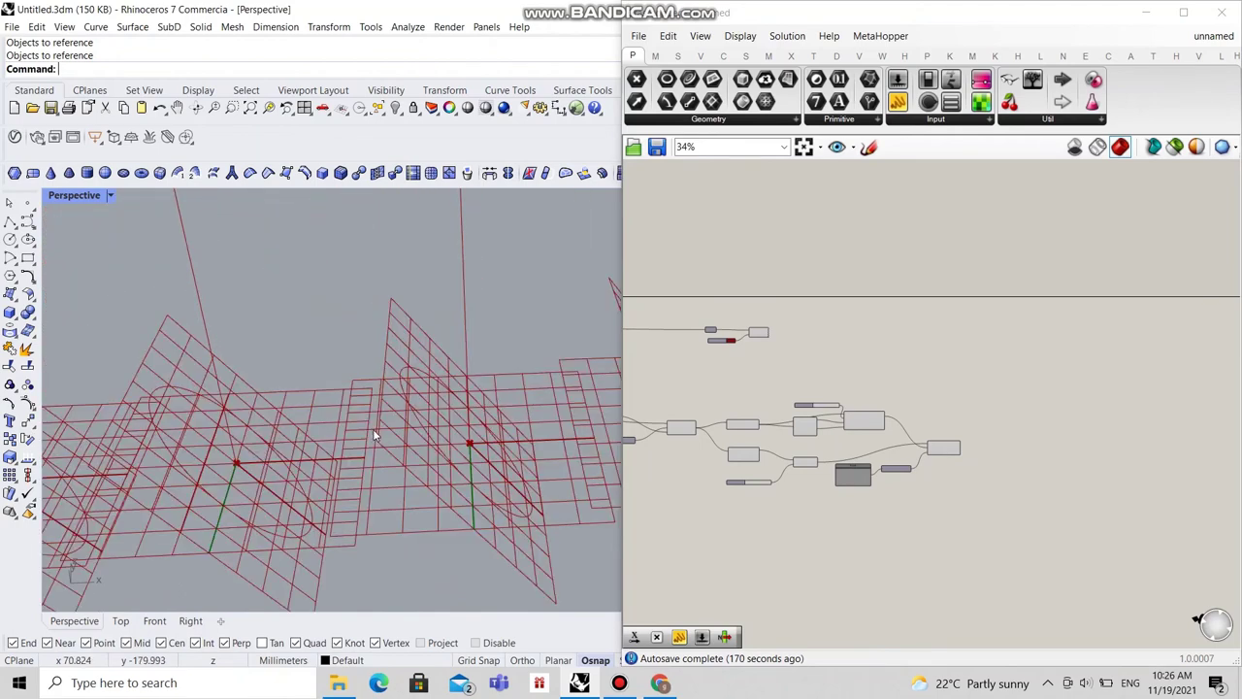
click(941, 457)
scroll(948, 457, up, 3)
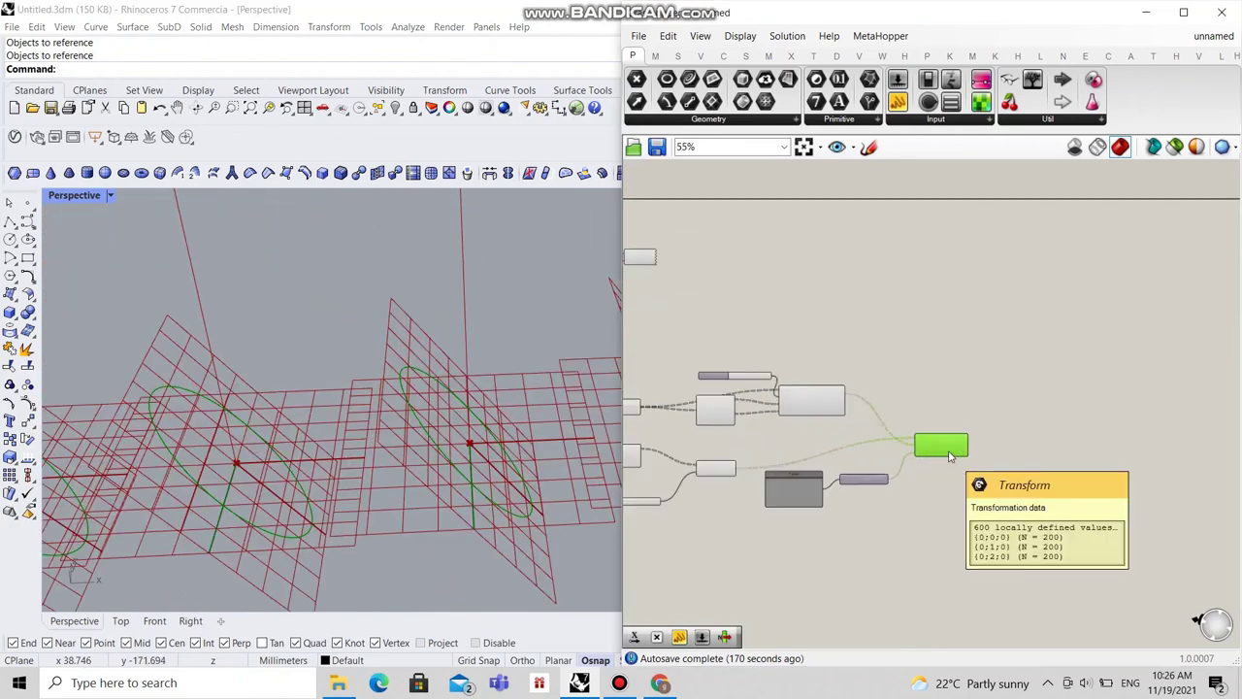
scroll(978, 446, up, 3)
scroll(978, 444, down, 4)
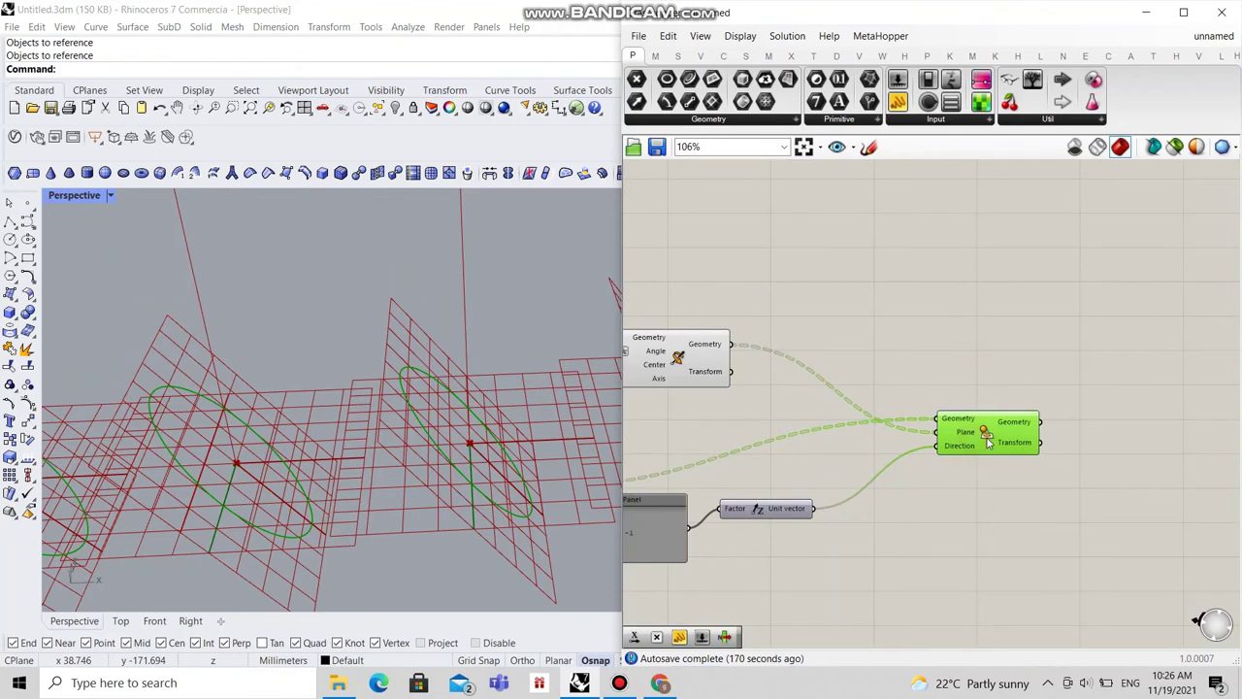
click(792, 456)
Step: Add a Ruled Surface component and connect Project Along's Geometry output to its Curve B input
right_drag(1012, 472, 938, 472)
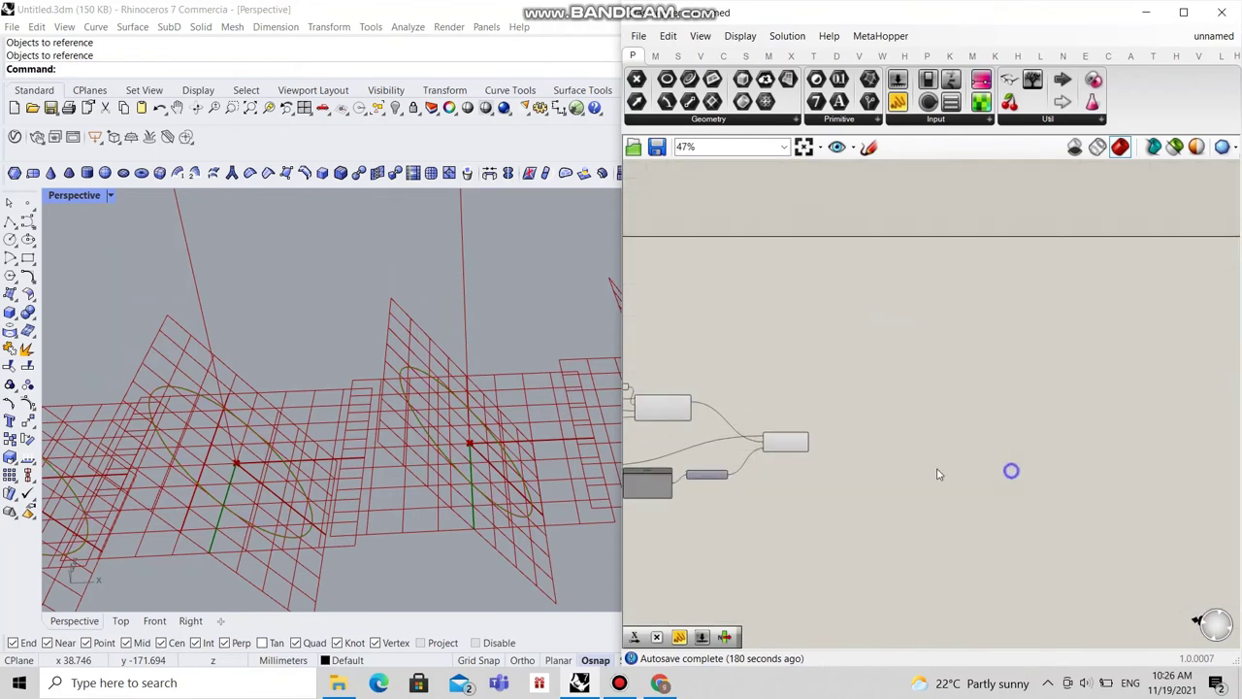
scroll(901, 421, up, 2)
double_click(903, 420)
text(ru)
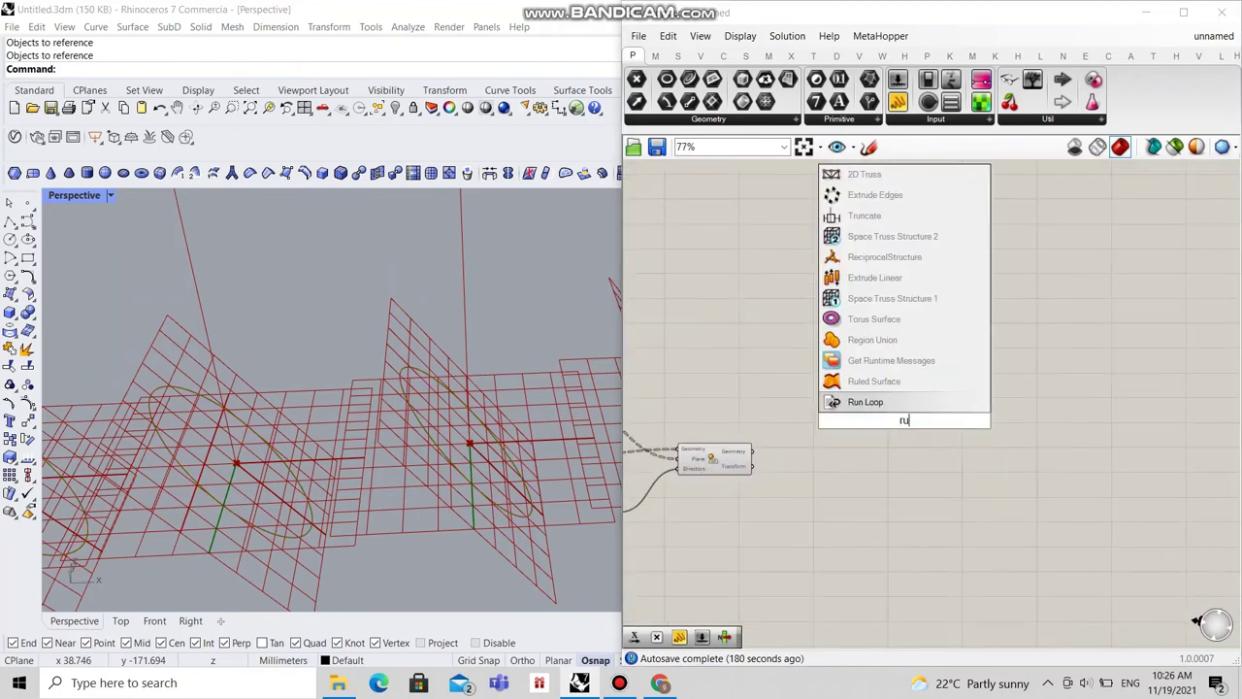
text(led surface)
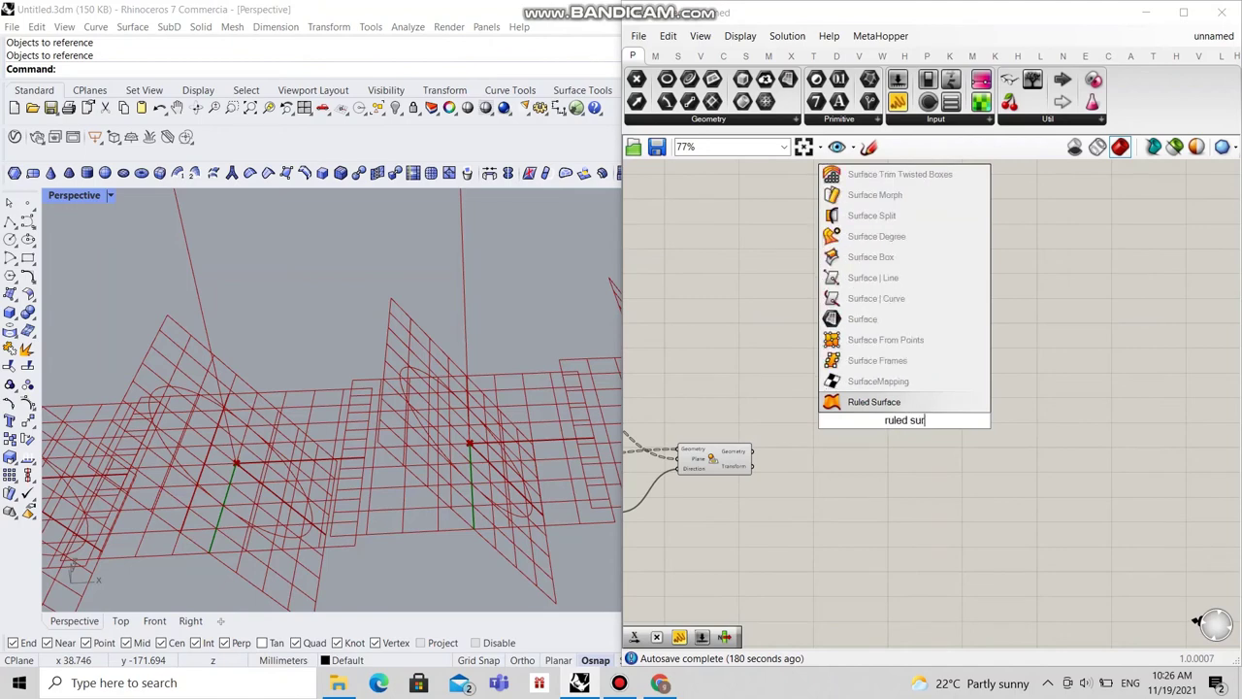
click(874, 402)
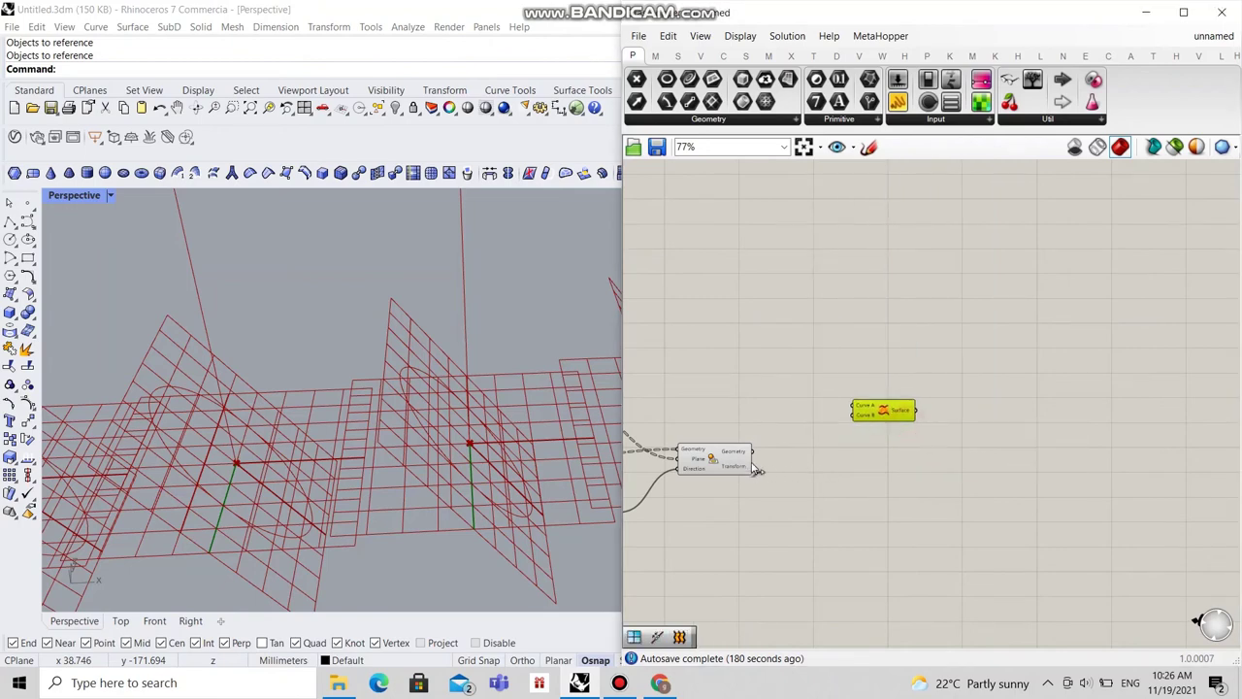
drag(753, 451, 898, 411)
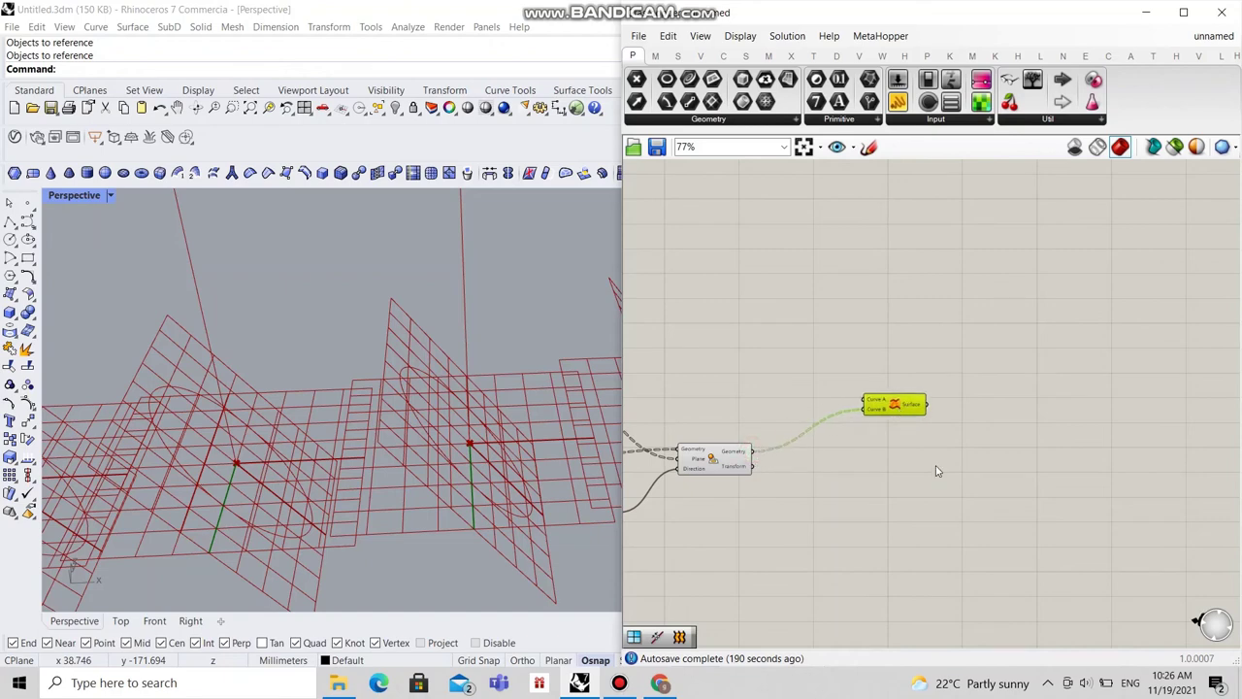
Step: Connect the Circle output to the Curve A input of Ruled Surface and view the whole set of tubes
right_drag(937, 470, 784, 443)
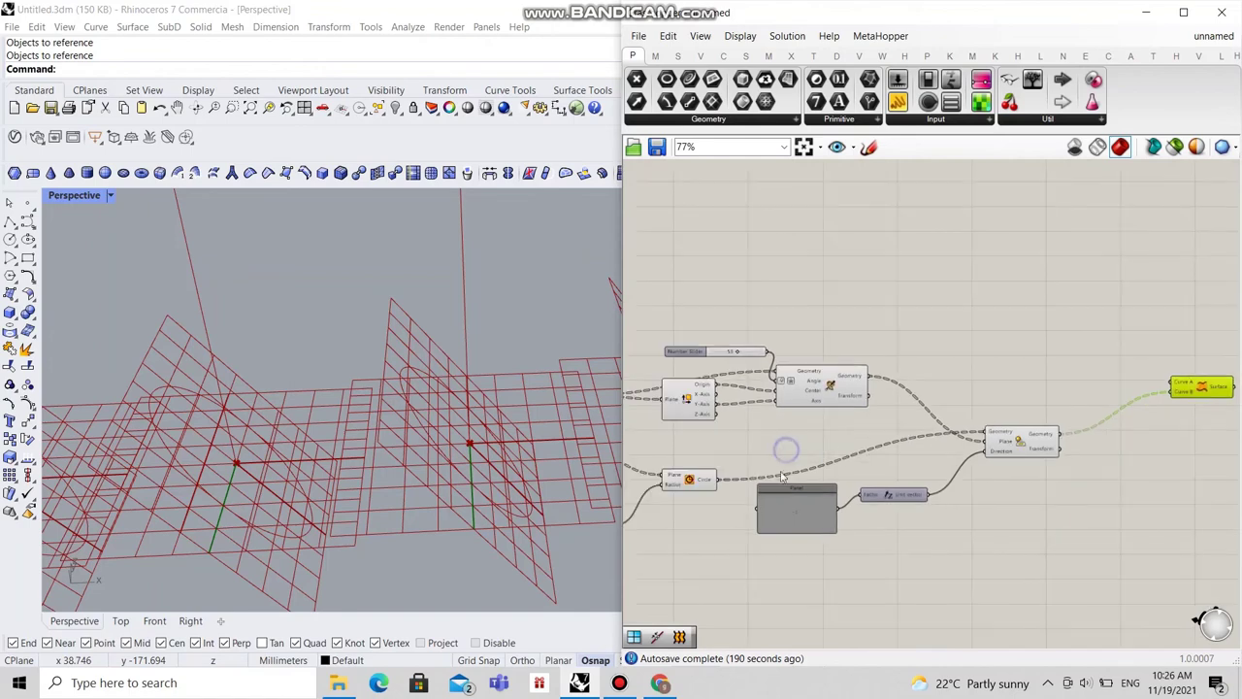
drag(724, 487, 1180, 391)
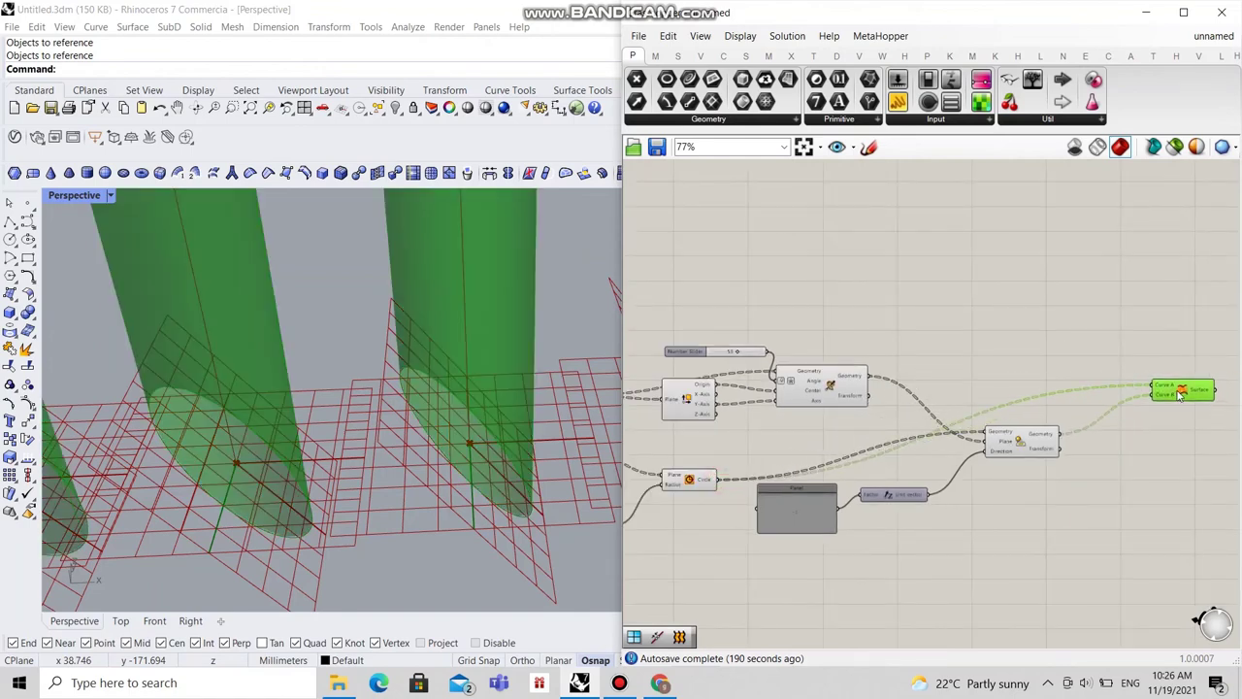
scroll(370, 453, down, 10)
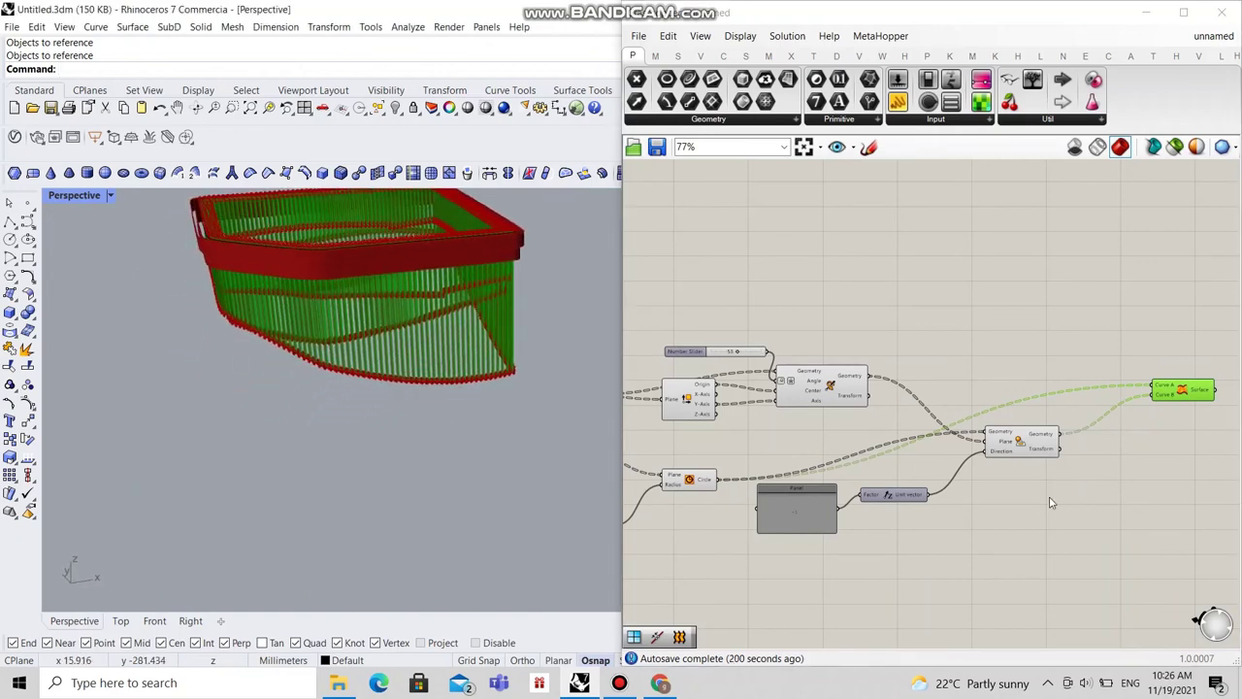
Step: Turn off the preview of all components before Ruled Surface, leaving out the three end components of the upper branch
scroll(1113, 482, down, 6)
scroll(1113, 483, down, 2)
drag(942, 515, 1107, 555)
scroll(1018, 422, up, 2)
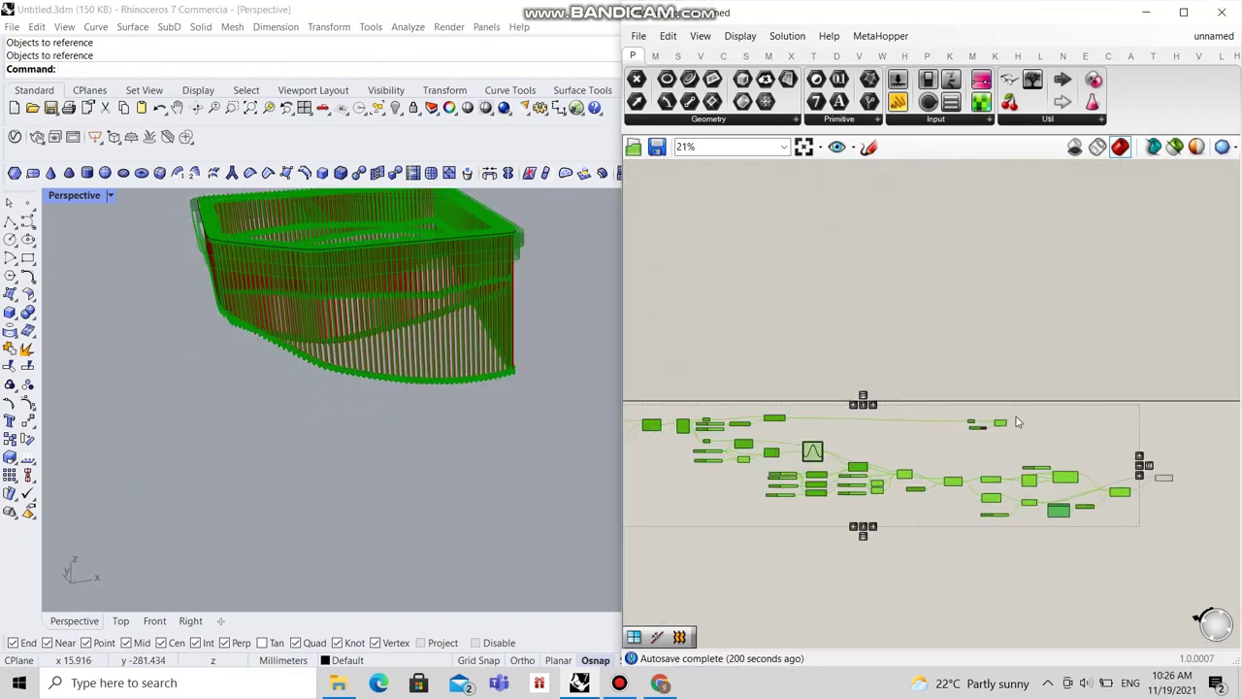
ctrl+drag(1029, 406, 963, 458)
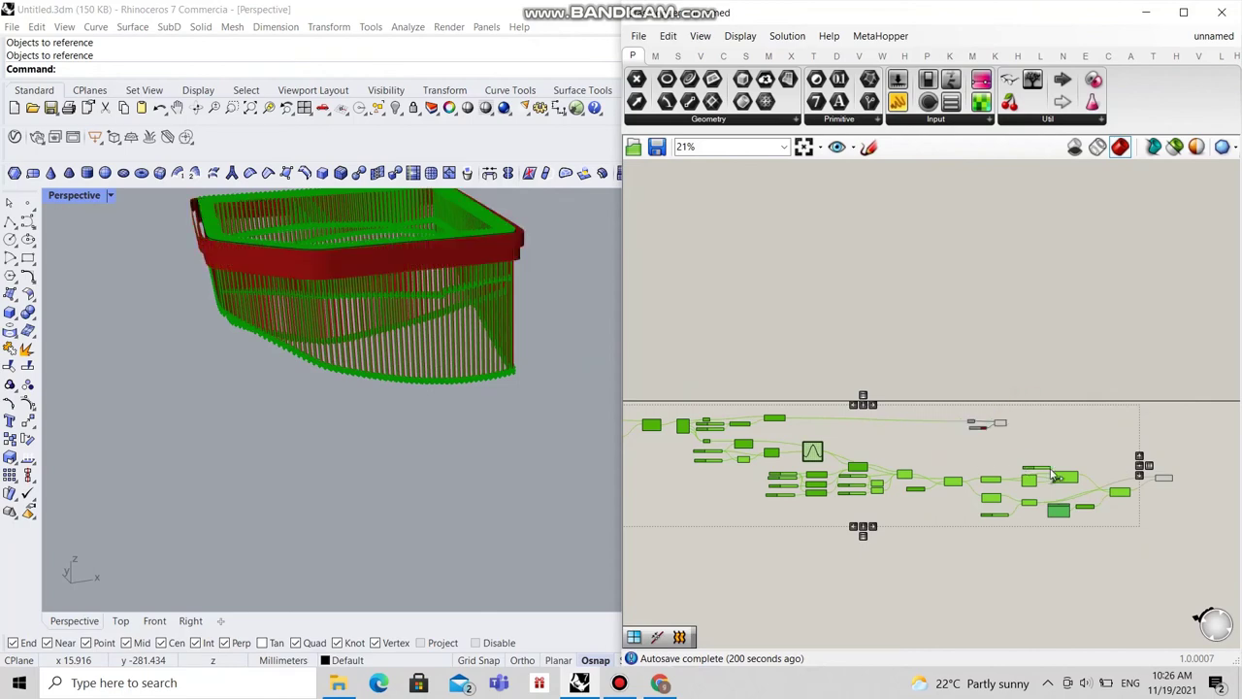
scroll(1055, 477, up, 3)
right_click(1036, 430)
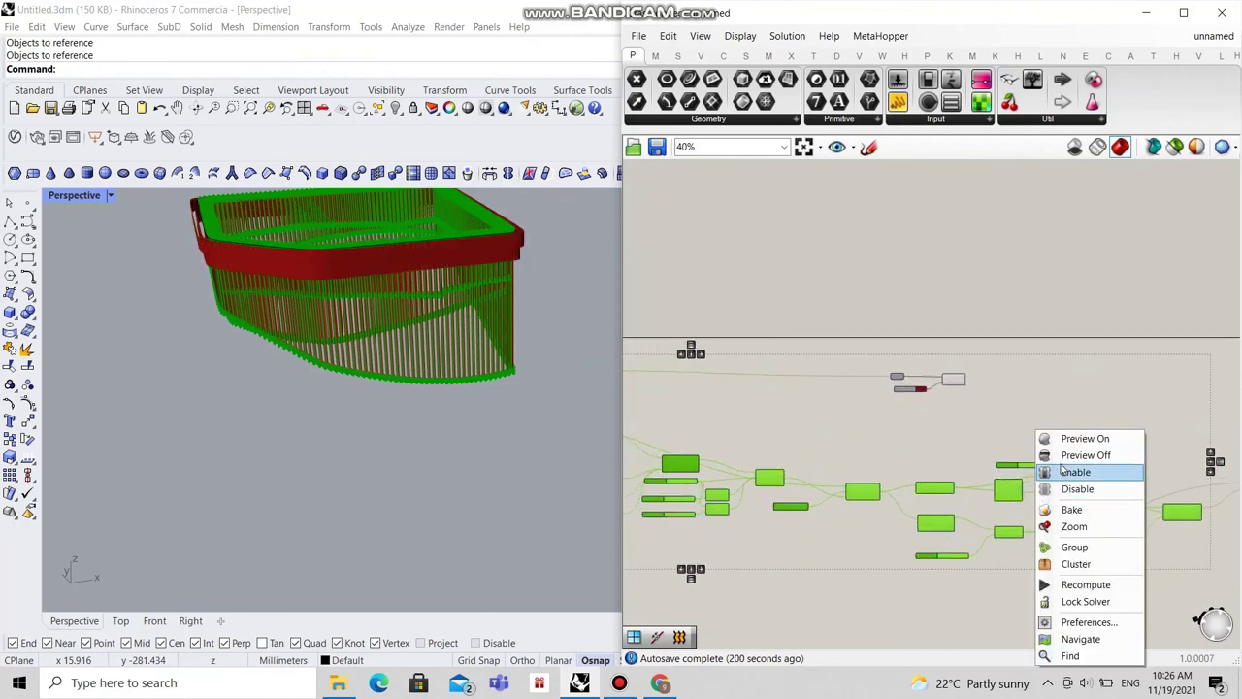
click(1060, 465)
click(936, 445)
Step: Examine the slanted lower ends of the hanging tubes from several angles and locate the rotation angle slider
scroll(460, 382, up, 3)
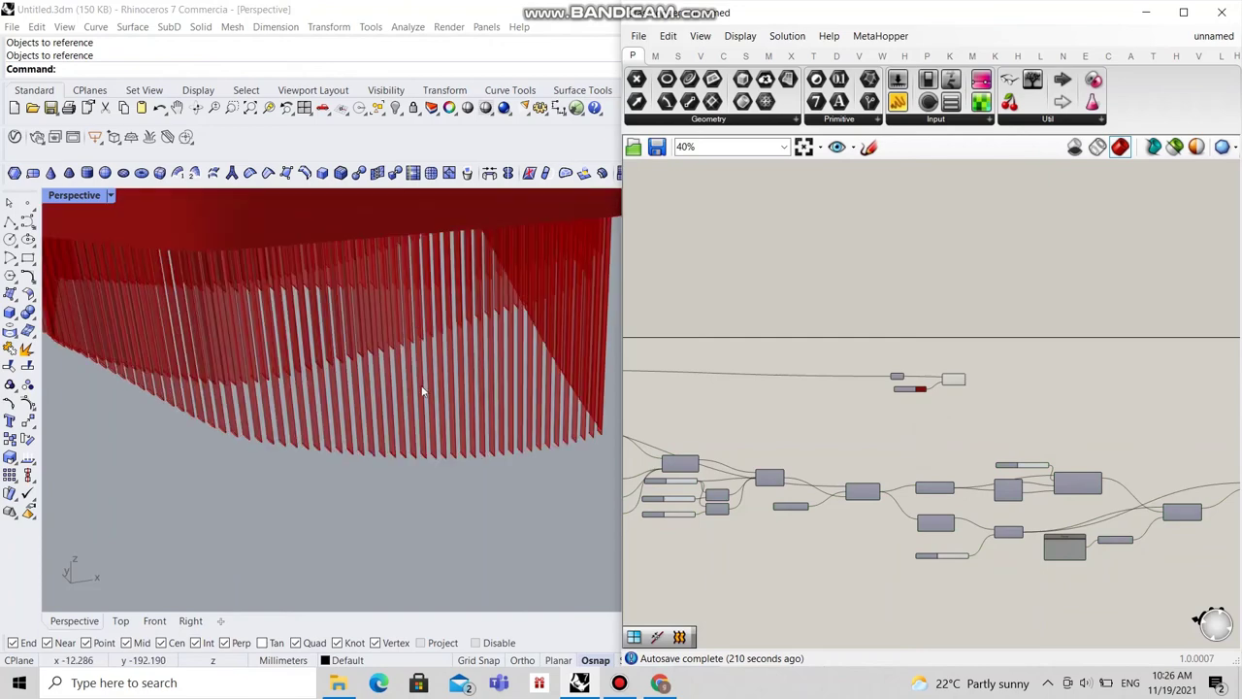
scroll(424, 388, down, 5)
right_drag(429, 444, 450, 411)
scroll(466, 427, up, 10)
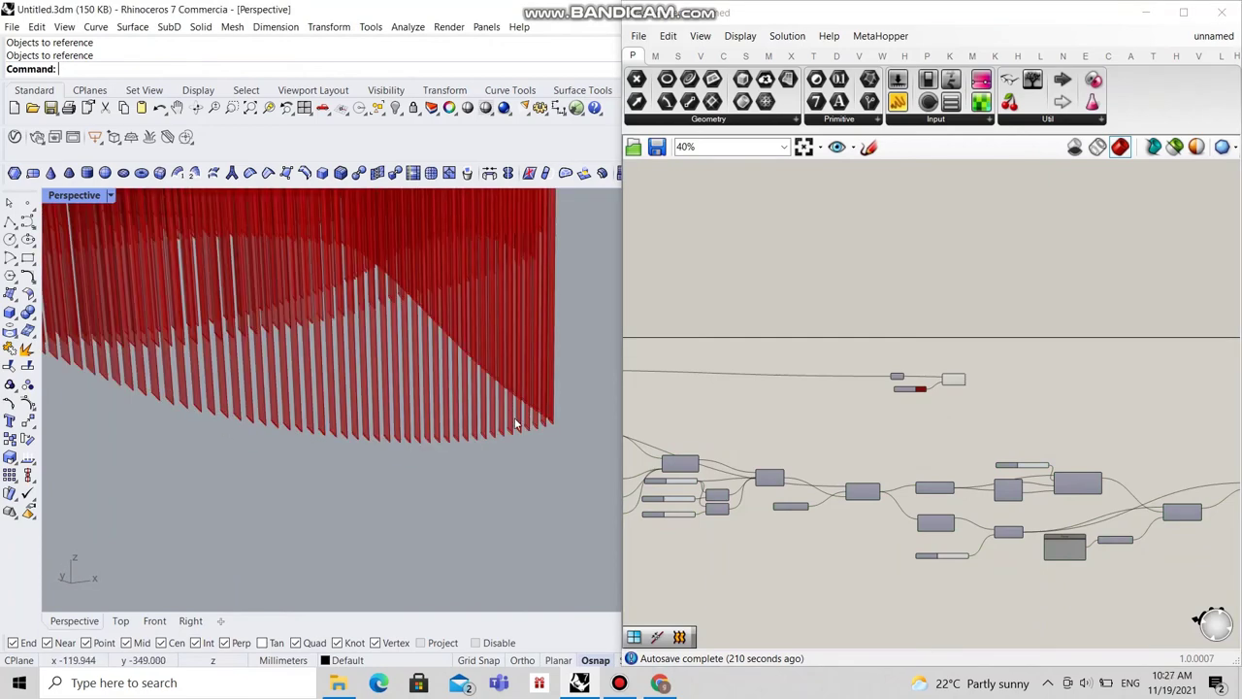
right_drag(494, 444, 442, 413)
scroll(499, 430, down, 5)
scroll(778, 514, up, 10)
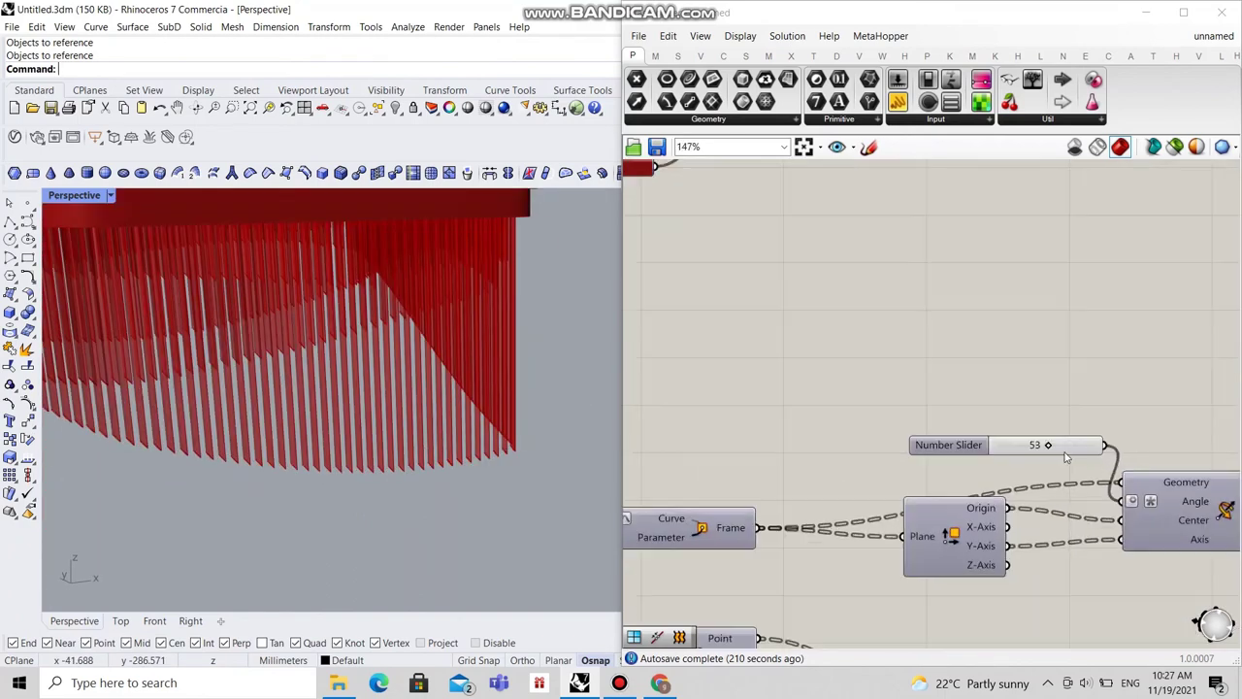
Step: Set the rotation angle slider feeding the Rotate component to 62
mouse_move(1032, 461)
mouse_down()
mouse_move(1008, 463)
mouse_move(1053, 465)
mouse_up()
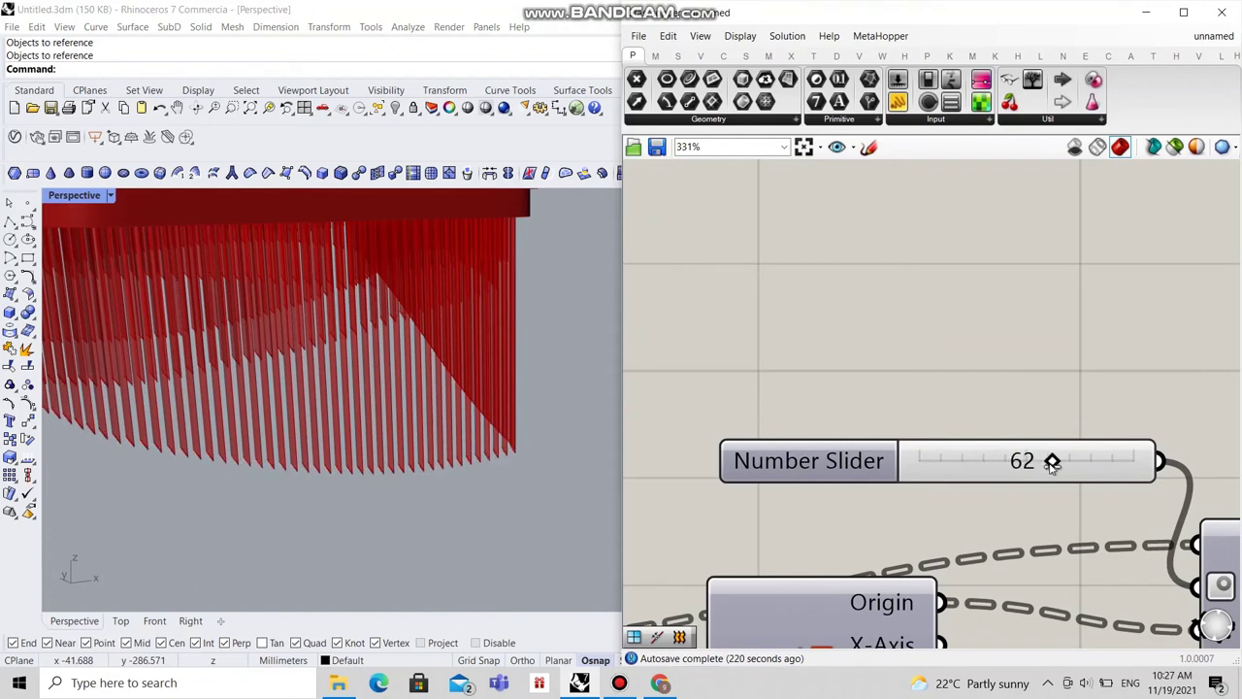
scroll(857, 492, down, 10)
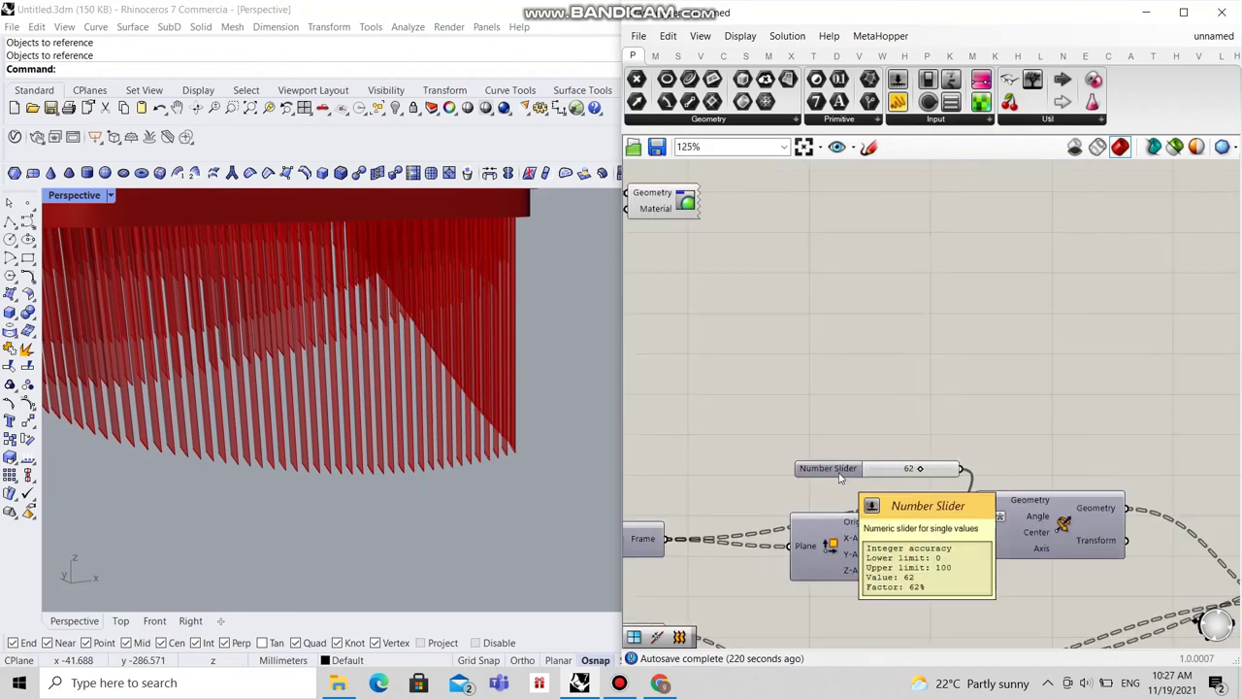
scroll(861, 518, down, 3)
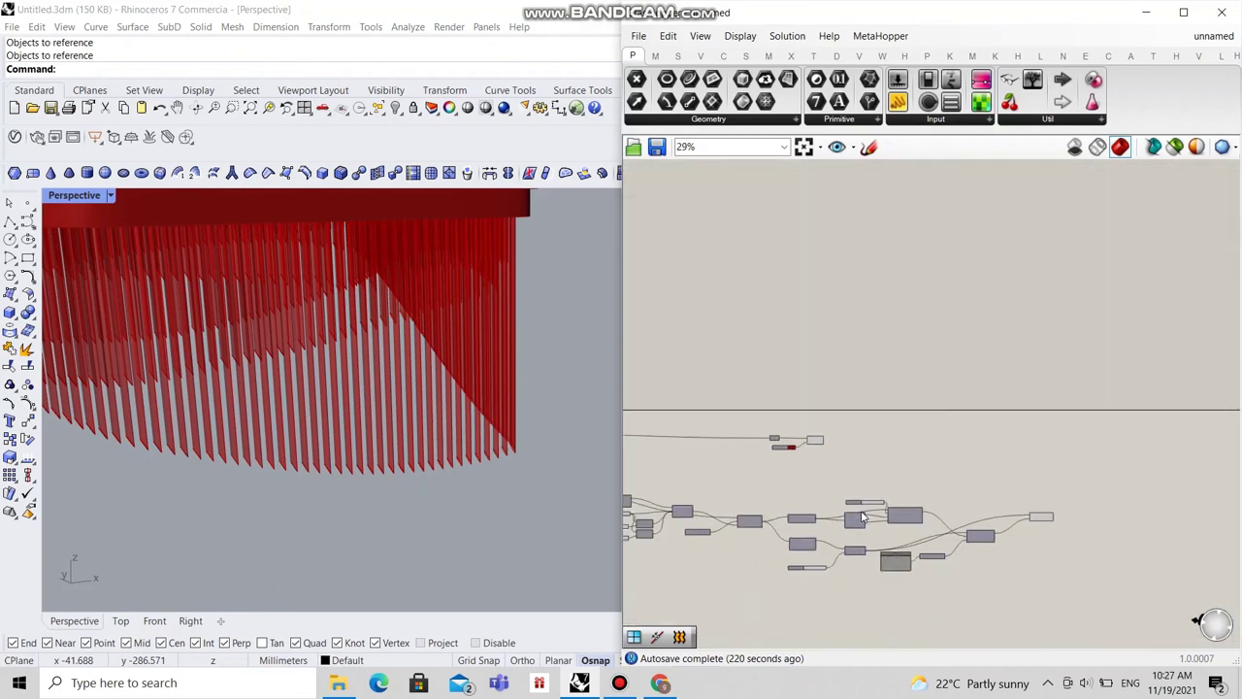
Step: Move the upper branch's geometry container, Colour Swatch and Custom Preview along the canvas to beyond the Ruled Surface component
drag(701, 419, 813, 490)
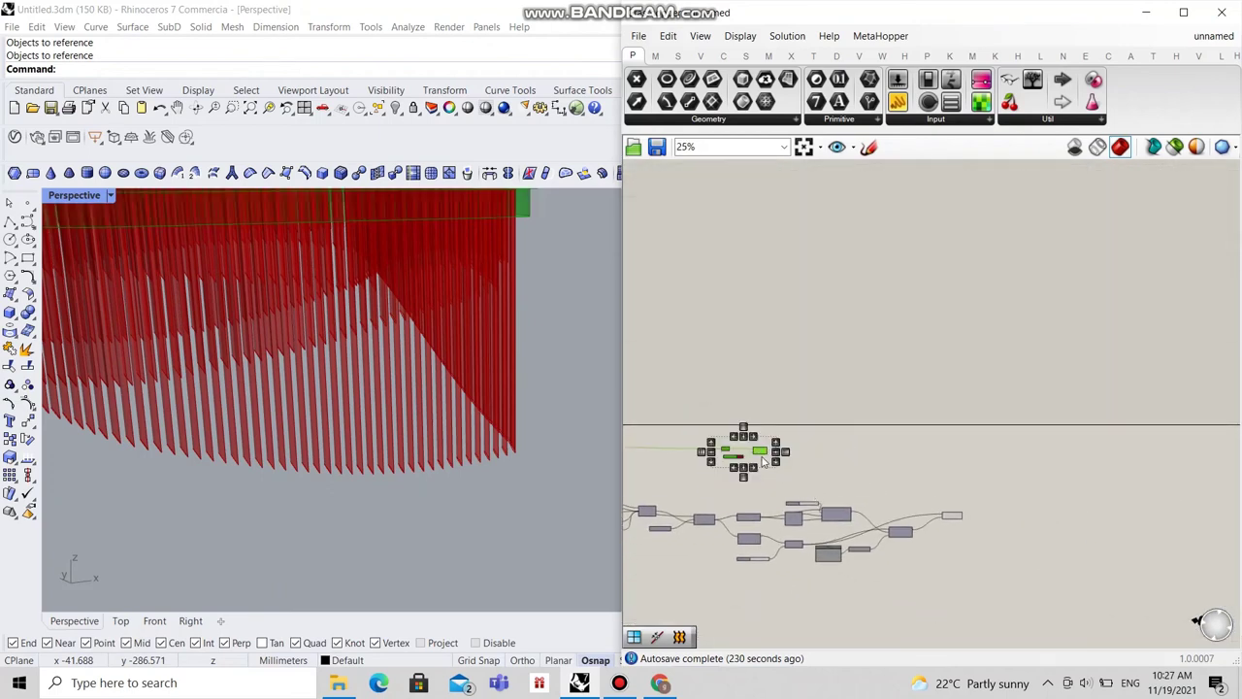
drag(762, 456, 1047, 457)
scroll(995, 524, up, 4)
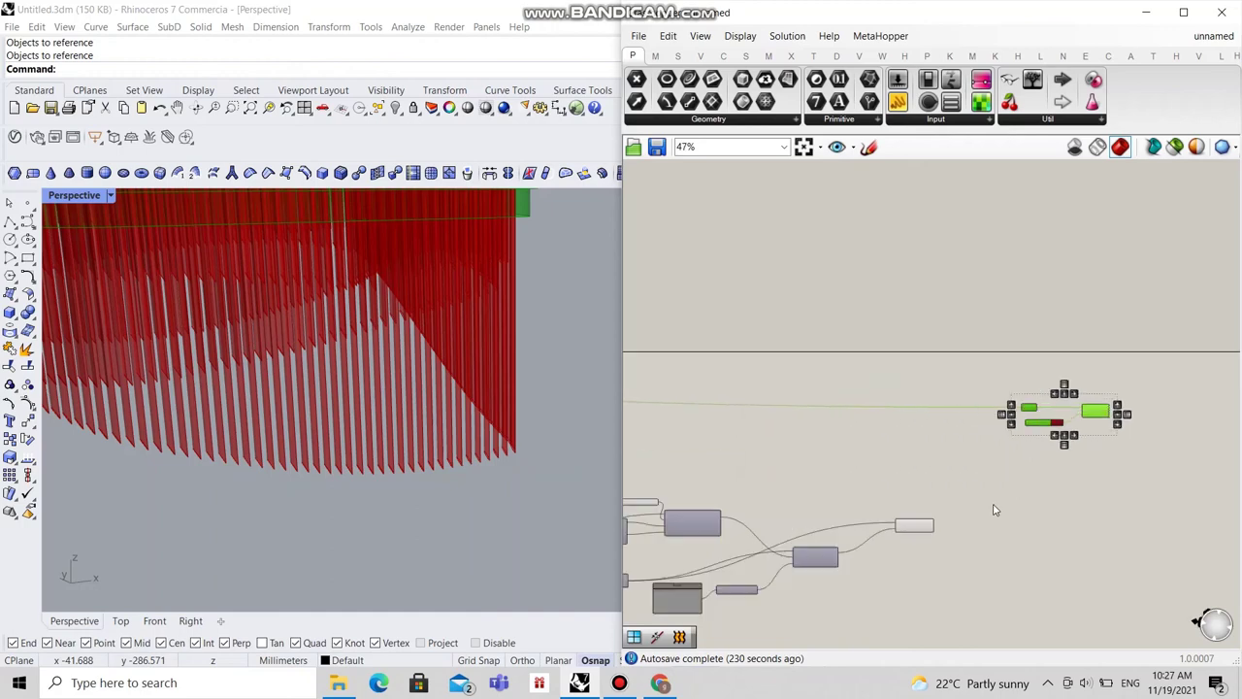
scroll(999, 541, up, 3)
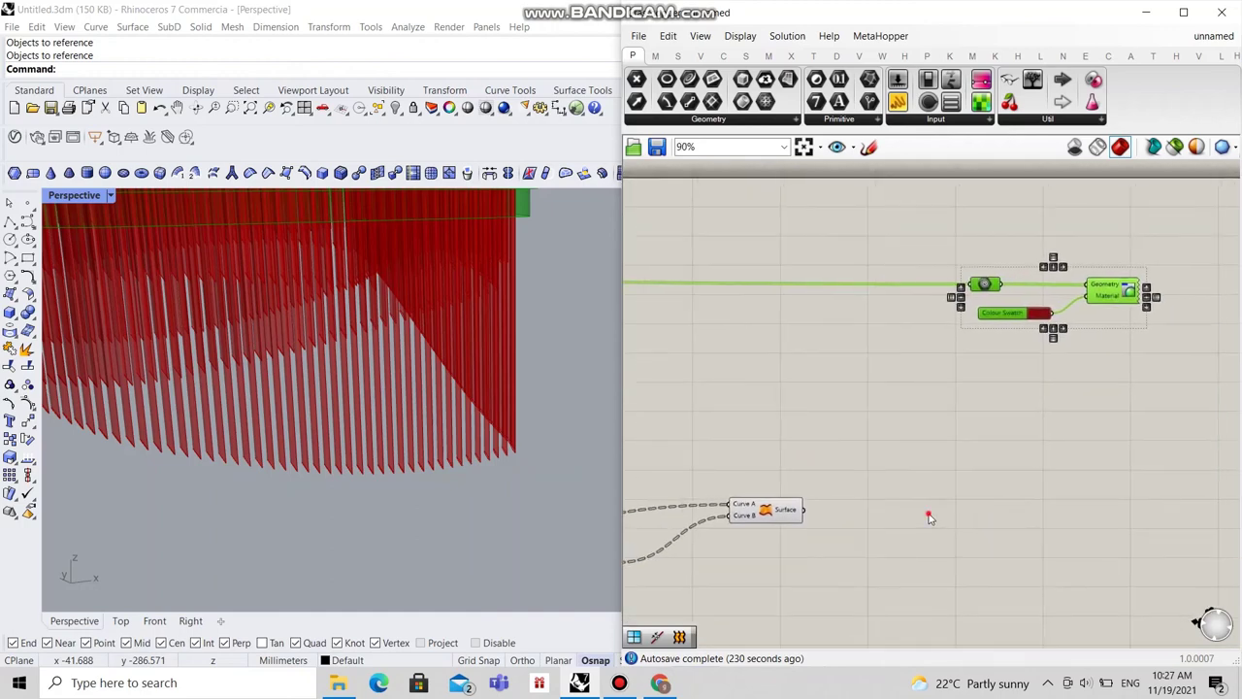
Step: Copy the Colour Swatch and Custom Preview beside Ruled Surface and connect the Surface output as the copy's only Geometry source
drag(1164, 236, 1086, 346)
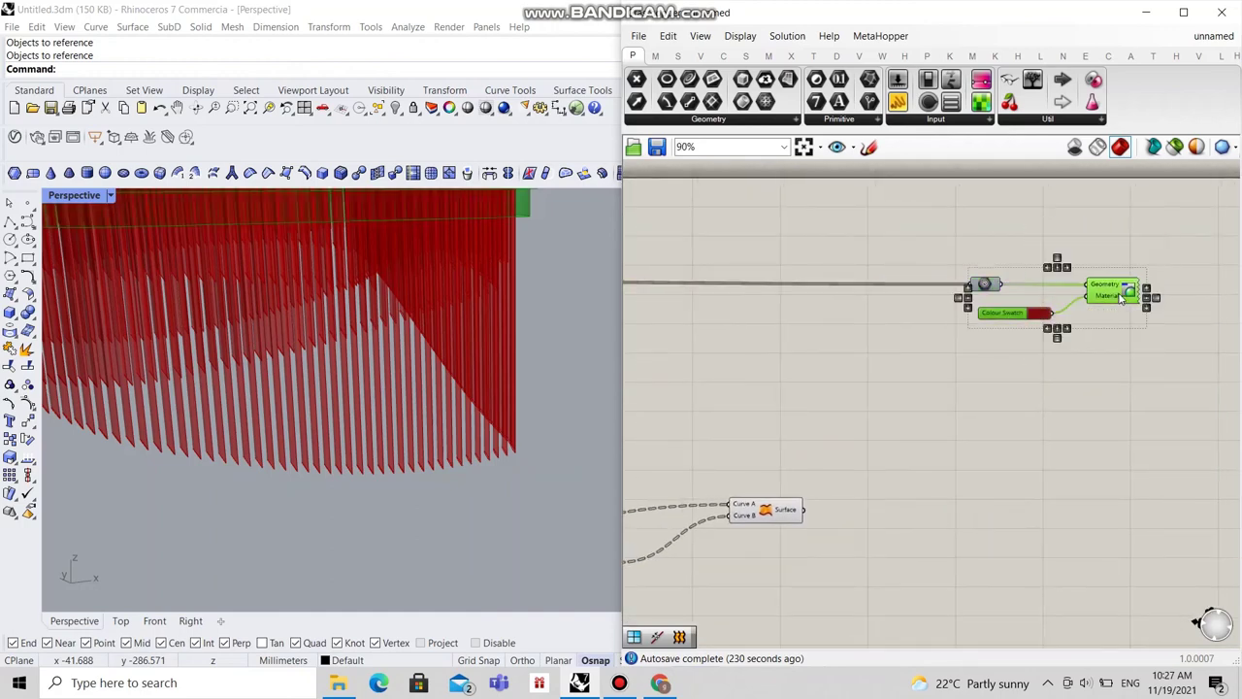
drag(1122, 298, 966, 531)
drag(805, 511, 930, 522)
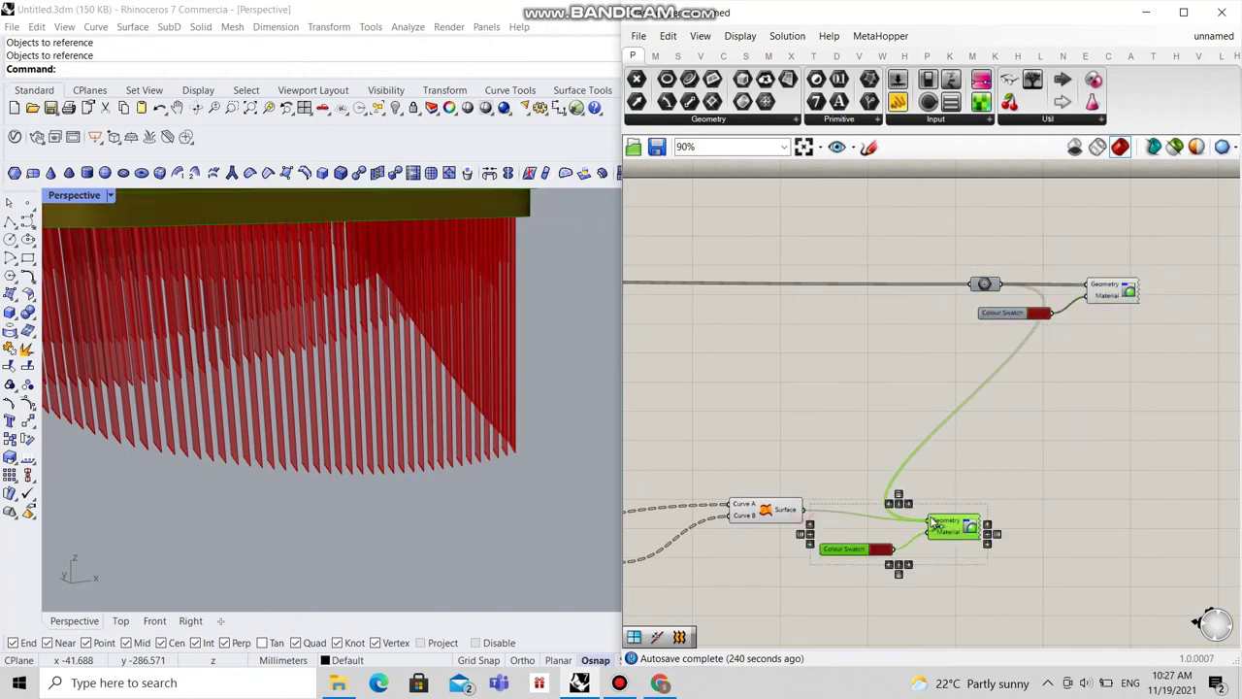
click(974, 442)
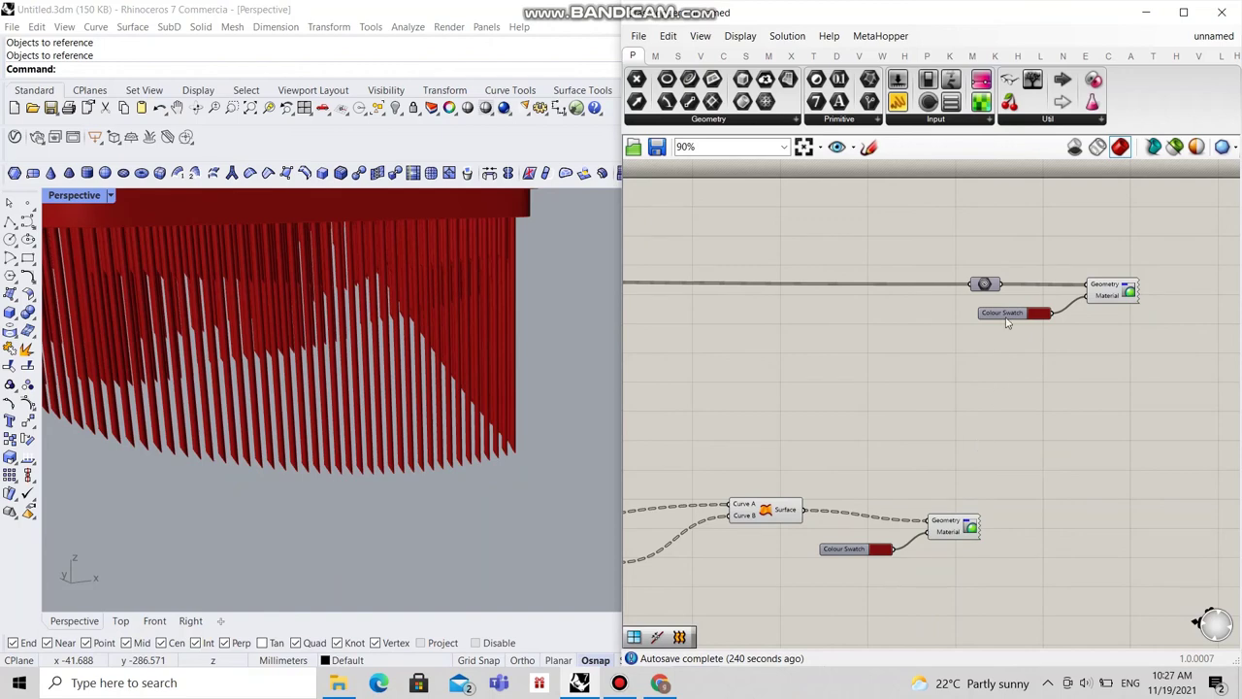
drag(956, 531, 980, 524)
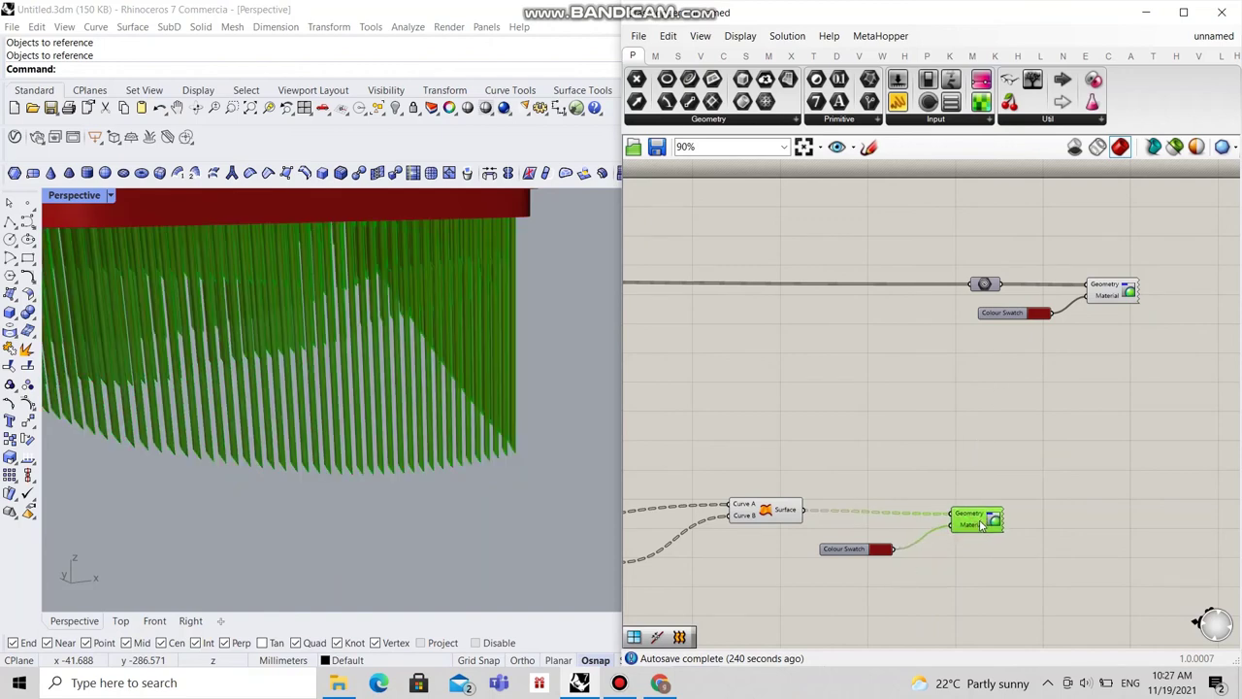
click(914, 470)
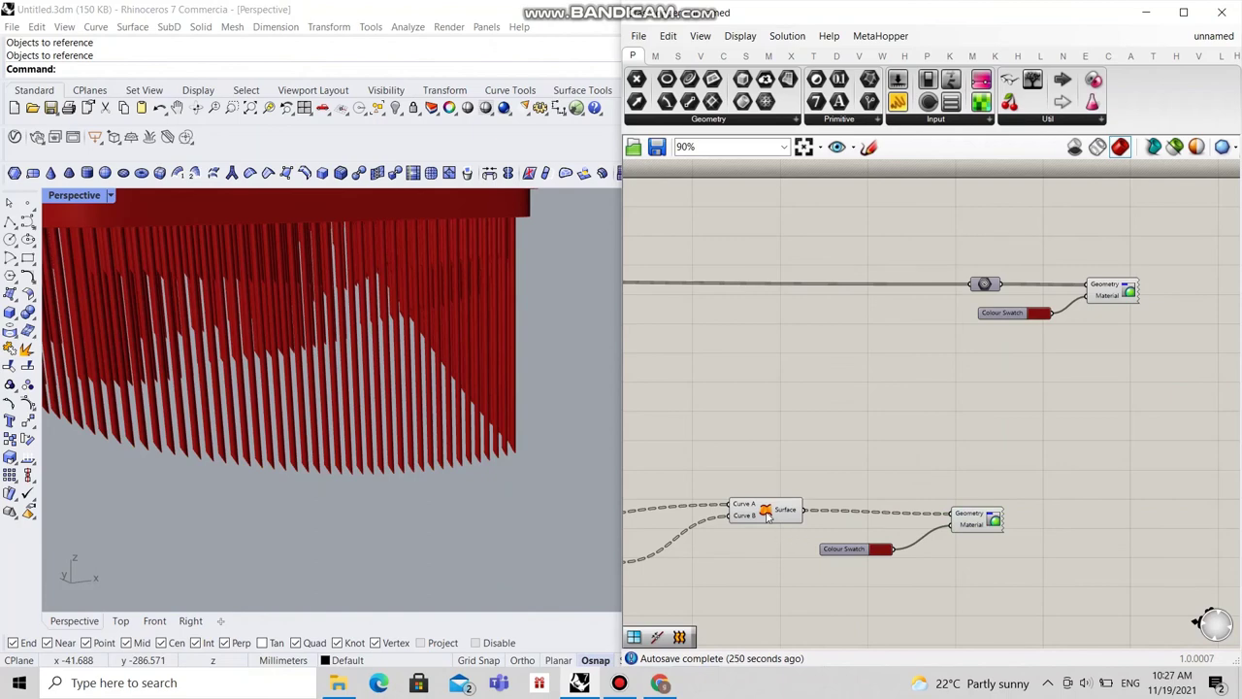
Step: Turn off the preview of the Ruled Surface component
right_click(767, 515)
click(808, 541)
click(893, 486)
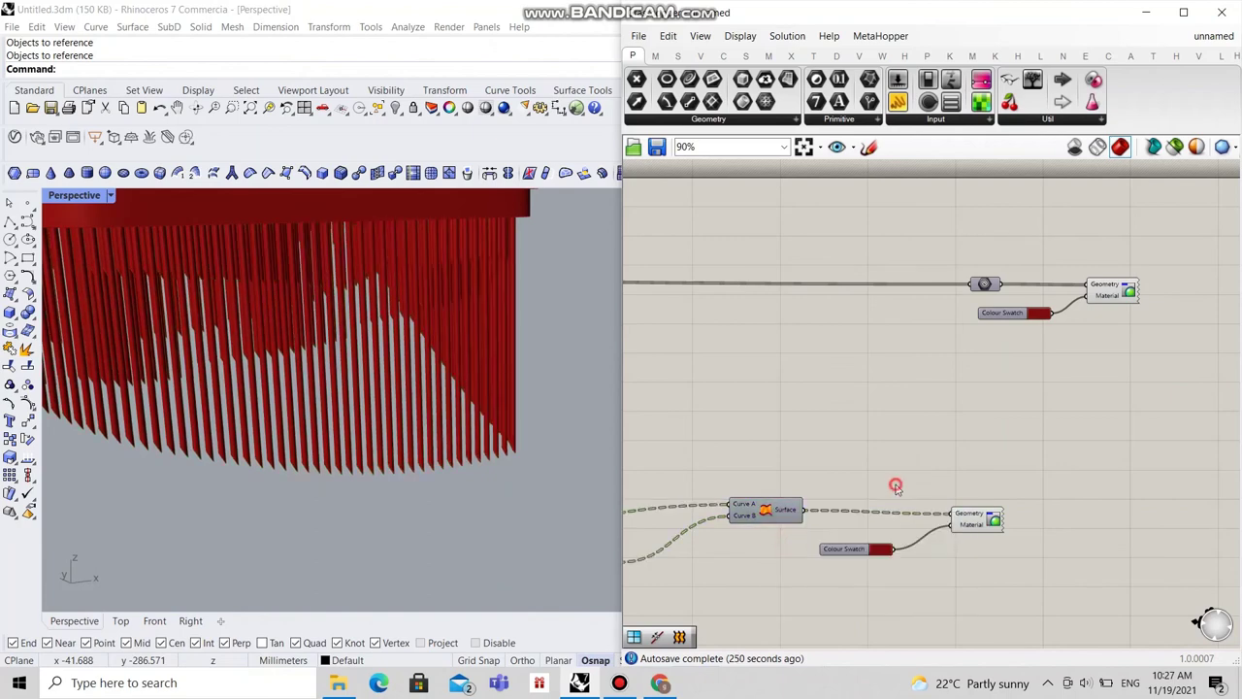
Step: Move the upper branch's geometry container, swatch and preview components down close above the tube preview components
scroll(1020, 505, down, 5)
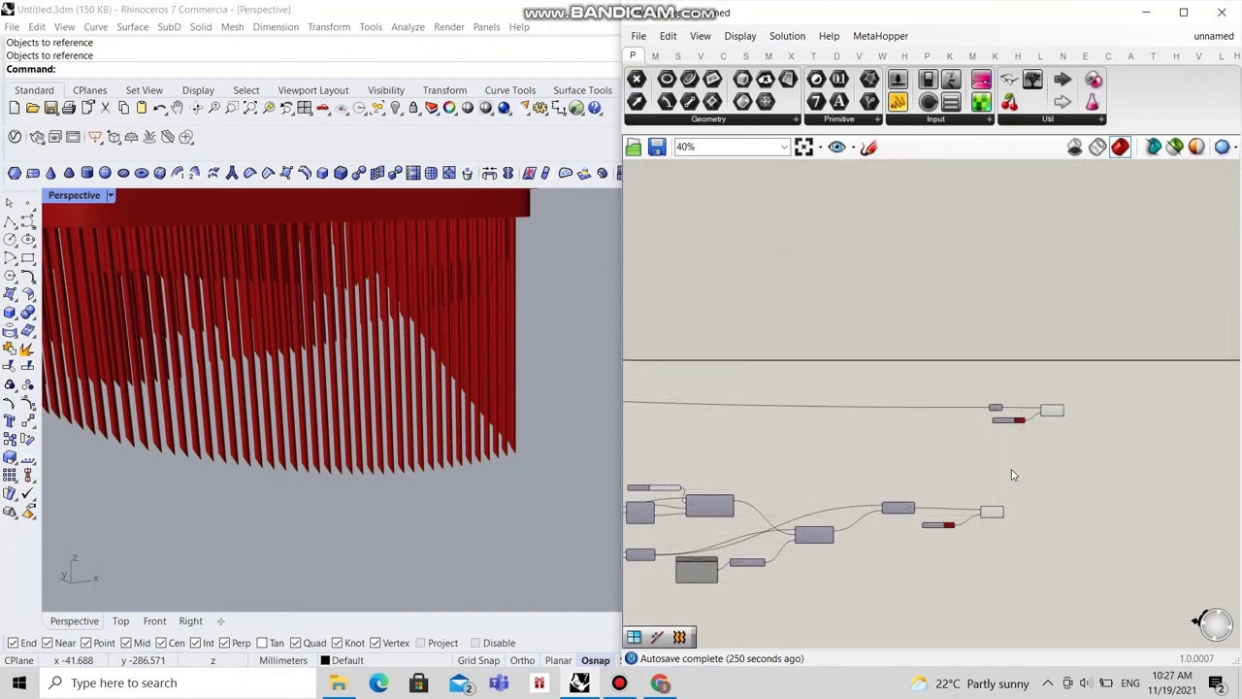
drag(965, 391, 1083, 456)
drag(1052, 414, 980, 466)
click(972, 428)
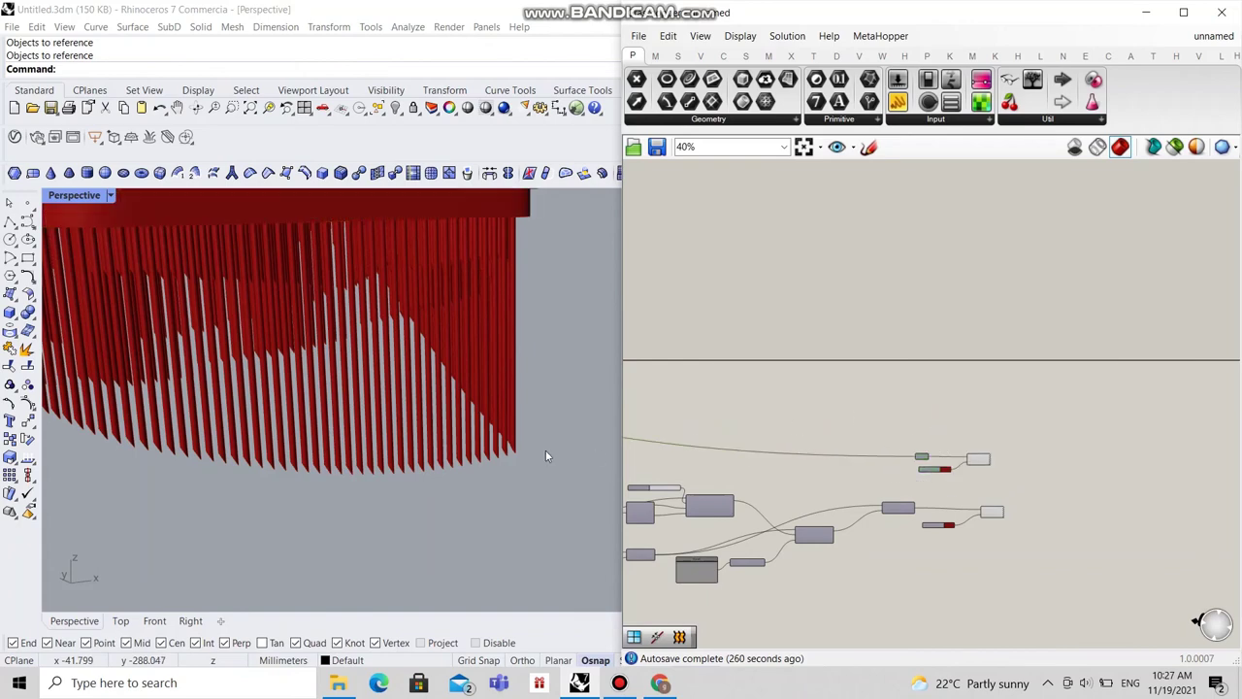
Step: Set the base slider feeding the Shift input of Shift List to 362 and check the tube pattern in the model
scroll(545, 456, down, 5)
scroll(467, 406, up, 4)
right_drag(463, 405, 524, 422)
scroll(839, 505, up, 3)
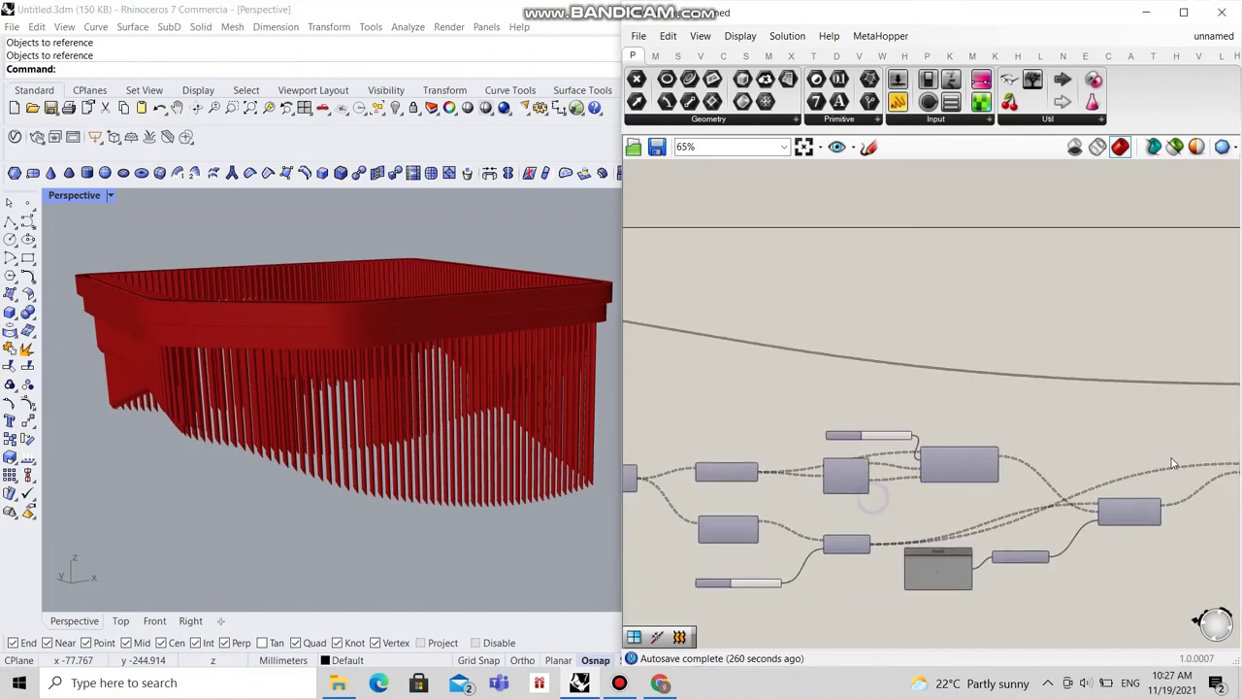
scroll(892, 398, up, 4)
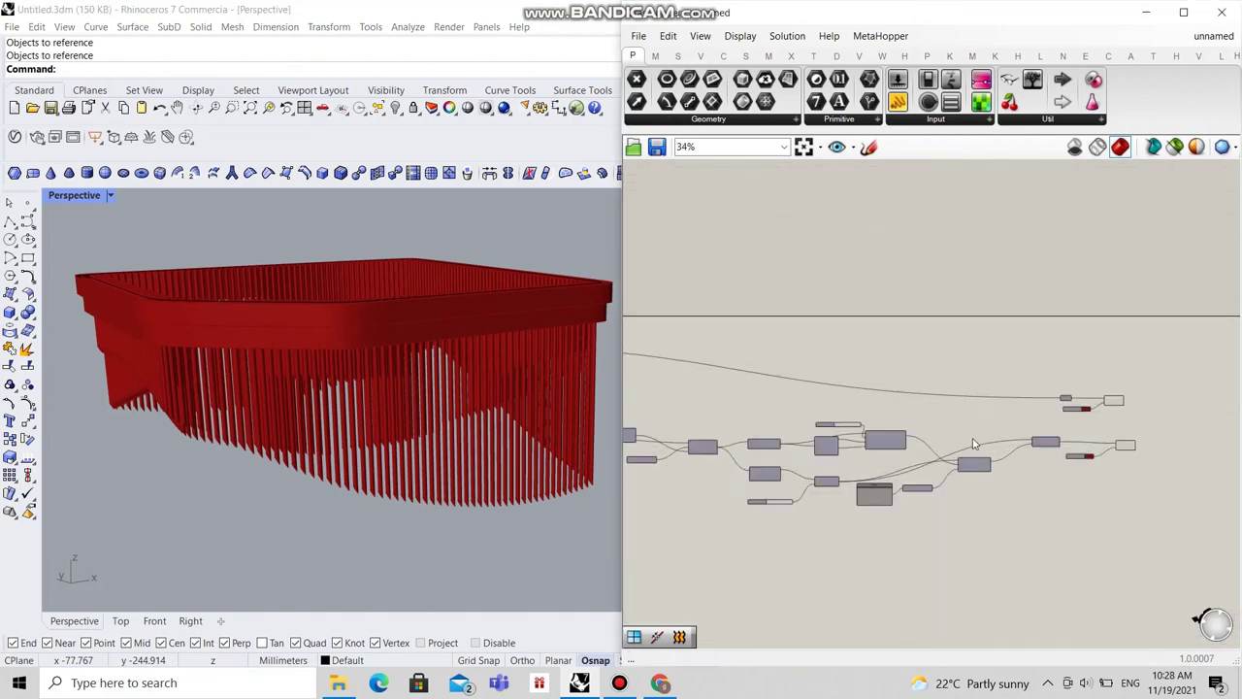
right_drag(670, 398, 922, 397)
scroll(870, 379, down, 2)
right_drag(624, 409, 954, 448)
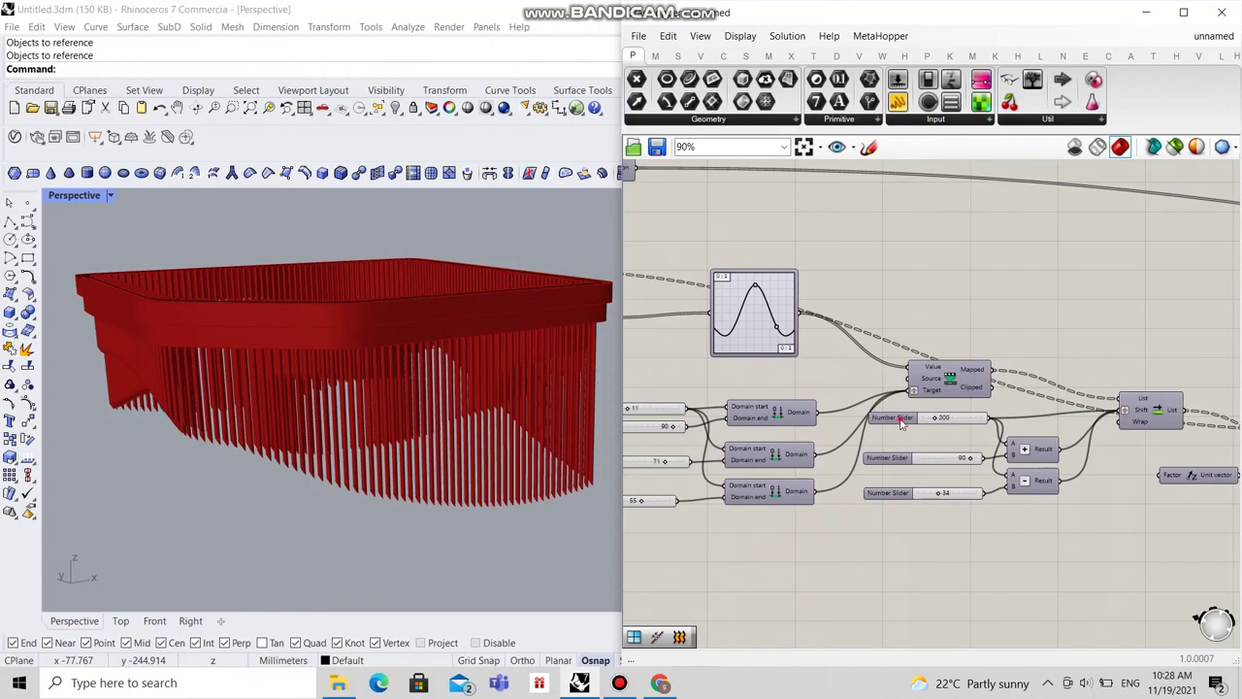
drag(901, 421, 937, 424)
scroll(915, 432, up, 3)
scroll(457, 444, down, 3)
mouse_move(457, 444)
right_down()
mouse_move(379, 431)
mouse_move(448, 456)
right_up()
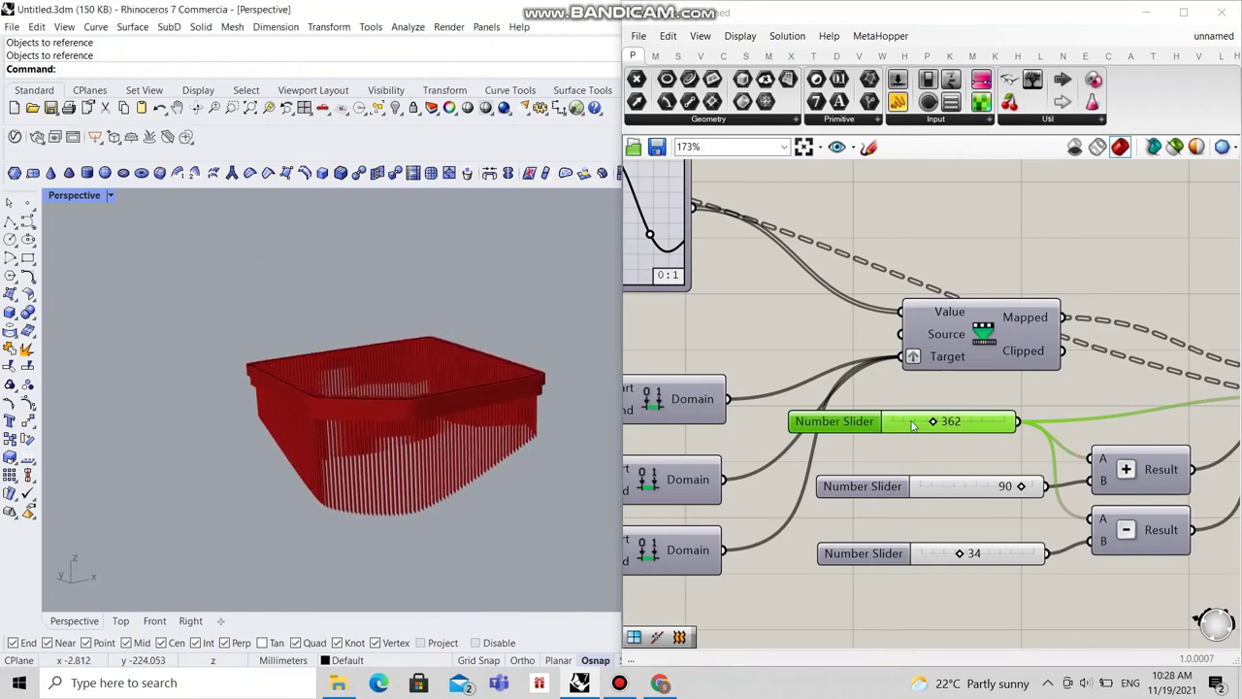
mouse_move(935, 422)
mouse_down()
mouse_move(954, 422)
mouse_move(934, 425)
mouse_up()
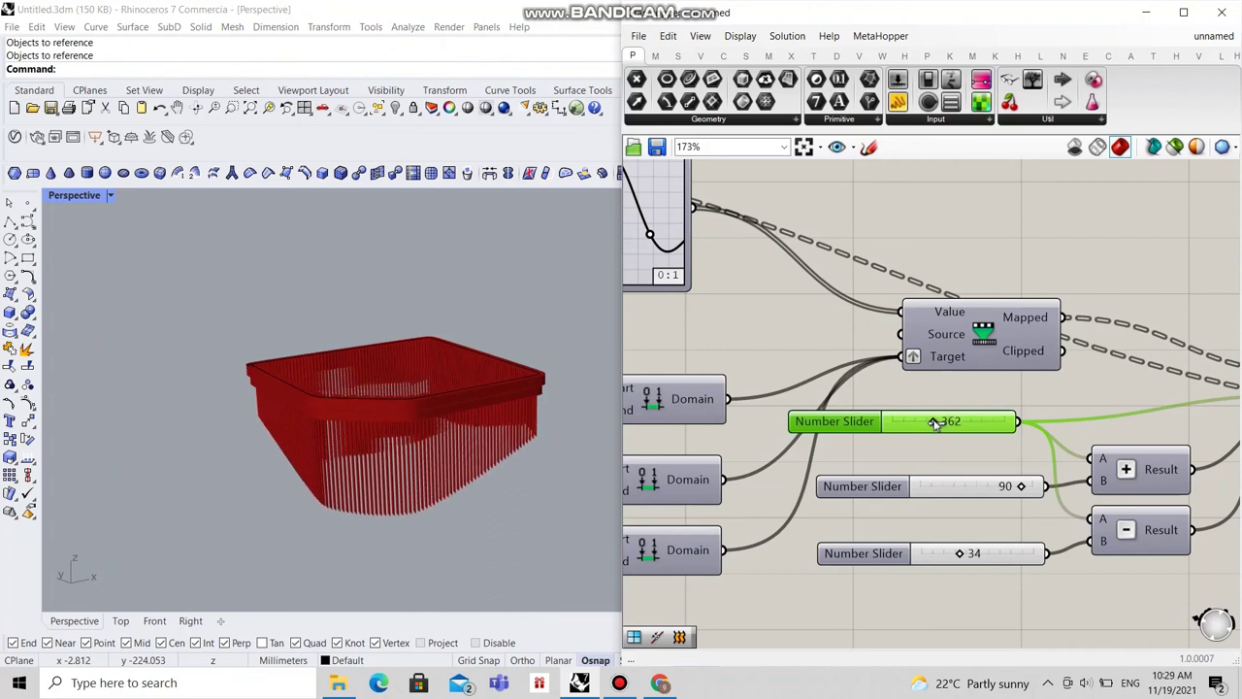
right_drag(408, 447, 312, 443)
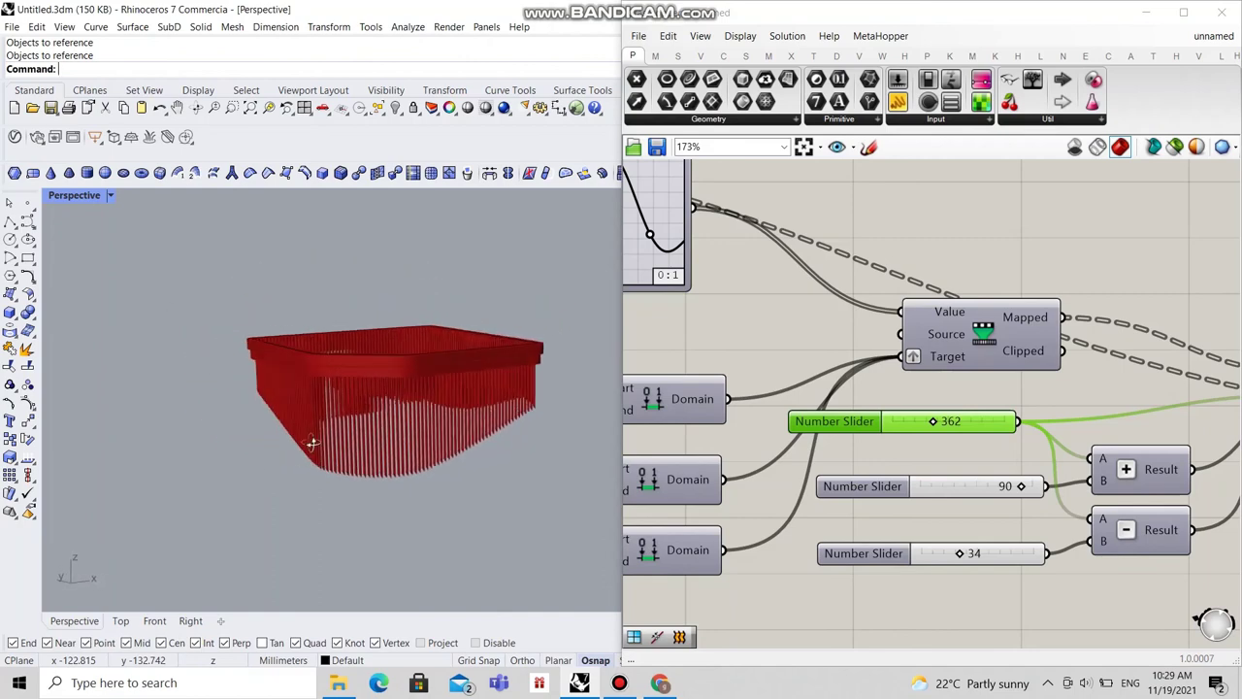
Step: Set the Domain end slider of the first Construct Domain component to 87
click(1009, 471)
scroll(1010, 469, down, 4)
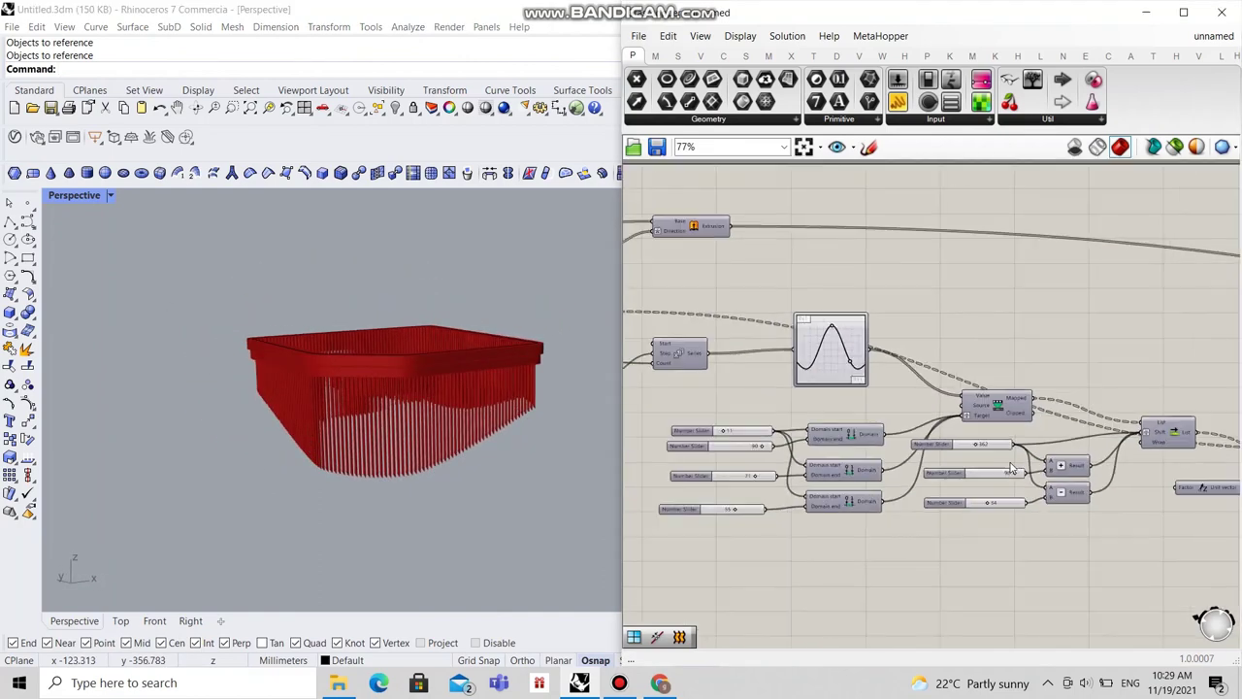
scroll(738, 473, up, 4)
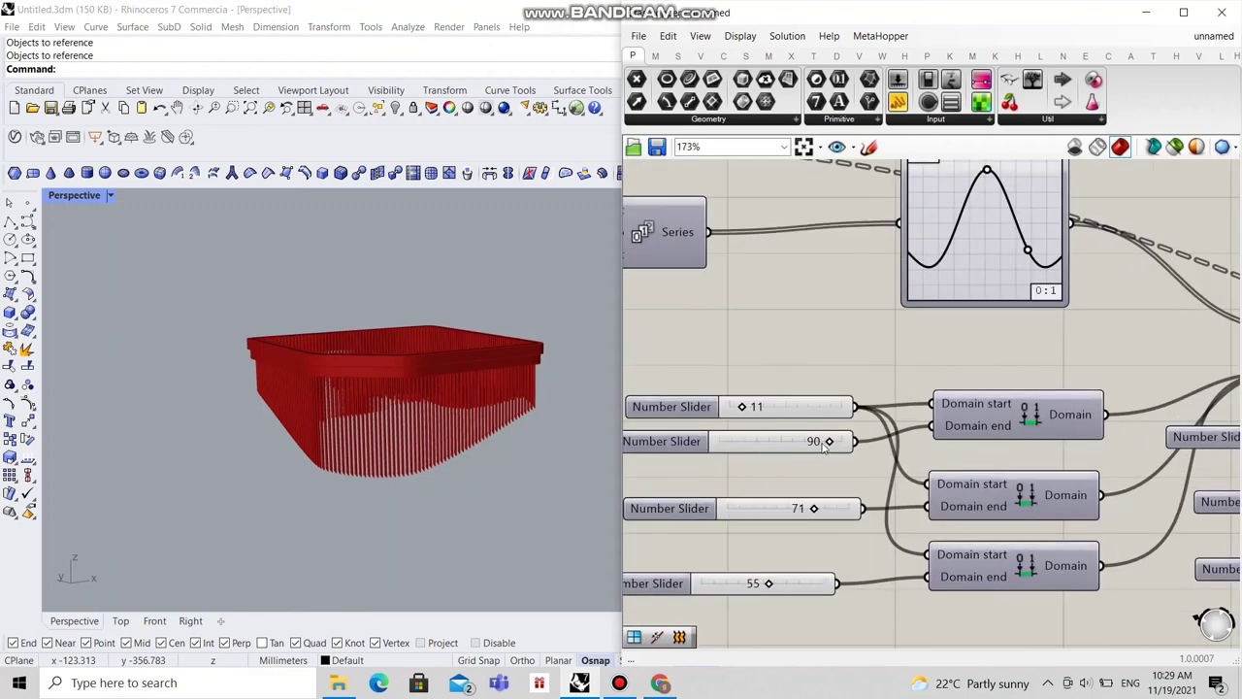
drag(828, 441, 826, 443)
scroll(826, 443, down, 4)
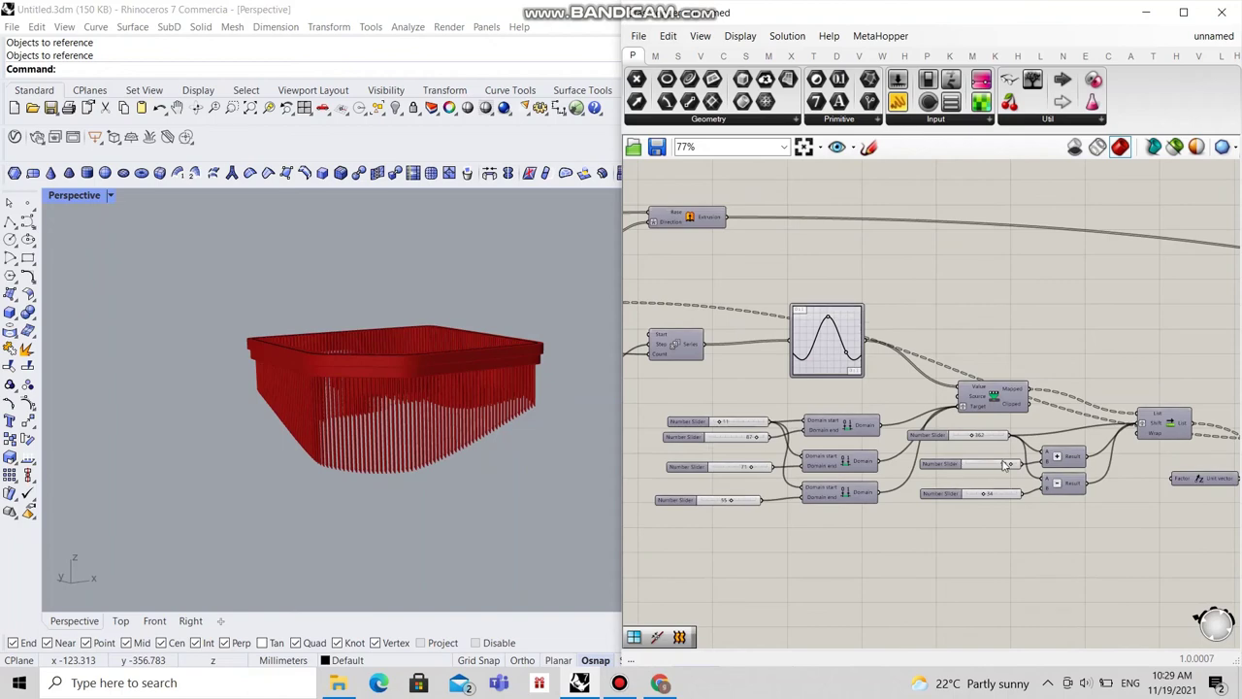
Step: Set the B slider of the shift Addition to 53 and the B slider of the shift Subtraction to 41
scroll(1019, 470, up, 6)
drag(1018, 470, 949, 491)
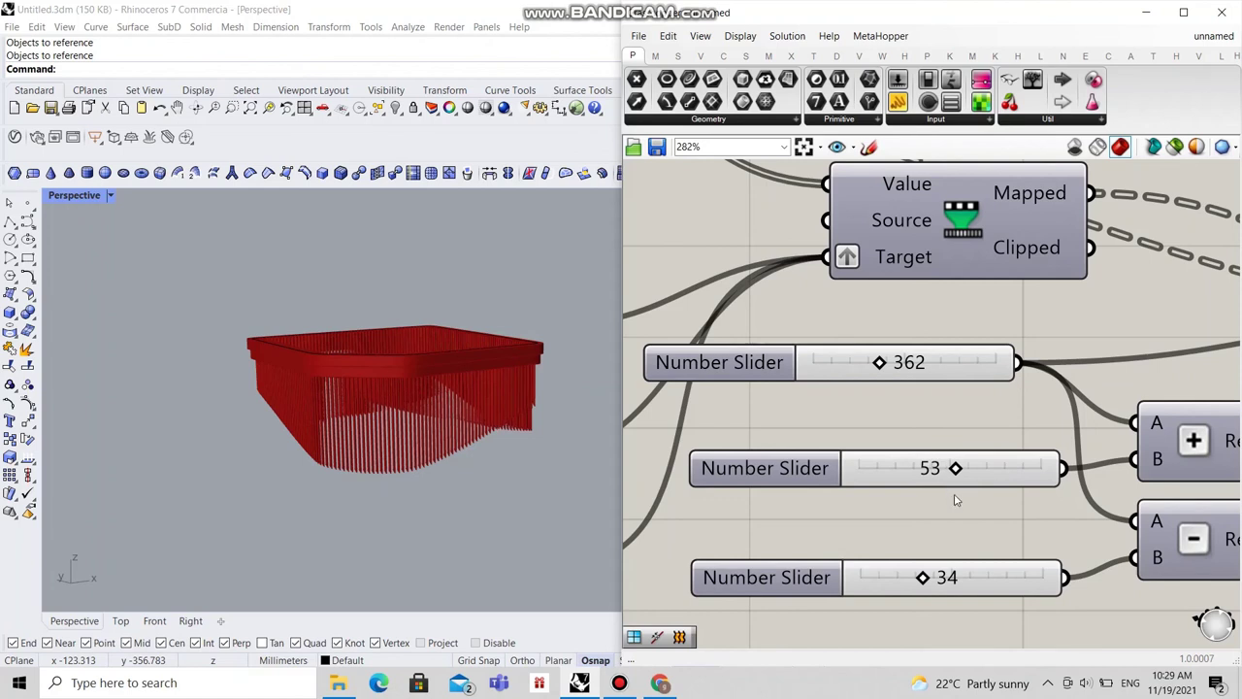
drag(923, 578, 956, 594)
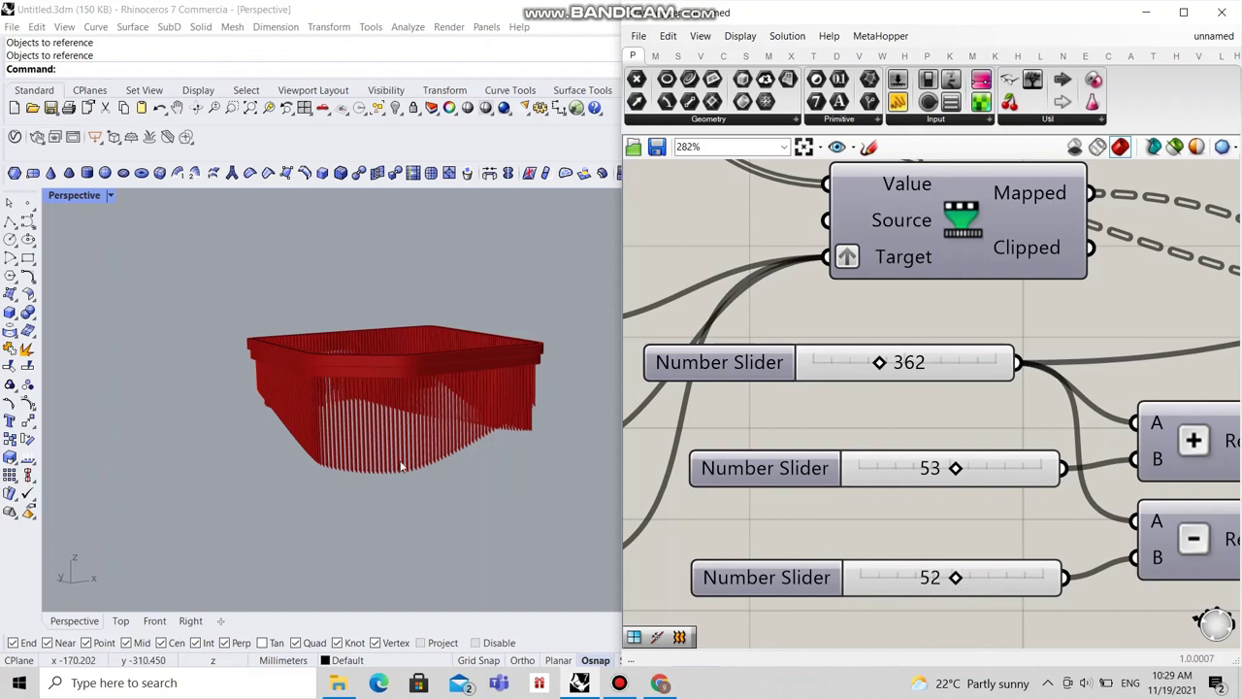
mouse_move(401, 467)
right_down()
mouse_move(404, 449)
mouse_move(394, 458)
right_up()
drag(954, 577, 930, 593)
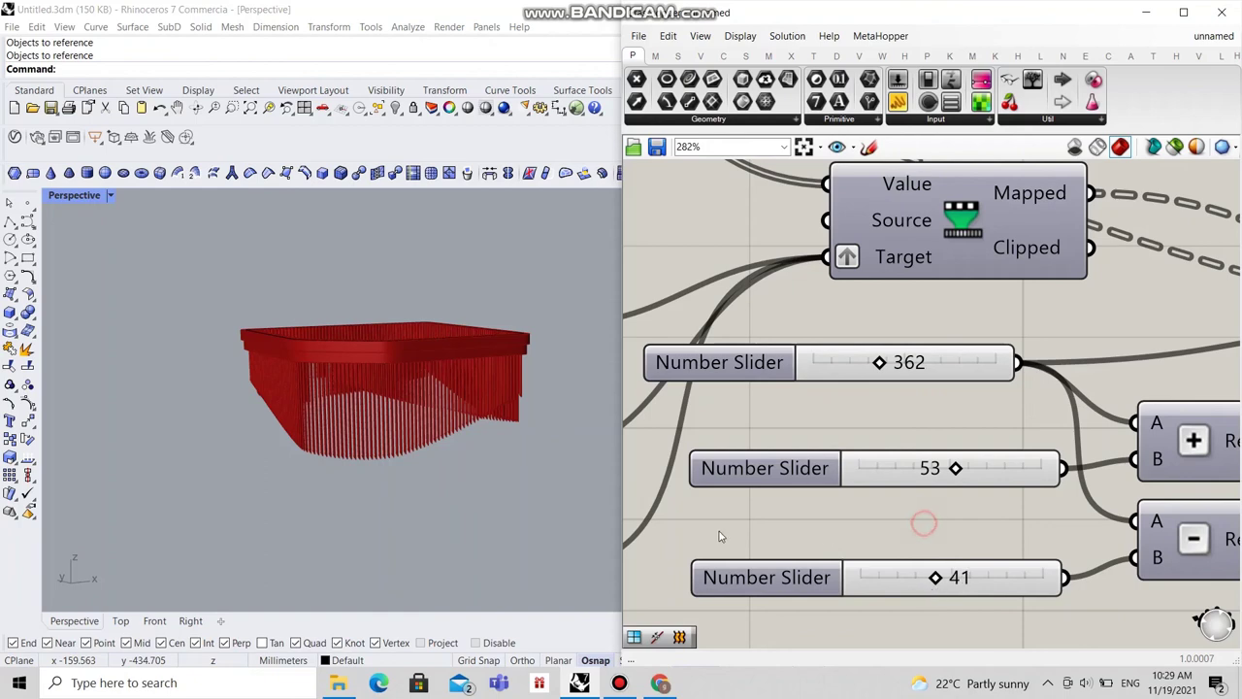
right_drag(475, 456, 452, 469)
Step: Change the upper Colour Swatch from red to a dark orange by adjusting its hue, saturation and value
scroll(781, 502, down, 8)
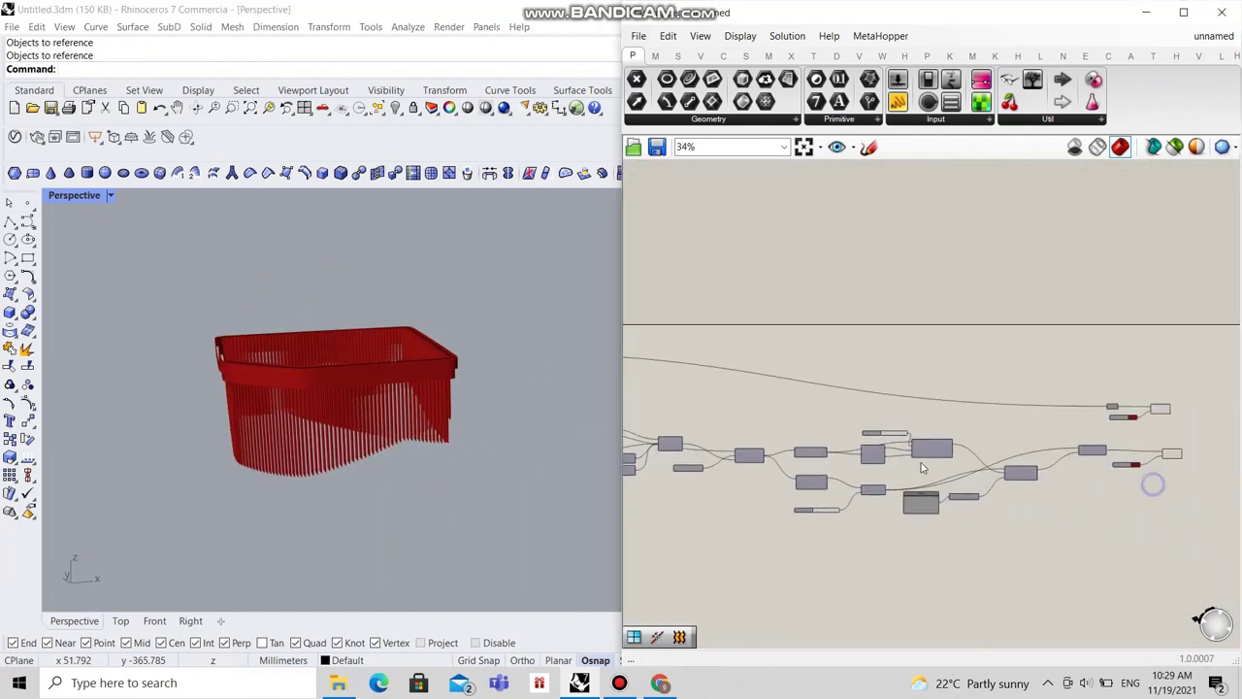
scroll(931, 471, up, 9)
click(961, 377)
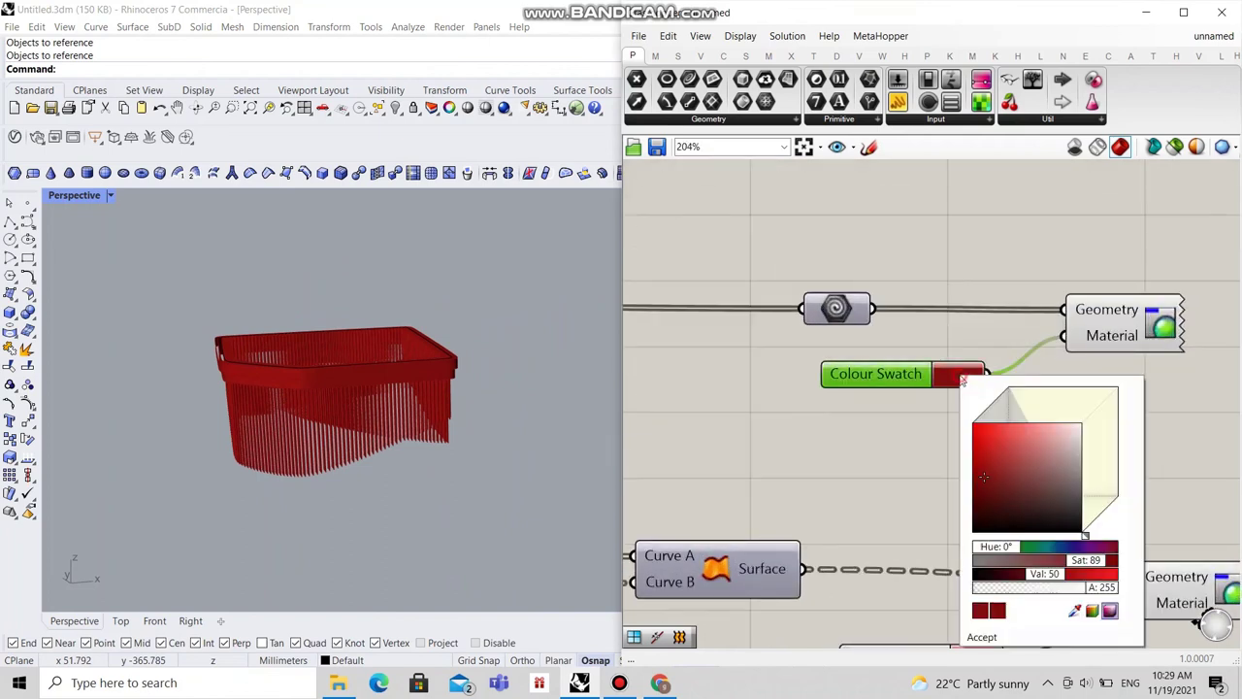
drag(1007, 549, 1013, 549)
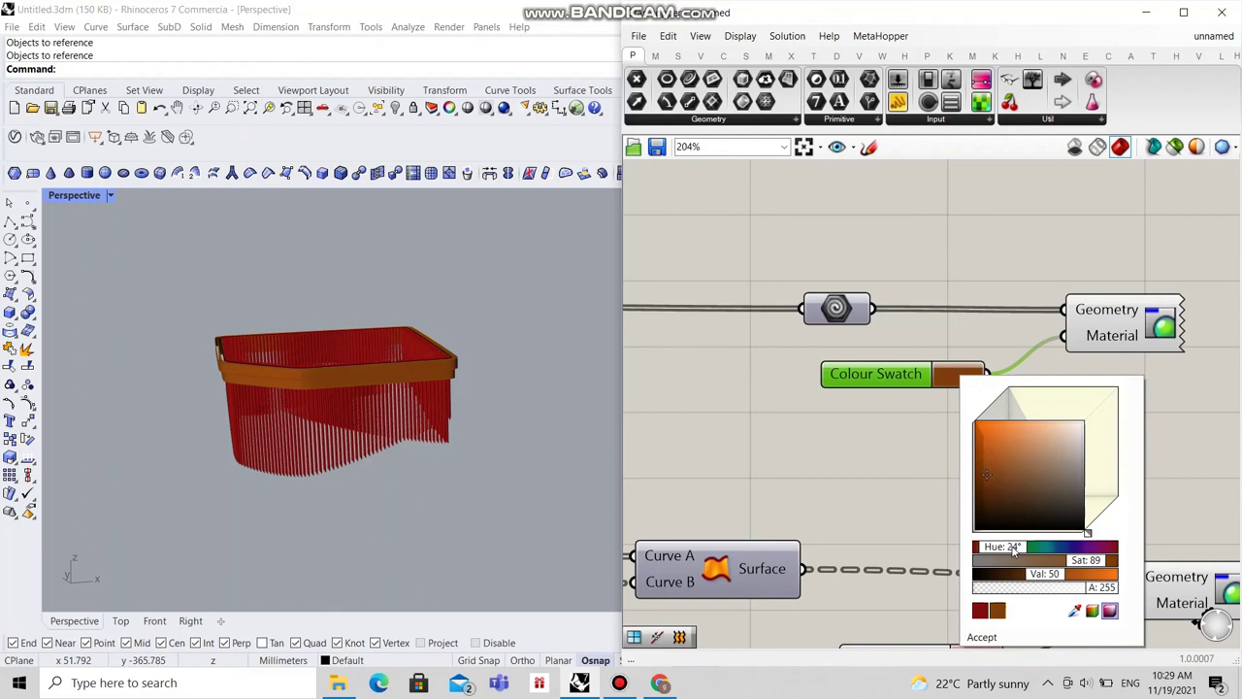
mouse_move(984, 468)
mouse_down()
mouse_move(985, 437)
mouse_move(979, 451)
mouse_up()
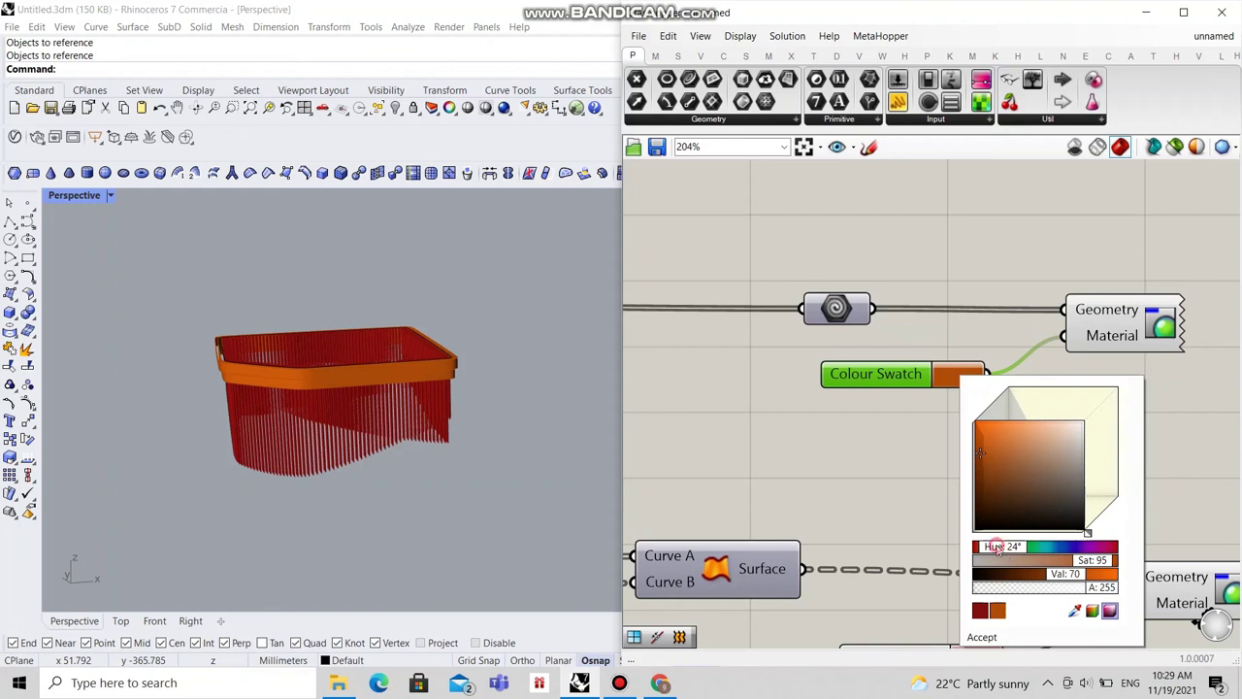
drag(998, 549, 999, 549)
drag(1065, 579, 1051, 581)
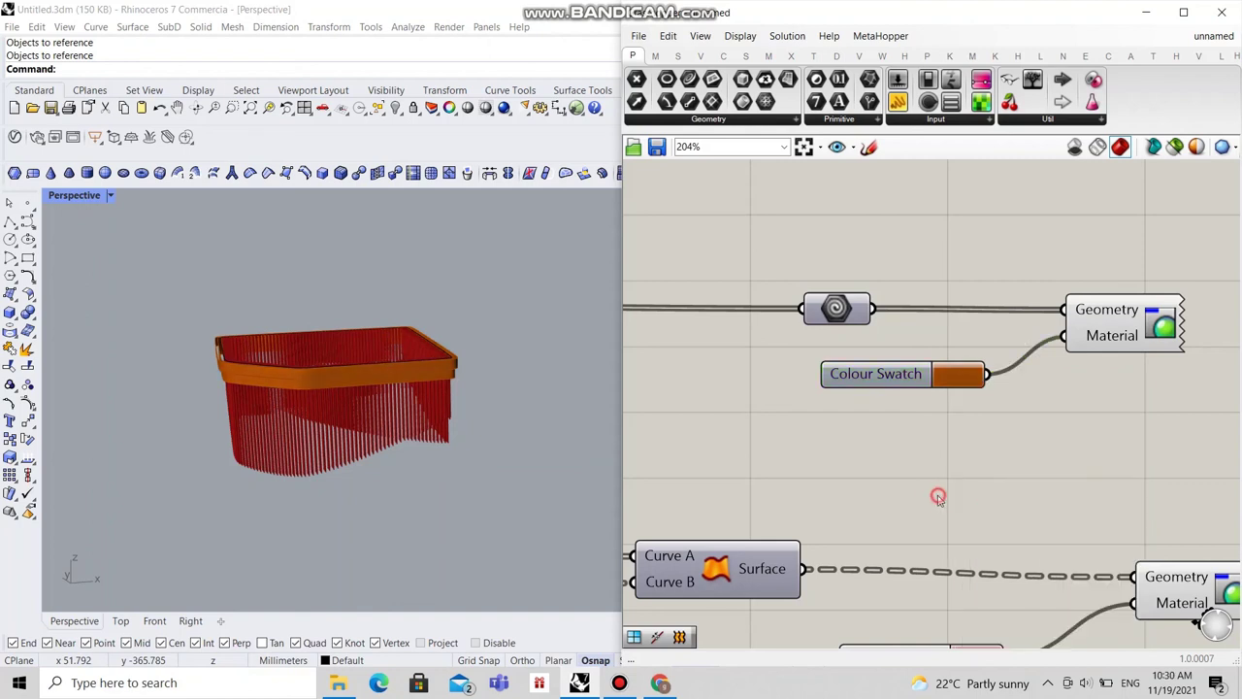
Step: Connect the orange Colour Swatch to the tube preview's Material input and delete the red swatch
scroll(929, 447, down, 4)
drag(932, 373, 1022, 511)
key(Delete)
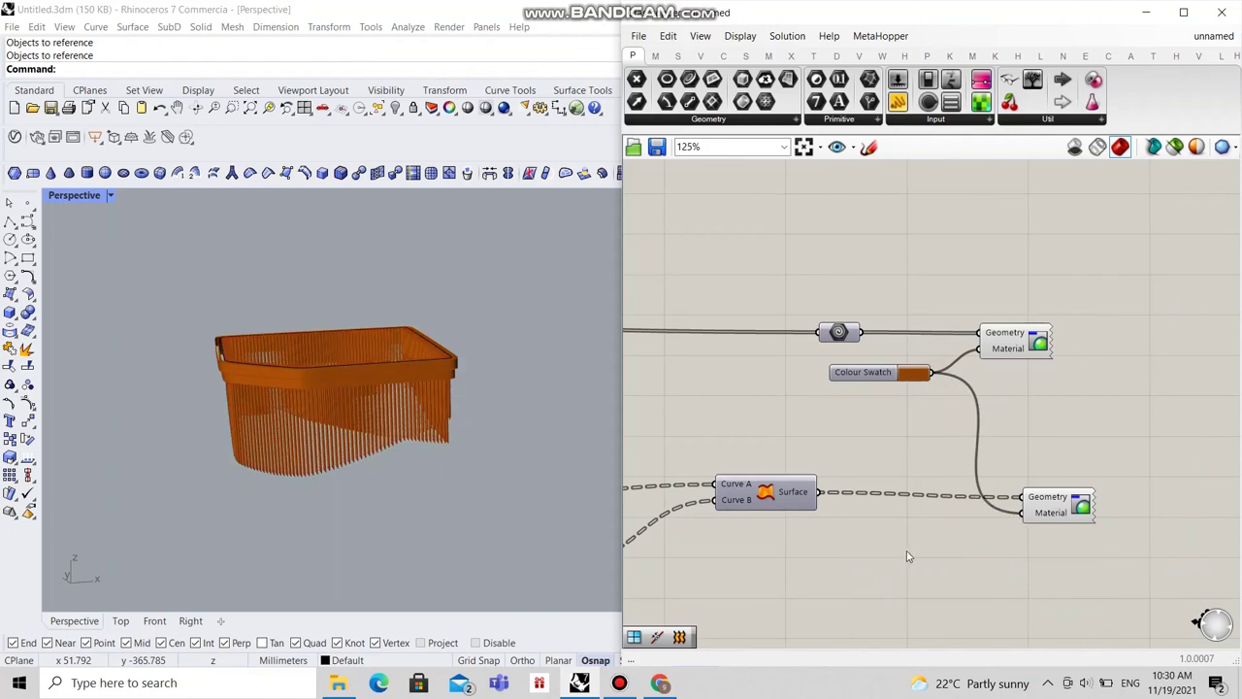
Step: Move the closed outline curve at the frame's top straight down below the hanging tubes
scroll(354, 367, up, 4)
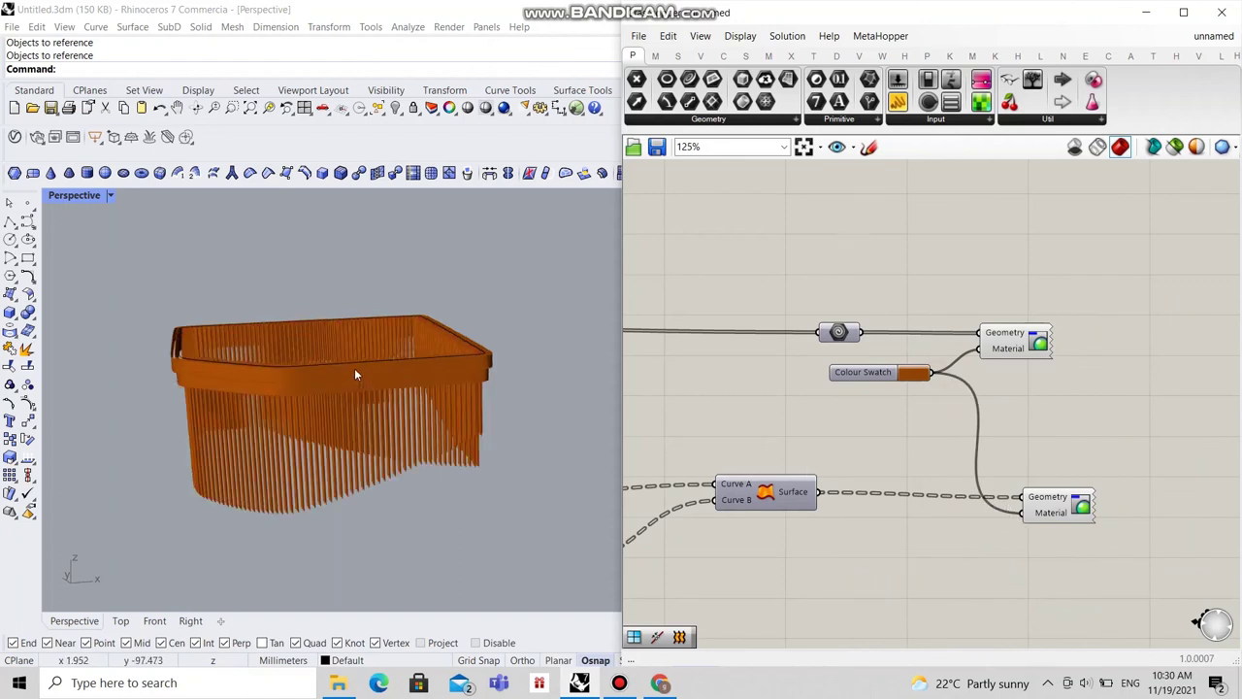
click(330, 361)
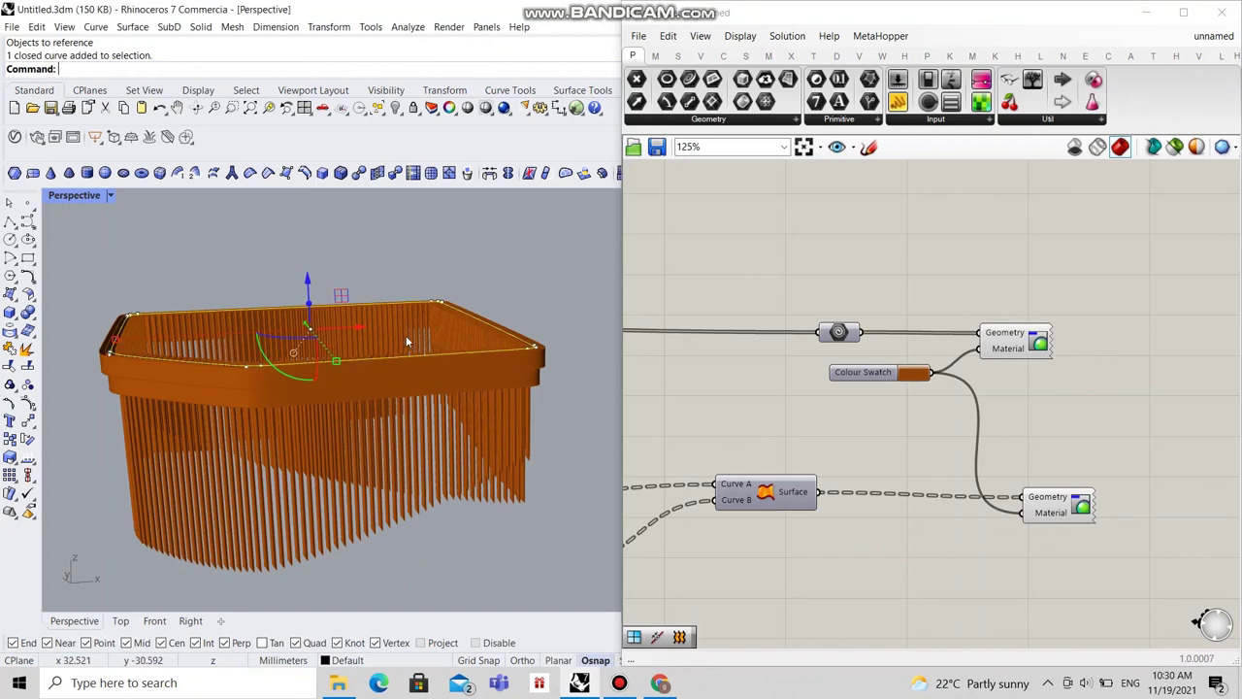
scroll(415, 330, down, 3)
drag(377, 282, 371, 400)
click(516, 431)
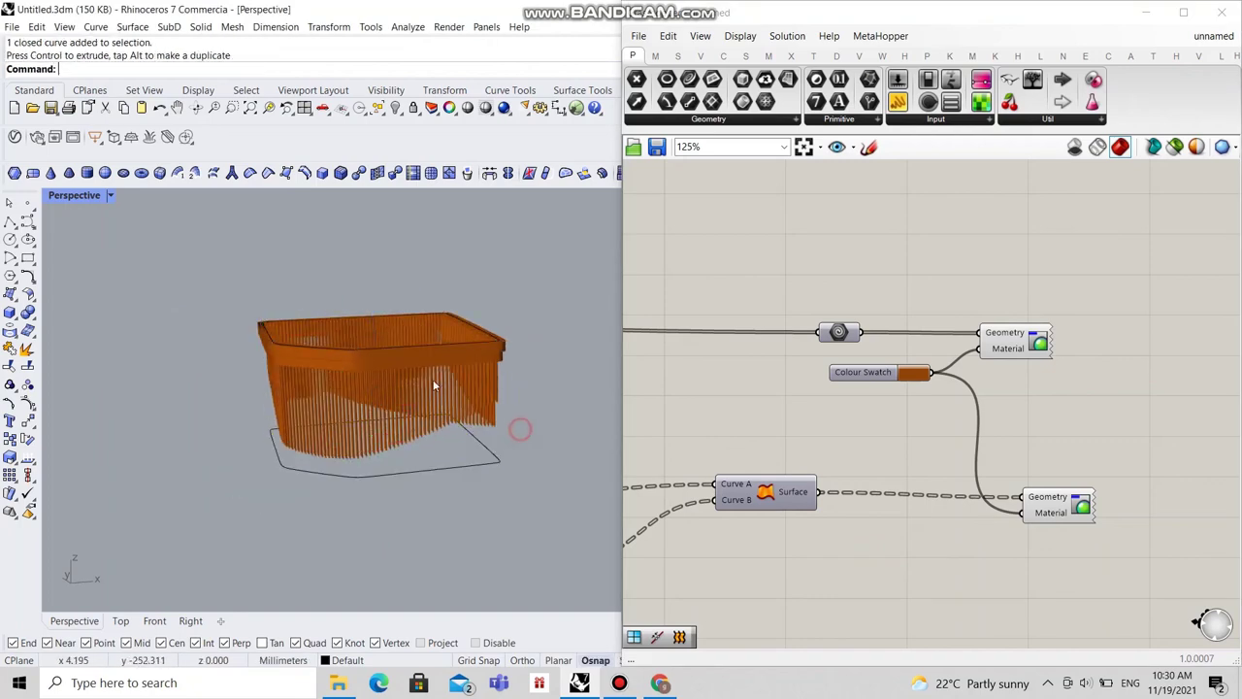
Step: Set the Perspective viewport to Rendered display mode and view the orange tubes up close
click(111, 197)
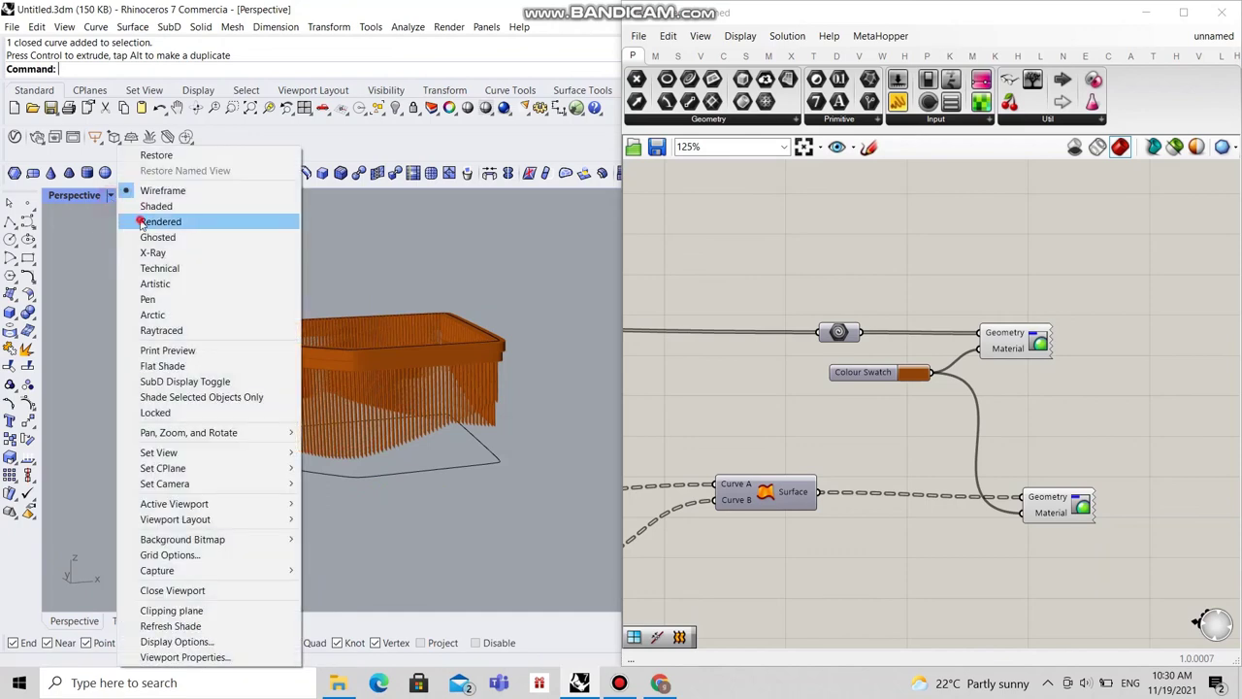
click(141, 222)
mouse_move(274, 356)
right_down()
mouse_move(324, 352)
mouse_move(287, 360)
right_up()
scroll(396, 361, up, 2)
scroll(396, 361, up, 3)
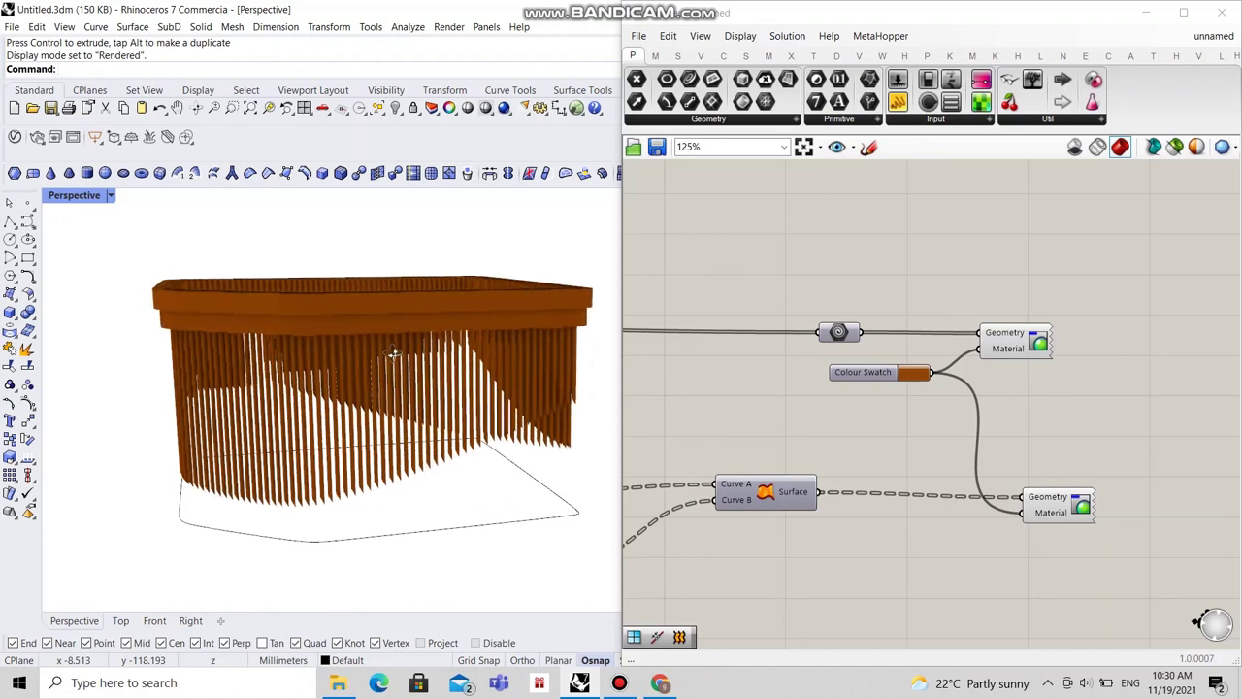
right_drag(398, 397, 369, 388)
scroll(348, 376, down, 3)
Step: Minimize the Grasshopper window and view the finished rendered tube installation
right_click(347, 376)
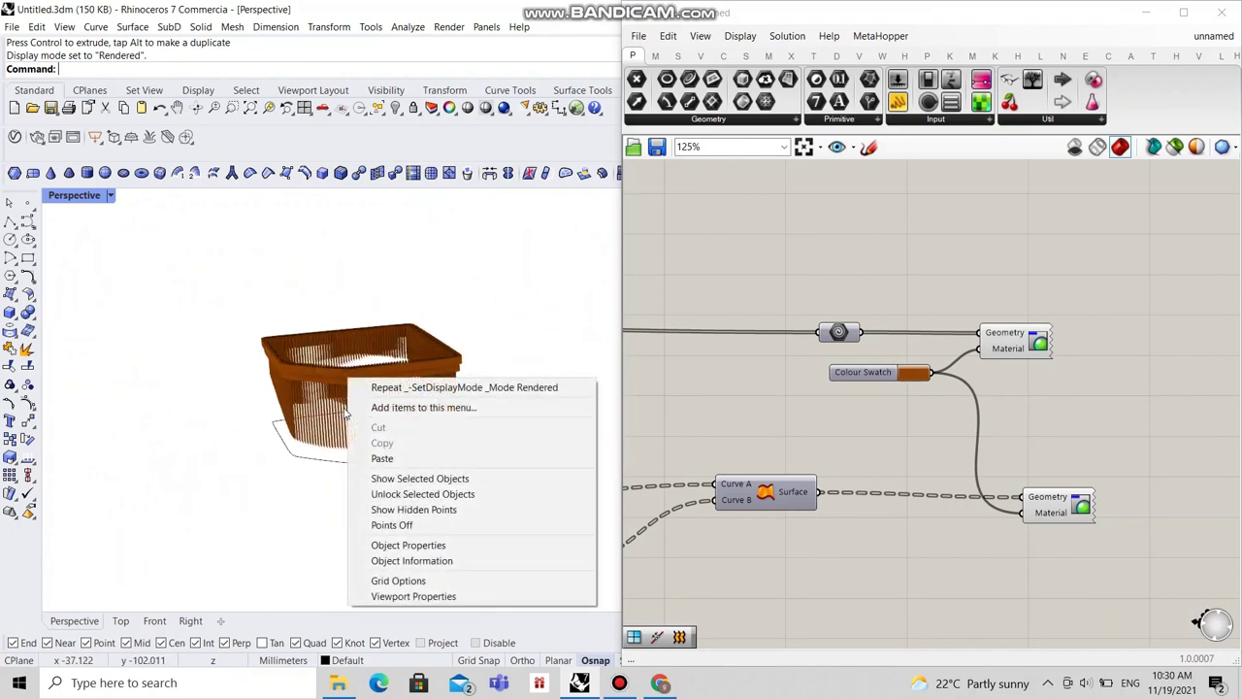
click(275, 438)
scroll(361, 419, up, 3)
click(197, 378)
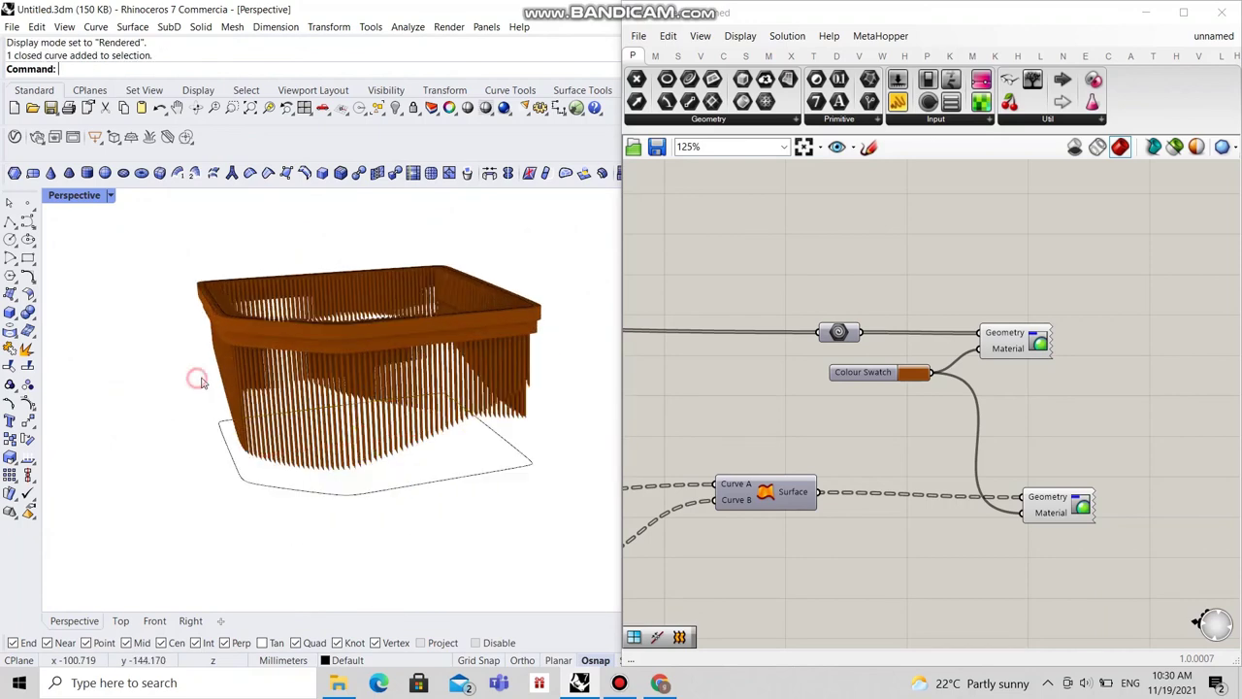
click(1145, 12)
right_drag(419, 333, 515, 325)
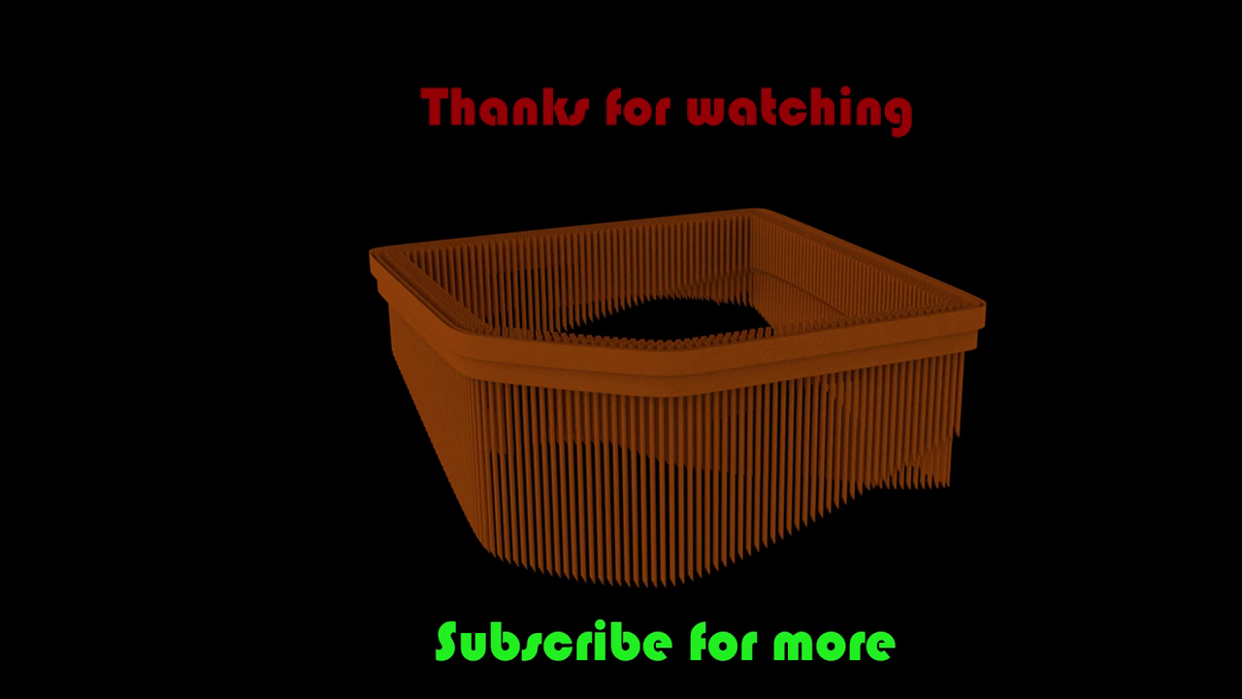